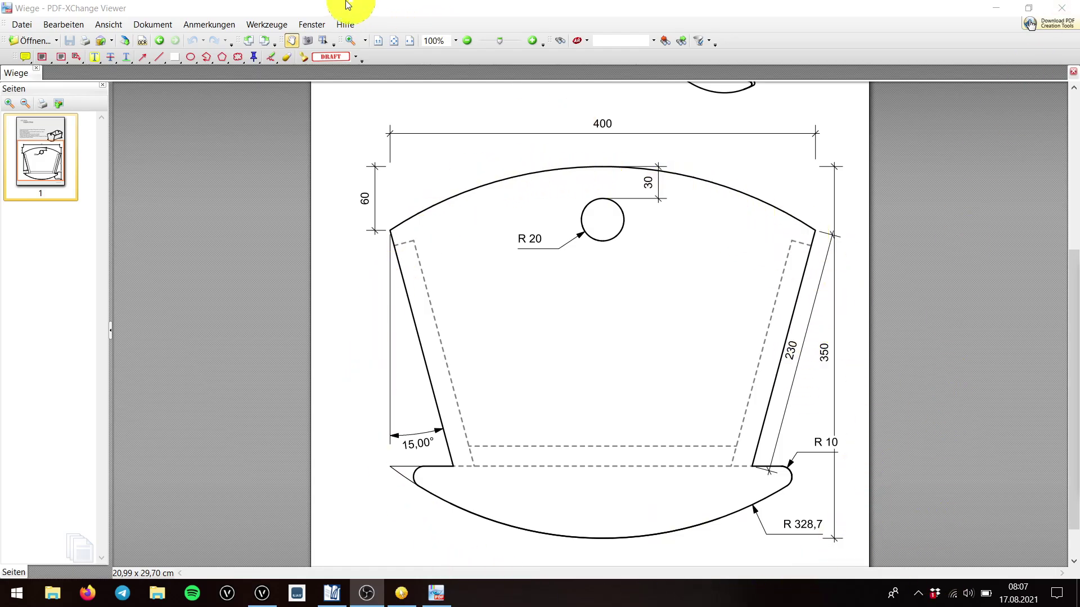
Switch from the cradle PDF drawing to woodWOP and bring the whole workpiece into view.
double_click(365, 13)
key(super+Down)
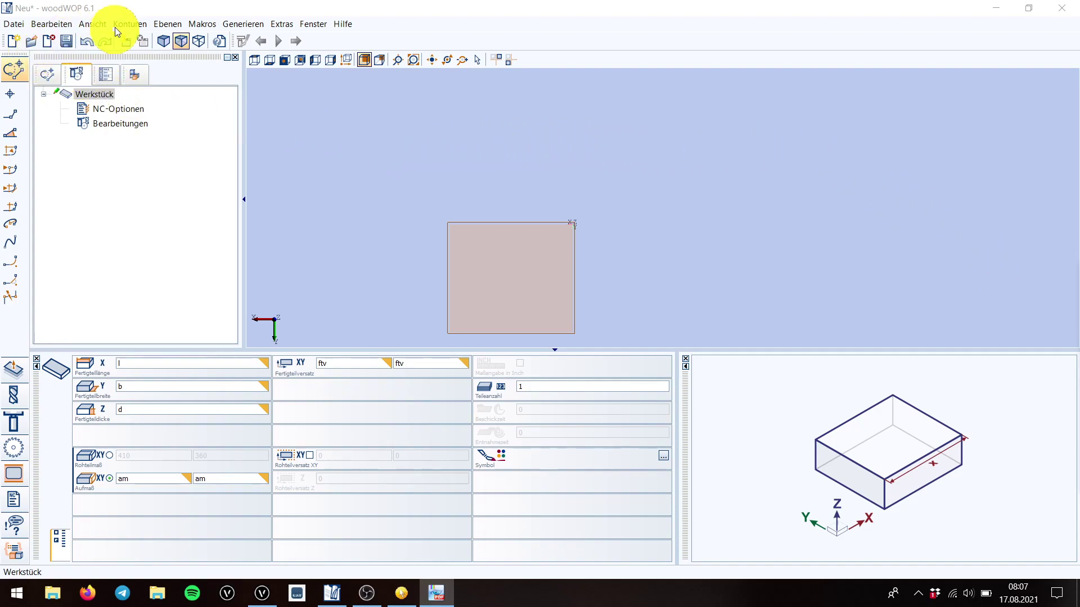
scroll(586, 250, up, 2)
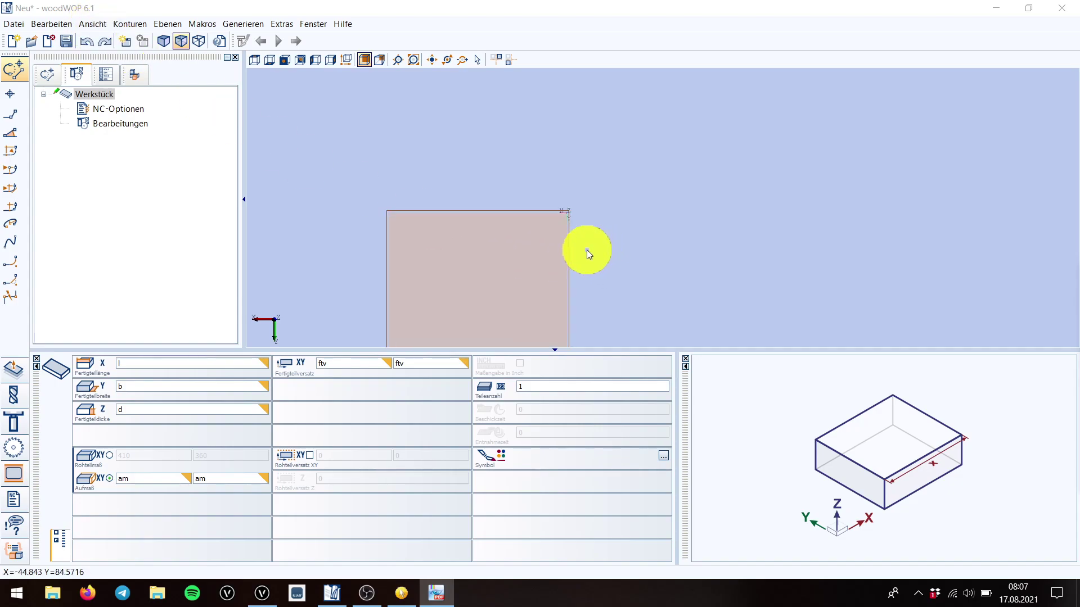
scroll(588, 180, down, 2)
scroll(484, 299, up, 2)
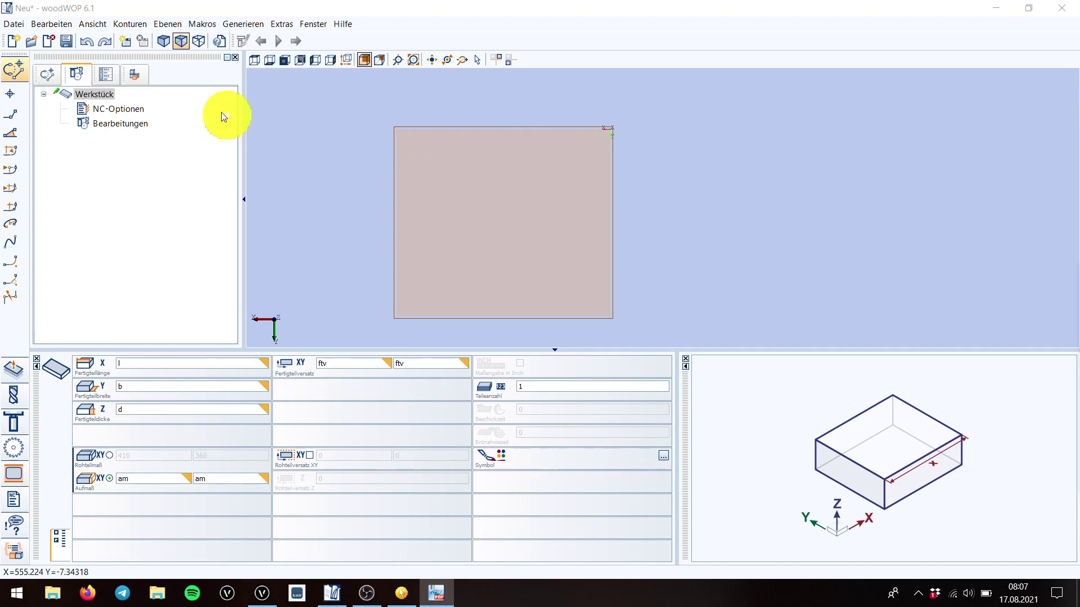
Review the view options and the general, graphics and parameter settings of the program.
click(92, 24)
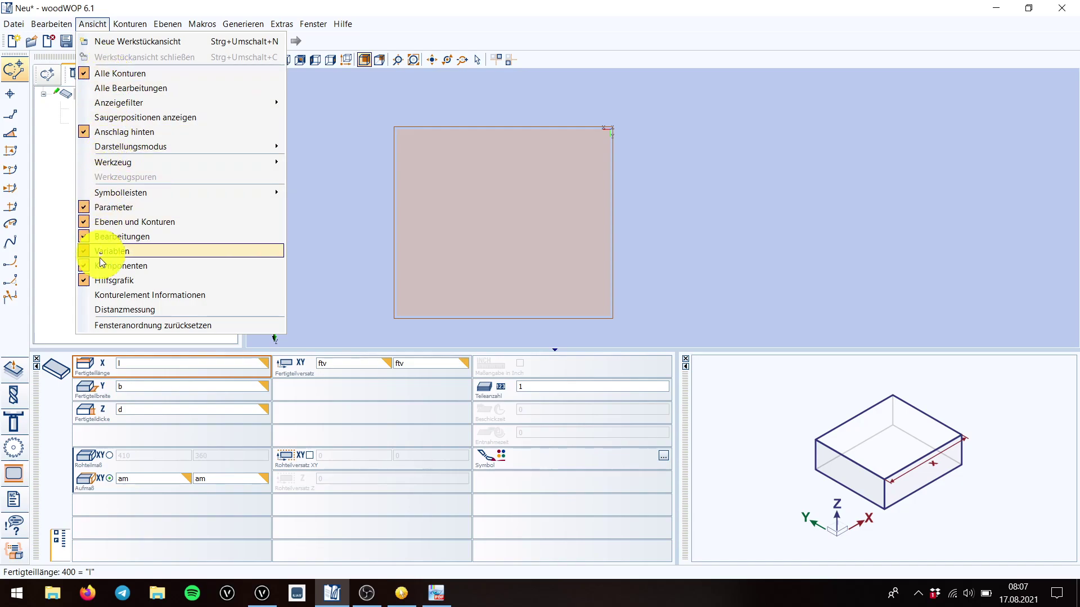
click(283, 13)
click(281, 23)
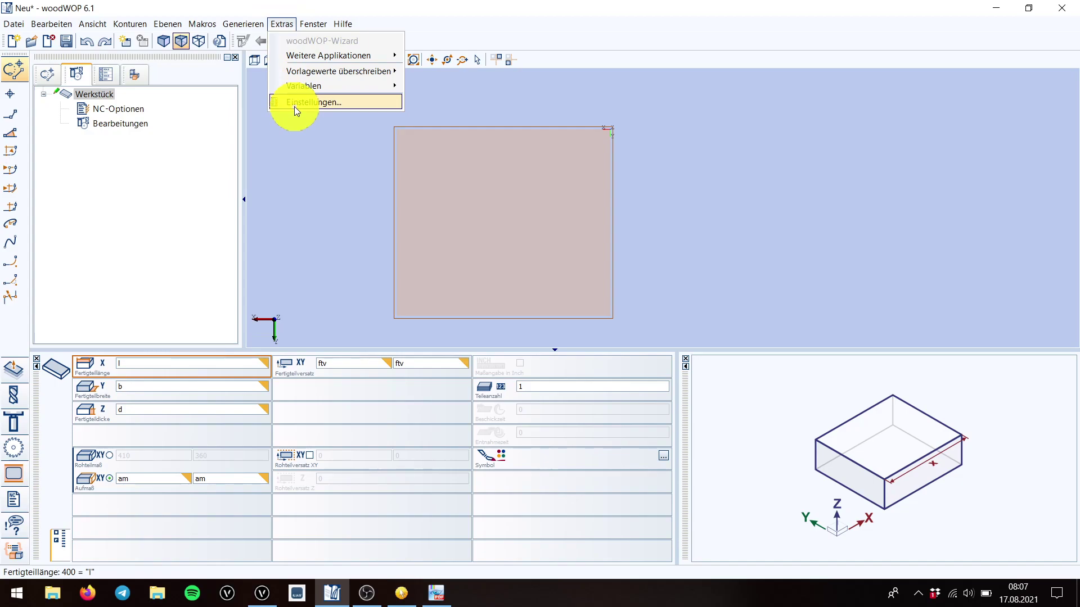
click(295, 103)
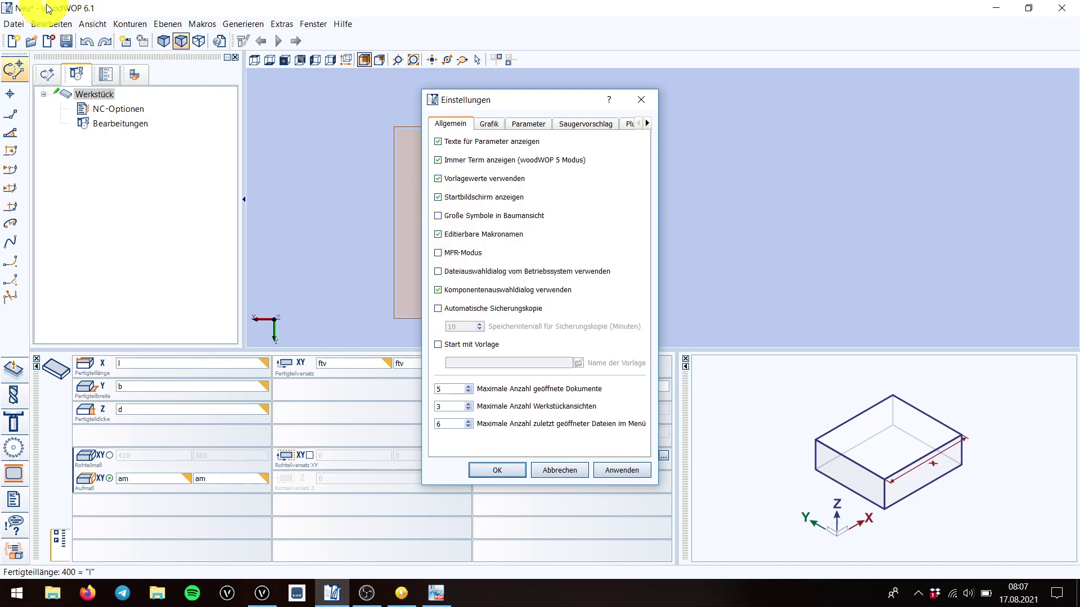
click(489, 124)
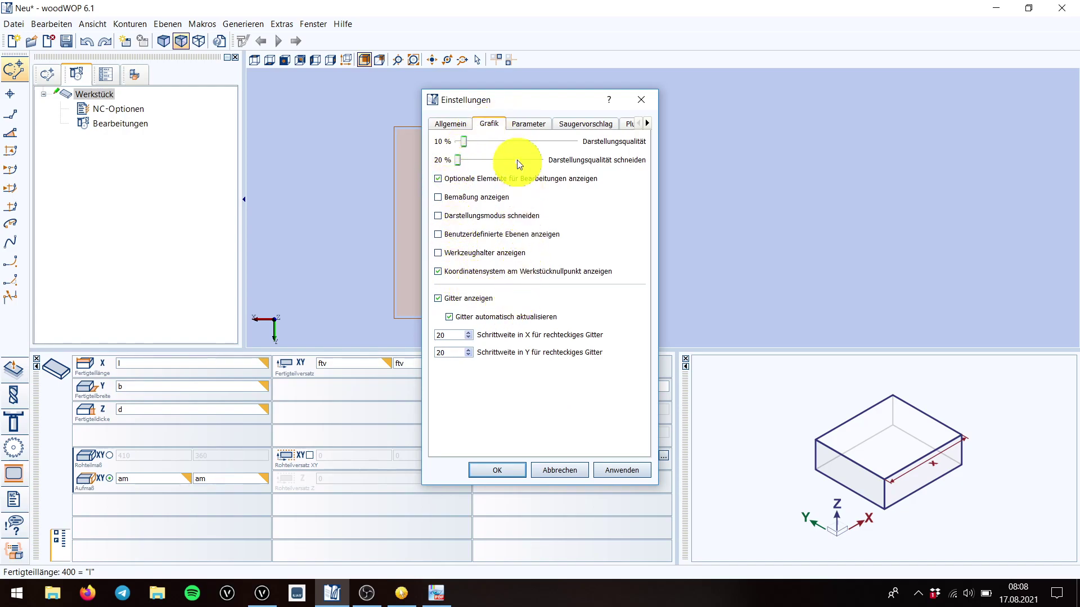
click(528, 125)
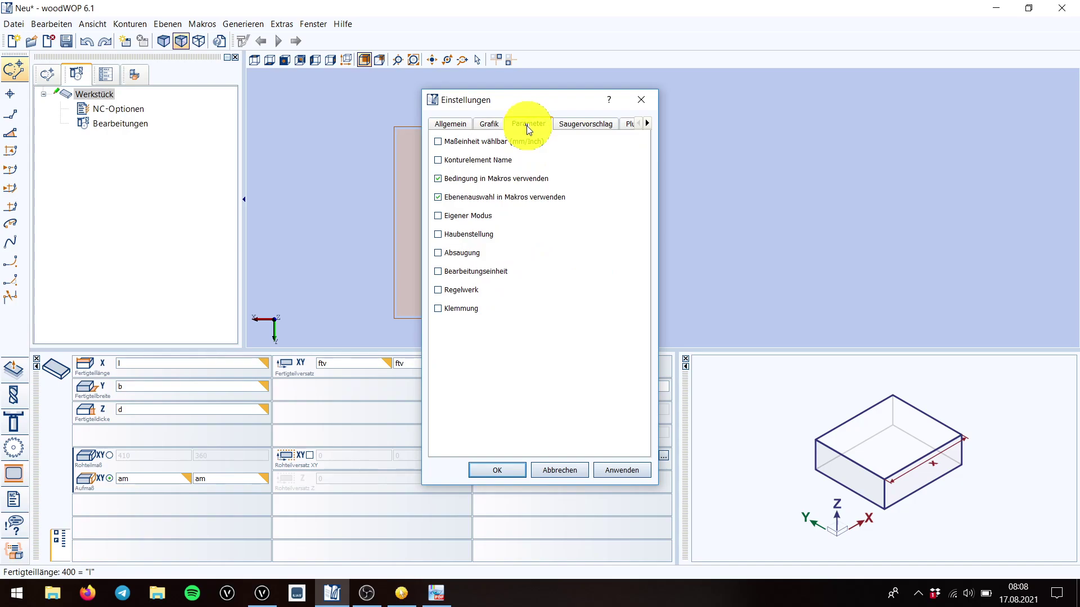
click(642, 103)
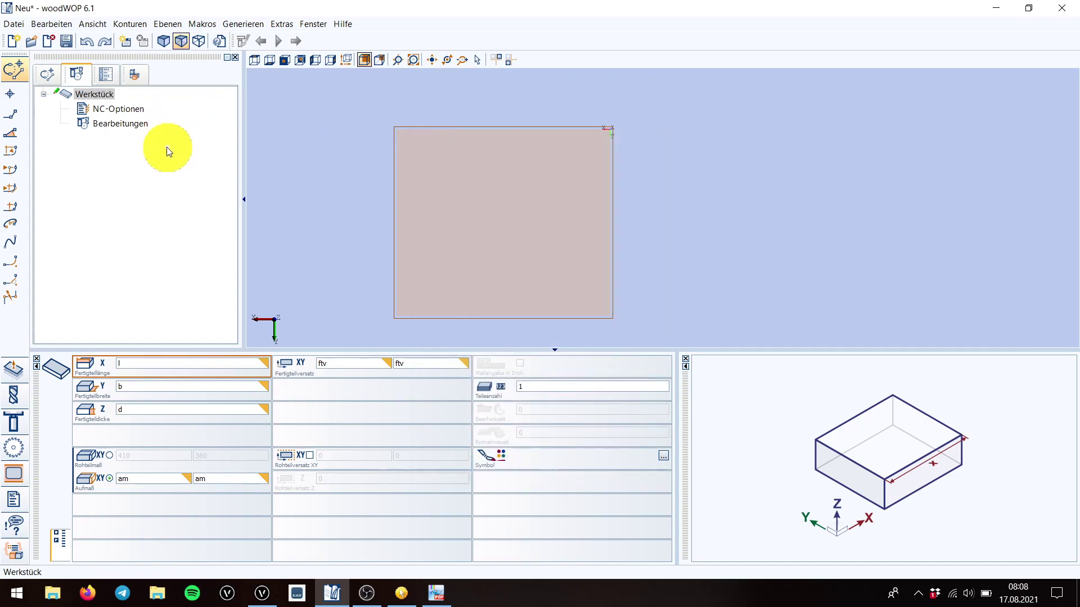
Examine the workpiece dimensions, their variables and the finished part's offset at the zero-point corner.
click(88, 94)
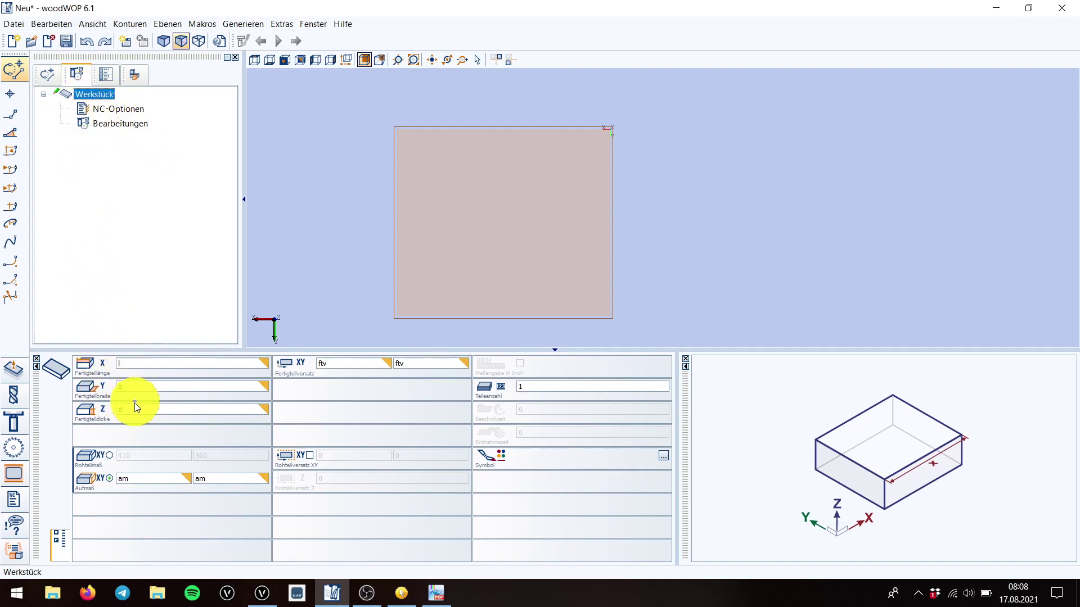
click(105, 74)
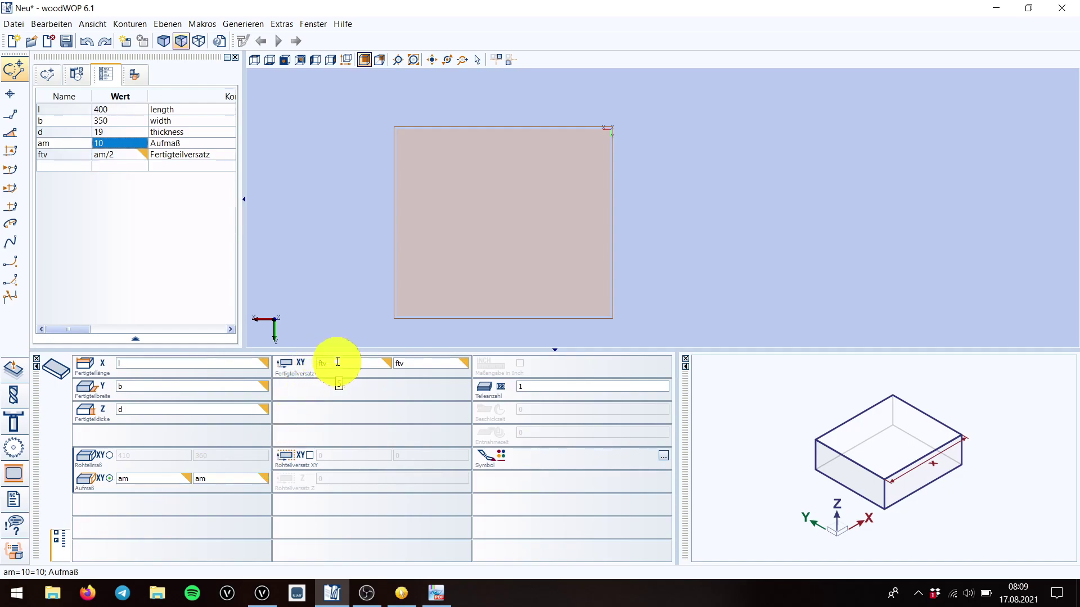
scroll(619, 125, up, 1)
scroll(618, 125, up, 1)
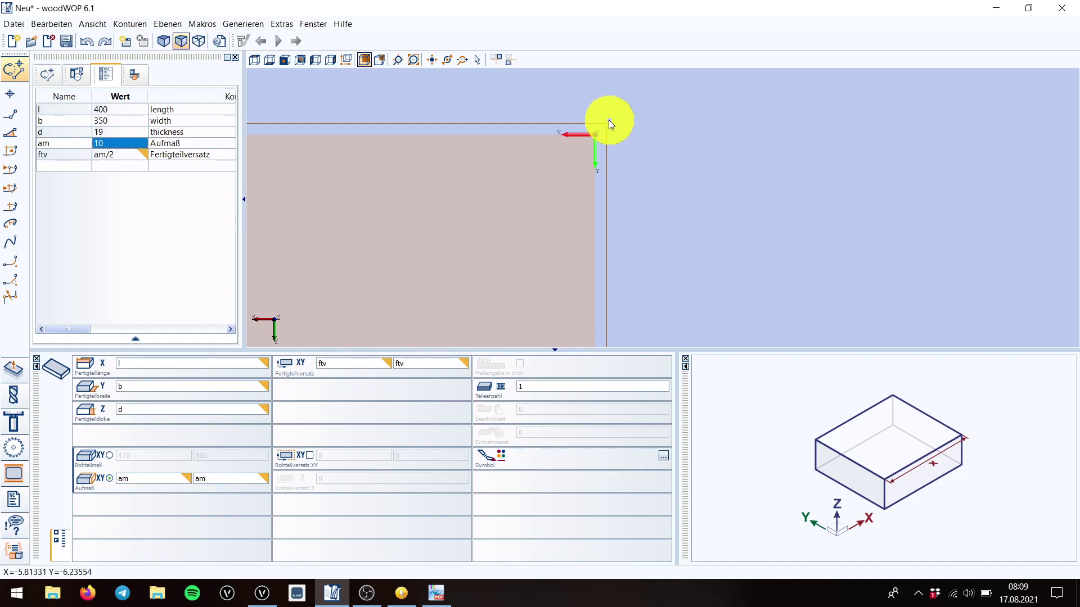
scroll(612, 119, up, 2)
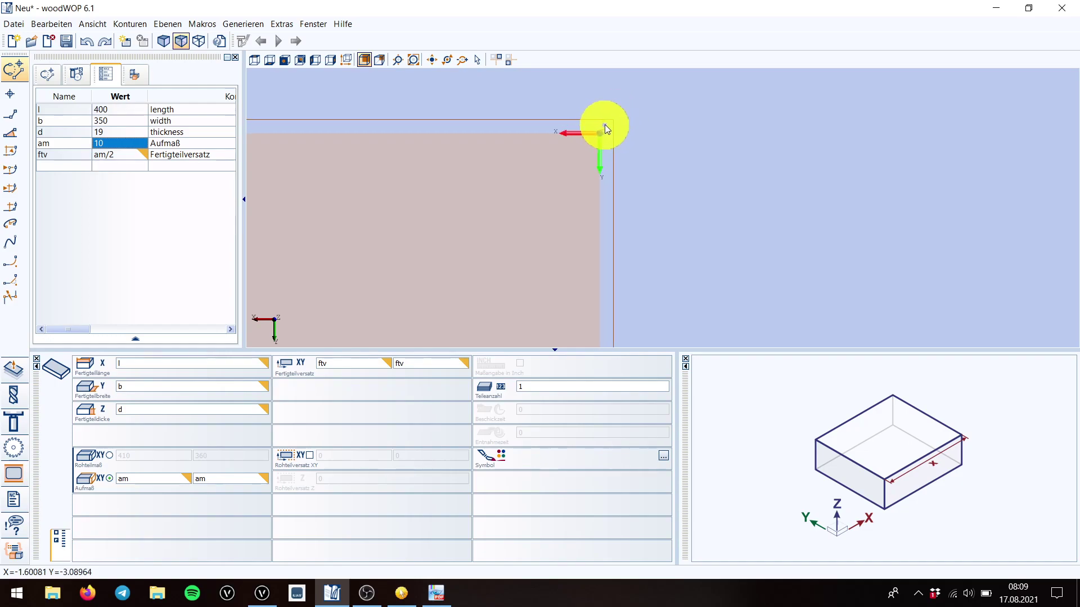
scroll(605, 128, down, 3)
scroll(566, 165, up, 1)
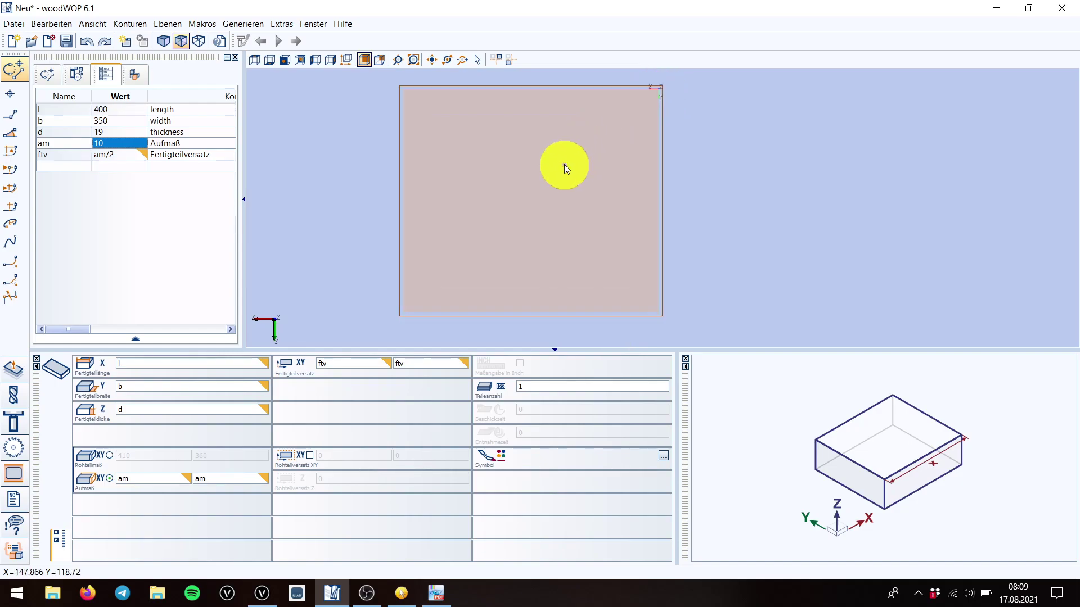
Start a new contour on plane 000 with its start point at X 0.0, Y 60.
click(11, 72)
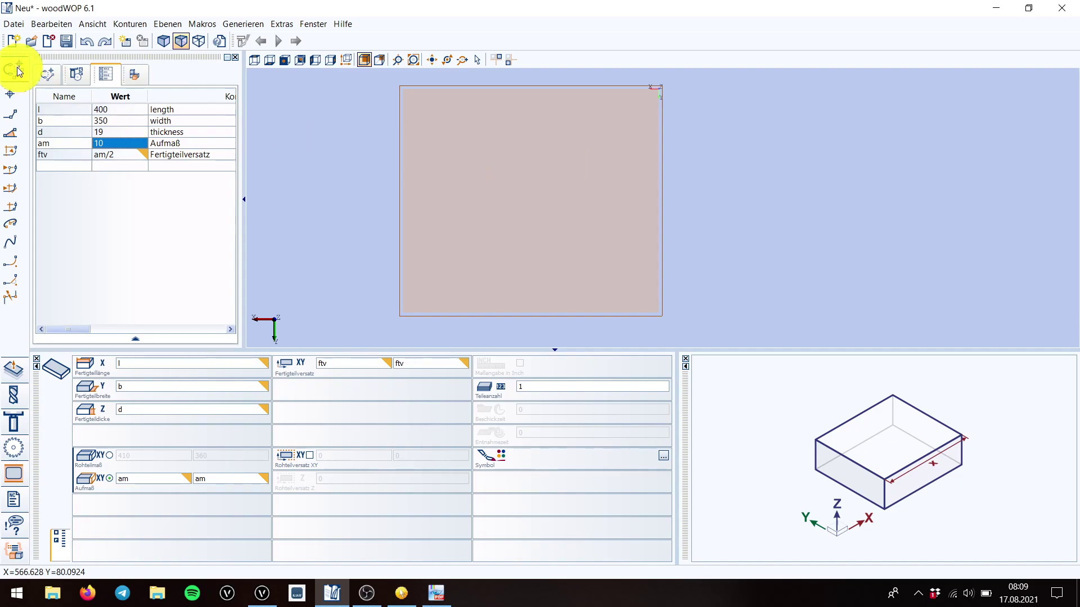
click(12, 99)
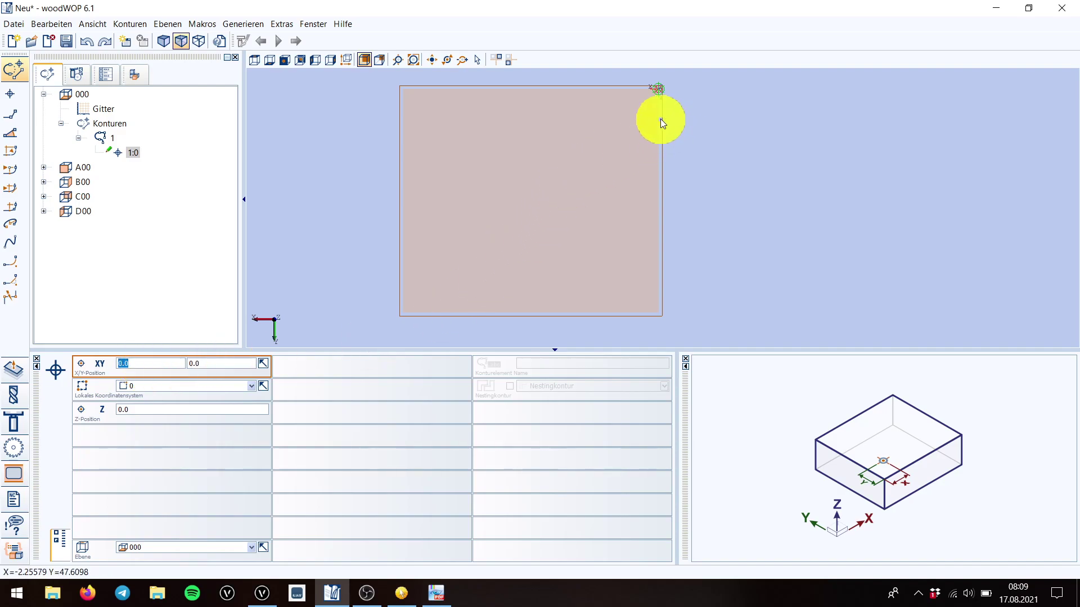
click(202, 364)
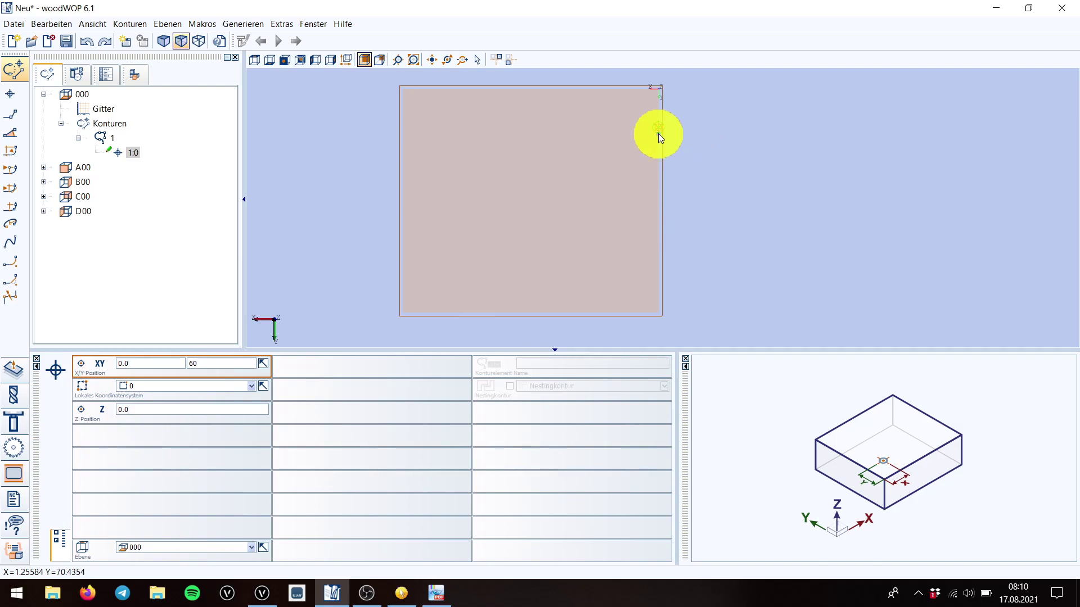
key(Return)
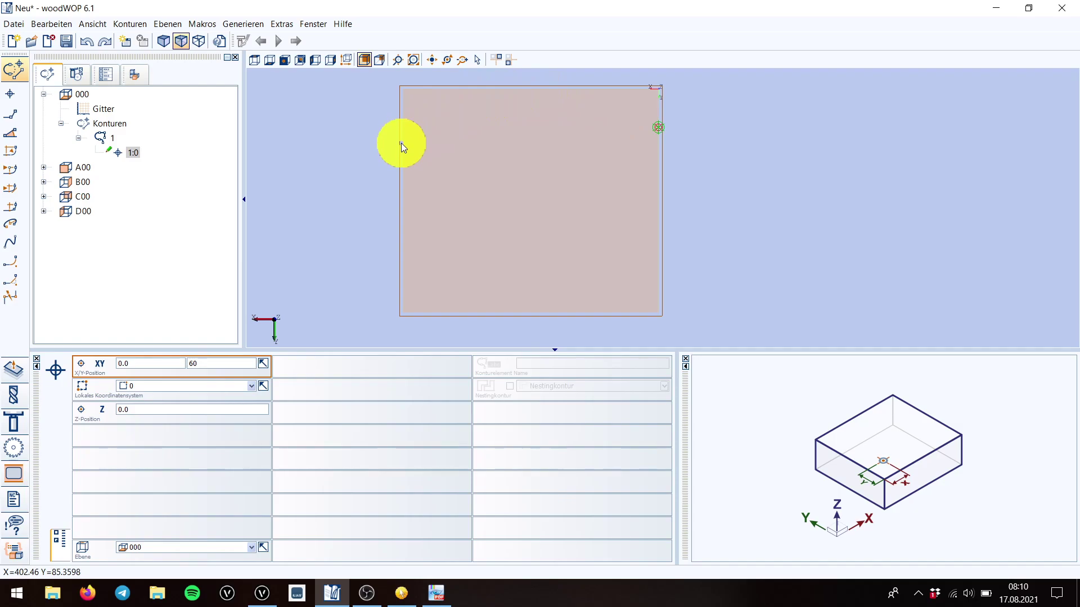
Add a three-point arc ending at X l, Y 60 that passes through a second point at X l/2, Y 0.
click(11, 214)
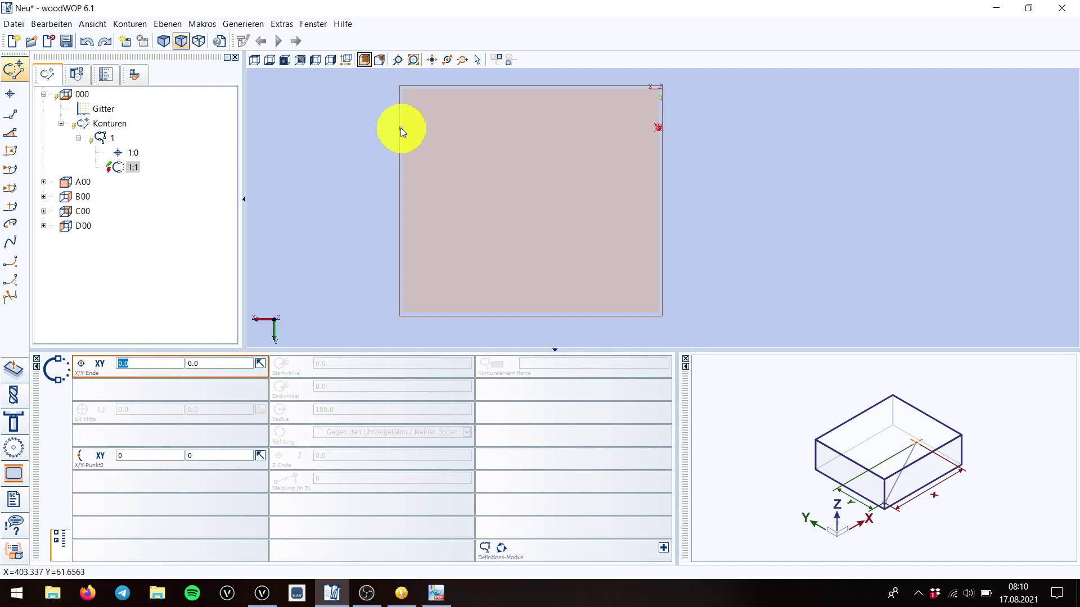
key(BackSpace)
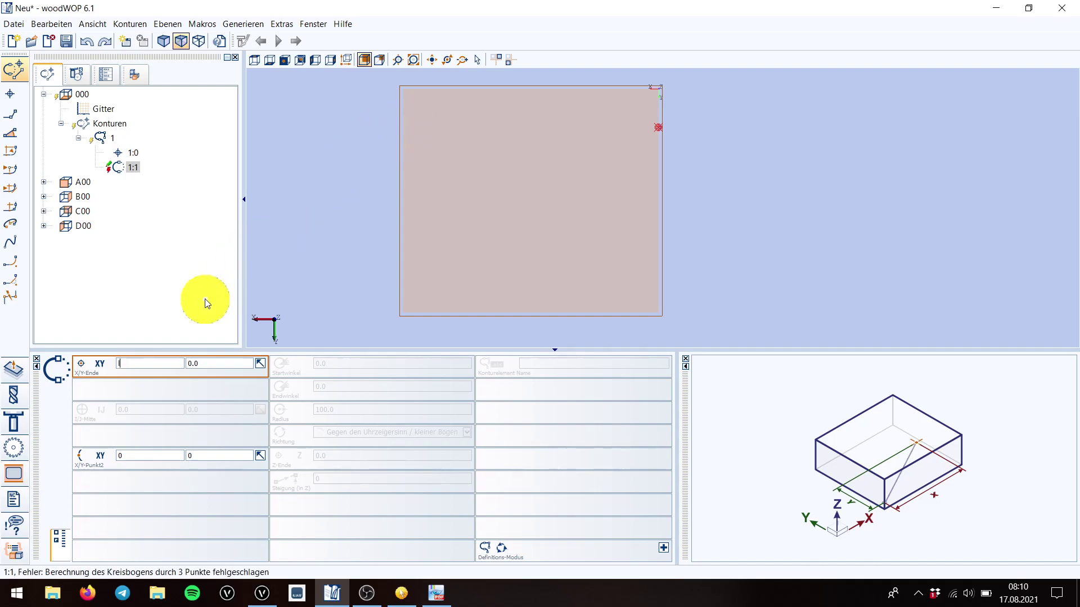
key(Tab)
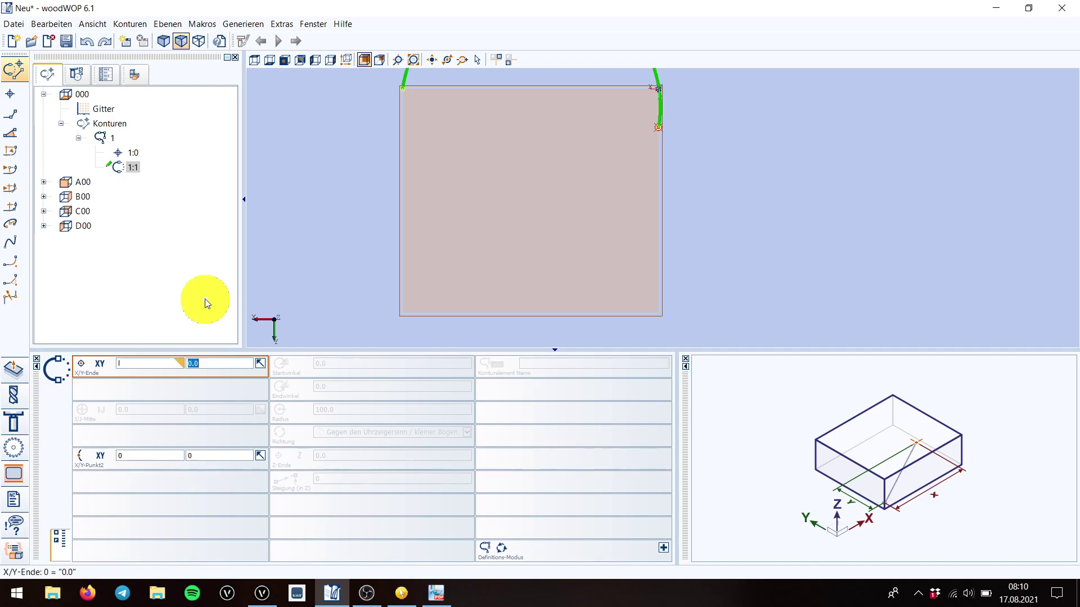
text(60)
key(Tab)
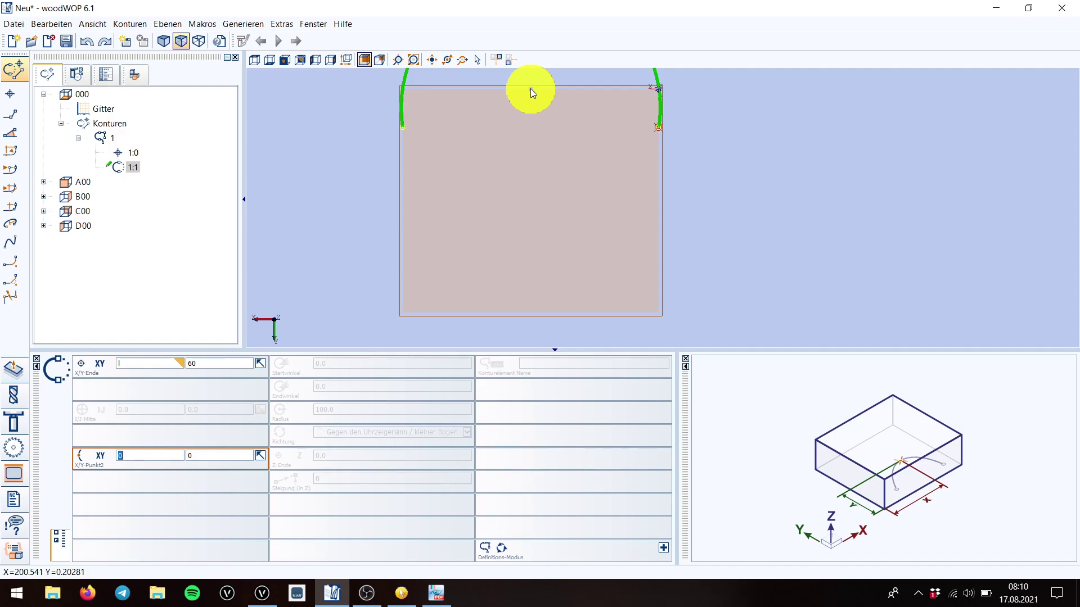
text(l/2)
key(Tab)
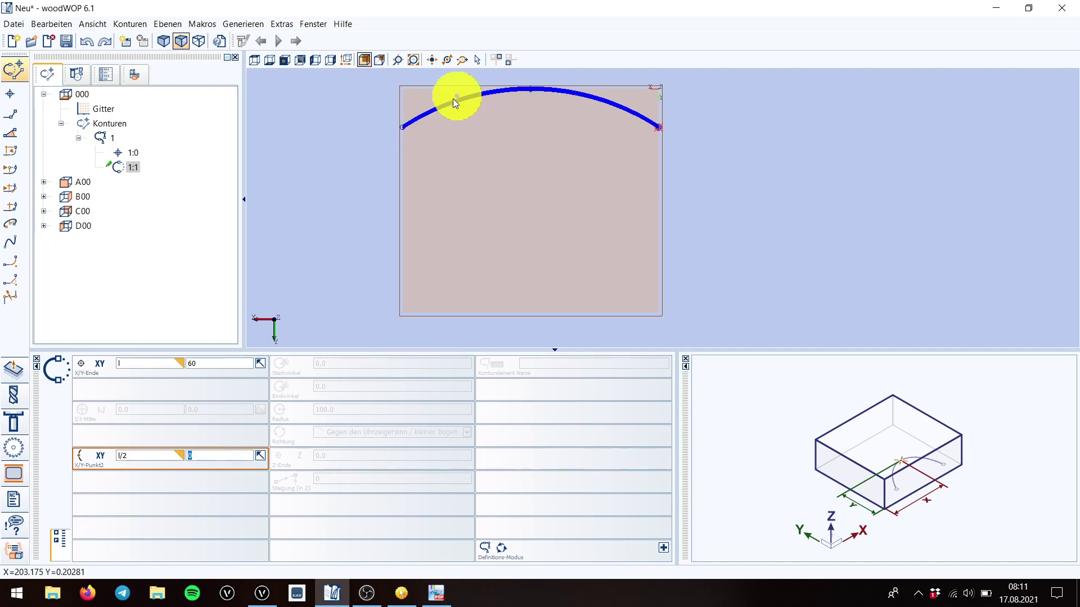
Add a line from the arc's end with a length of 230 and an angle of 90+15.
click(11, 135)
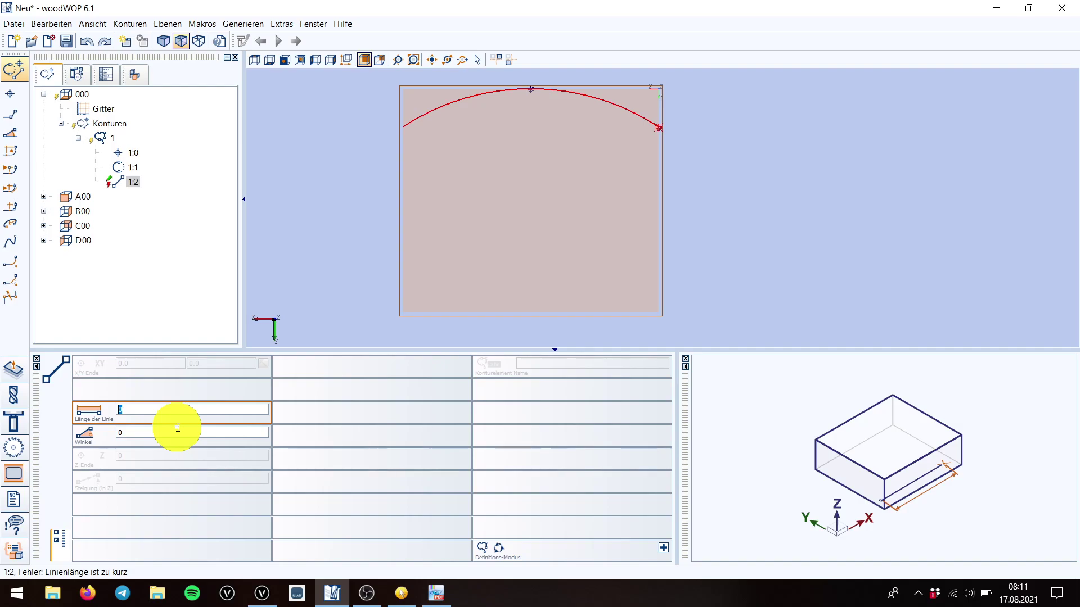
text(230)
click(165, 430)
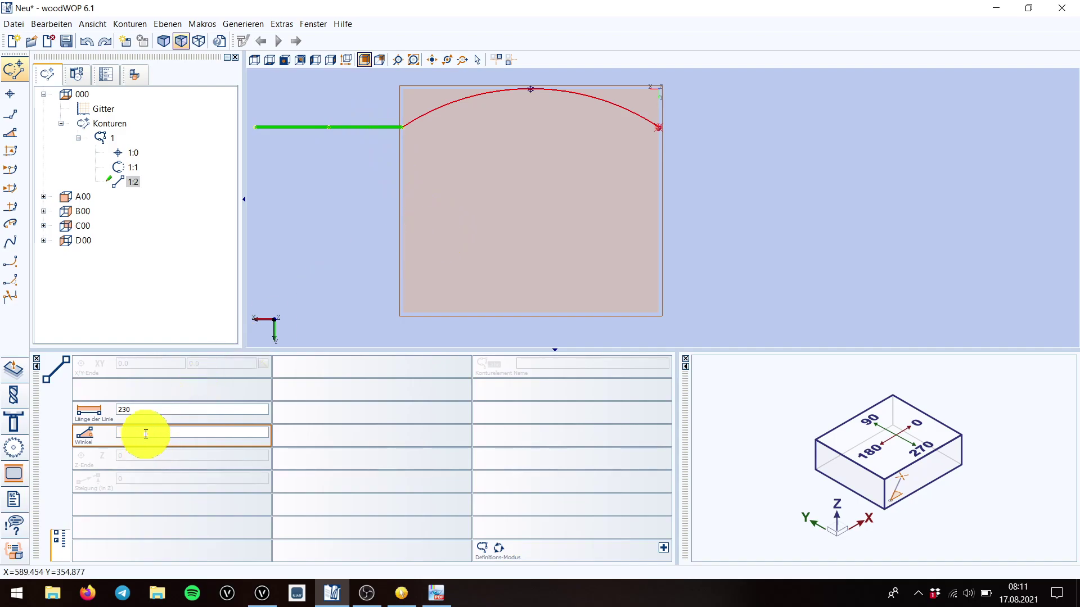
text(90+15)
key(Return)
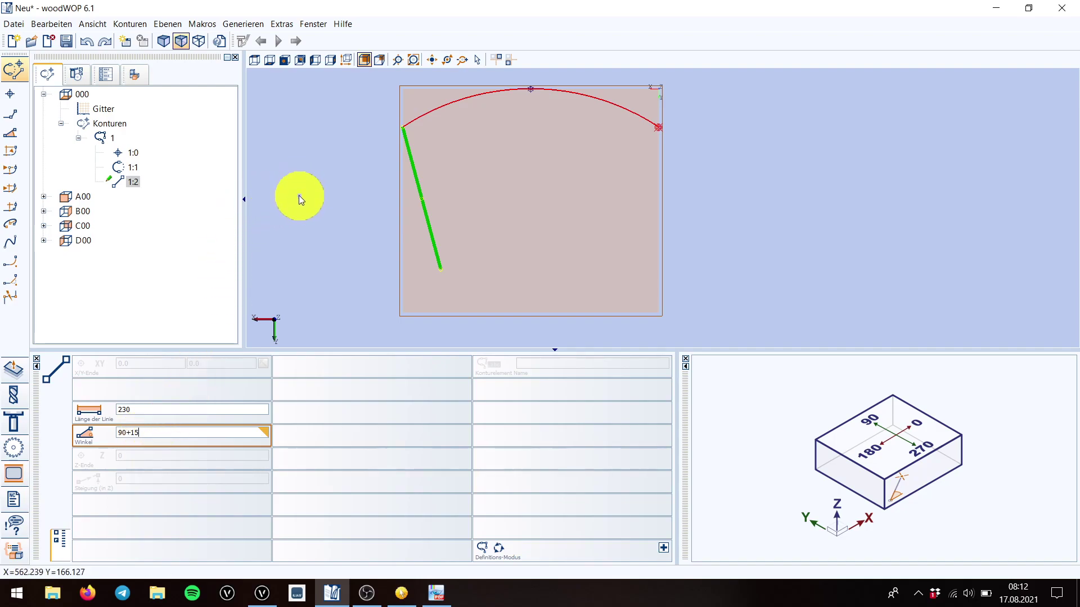
Add a horizontal line from the slanted side's lower end to X l, with the relative Y value @0.
click(15, 117)
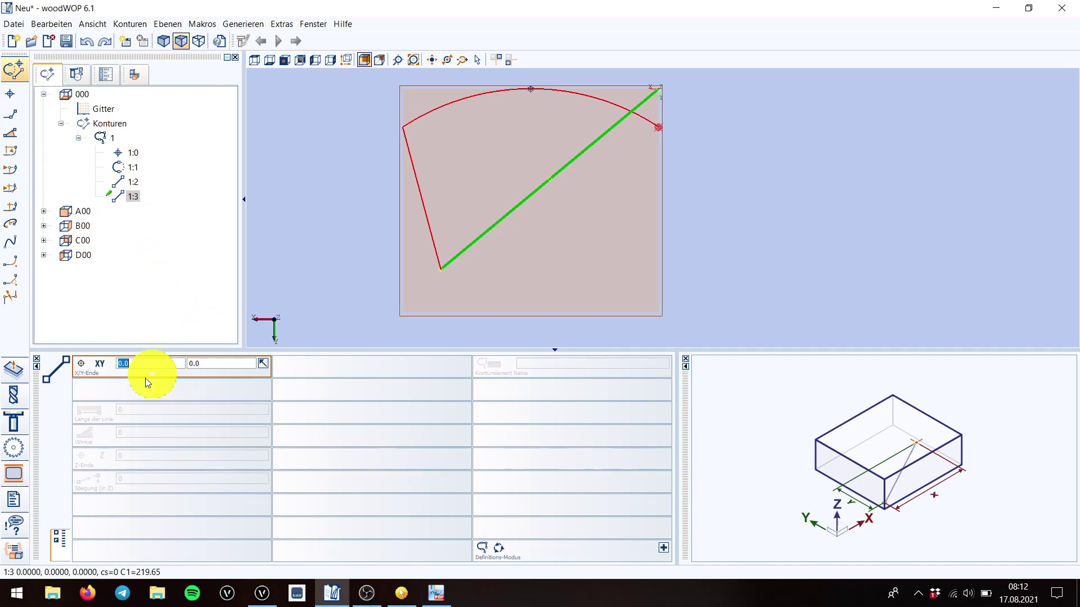
key(BackSpace)
text(l)
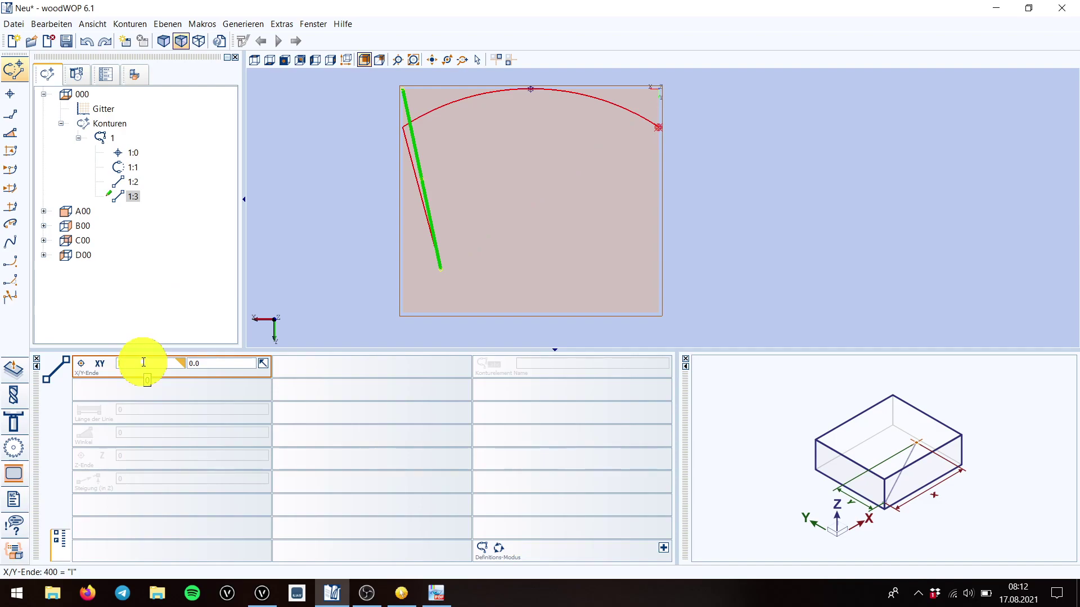
click(196, 366)
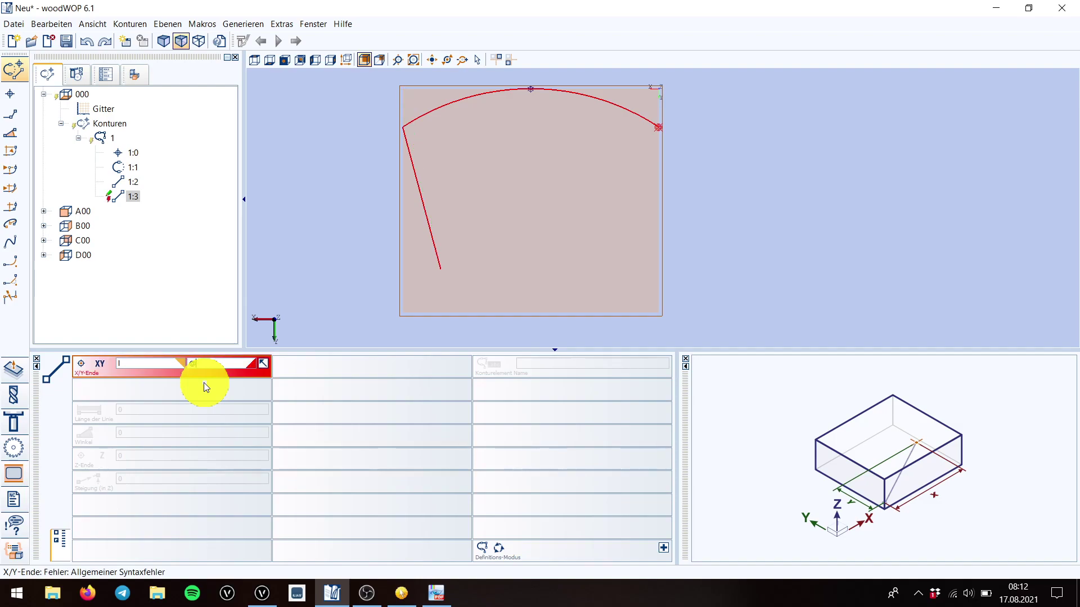
text(0)
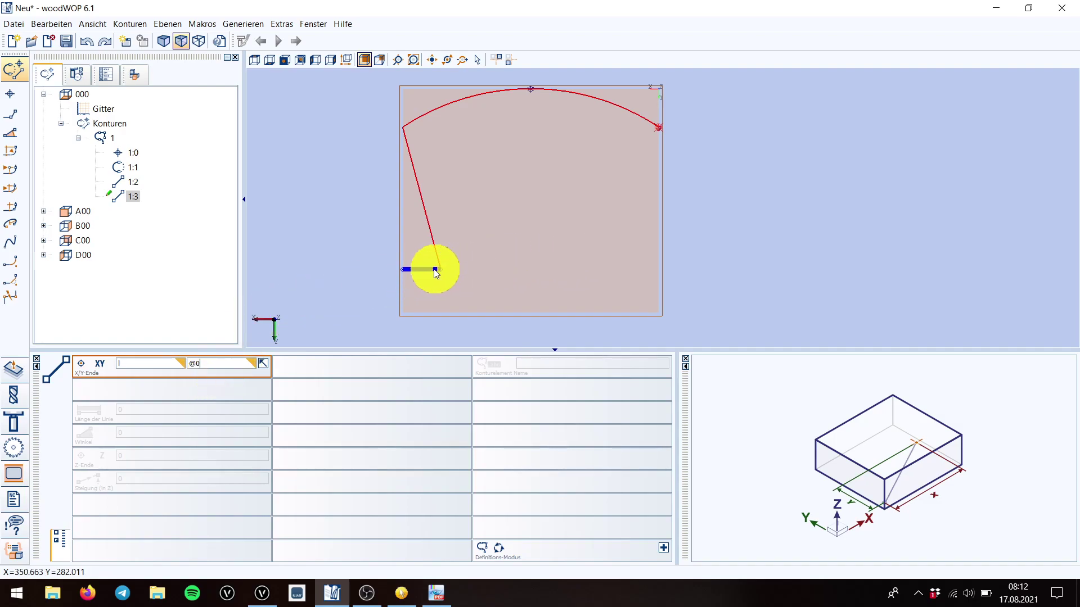
scroll(427, 274, up, 3)
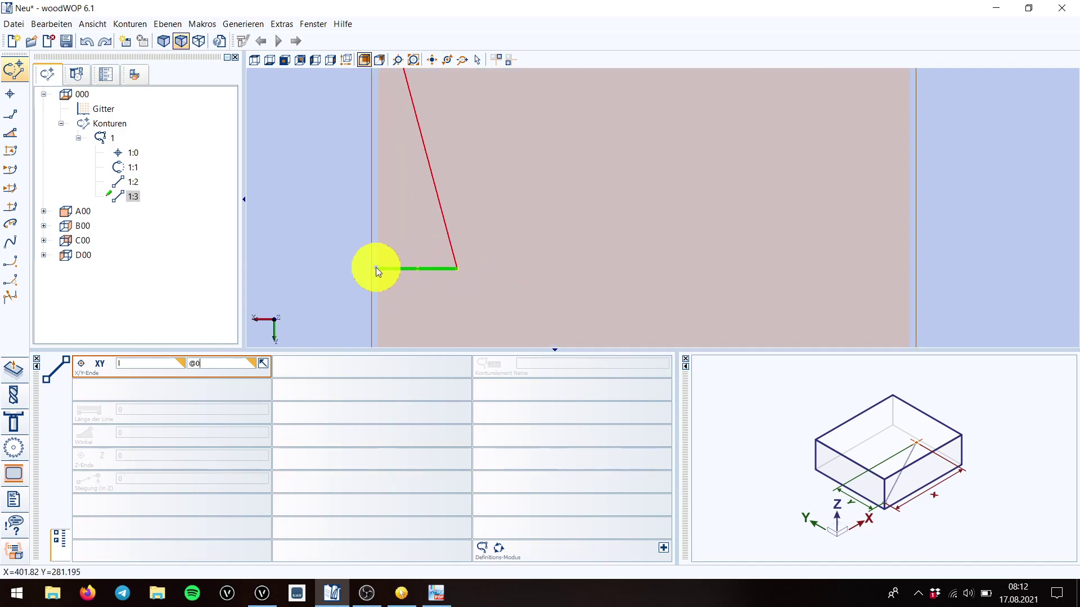
scroll(358, 205, down, 2)
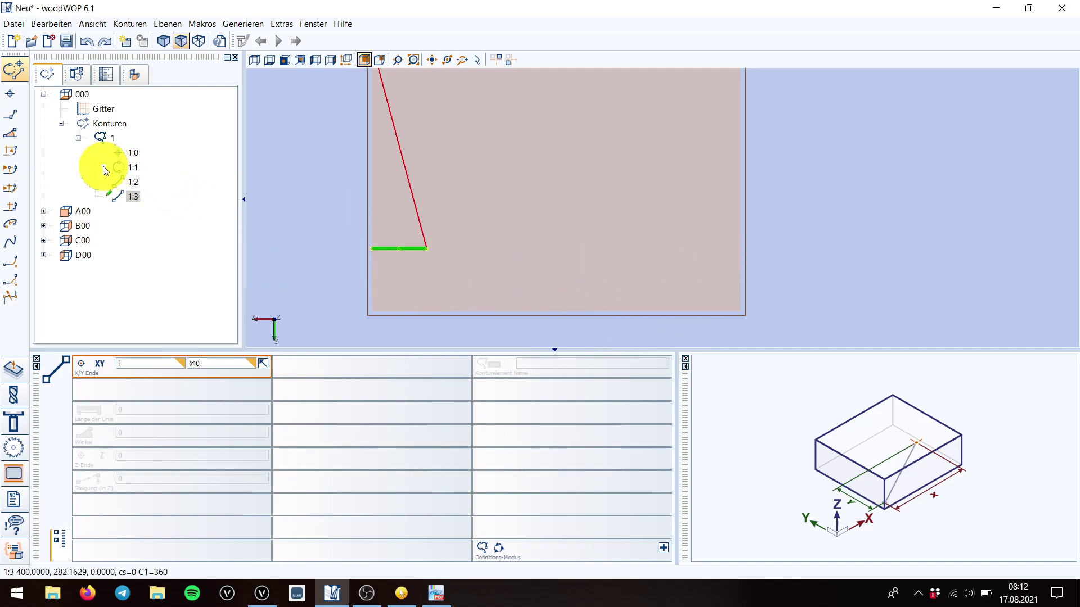
Add a three-point arc from the short horizontal line's end, with its end point at X 0.0 and relative Y @0.
mouse_move(103, 167)
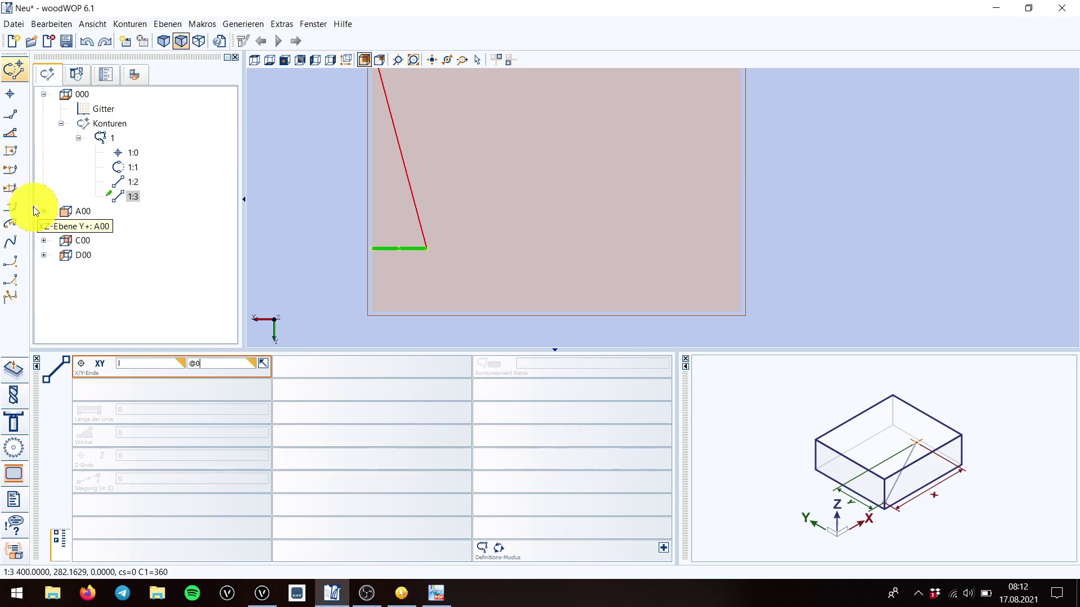
click(11, 208)
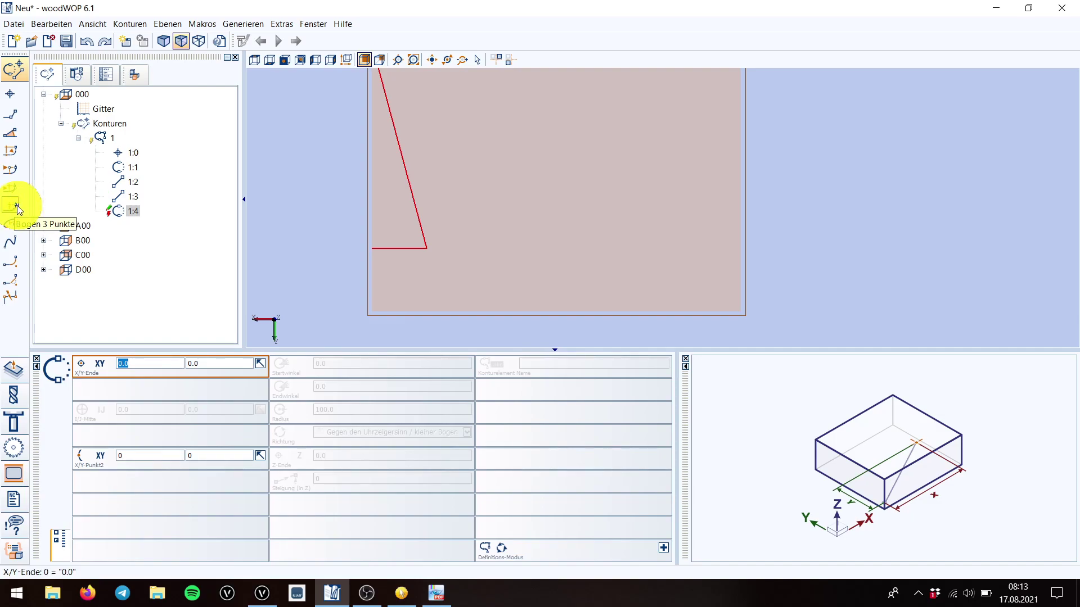
mouse_move(38, 212)
mouse_move(120, 215)
mouse_down()
mouse_move(117, 189)
mouse_move(115, 221)
mouse_move(130, 200)
mouse_move(109, 211)
mouse_up()
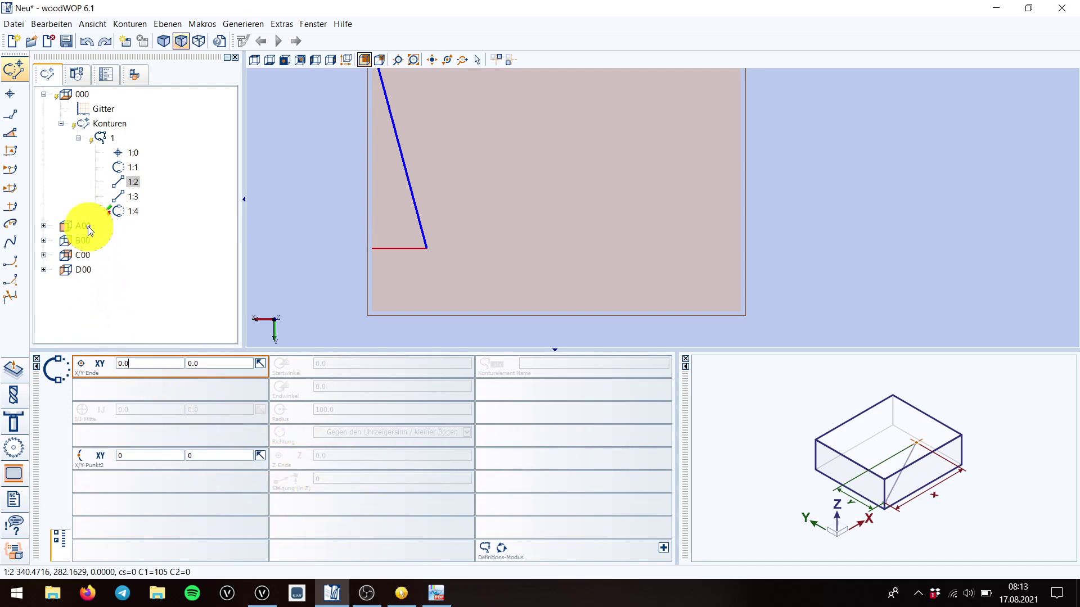
click(119, 183)
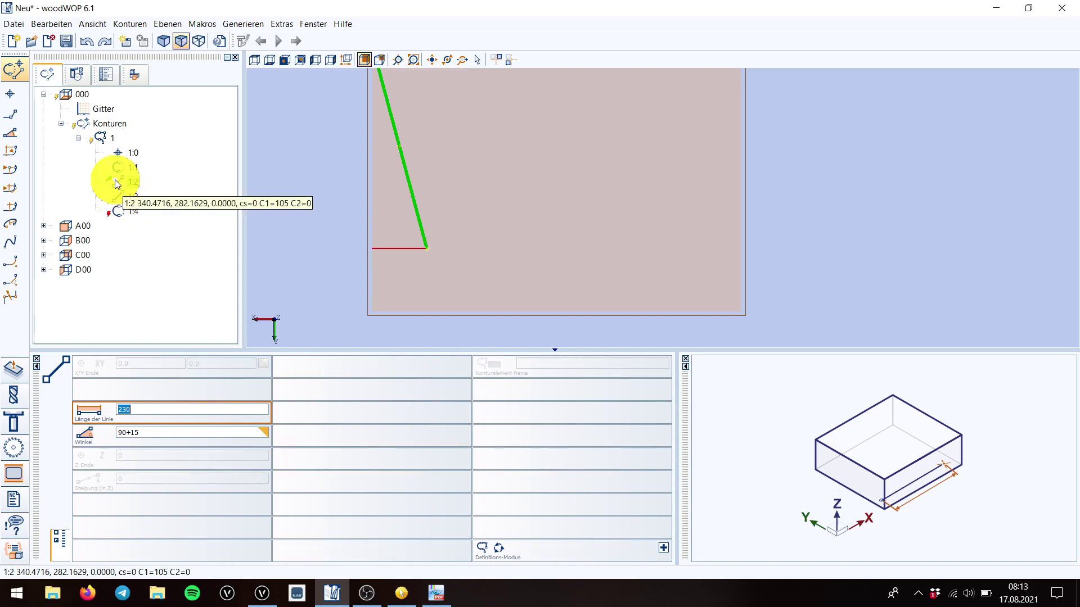
click(122, 210)
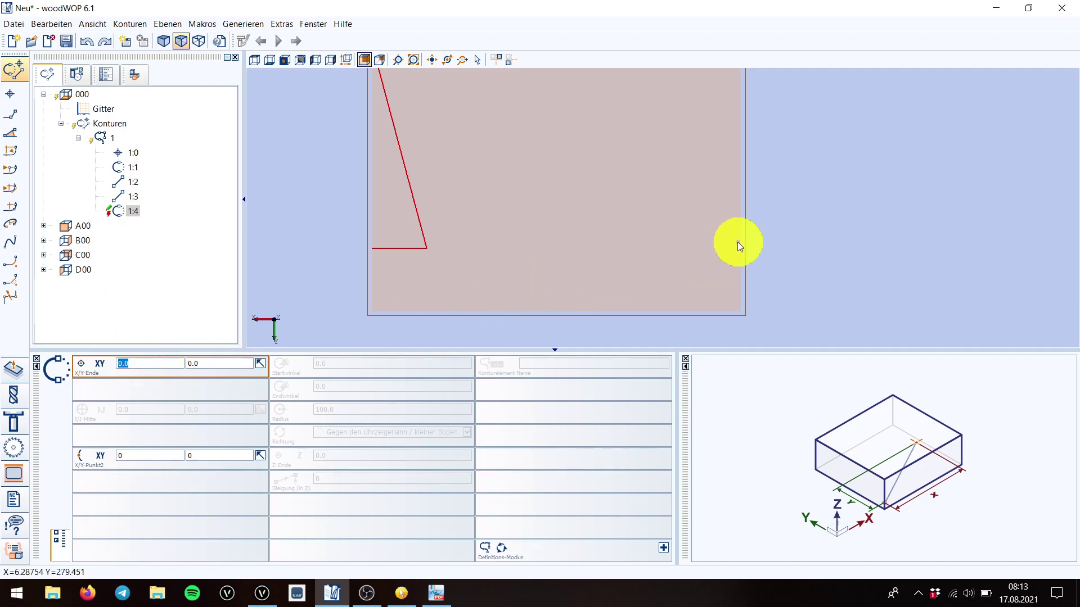
click(212, 363)
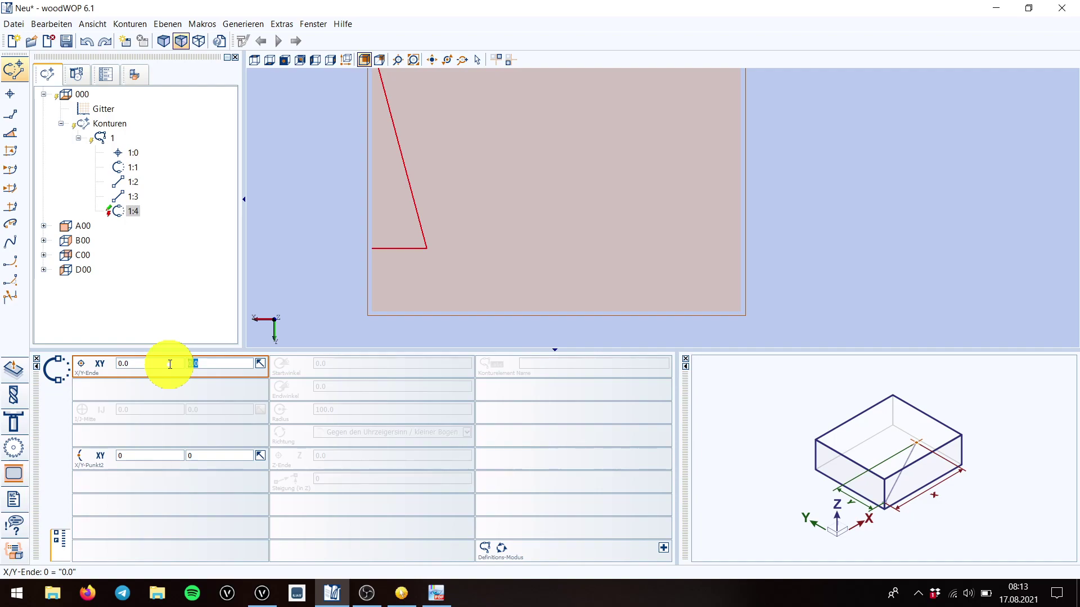
key(Return)
key(Return)
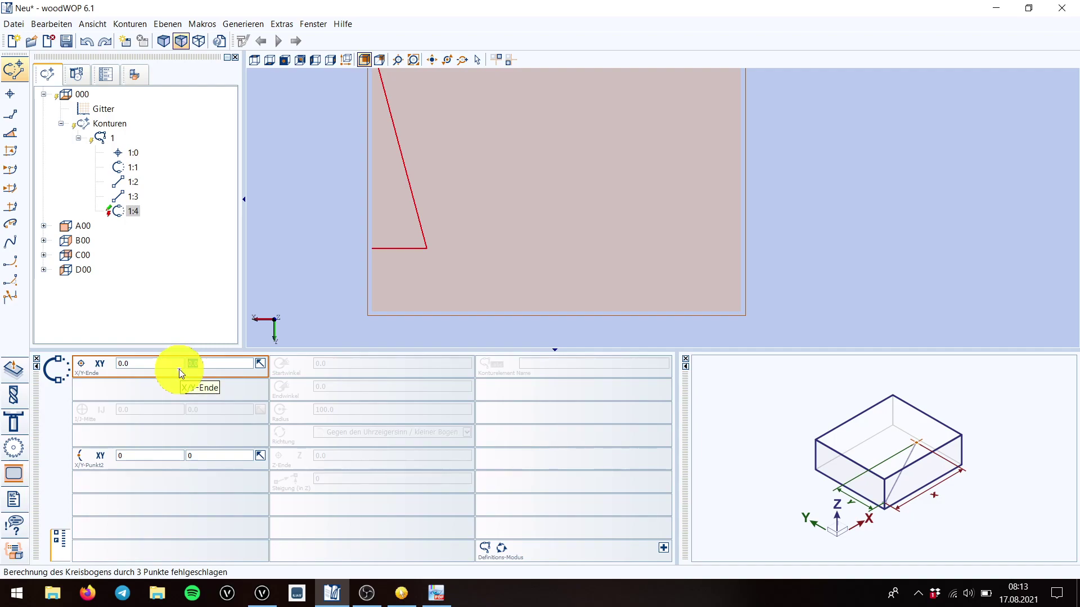
text(@0)
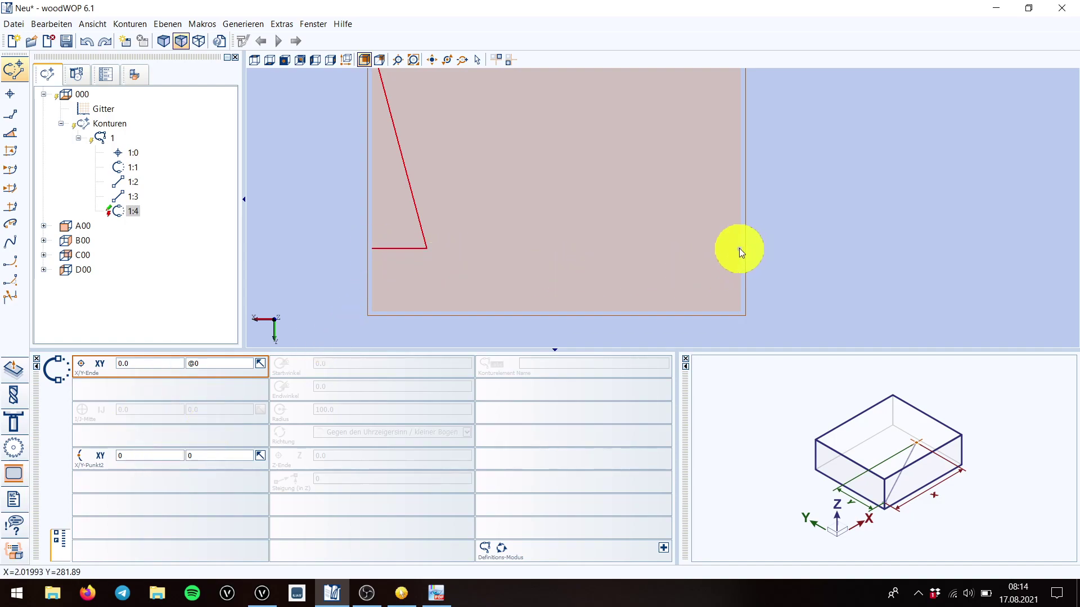
Set the lower arc's second point to X l/2, Y b.
click(130, 456)
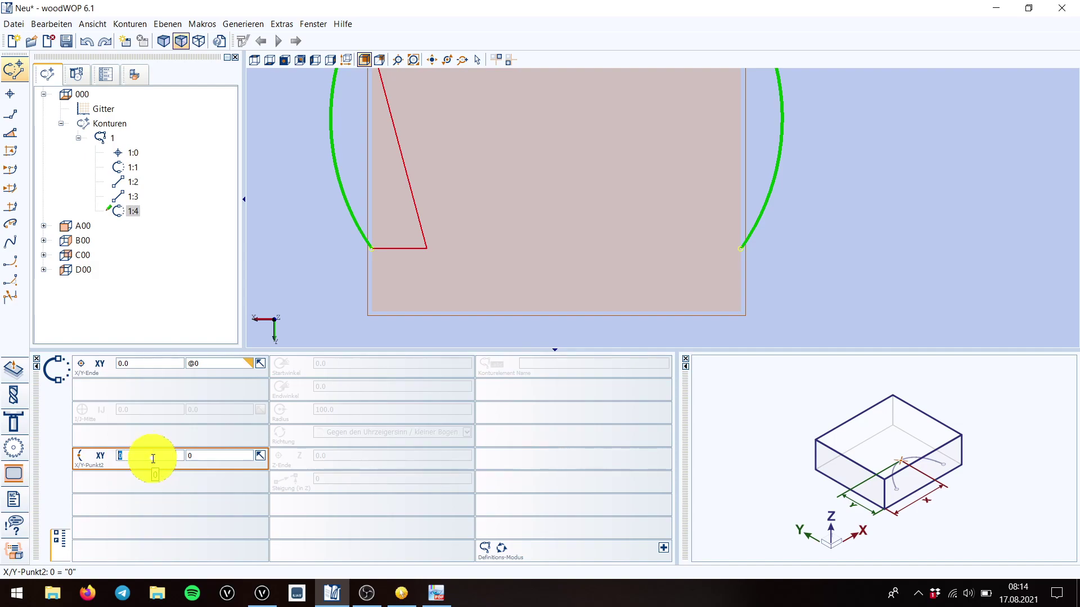
key(BackSpace)
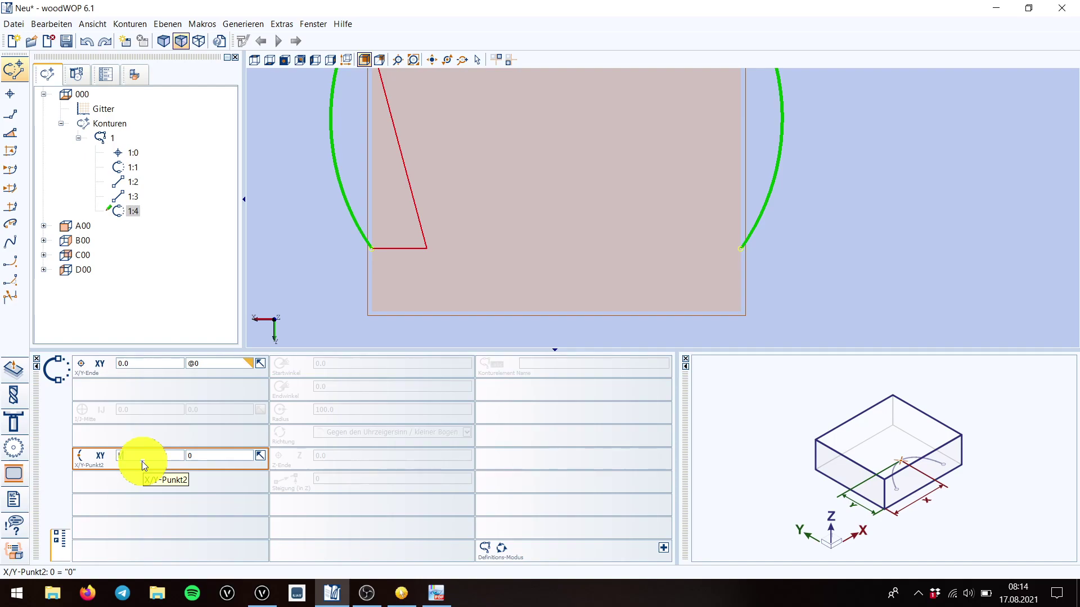
text(b)
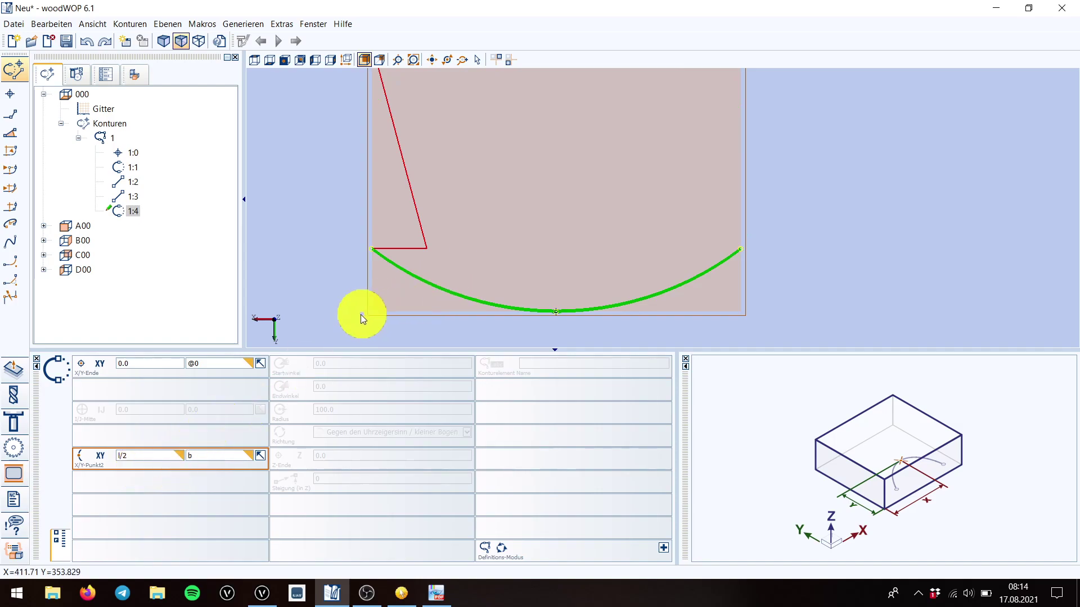
scroll(360, 315, down, 2)
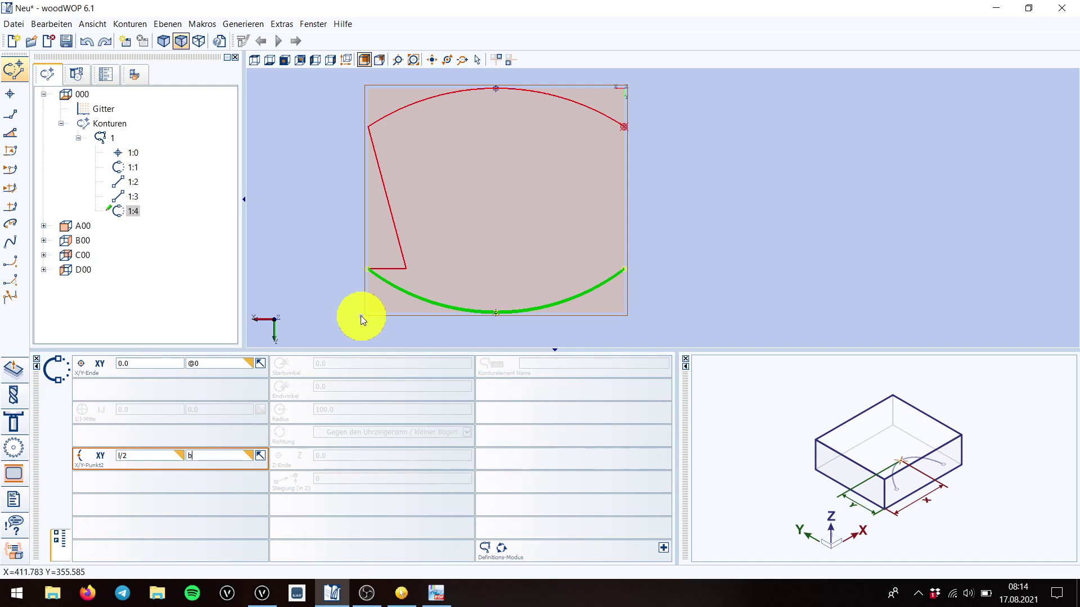
scroll(472, 243, up, 1)
scroll(465, 250, down, 1)
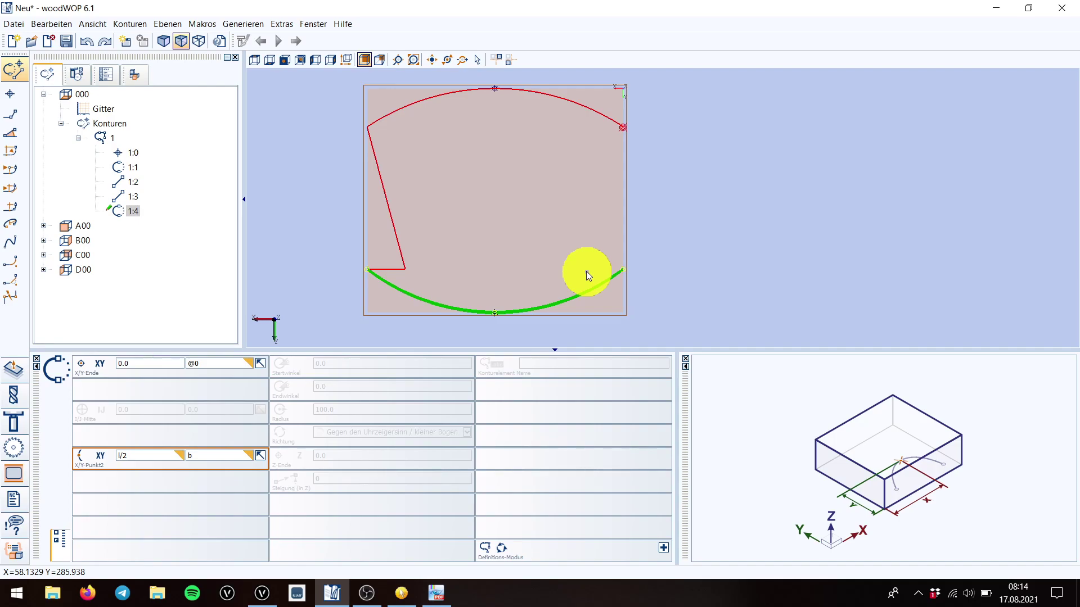
Measure the distance between the two ends of the short horizontal line between the slanted side and the lower arc.
click(93, 25)
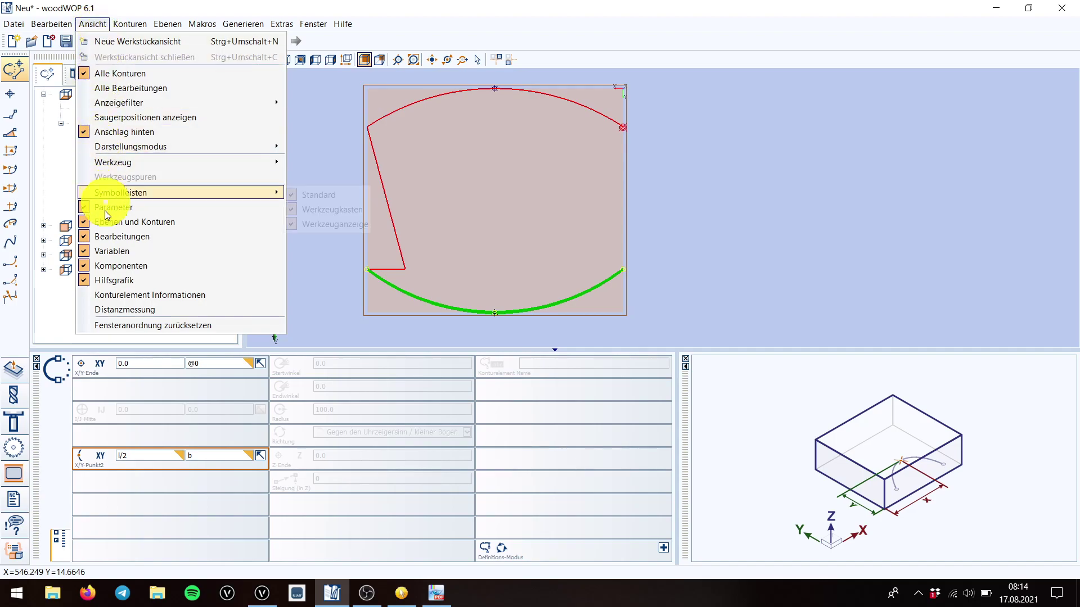
click(124, 308)
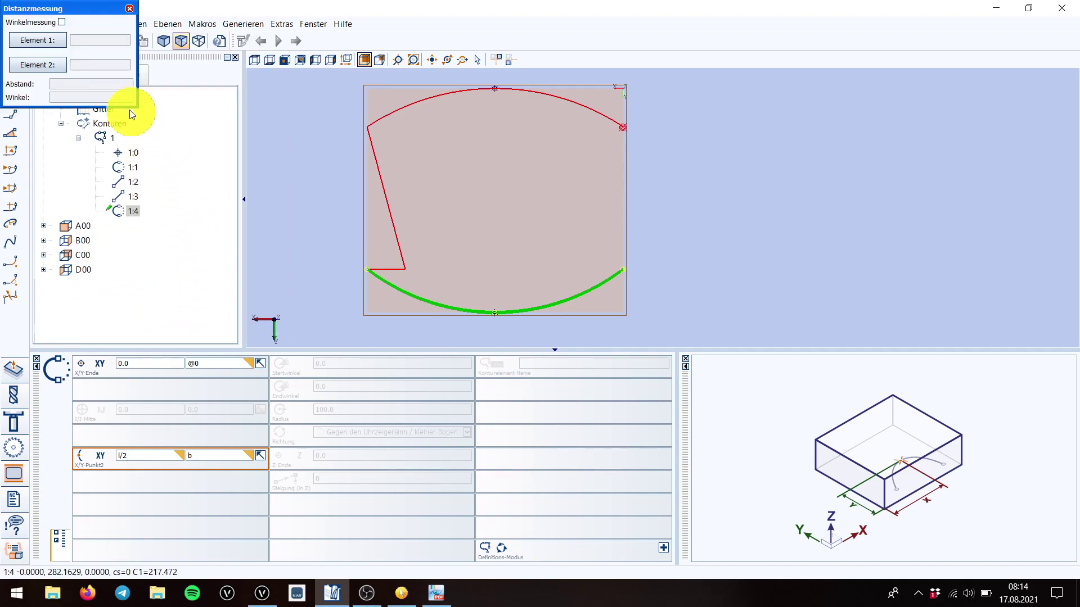
click(45, 45)
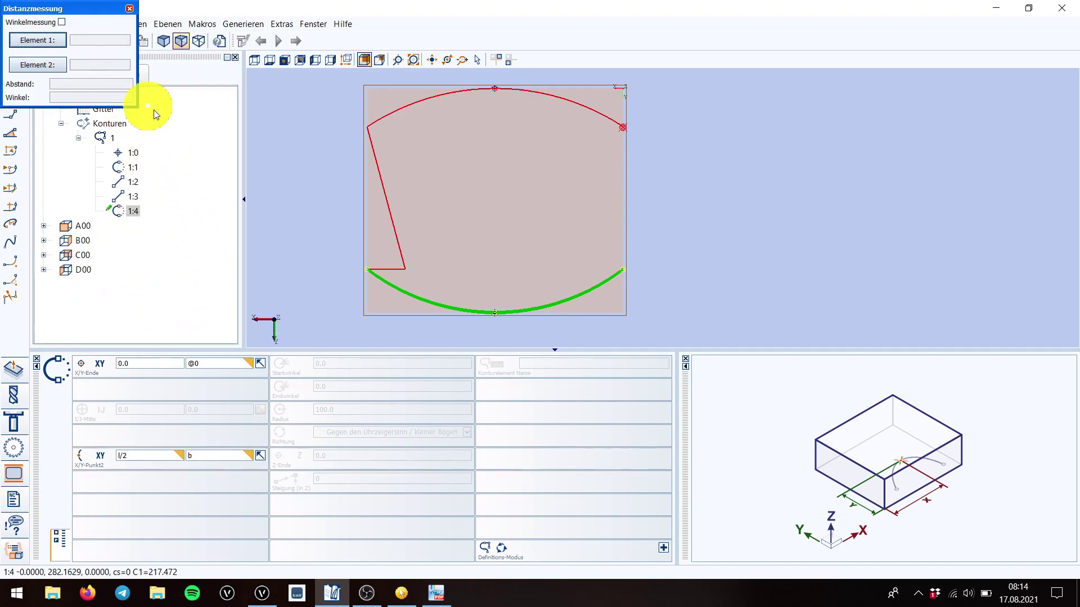
click(405, 270)
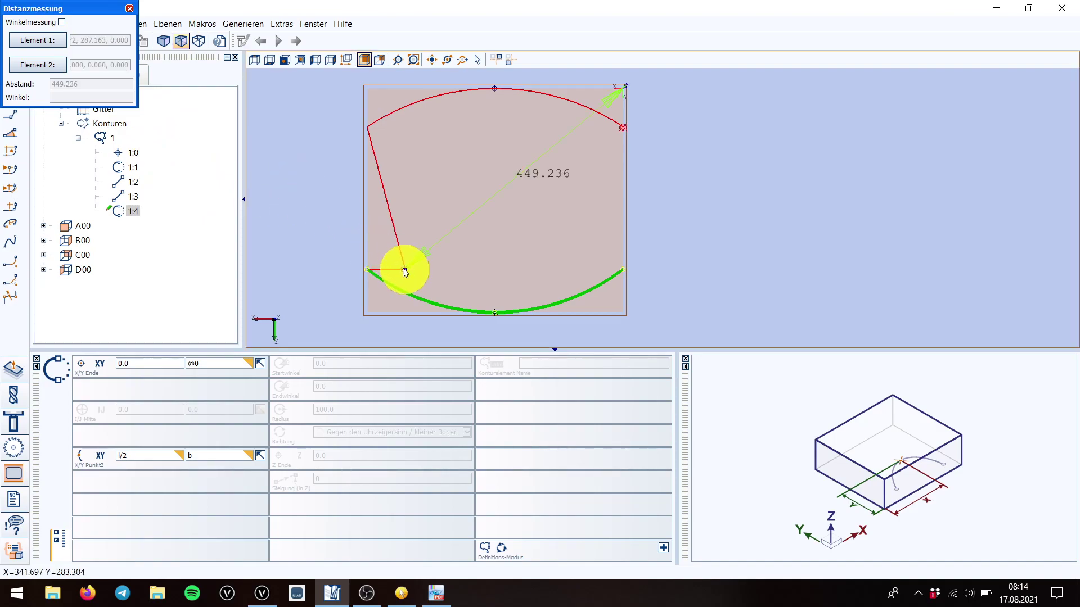
click(41, 65)
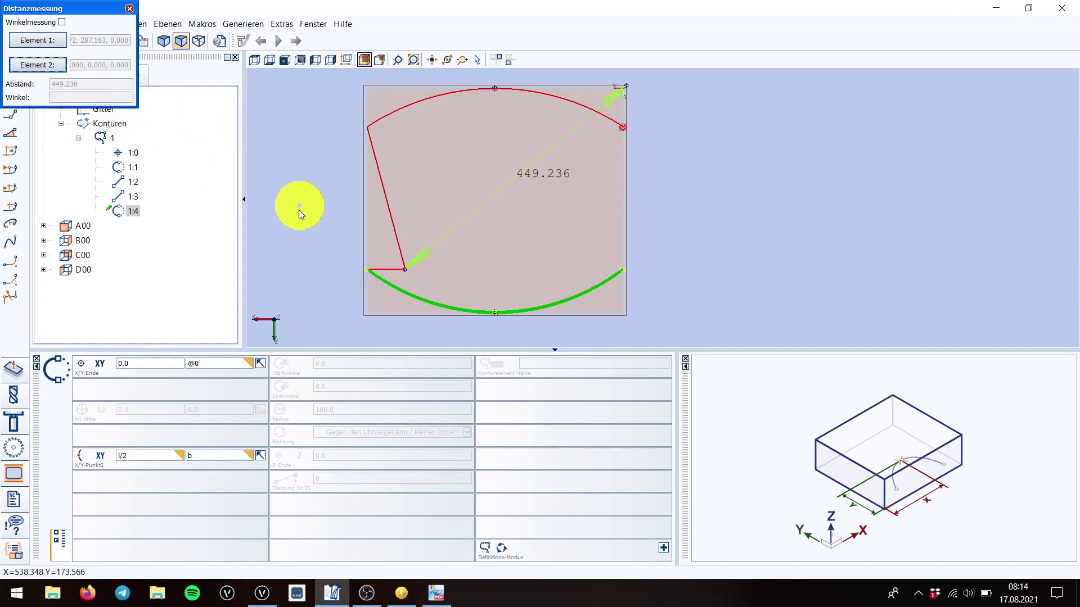
click(367, 271)
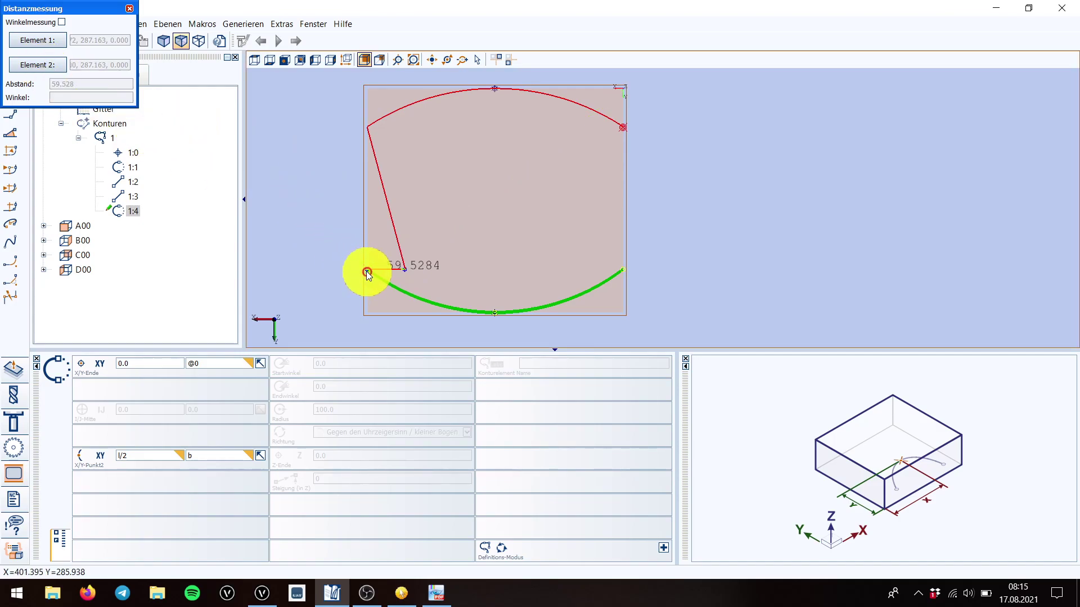
scroll(390, 271, up, 2)
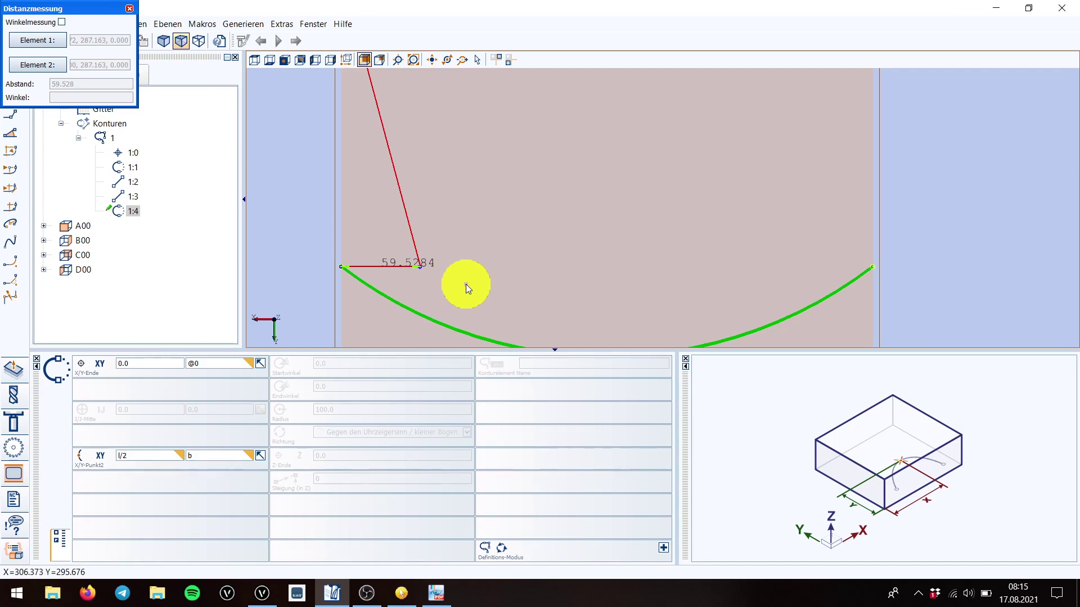
click(129, 11)
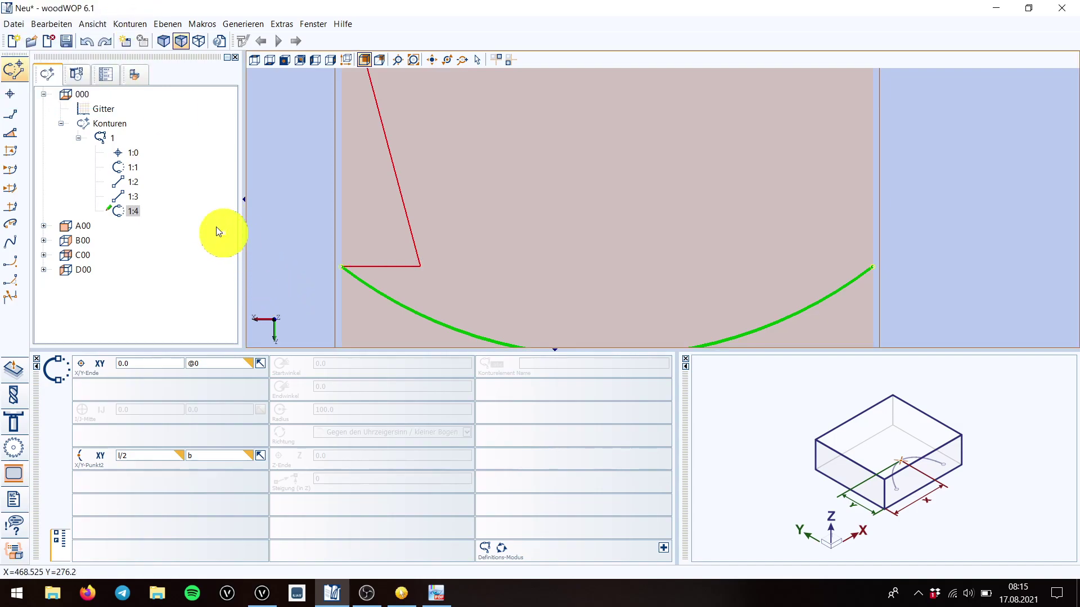
Add a horizontal line from the lower arc's end with a length of 59.5284 and an angle of 0.
scroll(498, 248, down, 2)
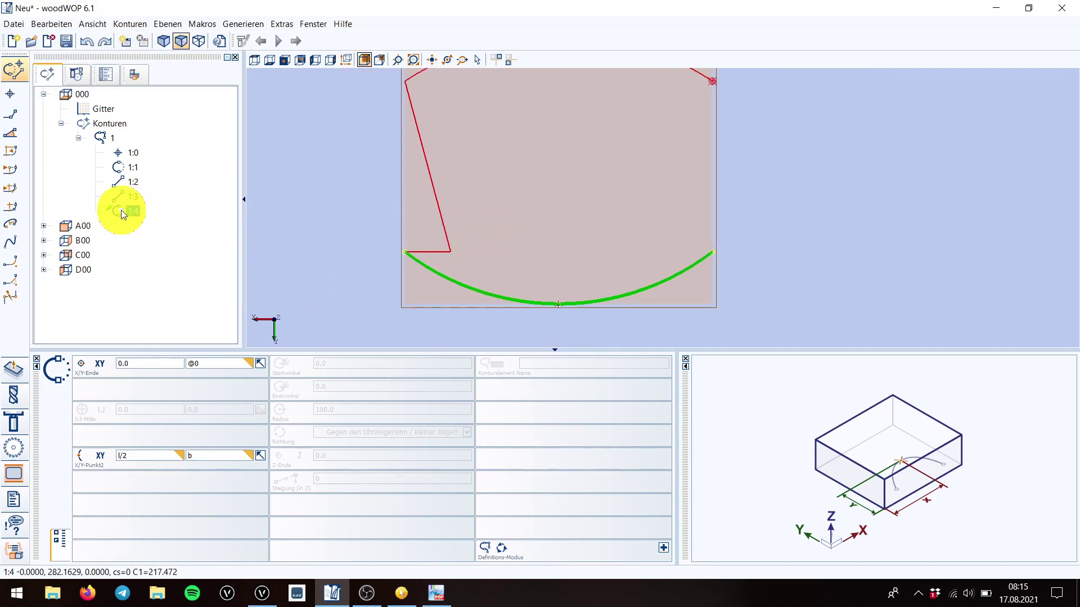
click(11, 133)
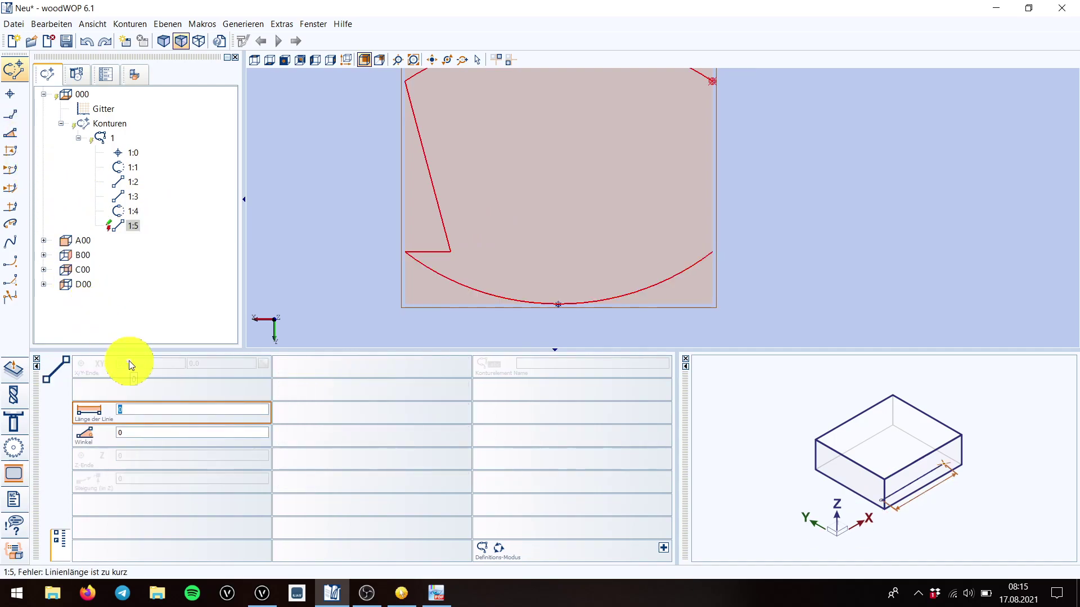
text(59.5284)
click(134, 434)
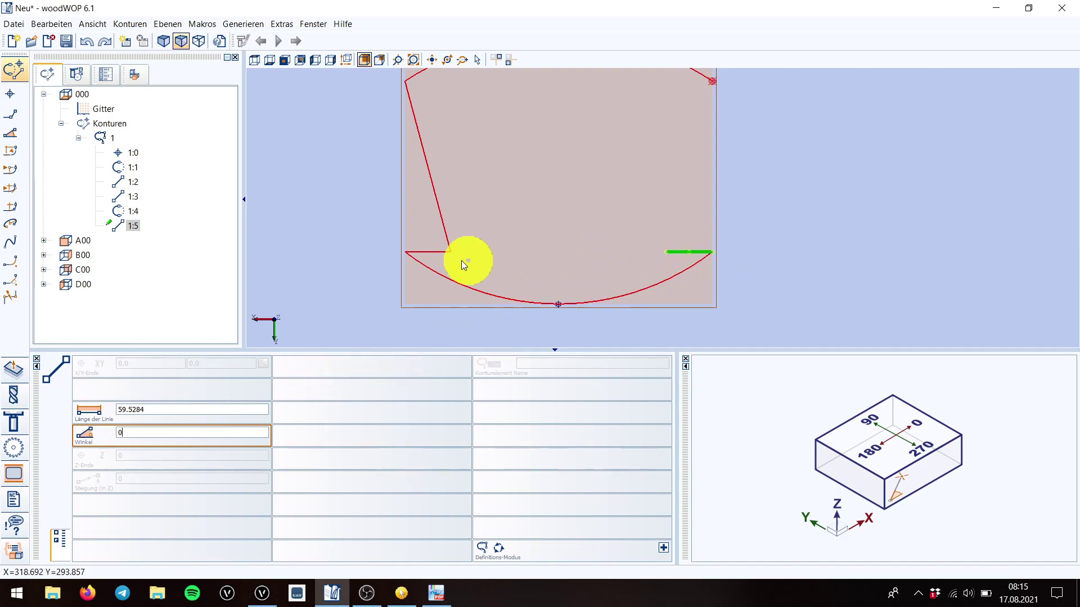
scroll(427, 265, down, 2)
scroll(620, 160, up, 2)
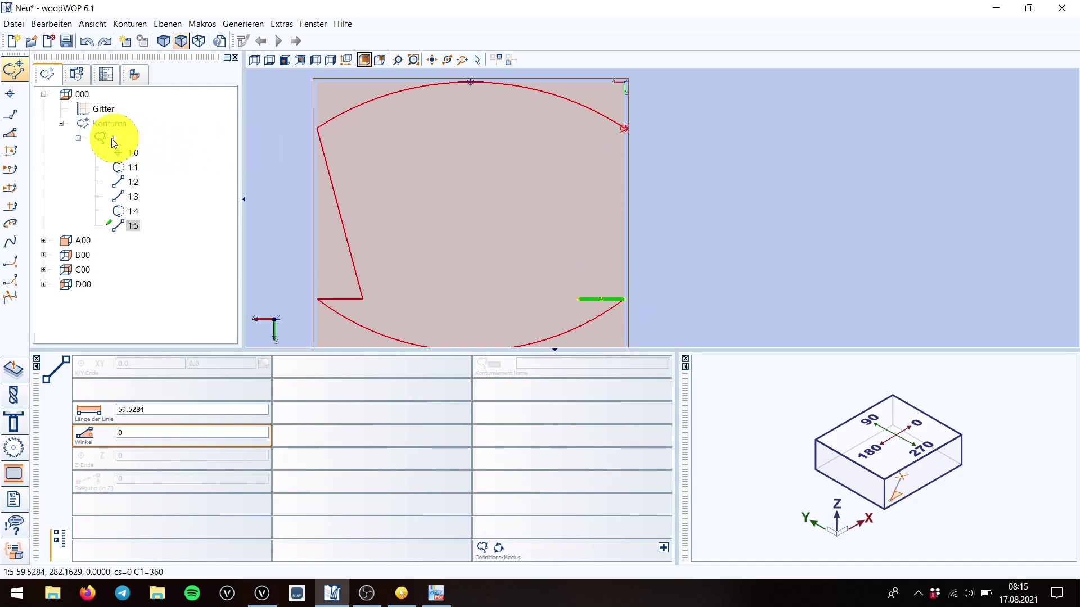
Close the contour with a line from the second short horizontal line to the start point at X 0.0, Y 60.
click(13, 116)
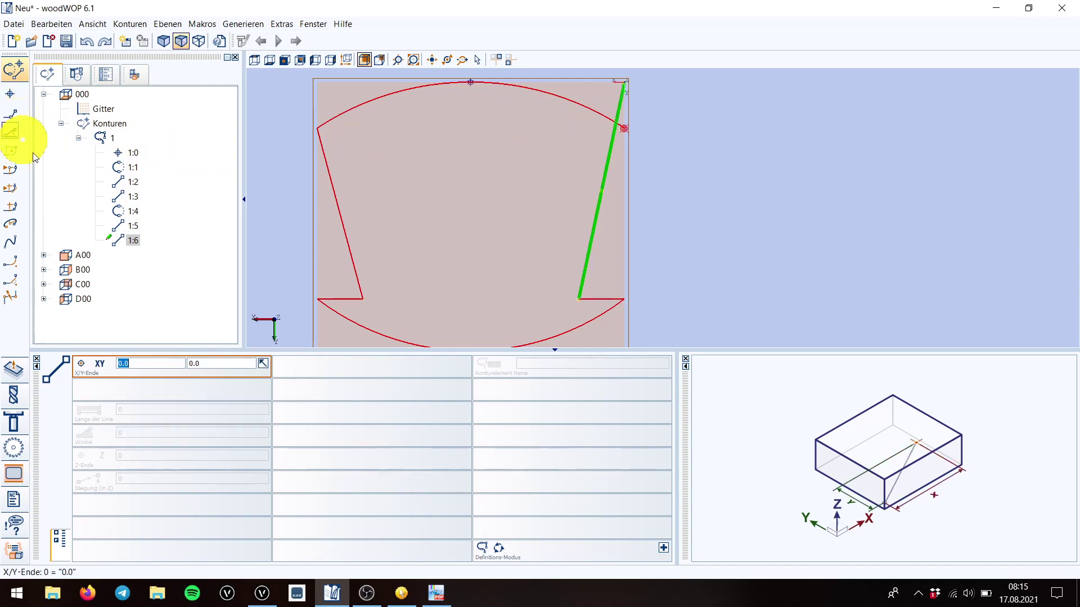
click(205, 364)
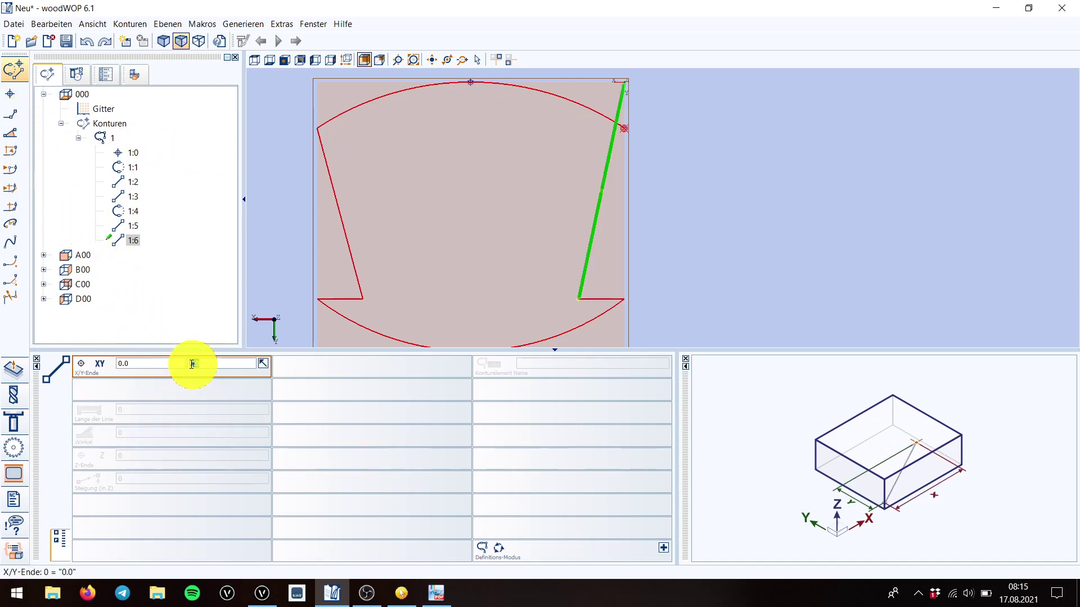
text(60)
key(Return)
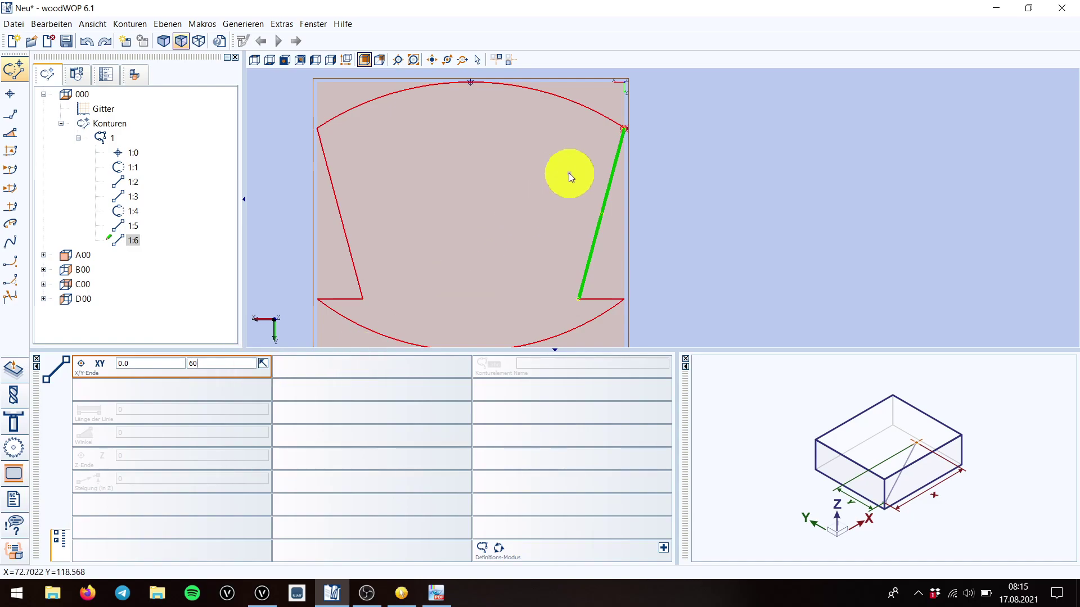
scroll(630, 122, up, 2)
scroll(636, 114, down, 3)
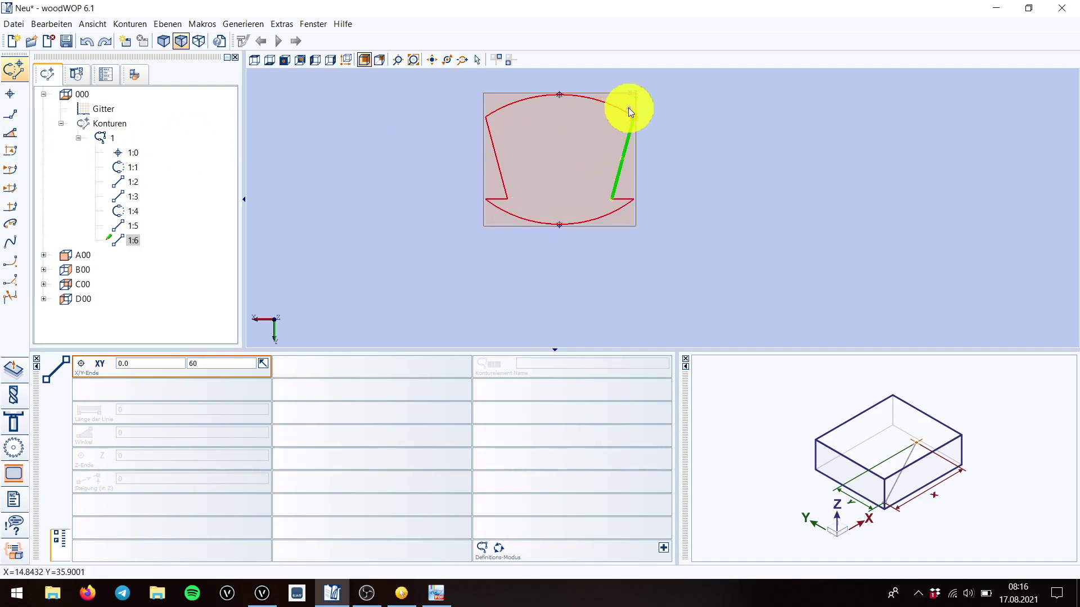
scroll(629, 111, up, 2)
scroll(640, 121, up, 2)
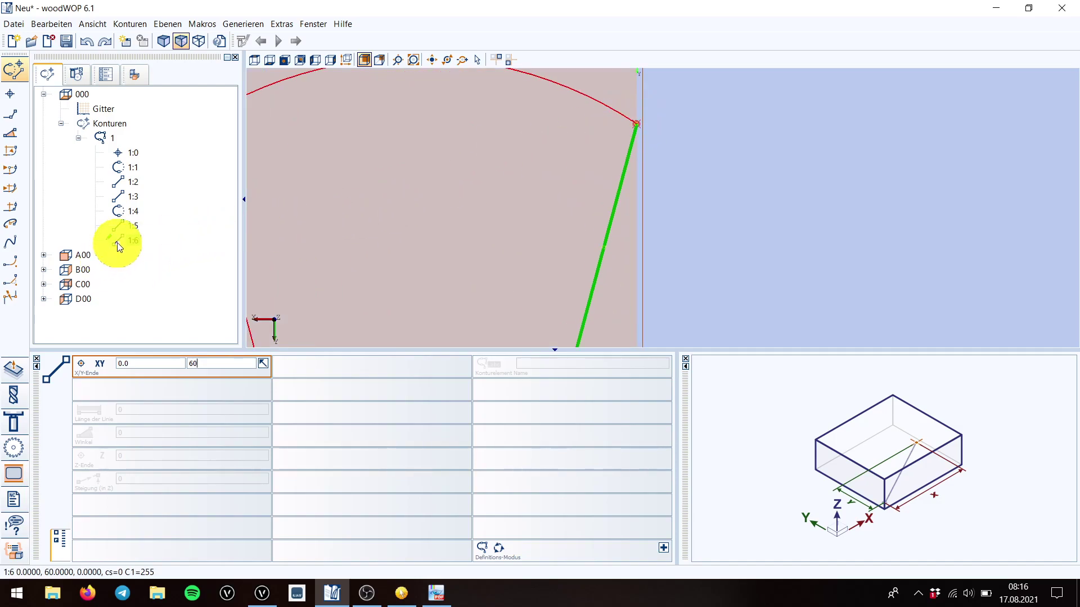
scroll(601, 158, down, 2)
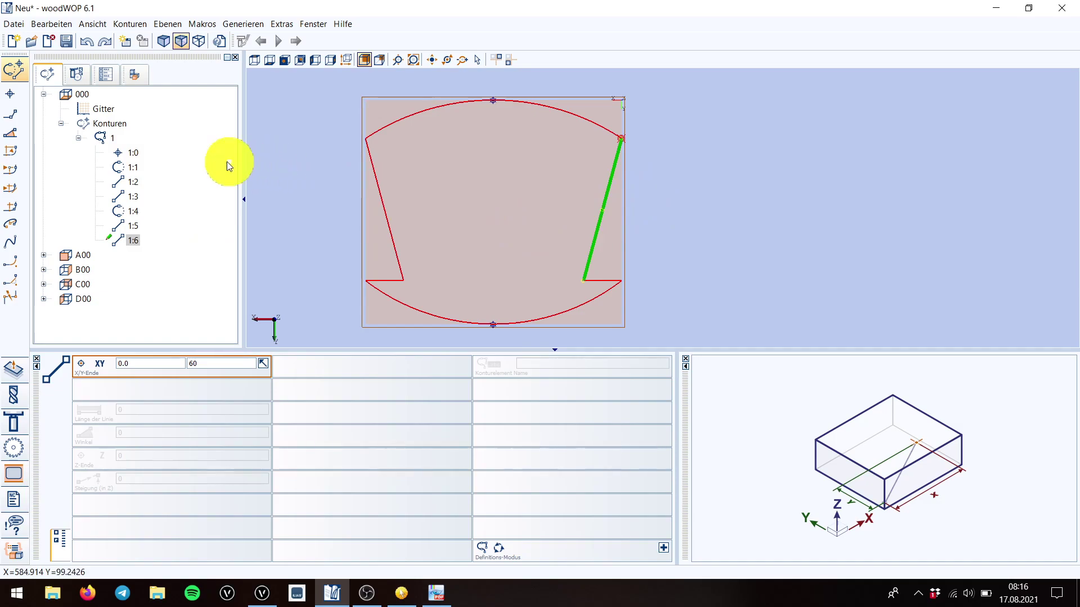
Review the contour's individual elements, including the parameters of the upper arc and of the slanted line after it.
click(130, 167)
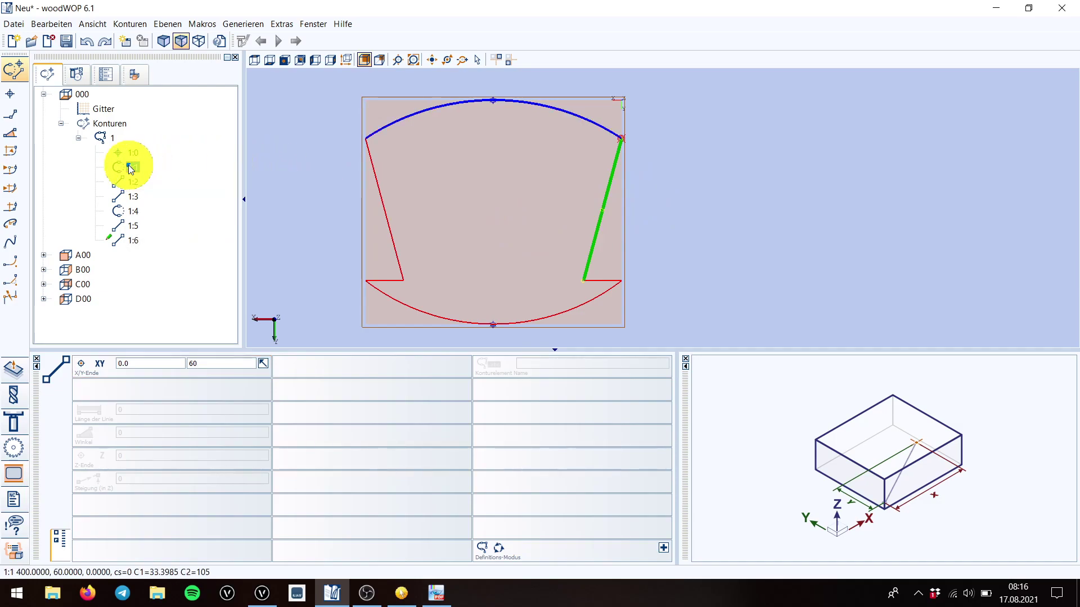
double_click(131, 167)
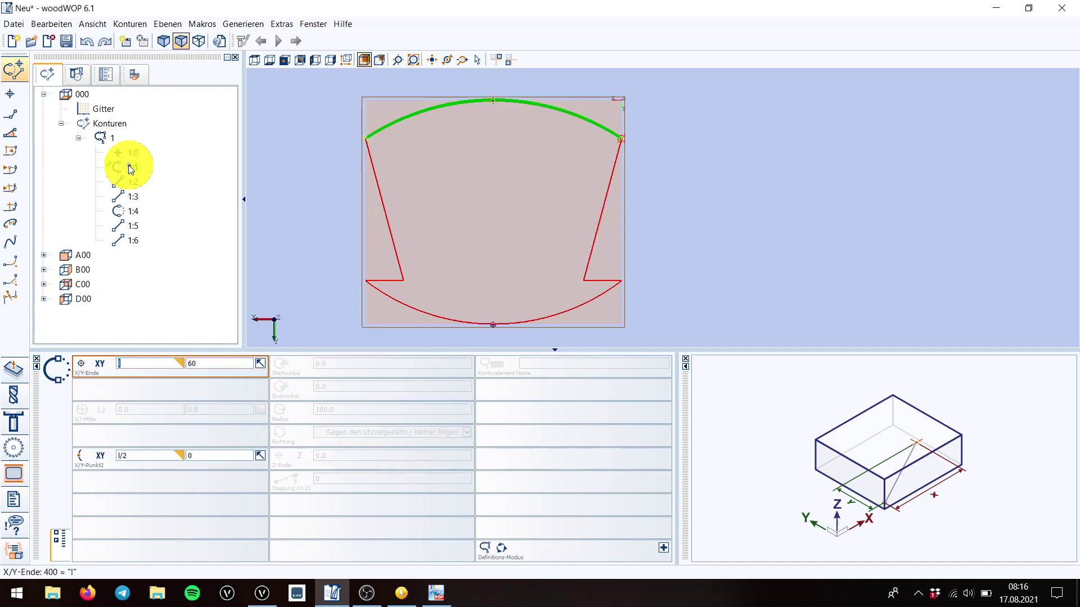
click(130, 183)
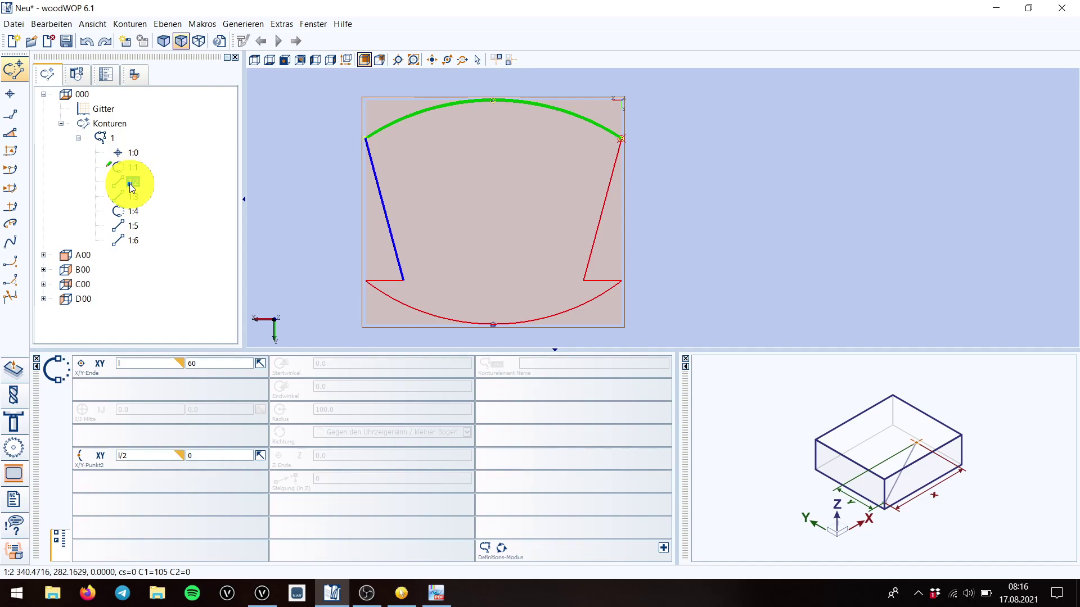
double_click(130, 184)
click(130, 197)
click(126, 213)
click(126, 229)
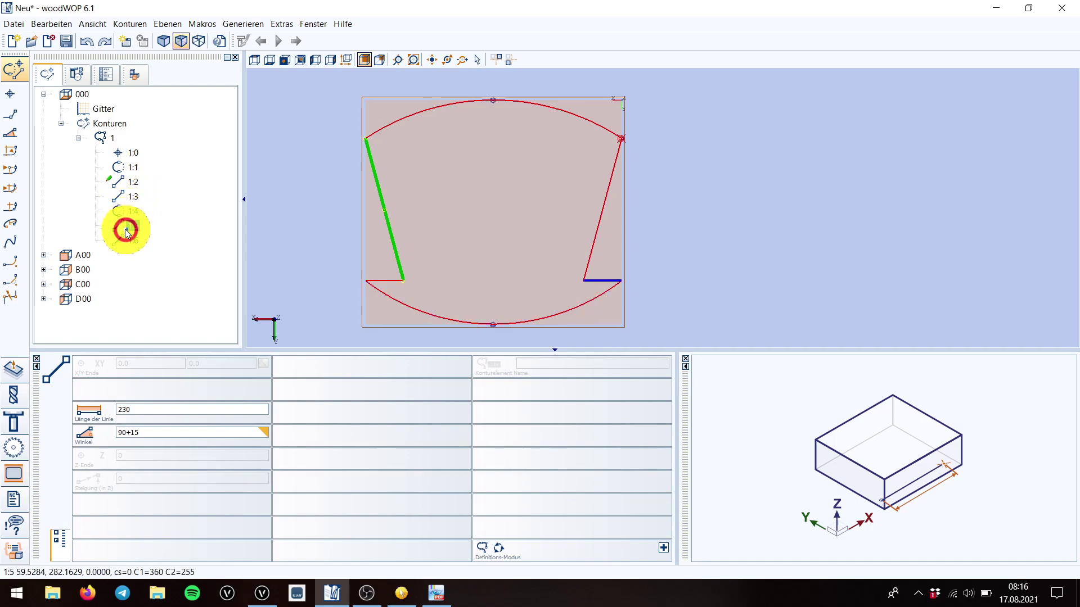
click(129, 241)
click(129, 167)
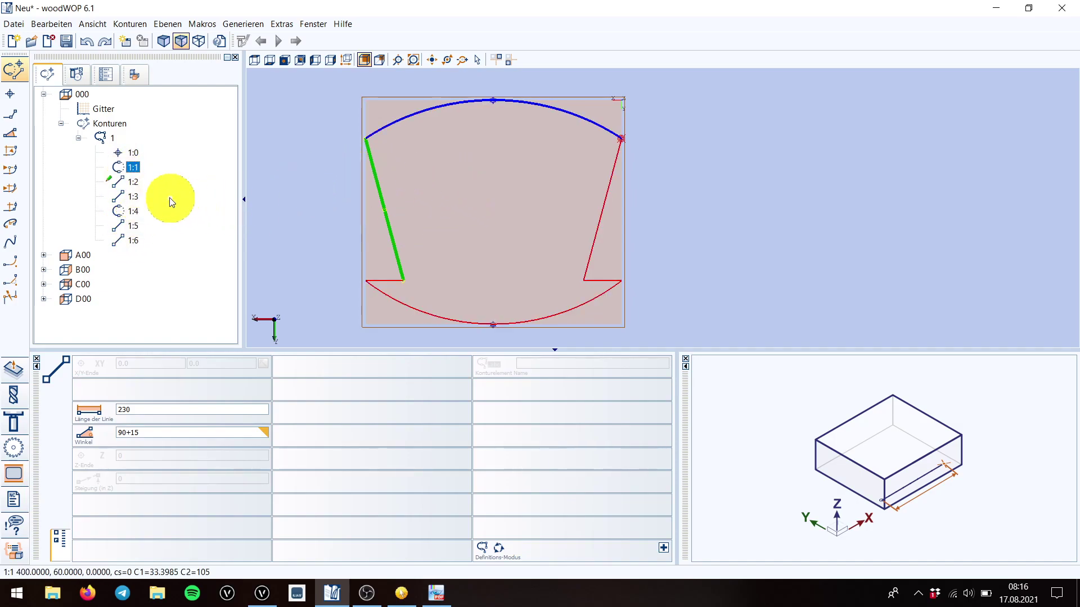
Insert a rounding with radius 10 between the first short horizontal line 1:3 and the lower arc.
click(125, 195)
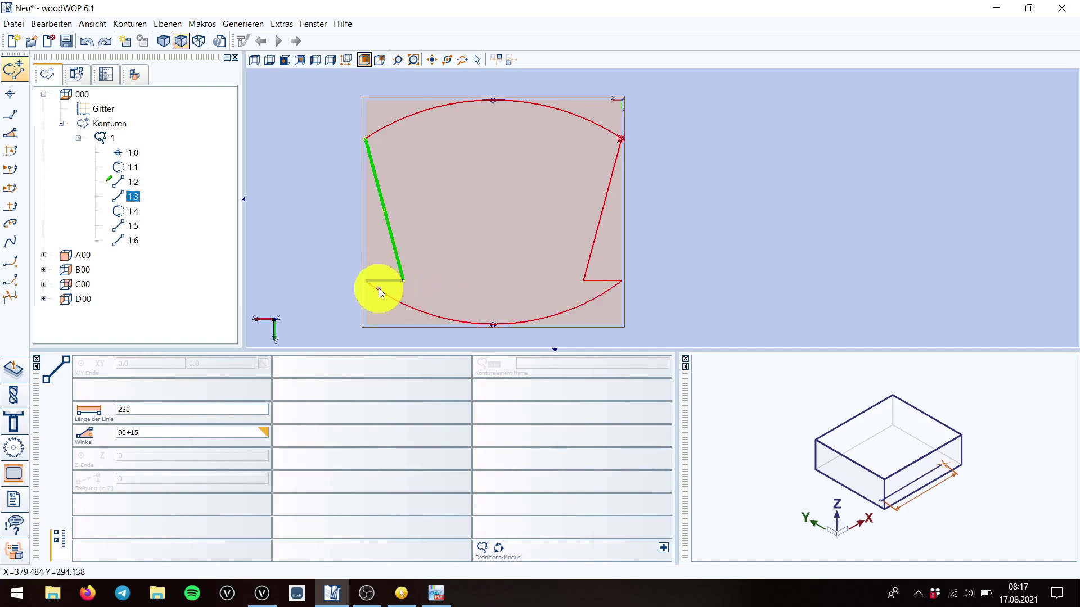
double_click(128, 198)
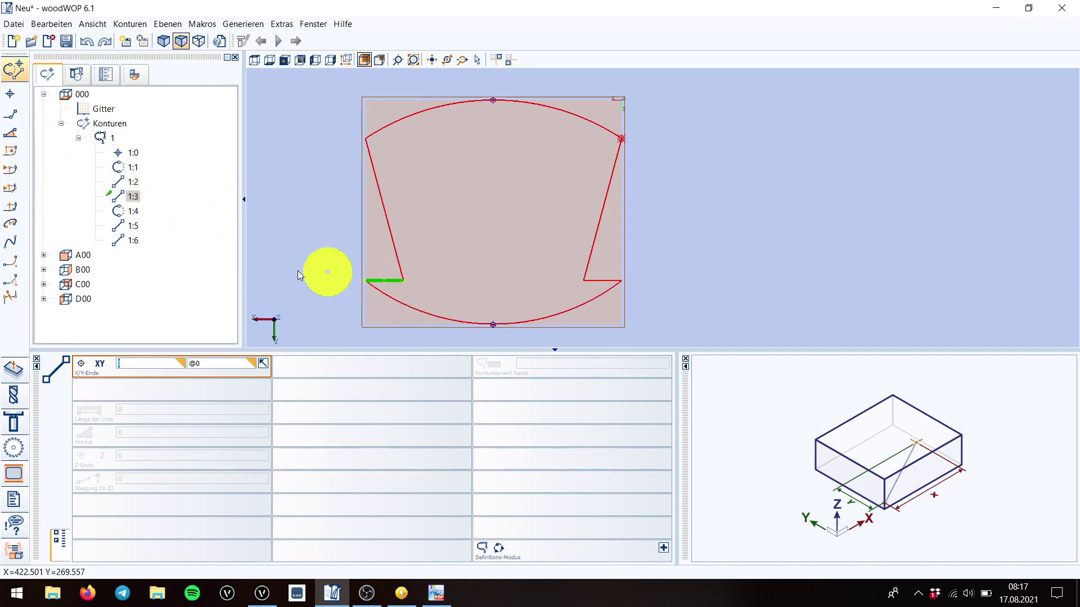
click(10, 262)
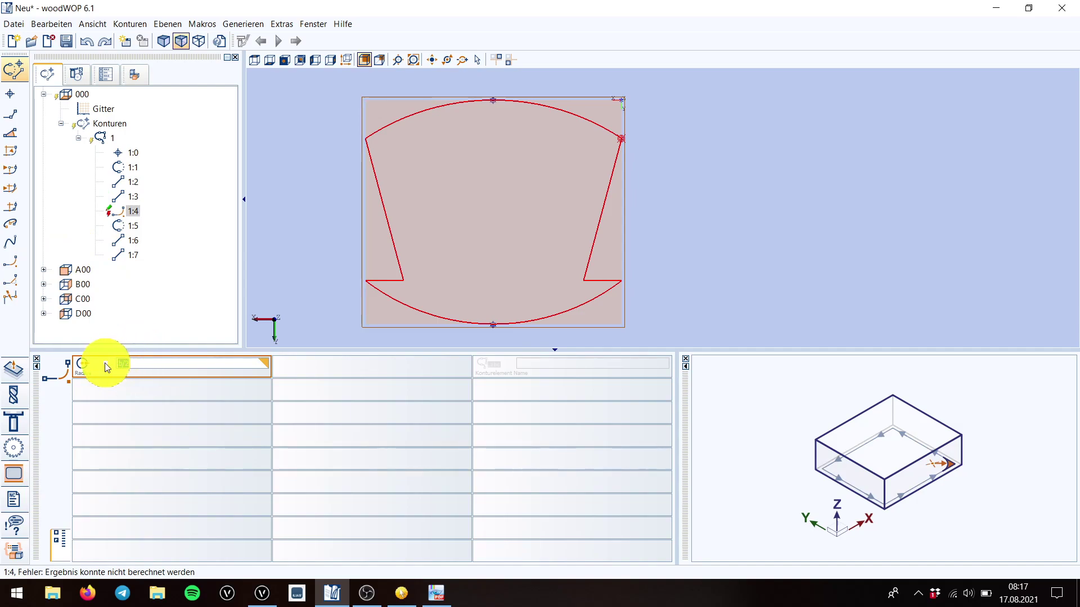
key(Return)
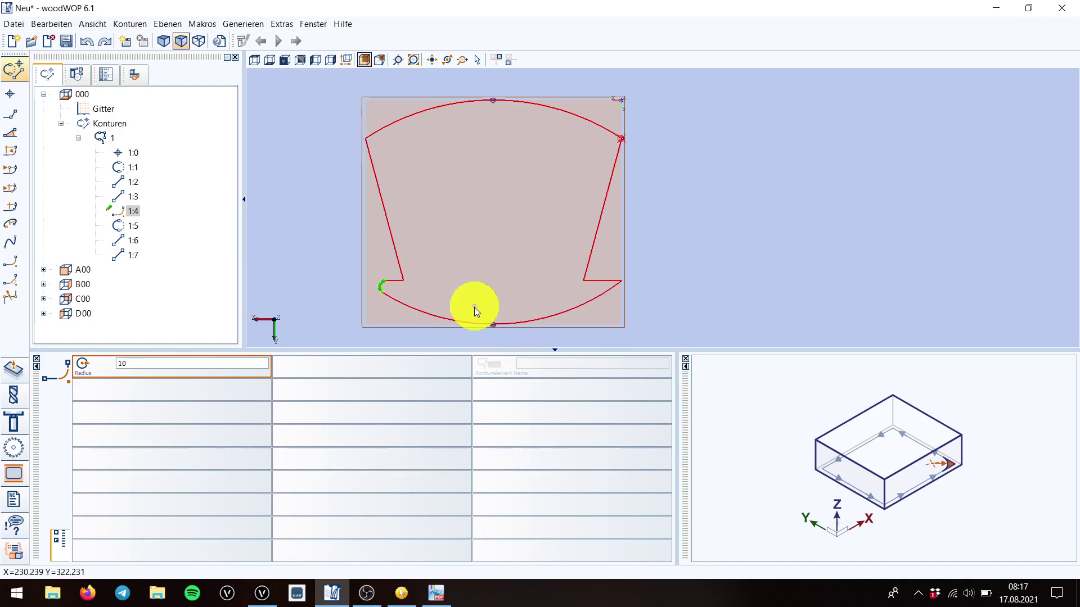
Insert a rounding with radius 10 between the lower arc 1:5 and the second short horizontal line.
click(471, 325)
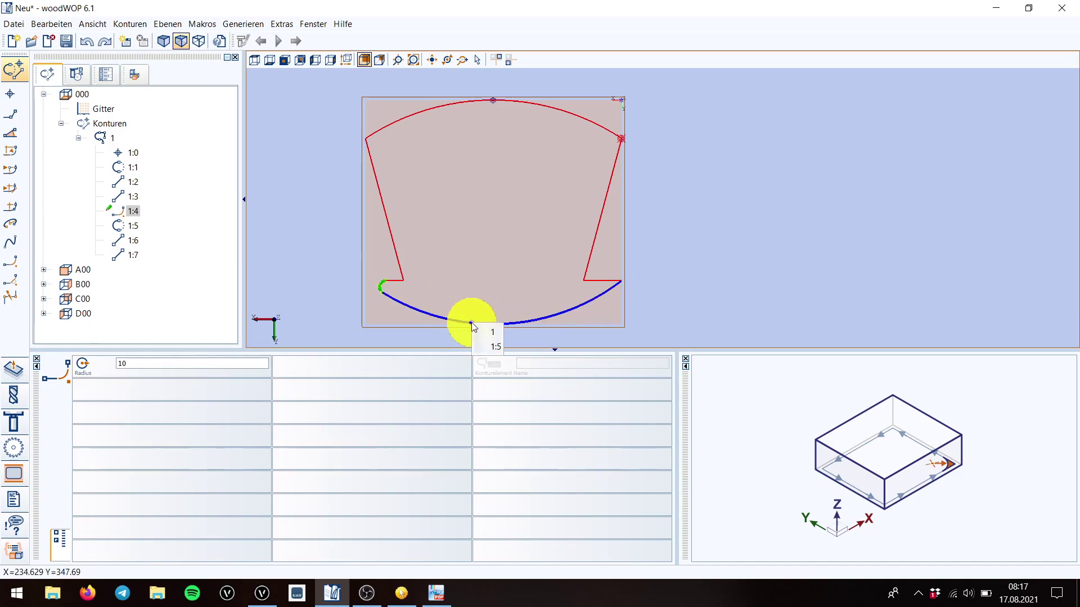
click(474, 324)
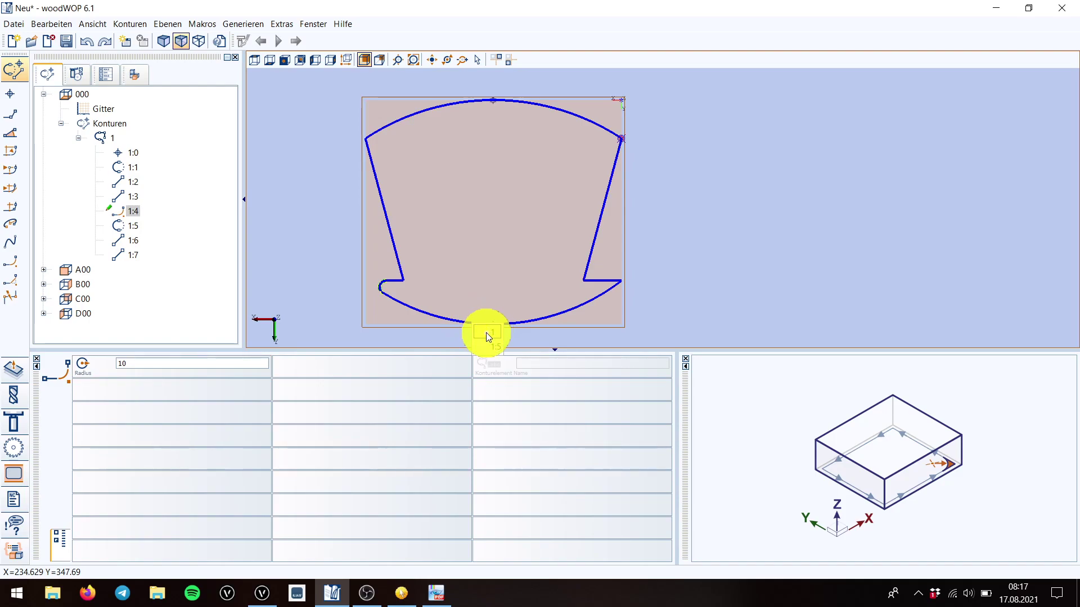
click(487, 344)
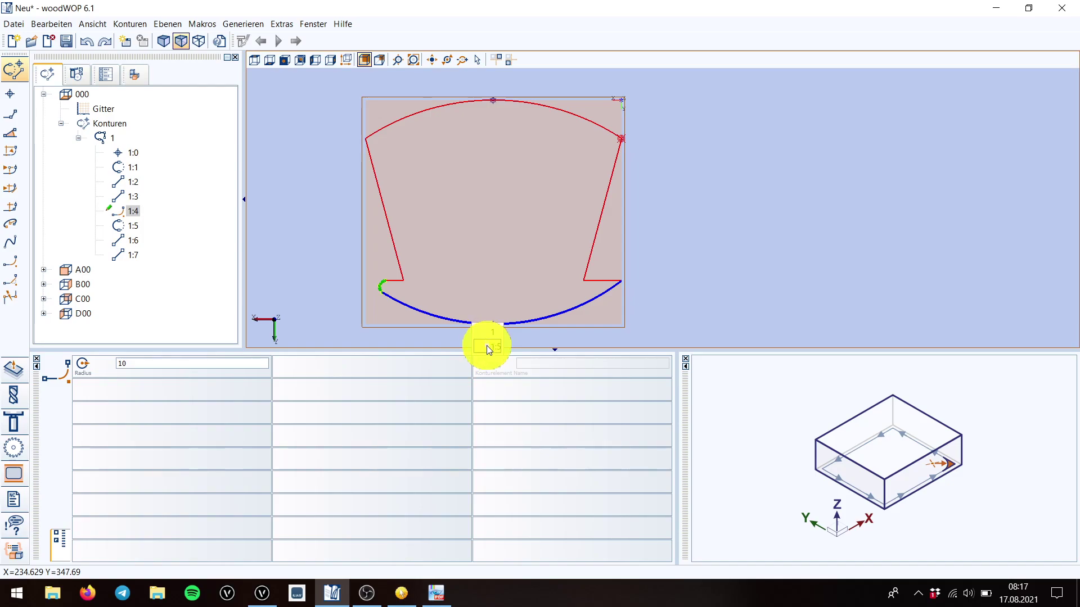
click(487, 345)
click(304, 254)
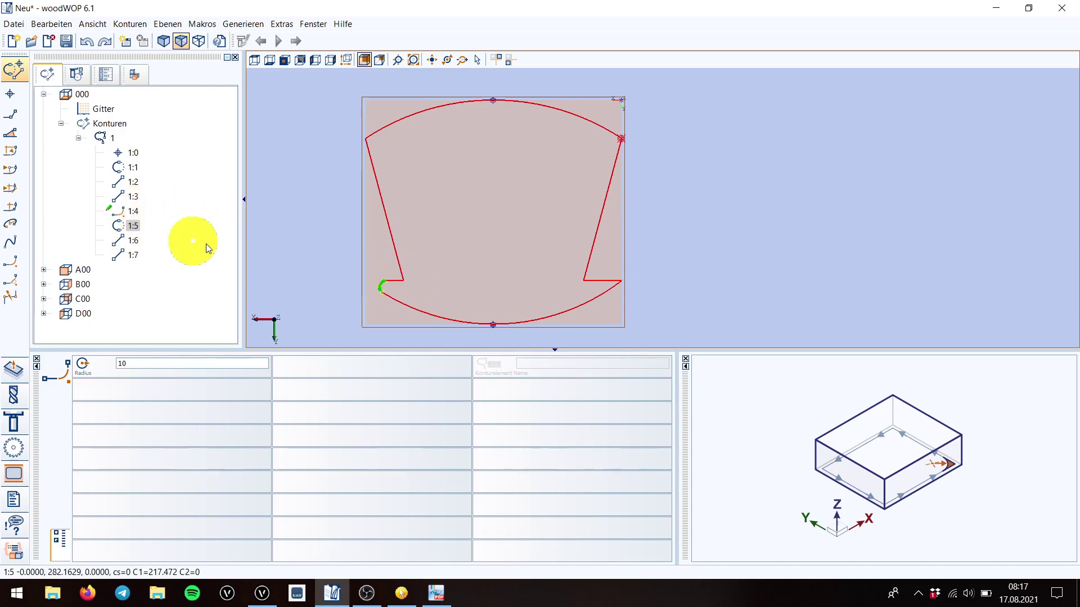
click(119, 225)
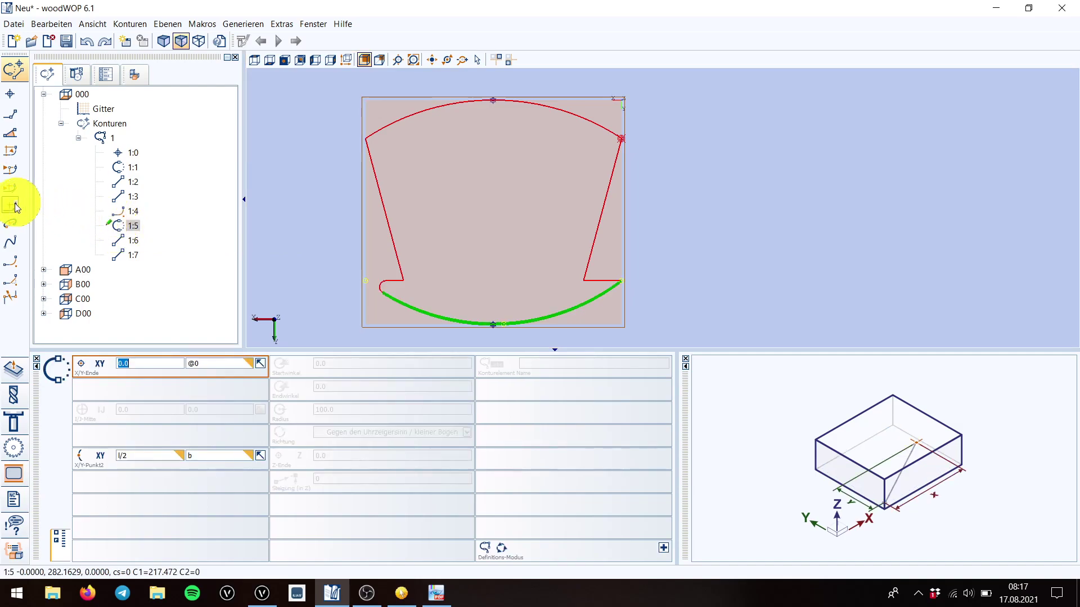
click(10, 267)
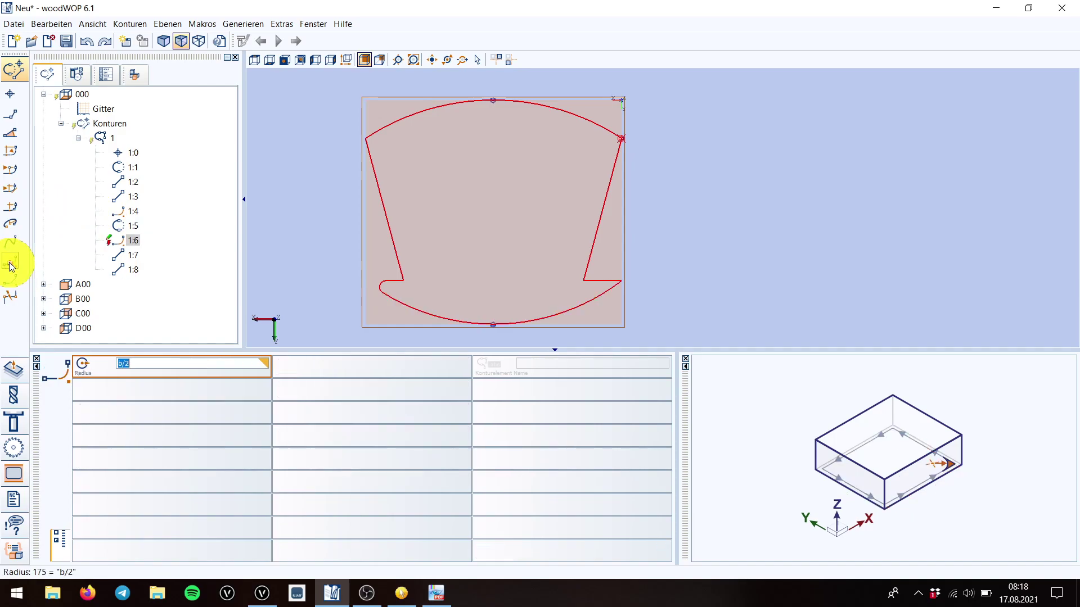
text(10)
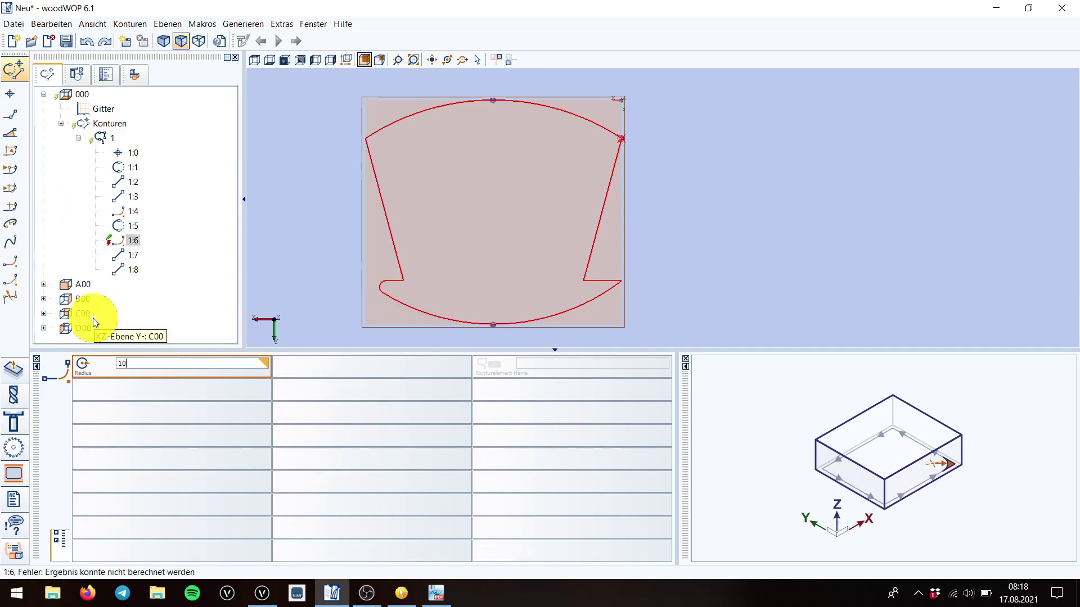
key(Return)
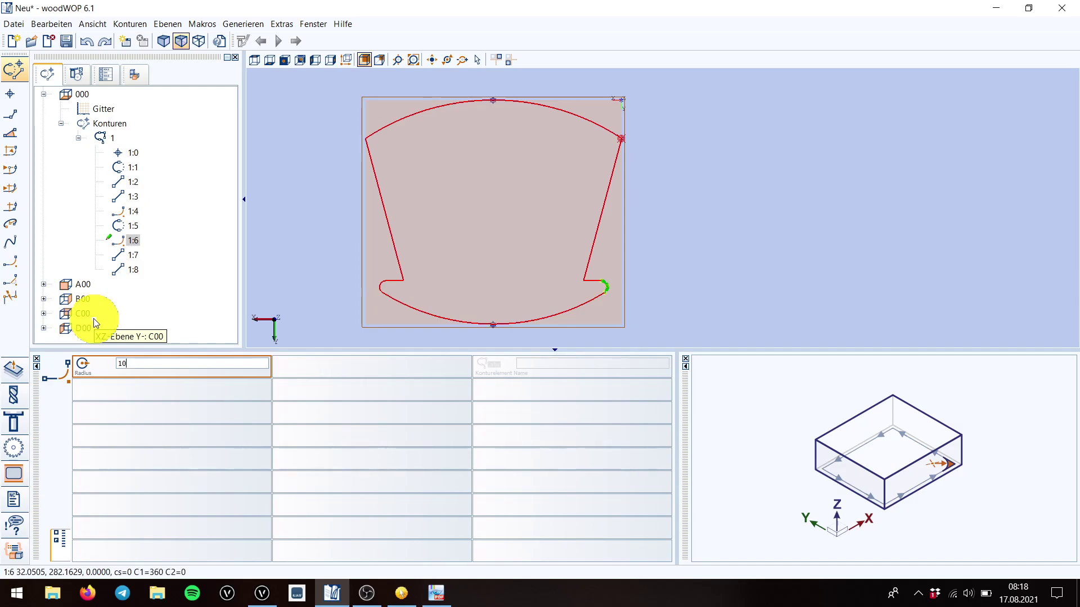
Undo the rounding inserted after the lower arc.
key(ctrl+z)
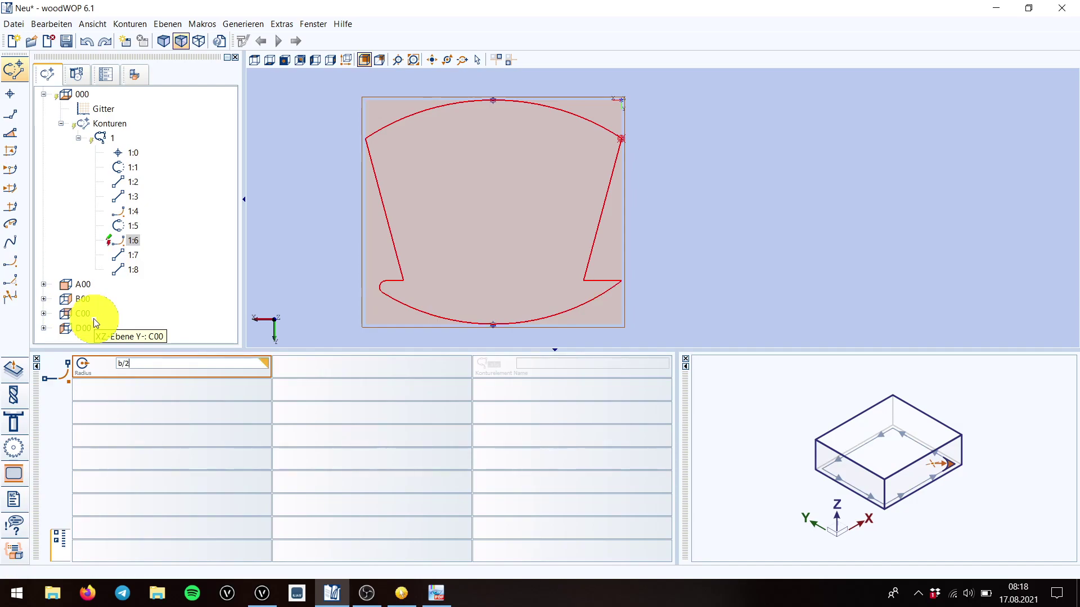
key(ctrl+z)
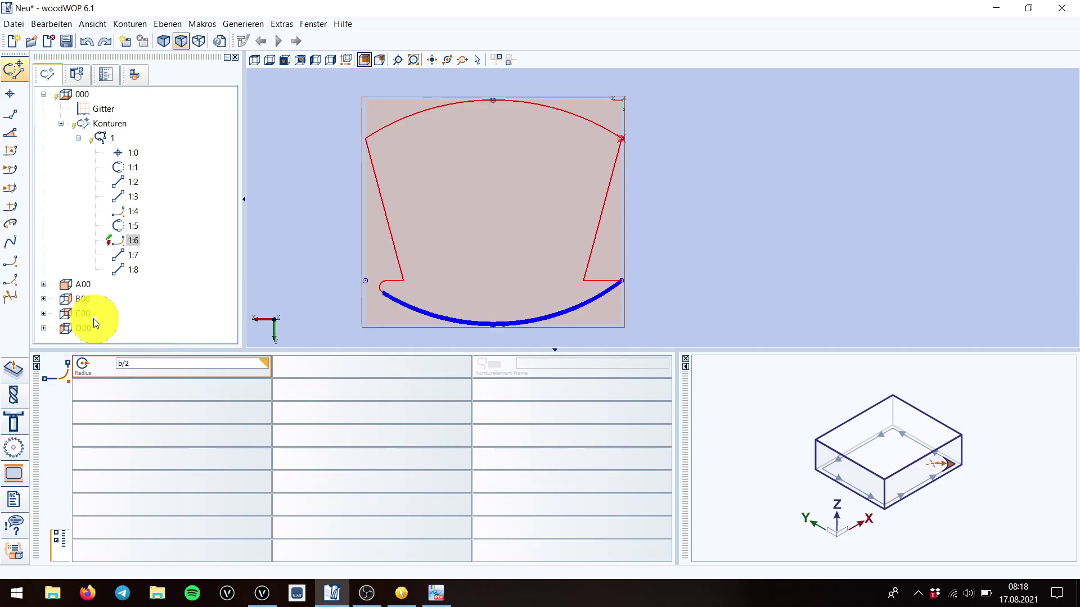
Copy the rounding 1:4 to directly after the lower arc 1:5 to round the arc's other end.
click(123, 212)
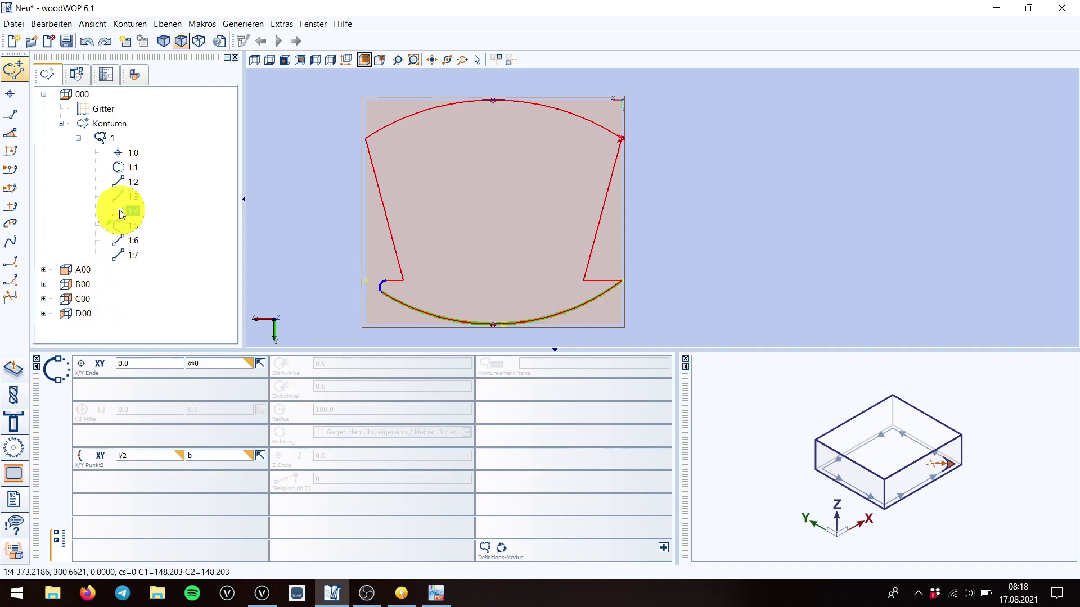
mouse_move(119, 214)
mouse_down()
mouse_move(84, 193)
mouse_move(79, 219)
mouse_move(124, 228)
mouse_up()
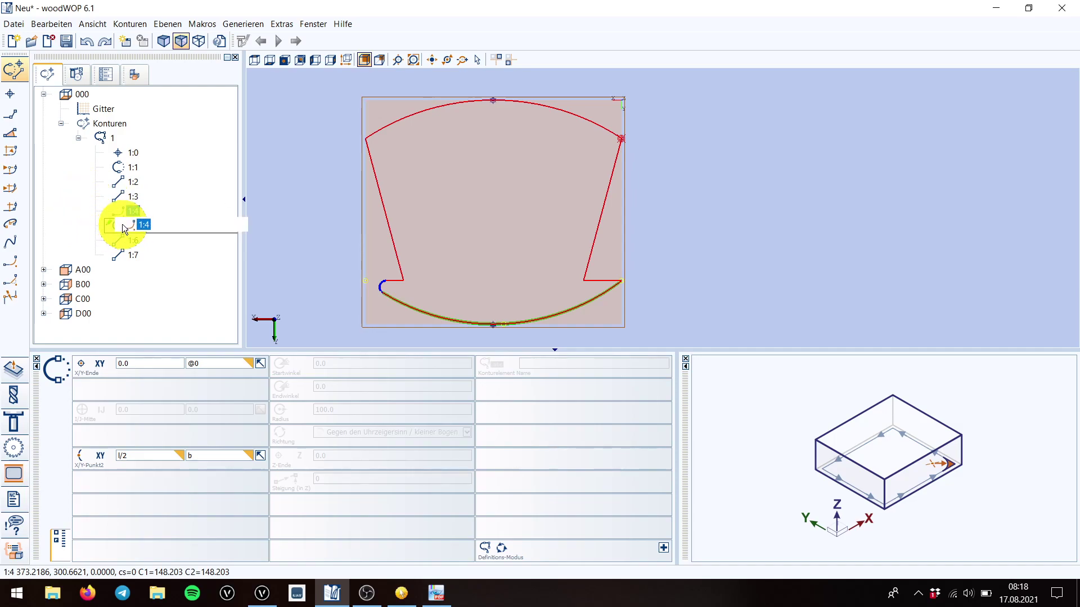
mouse_move(124, 228)
mouse_down()
mouse_move(126, 213)
mouse_move(93, 221)
mouse_move(125, 230)
mouse_up()
click(125, 215)
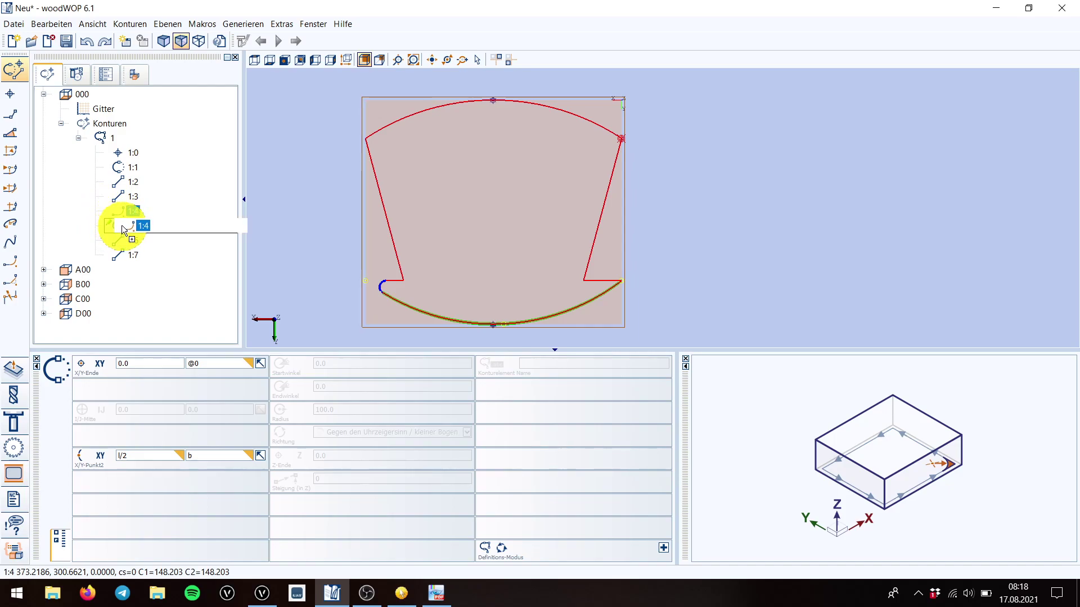
drag(122, 227, 121, 225)
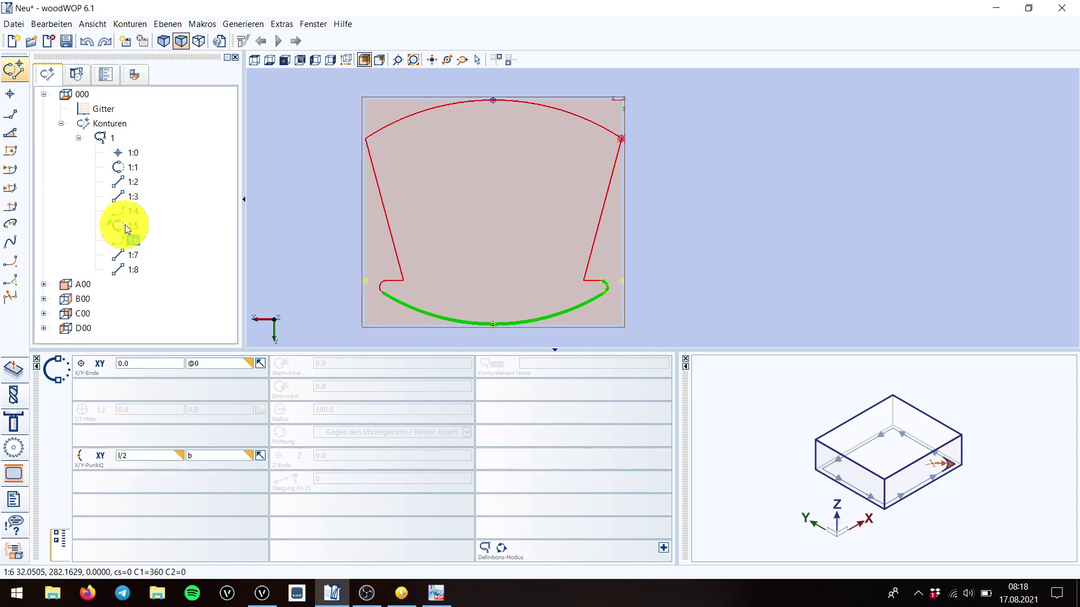
click(121, 226)
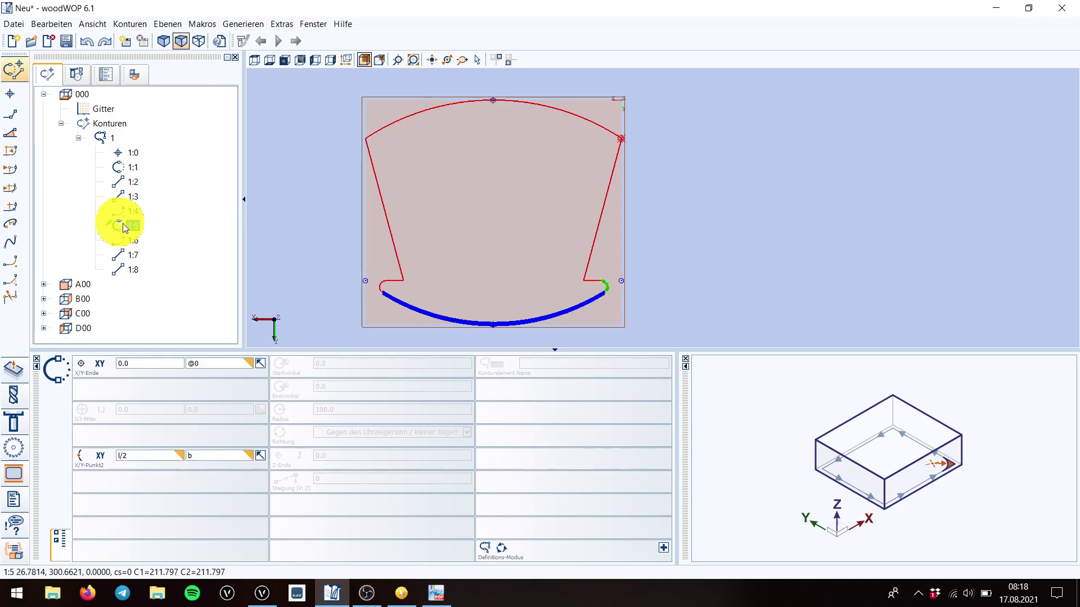
click(670, 246)
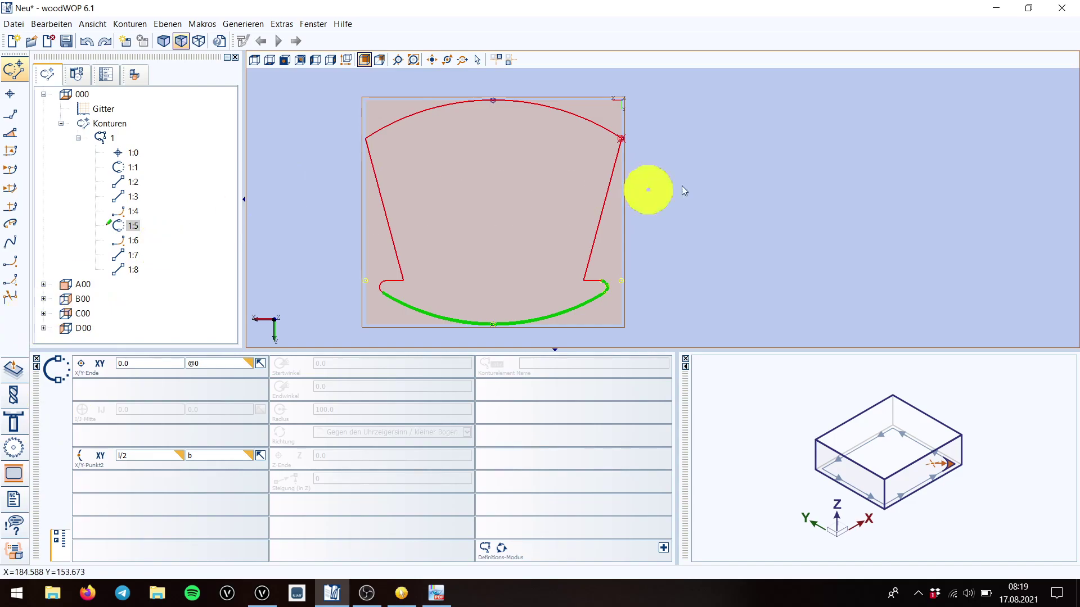
Add a vertical milling operation along the whole contour with 1:0 as both start point and end point.
click(12, 424)
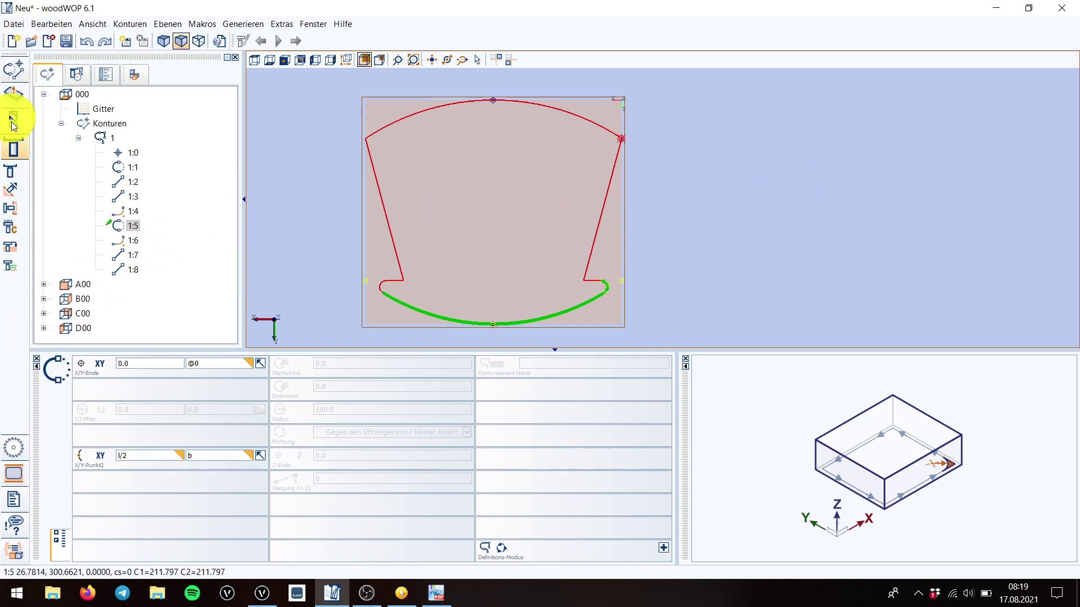
click(12, 173)
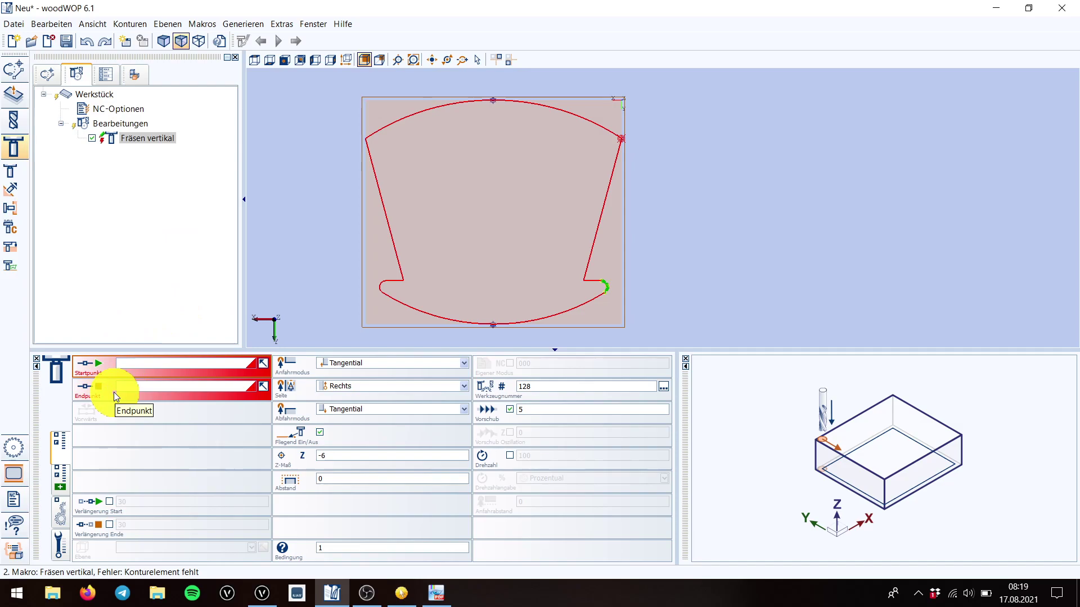
click(265, 366)
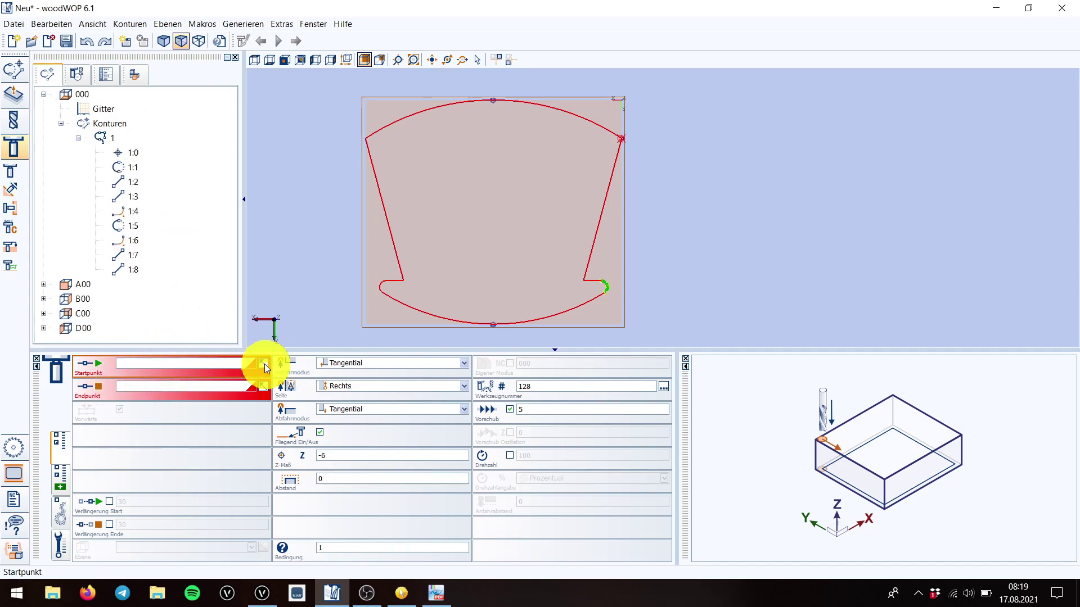
click(127, 152)
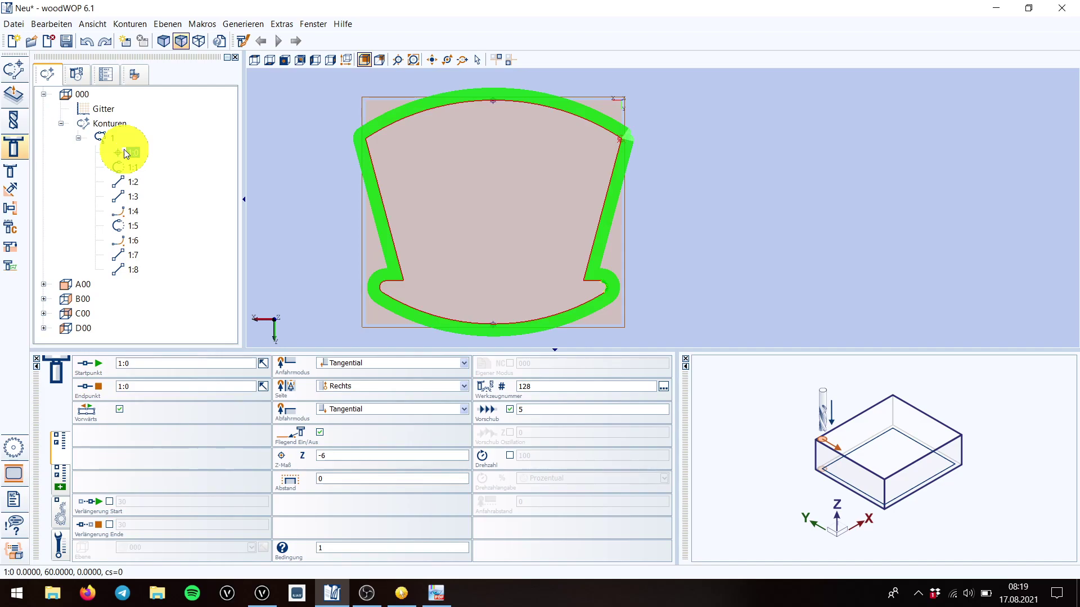
click(717, 141)
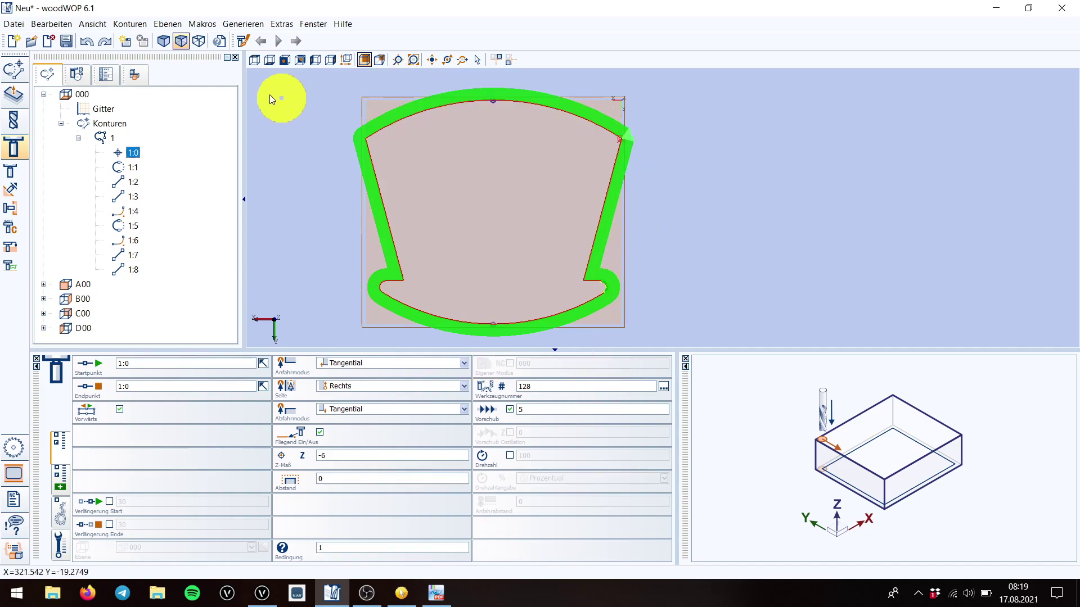
Play the milling animation and examine the tool's tangential approach at the contour's start point.
click(241, 45)
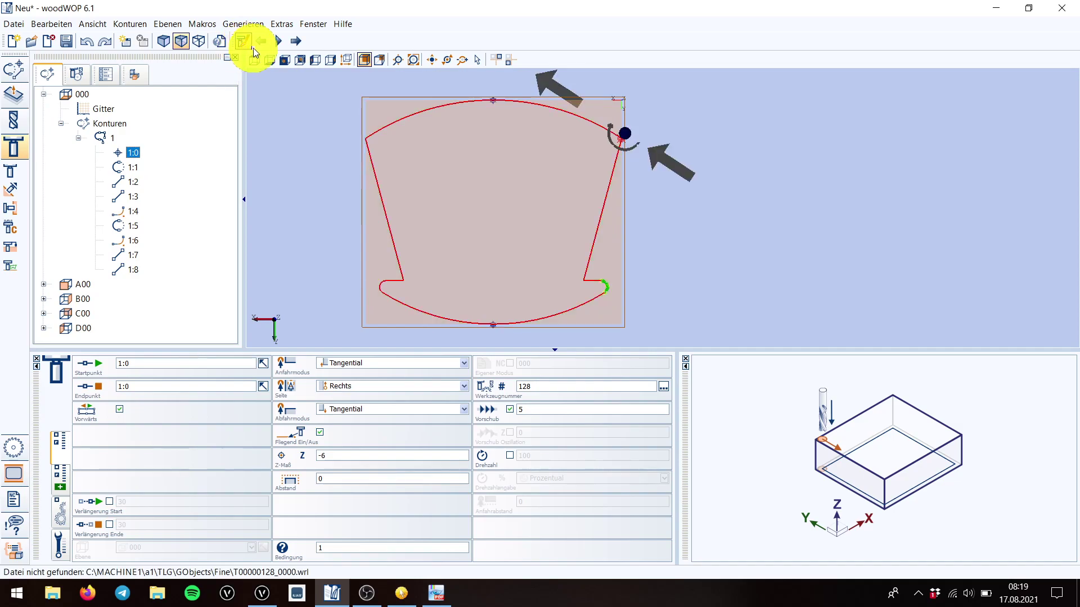
click(278, 42)
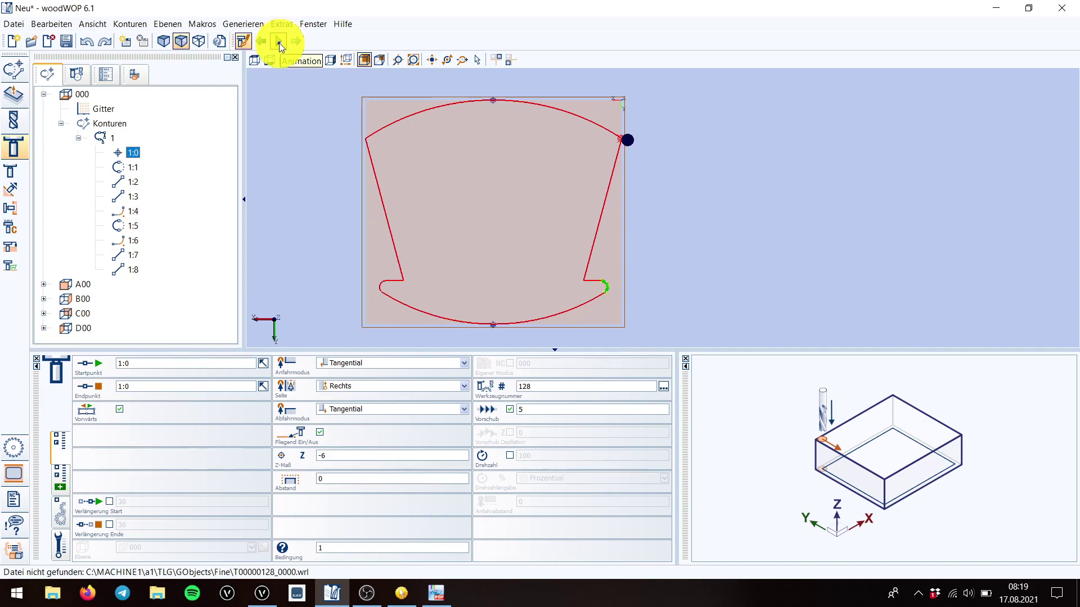
click(245, 42)
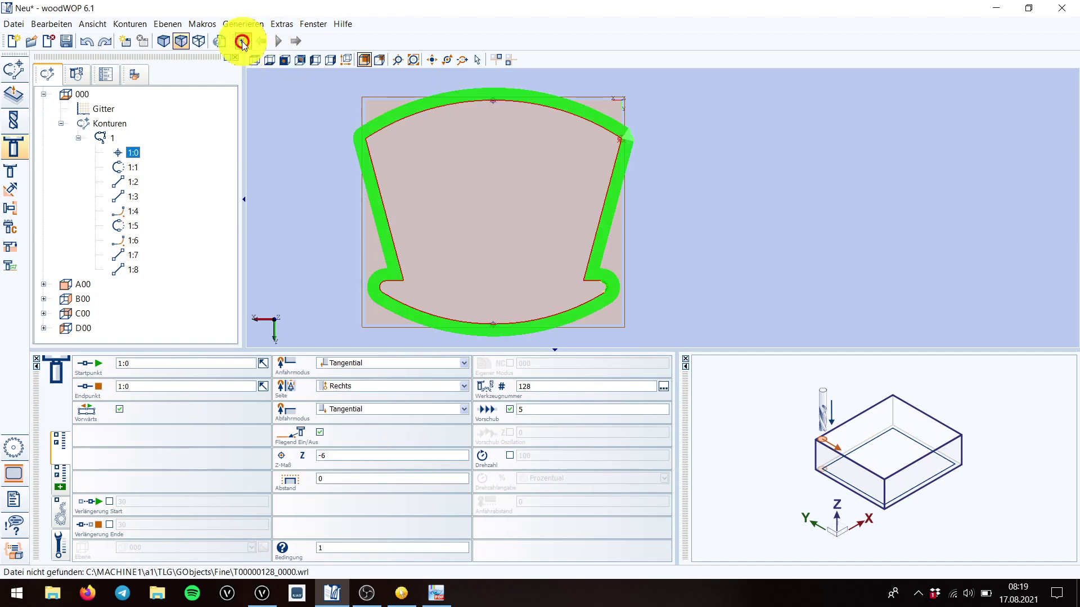
click(242, 41)
scroll(624, 130, up, 3)
scroll(633, 123, up, 2)
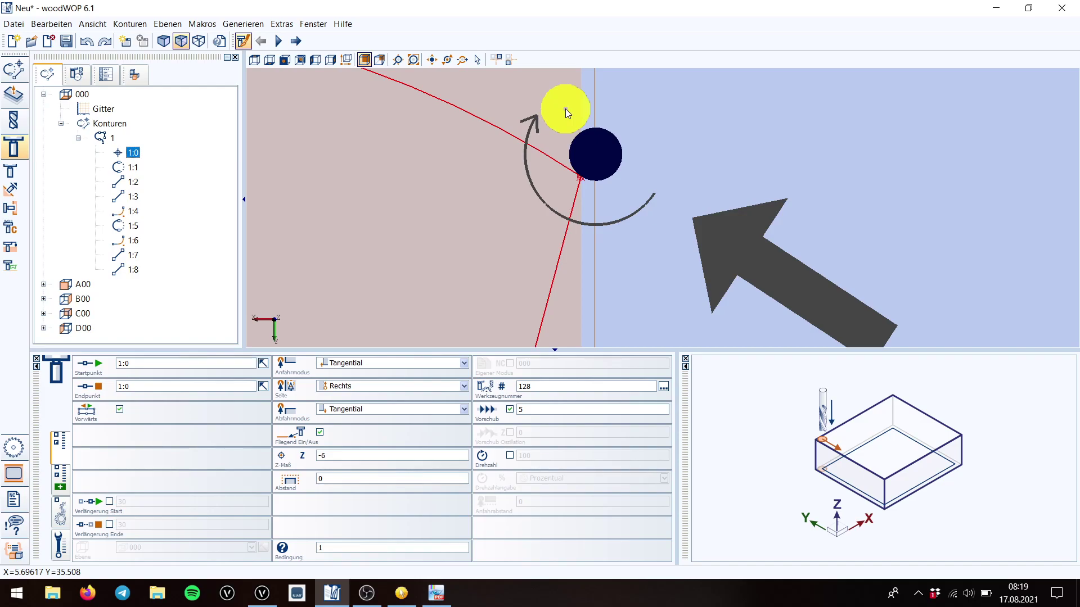
scroll(612, 200, down, 3)
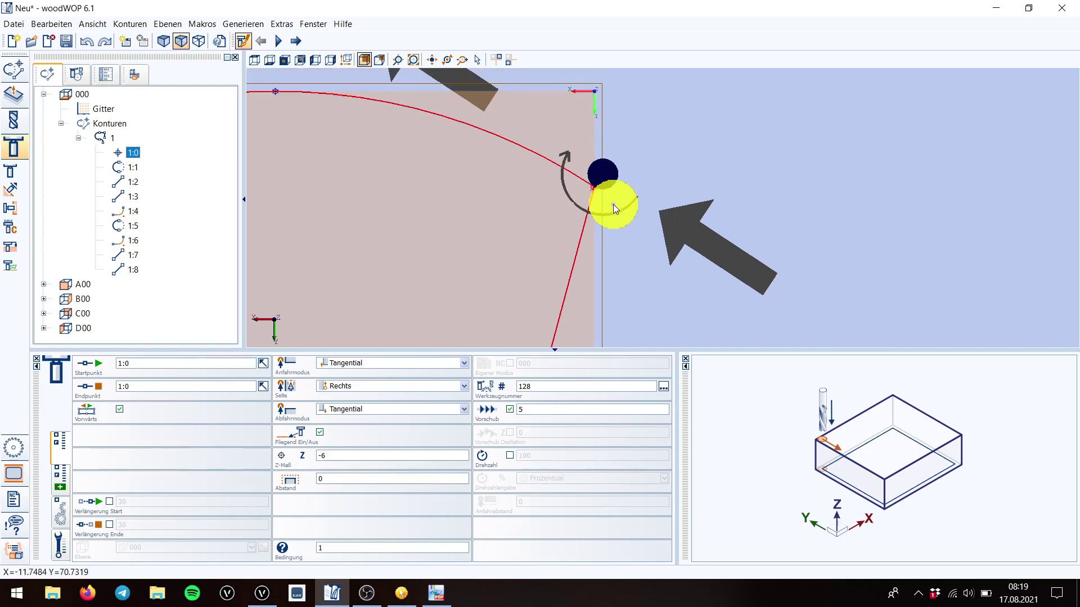
End the milling animation and view the milled path around the whole contour.
scroll(613, 204, down, 3)
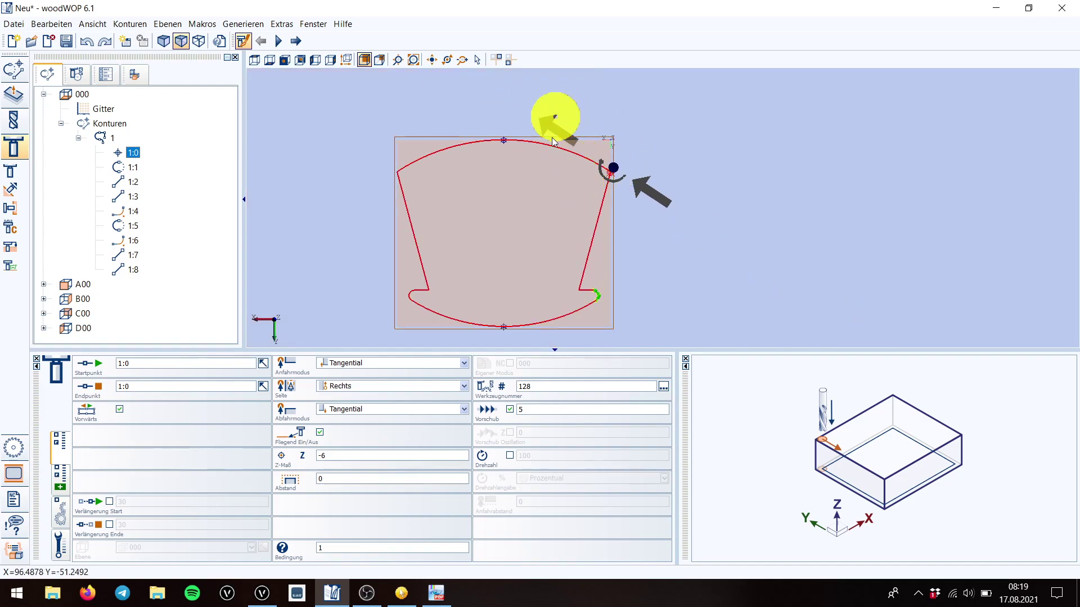
scroll(552, 187, up, 1)
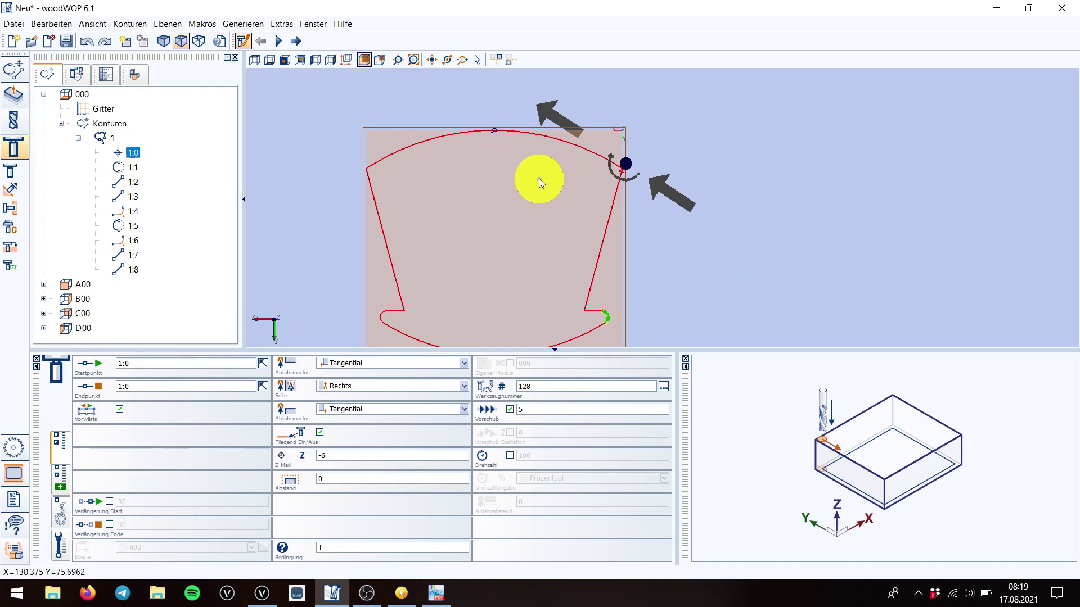
scroll(515, 138, down, 1)
scroll(489, 300, up, 1)
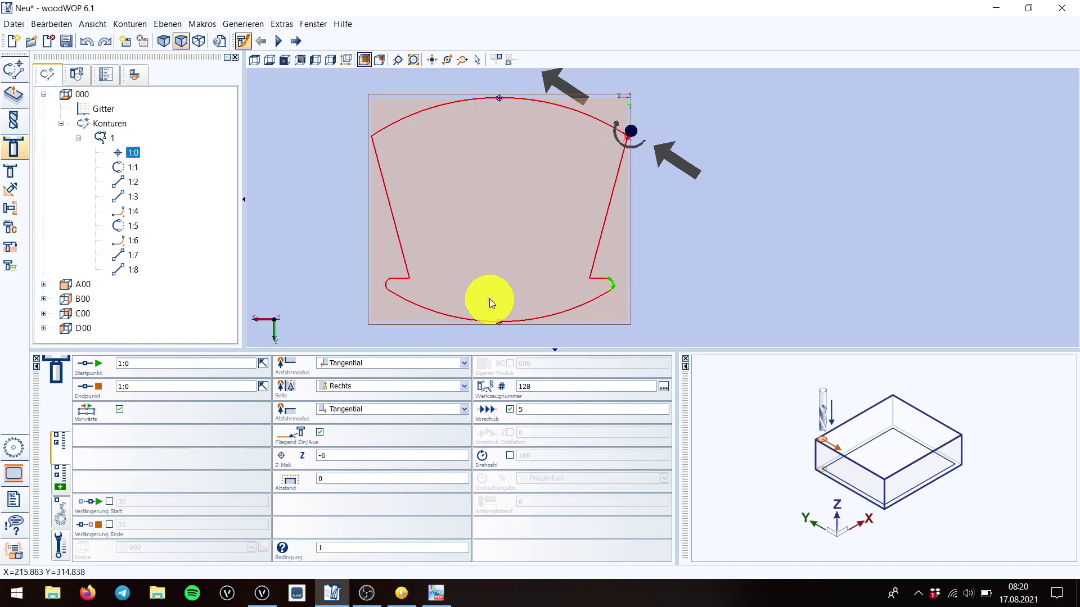
click(243, 42)
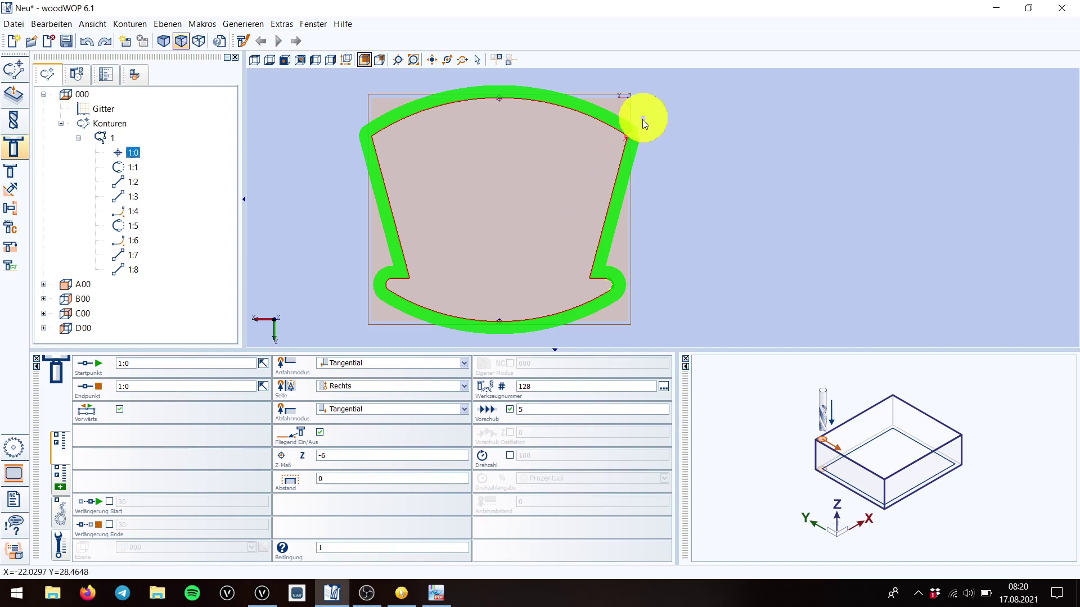
Try milling the contour with the forward direction (Vorwärts) switched off, and restore the forward direction.
scroll(640, 115, up, 2)
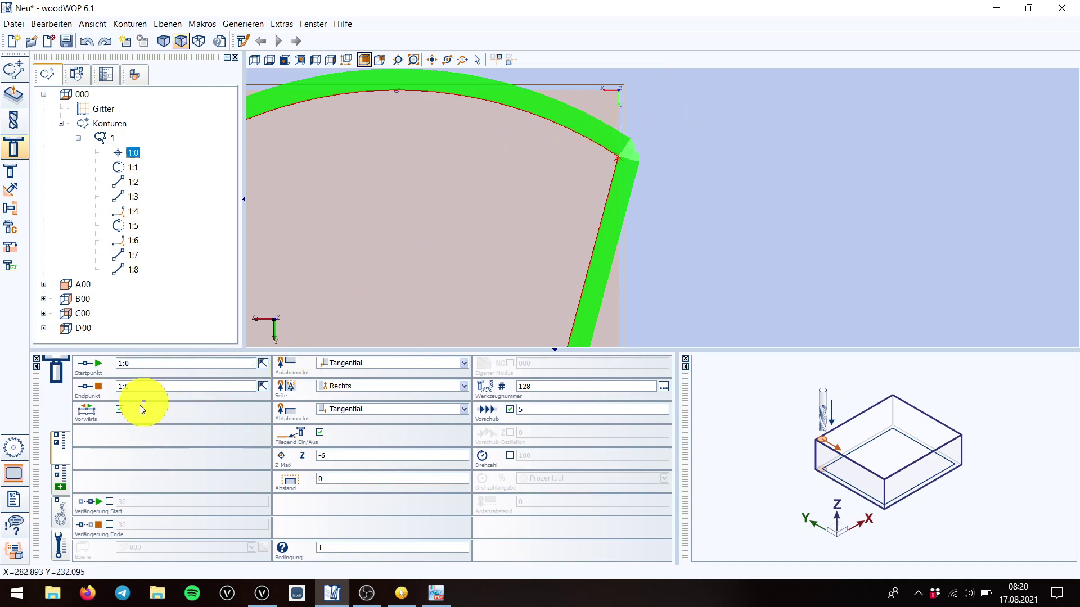
click(120, 410)
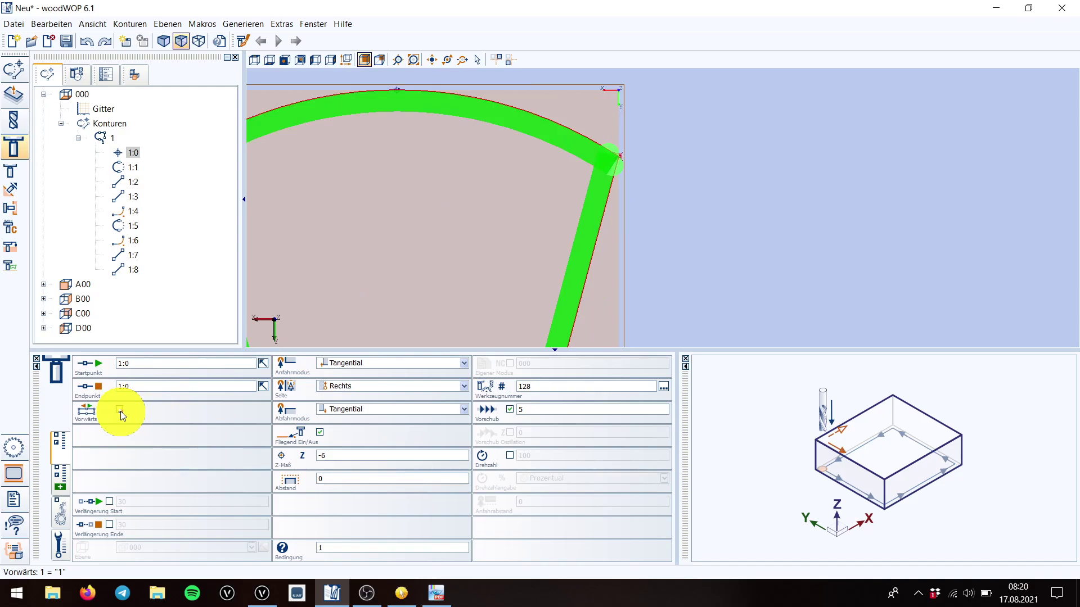
click(120, 410)
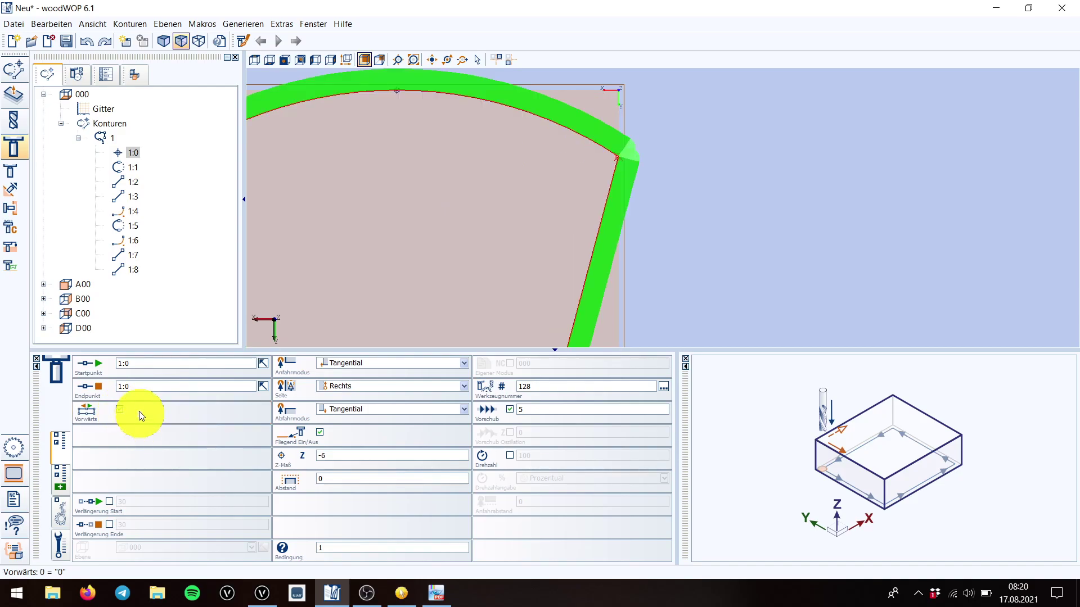
click(120, 410)
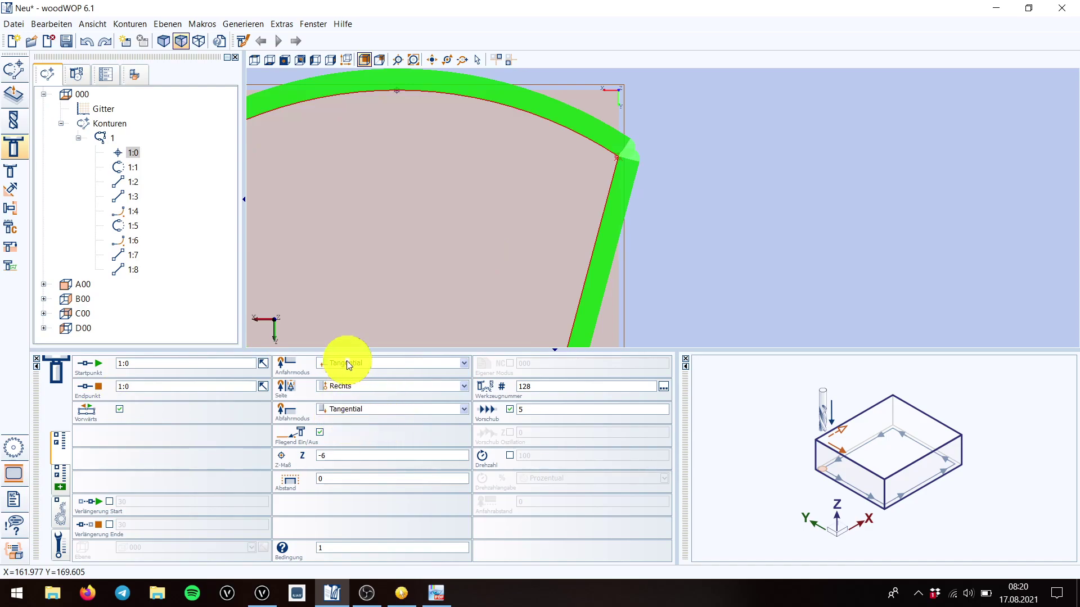
Keep the departure mode (Abfahrmodus) on Tangential and set the milling's Z dimension (Z-Maß) to -2.
click(339, 411)
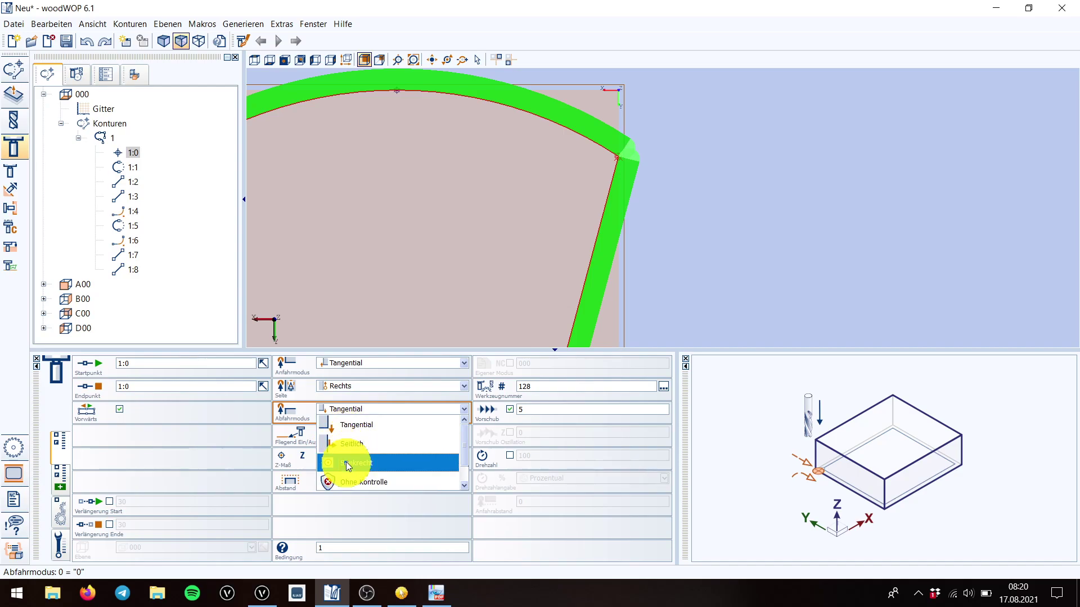
click(349, 427)
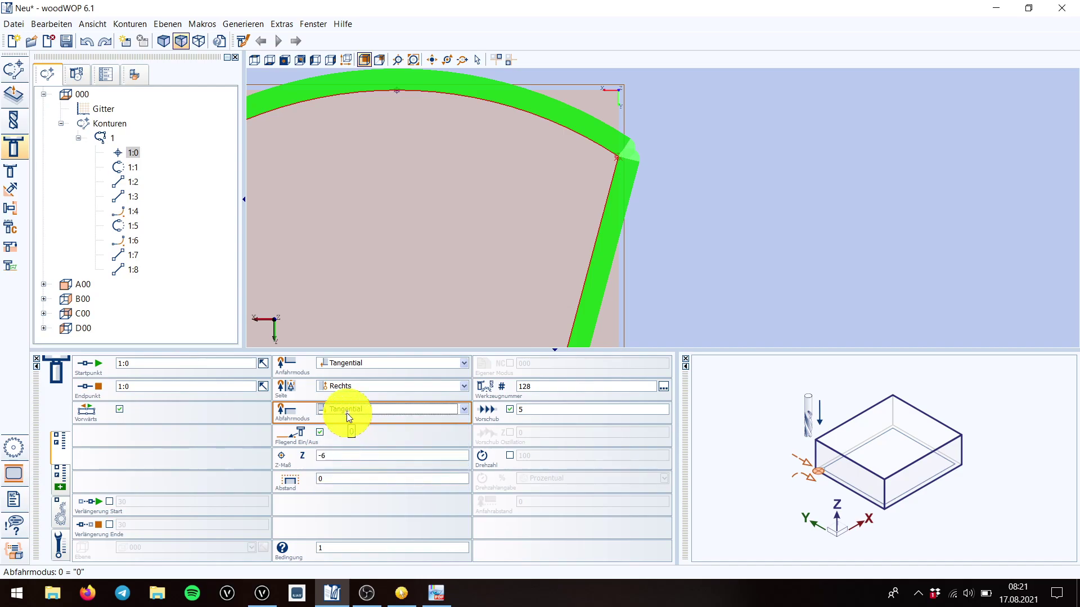
click(319, 433)
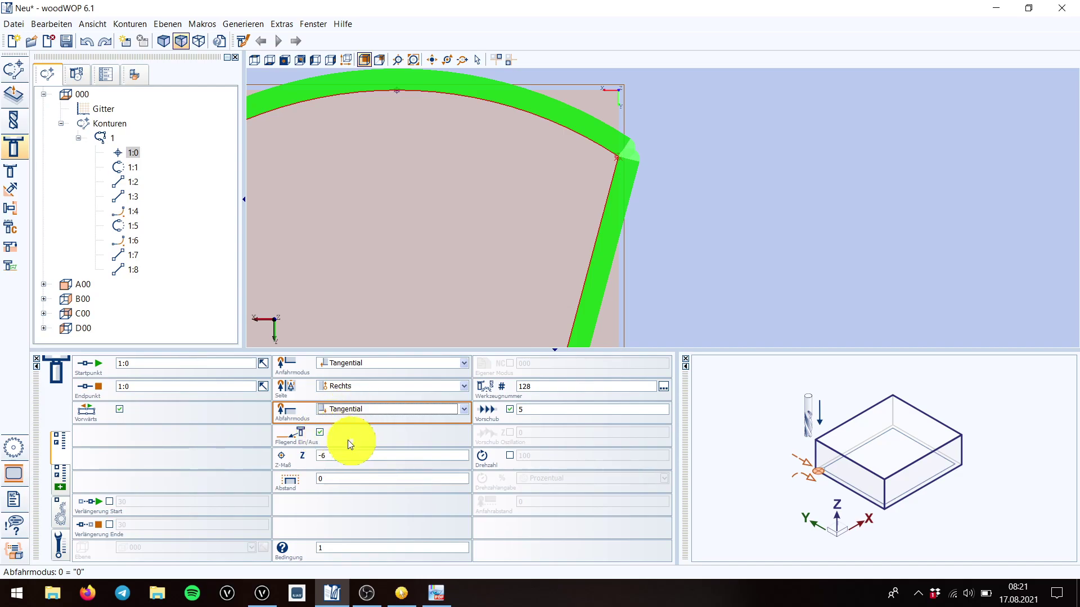
click(334, 456)
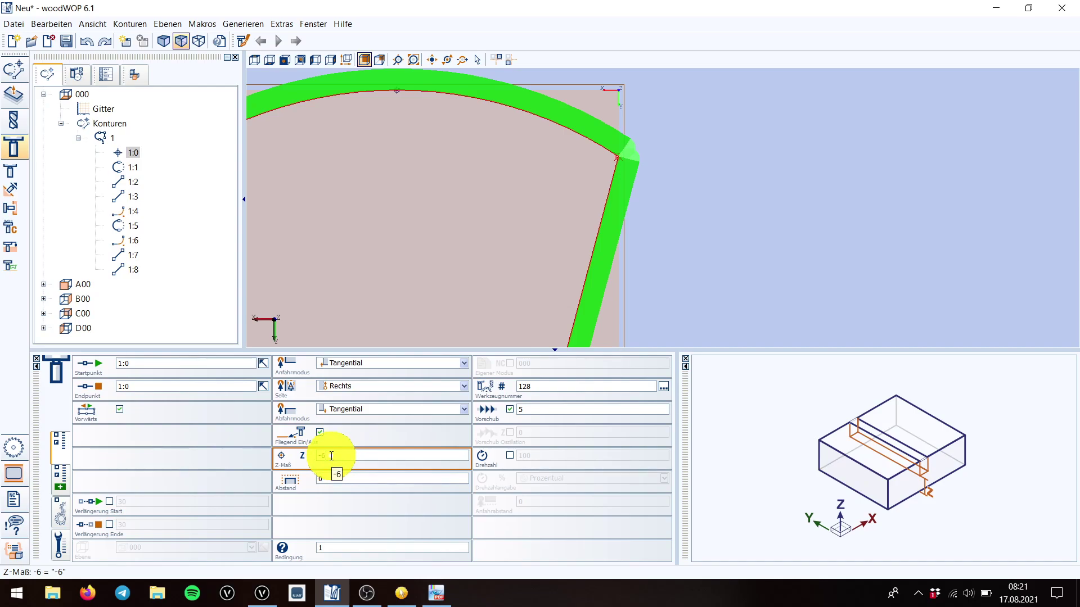
key(BackSpace)
text(2)
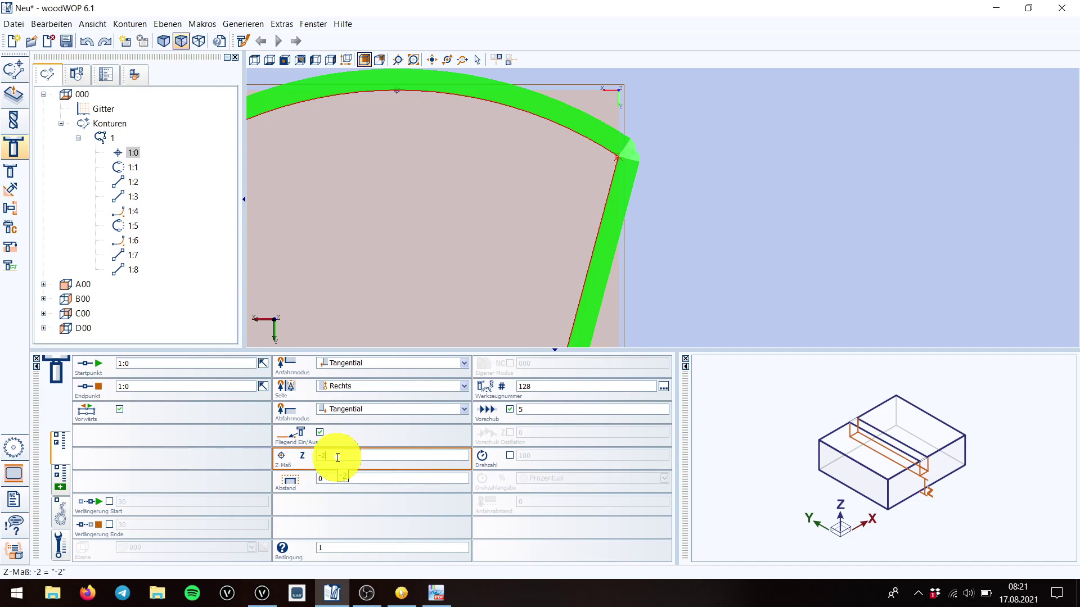
click(338, 480)
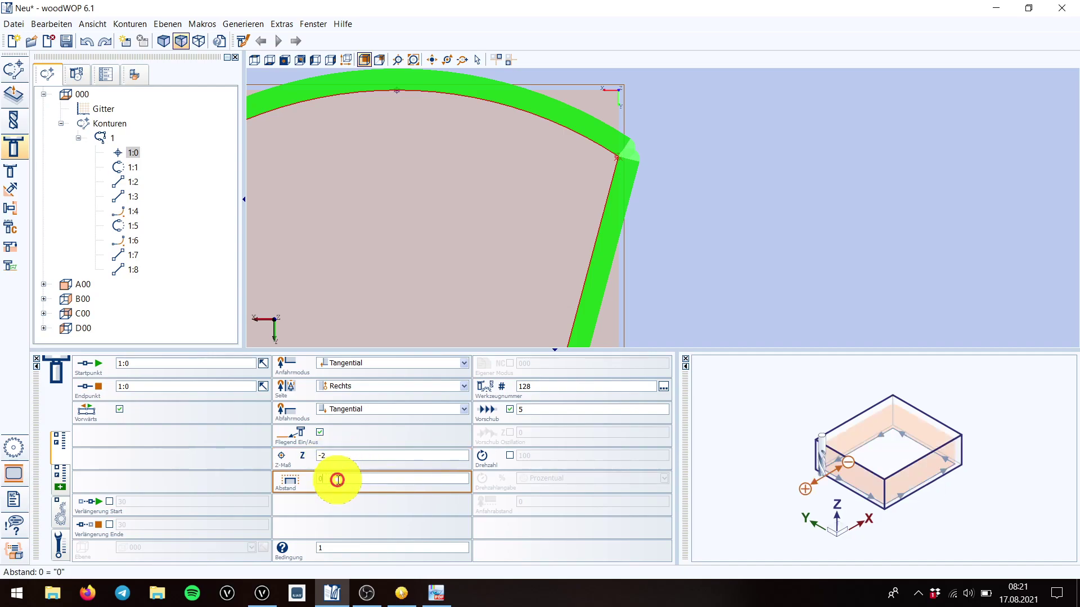
Compare milling cutters in the tool selection and assign tool 150, Dianova DP Z1 +1 18mm, to the milling operation.
click(561, 385)
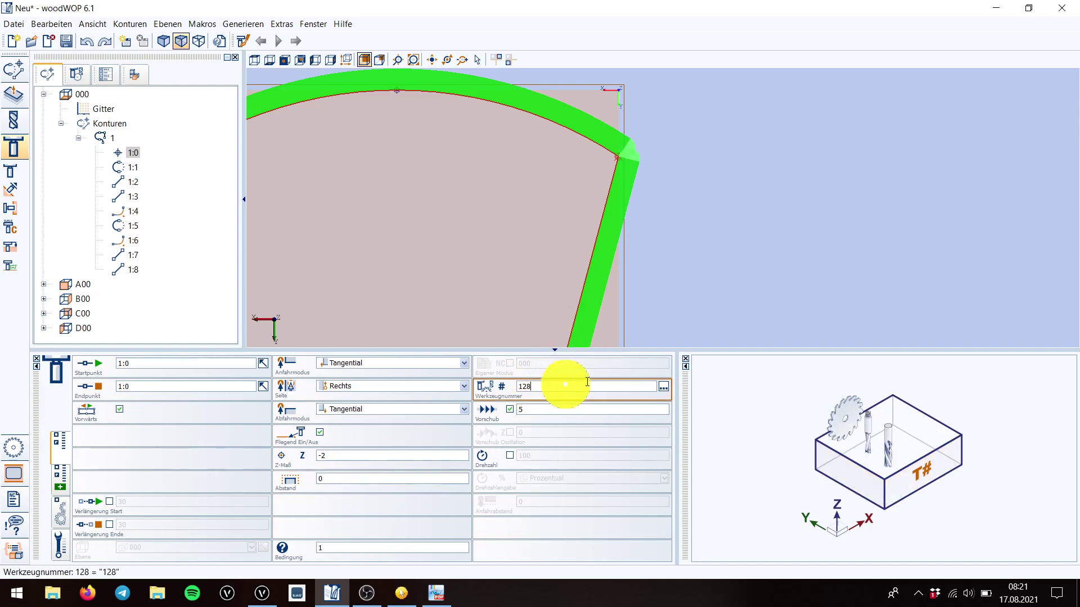
click(663, 387)
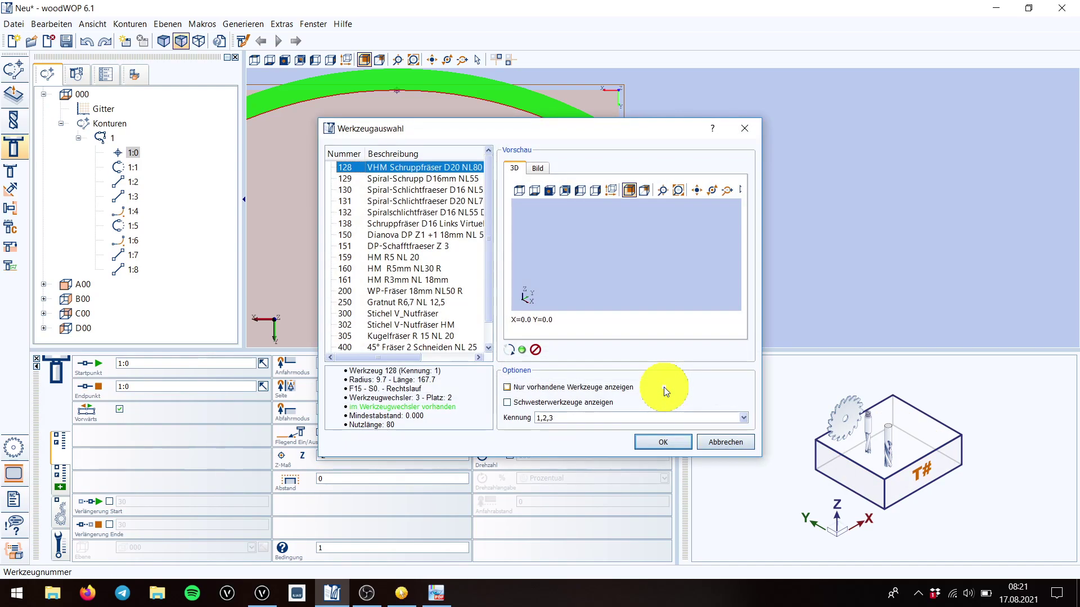
scroll(492, 240, down, 2)
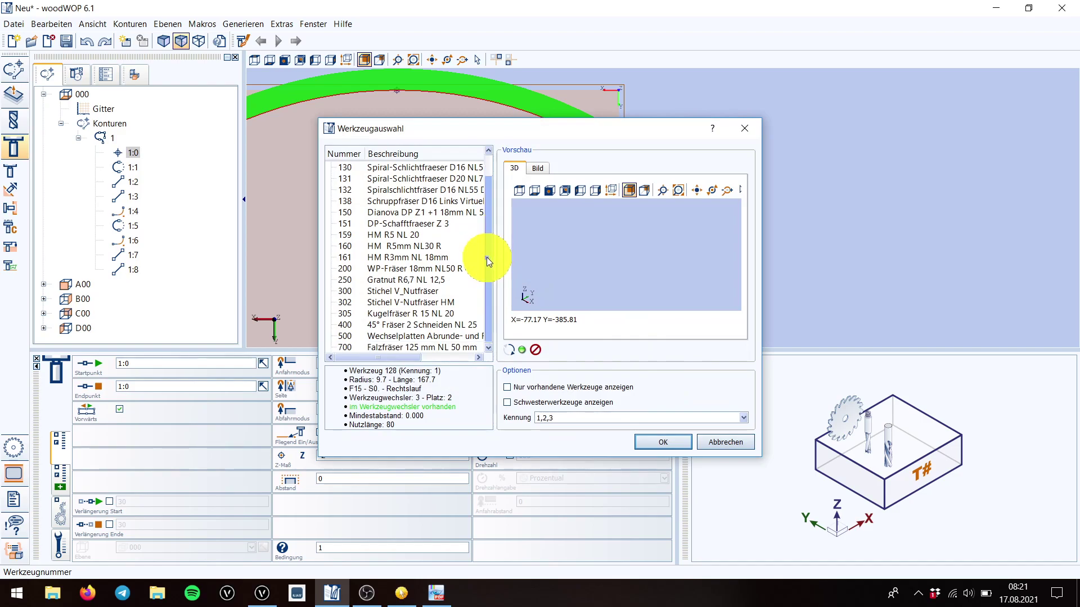
click(416, 225)
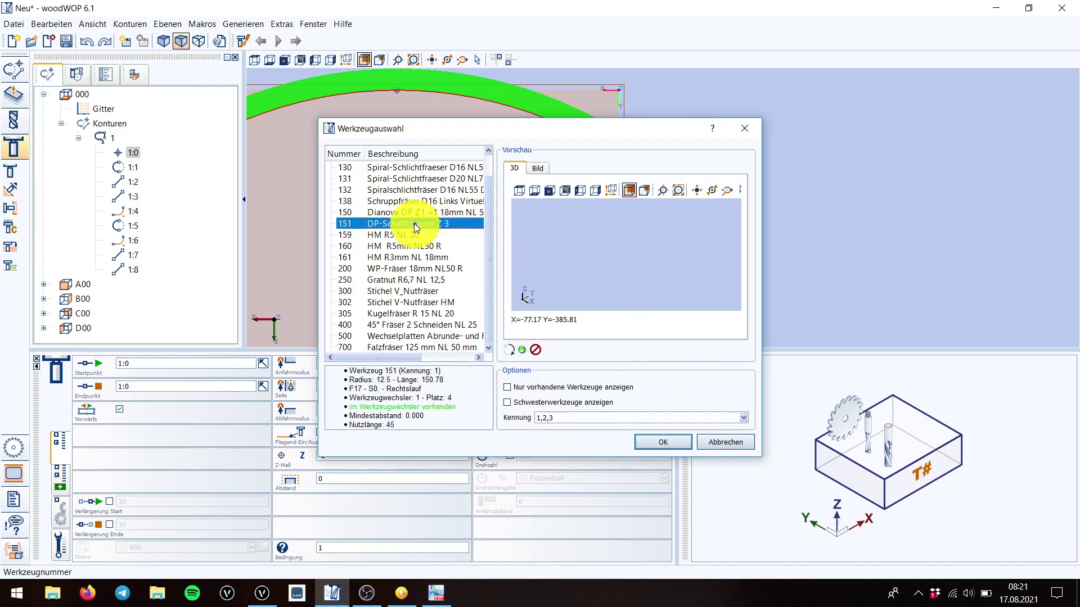
scroll(376, 356, left, 2)
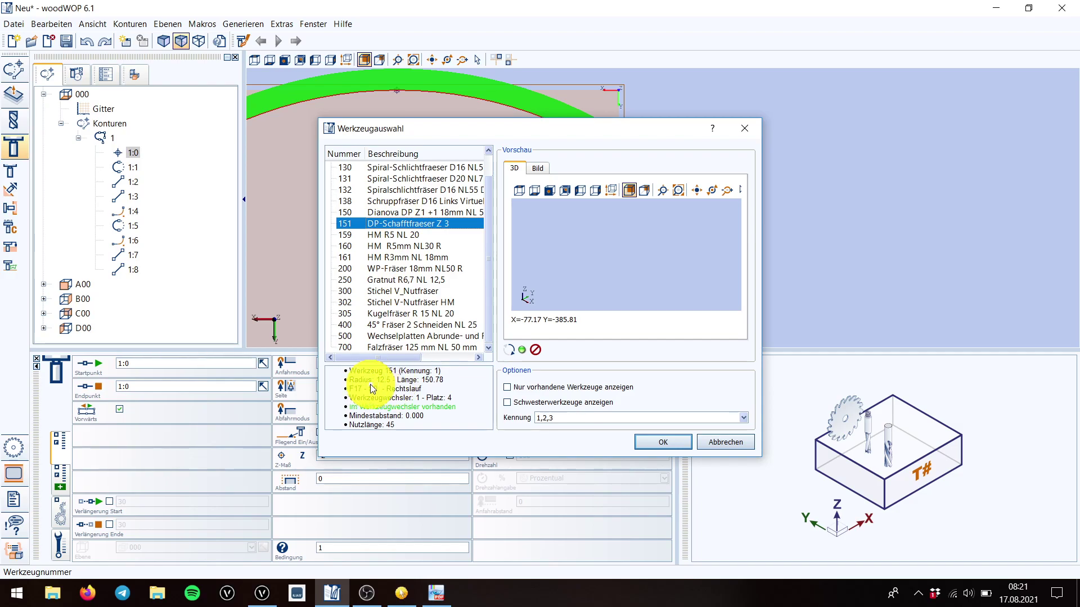
click(387, 235)
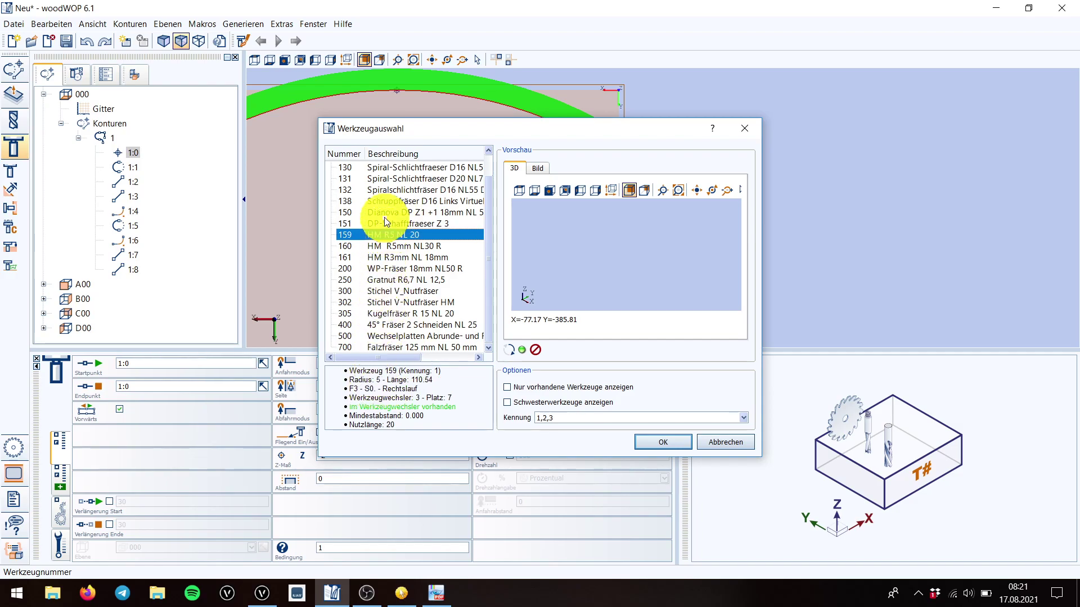
click(384, 210)
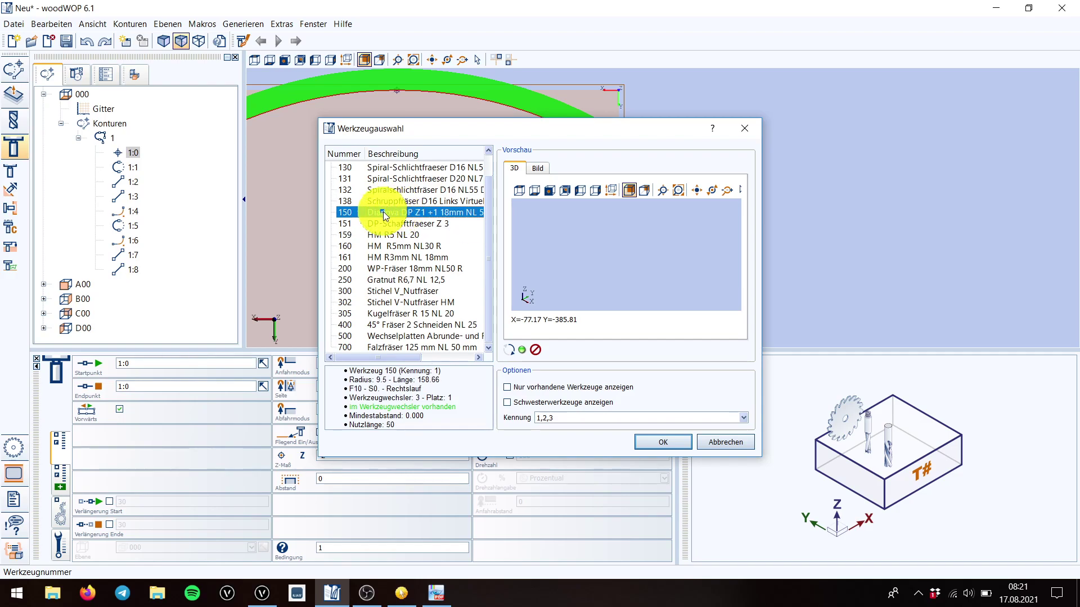
click(639, 449)
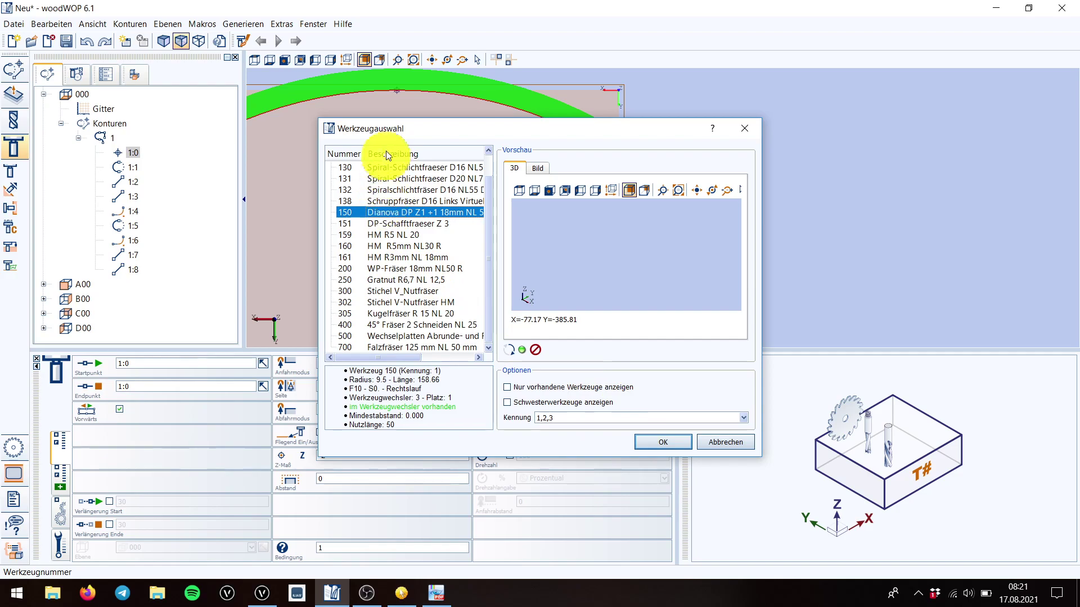
drag(391, 130, 740, 114)
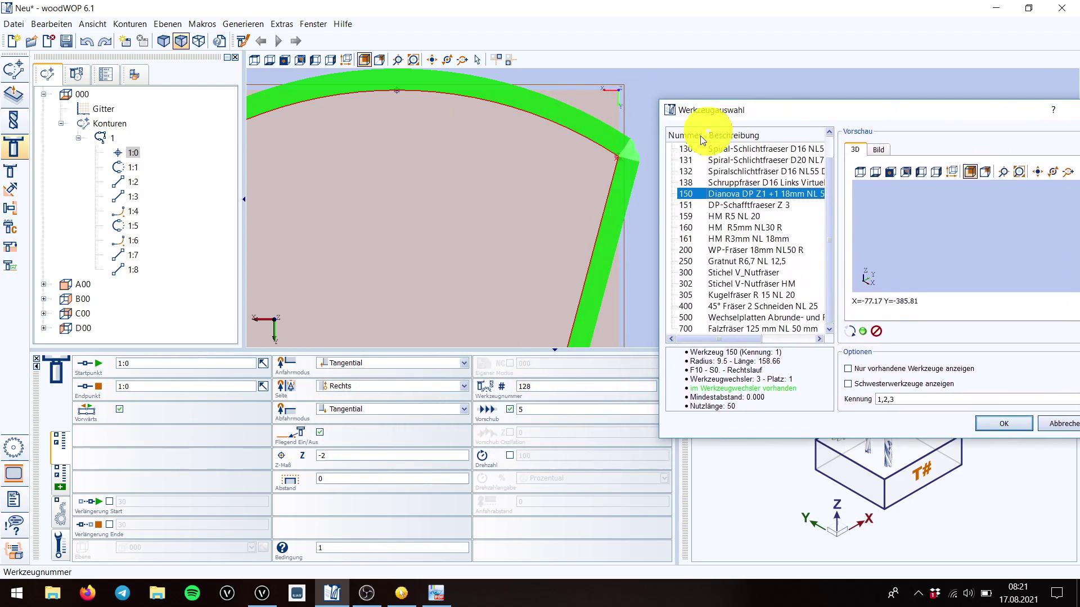
drag(772, 101, 488, 72)
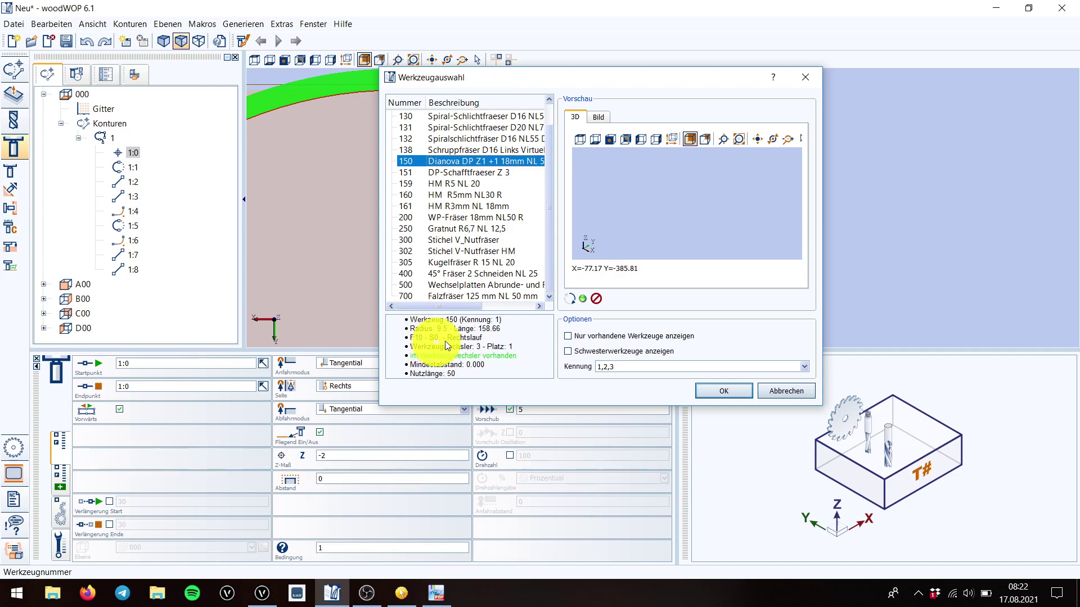
click(734, 393)
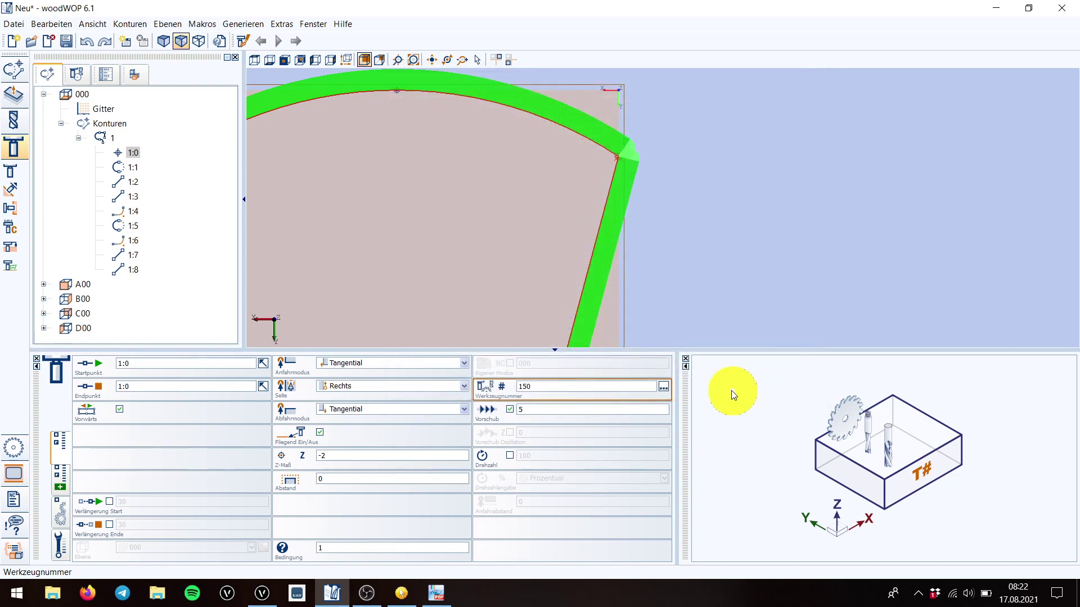
Set the milling operation's feed rate (Vorschub) to 8 m/min.
click(527, 410)
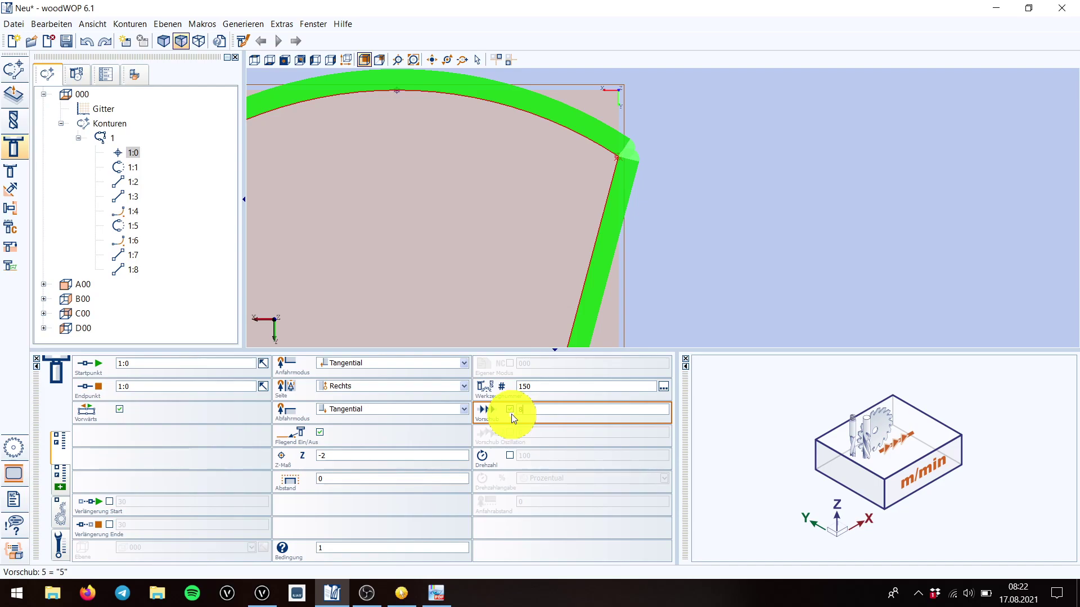
click(510, 411)
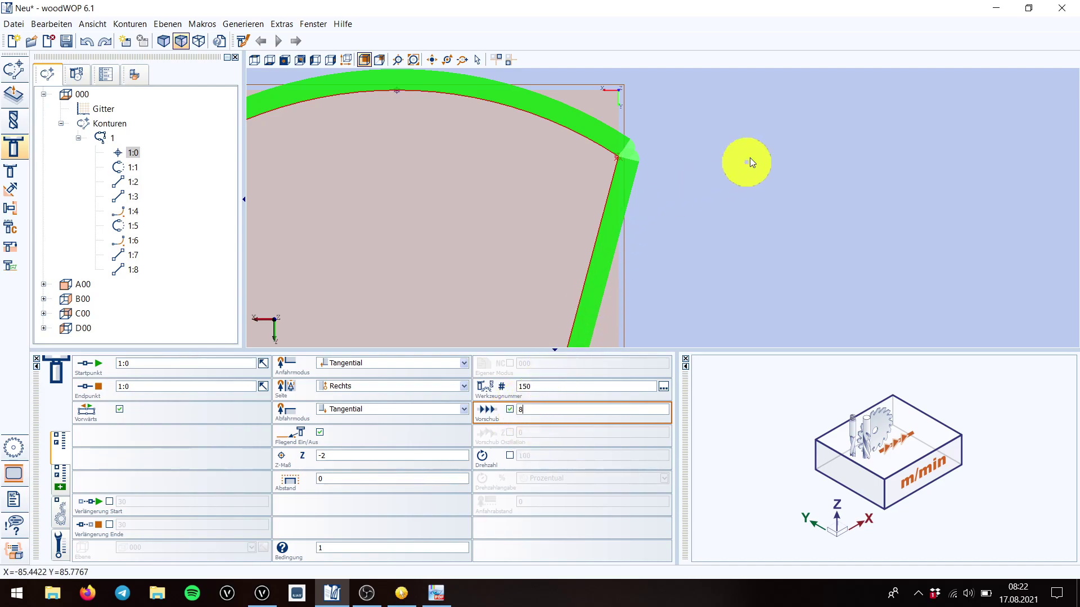
scroll(747, 166, down, 5)
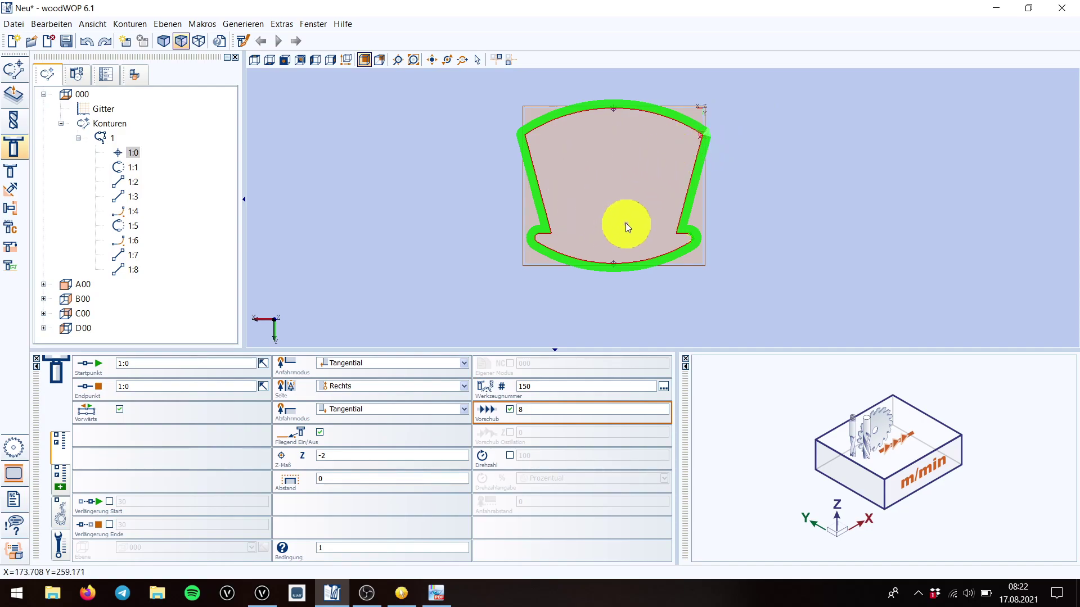
scroll(646, 150, up, 1)
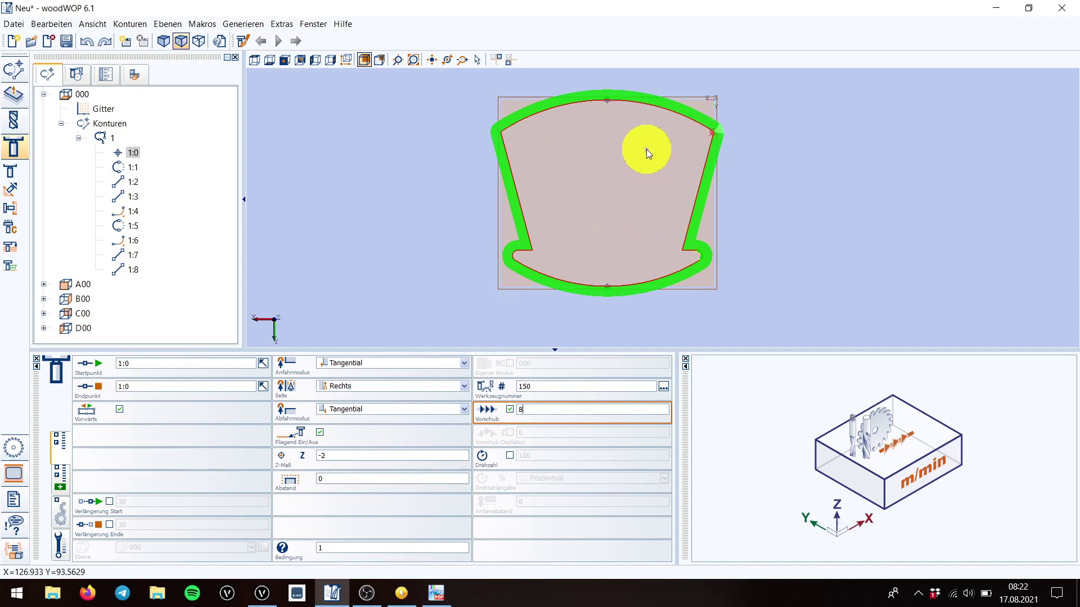
scroll(646, 149, up, 1)
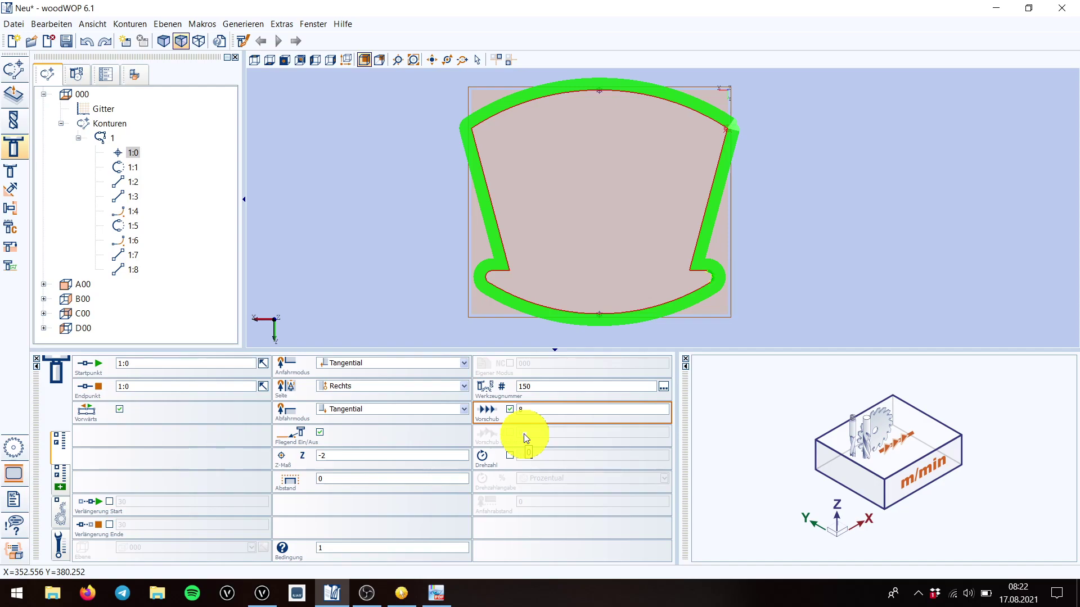
click(62, 473)
click(62, 447)
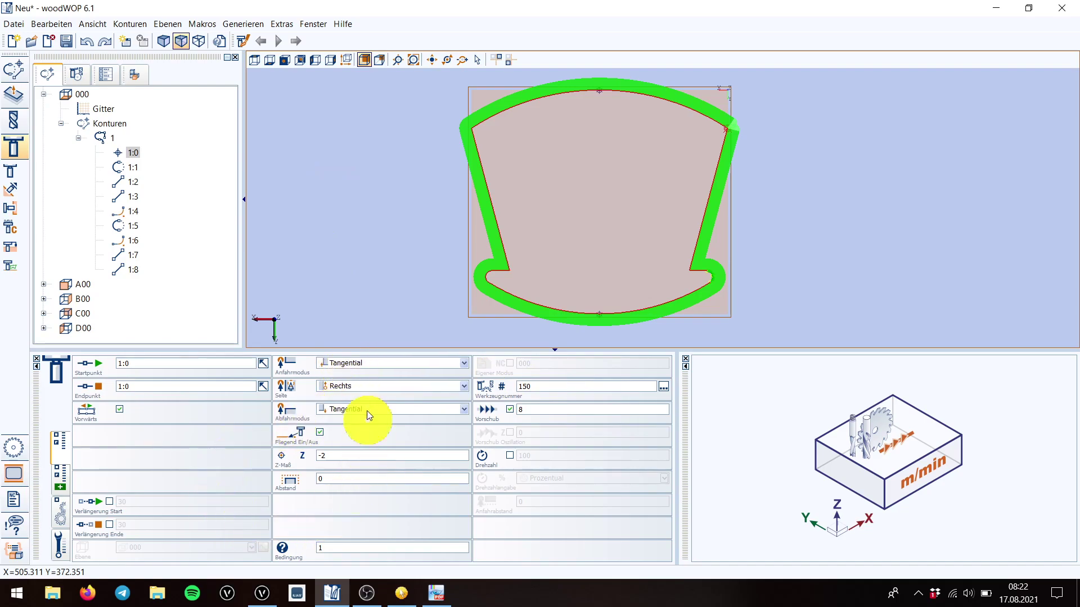
Change the milling operation's tool number to 200 and its feed rate (Vorschub) to 4 m/min.
click(537, 387)
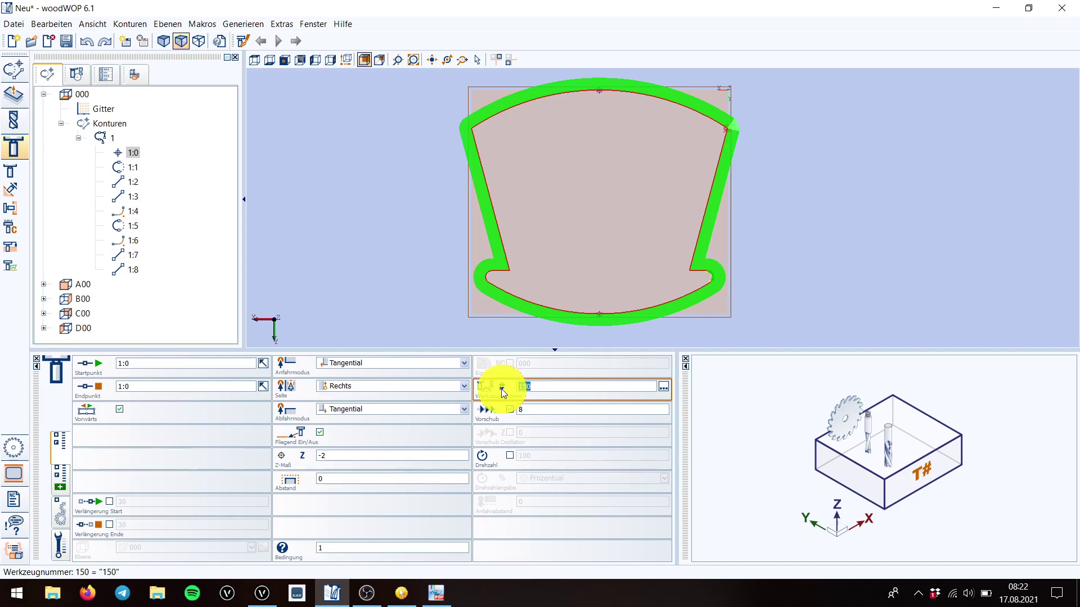
text(200)
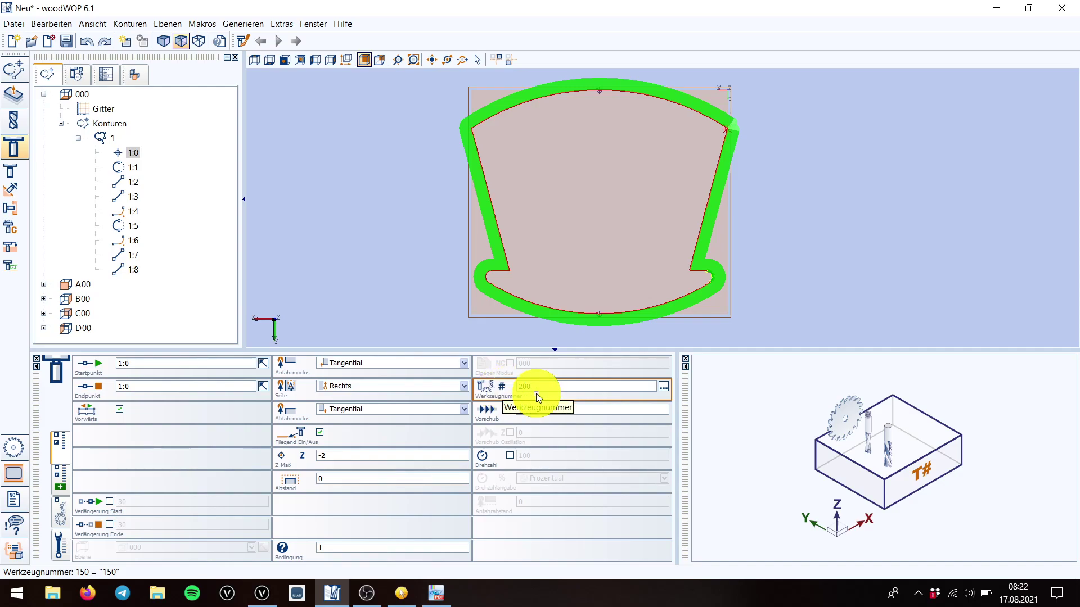
click(537, 409)
drag(536, 409, 518, 410)
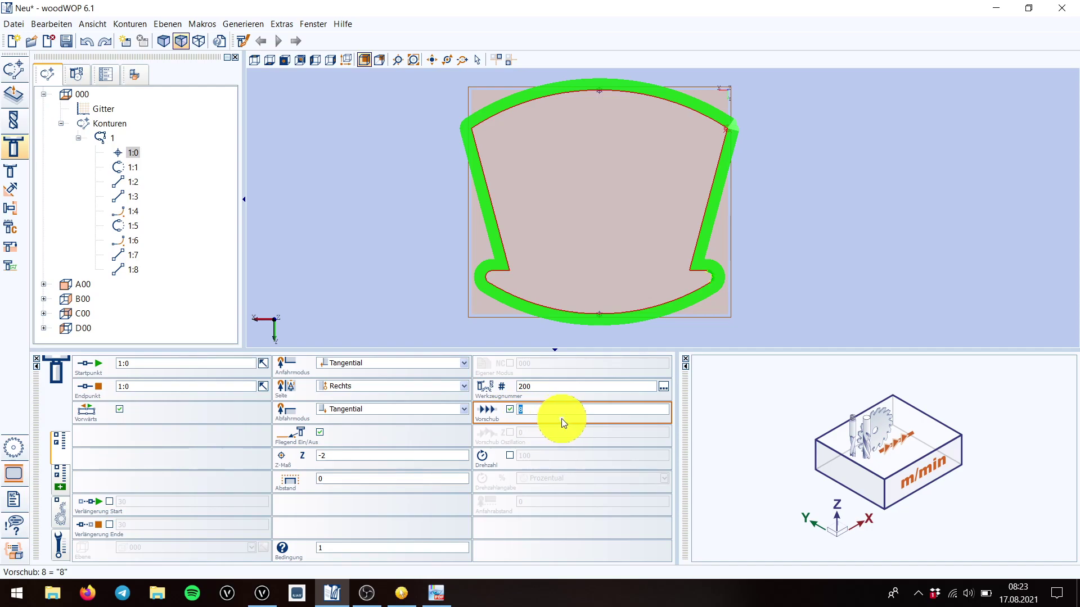
text(4)
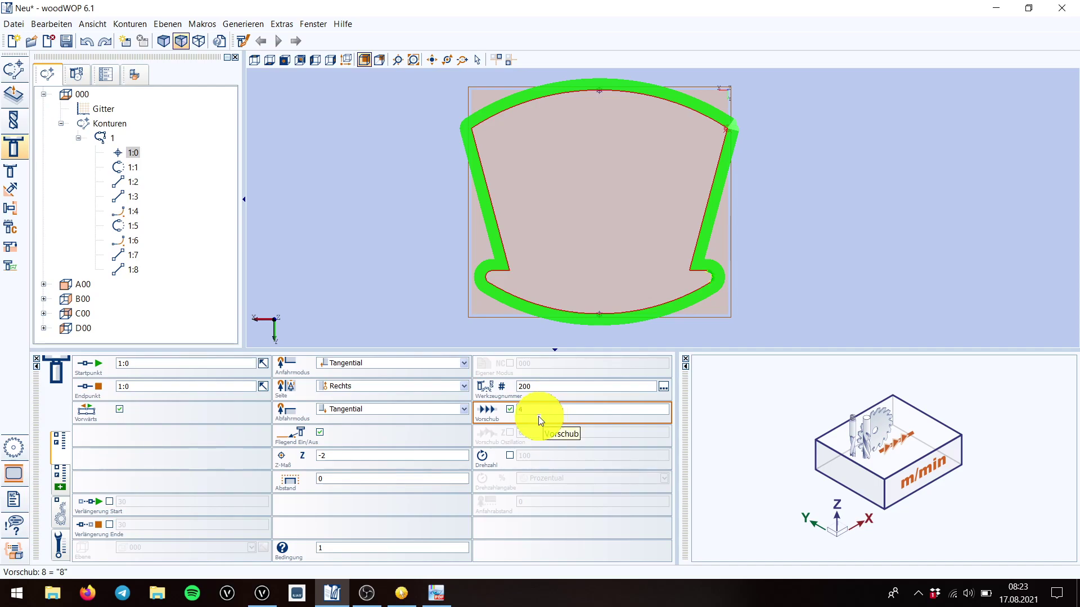
Enable stepwise milling (Stufenweise Fräsen) for the vertical milling and set the number of infeeds (Anzahl der Zustellungen) to 2.
click(537, 411)
click(58, 476)
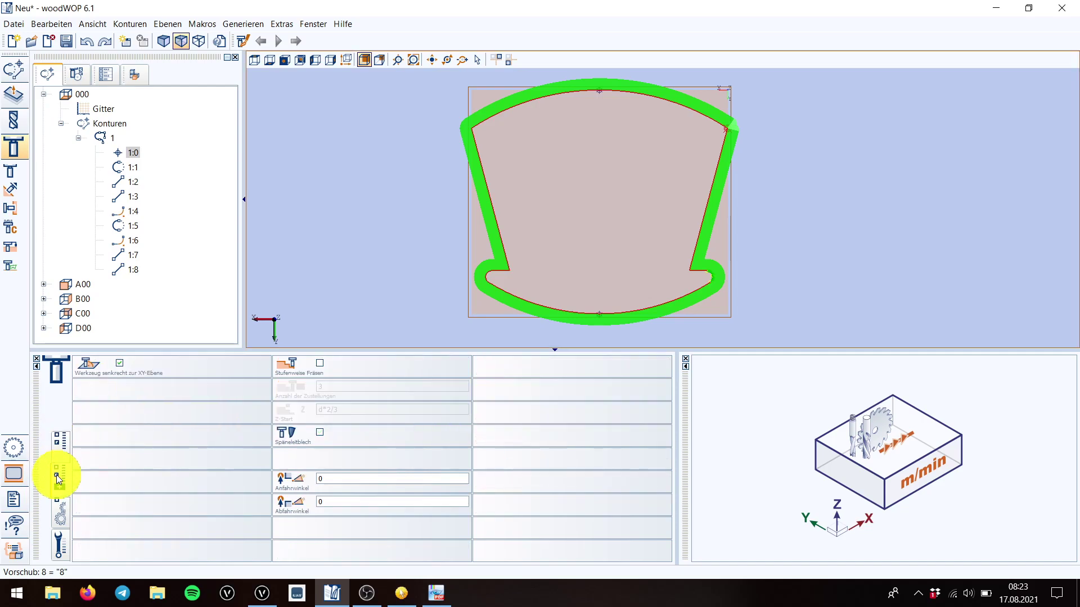
click(319, 364)
click(325, 382)
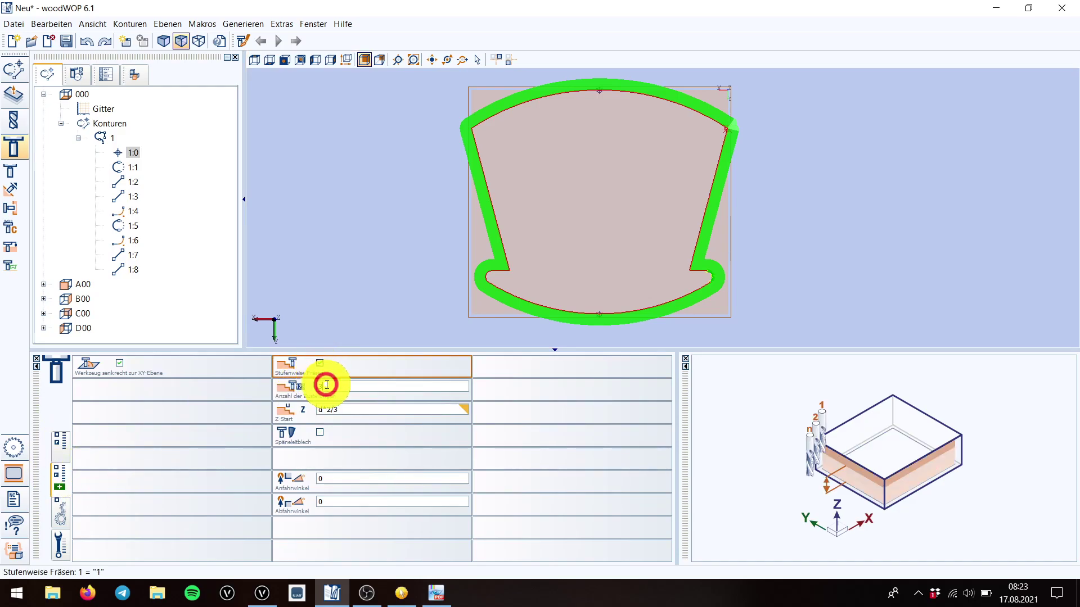
text(2)
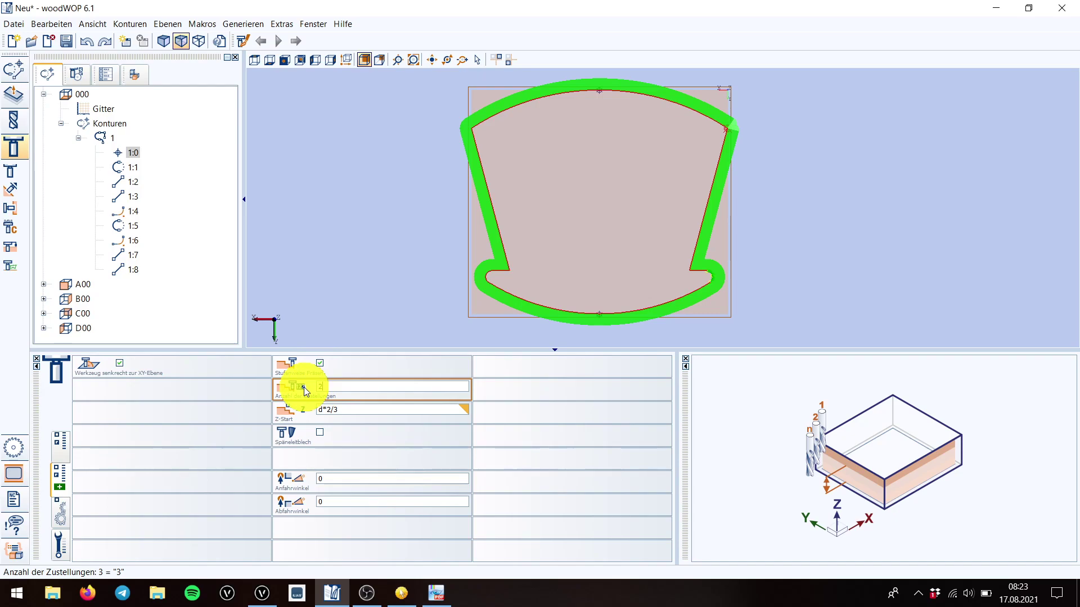
Set the stepwise milling's Z-Start to d/2.
click(324, 410)
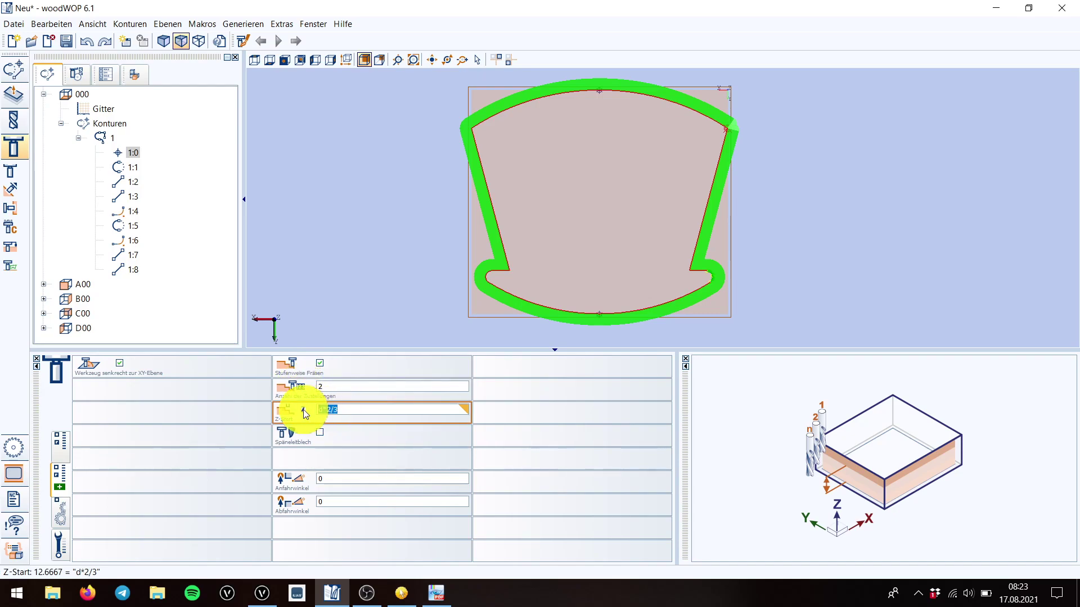
key(BackSpace)
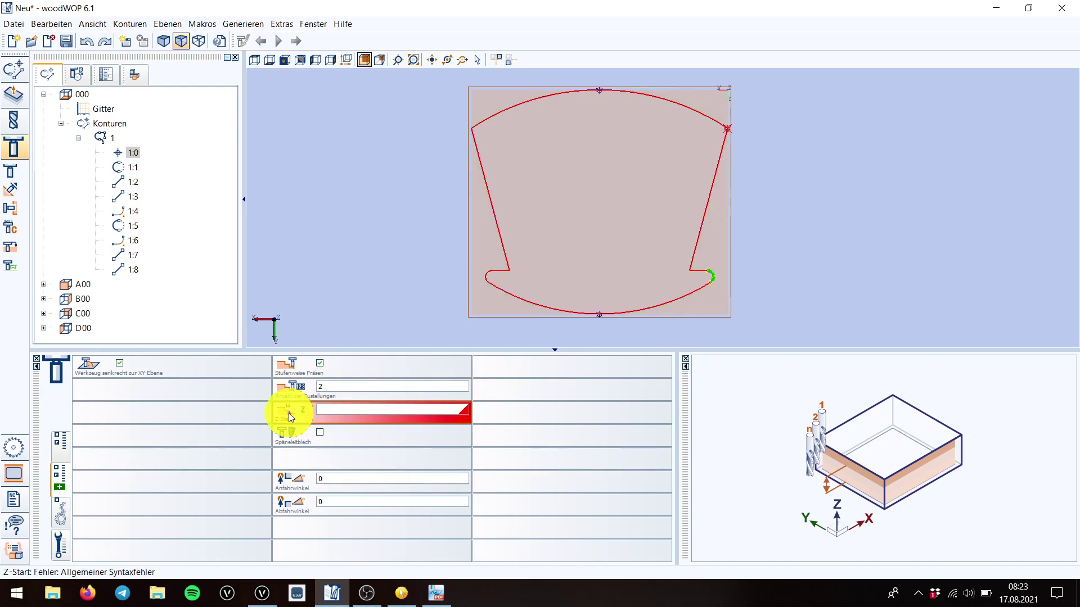
click(332, 411)
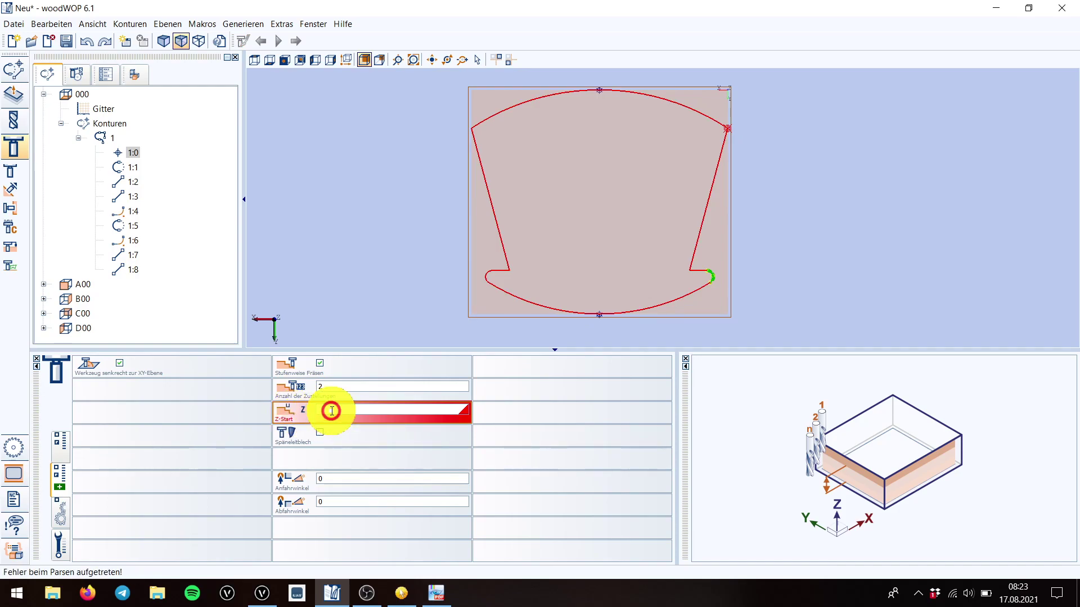
click(330, 413)
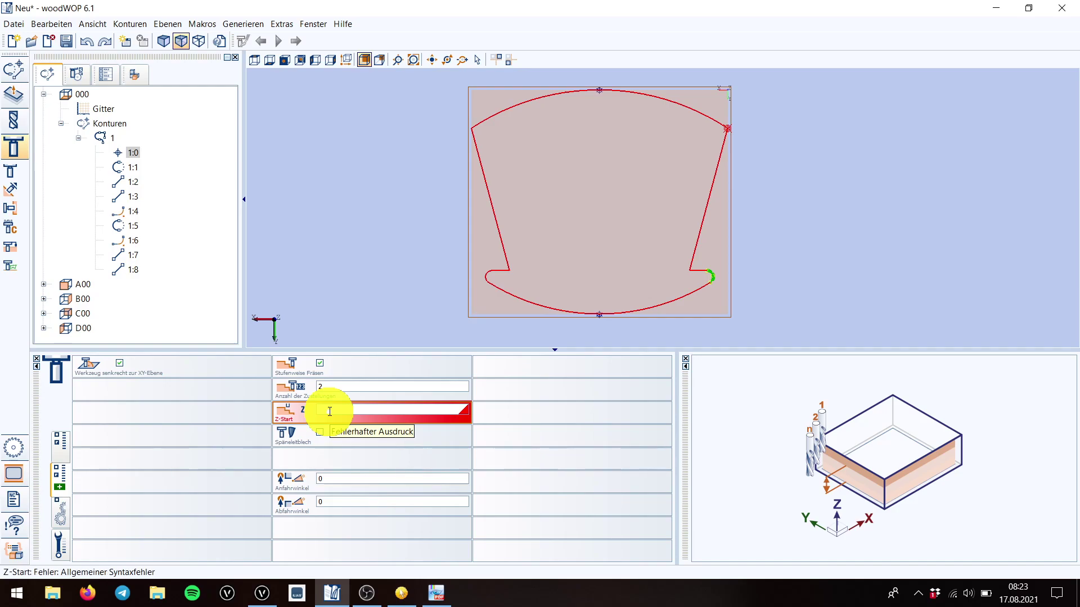
text(2)
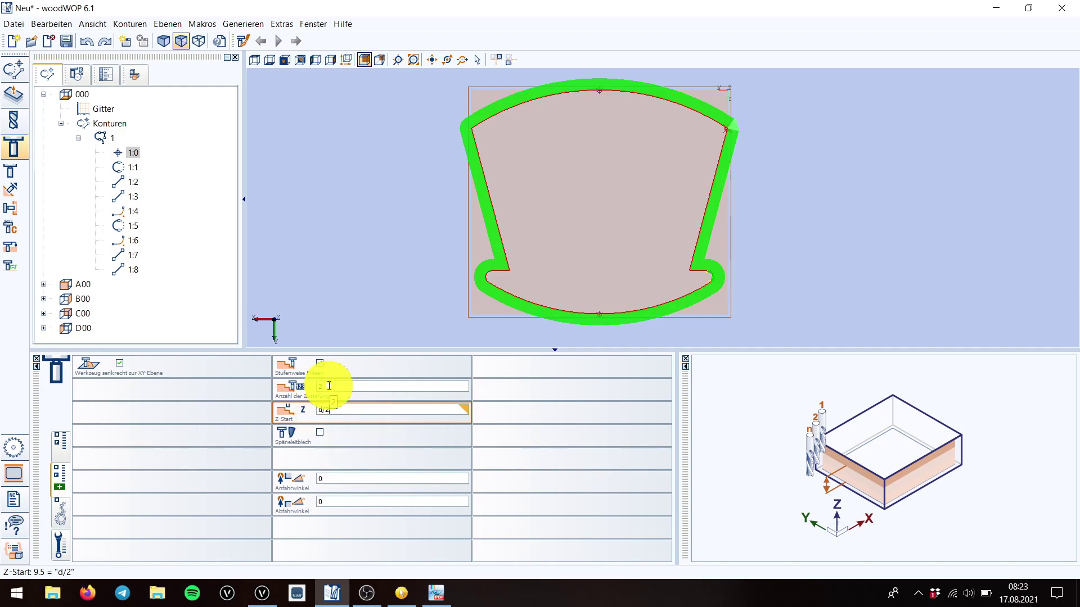
Look up the Z-Start and Anzahl der Zustellungen parameters of stepwise milling in the woodWOP help, then close the help.
click(328, 385)
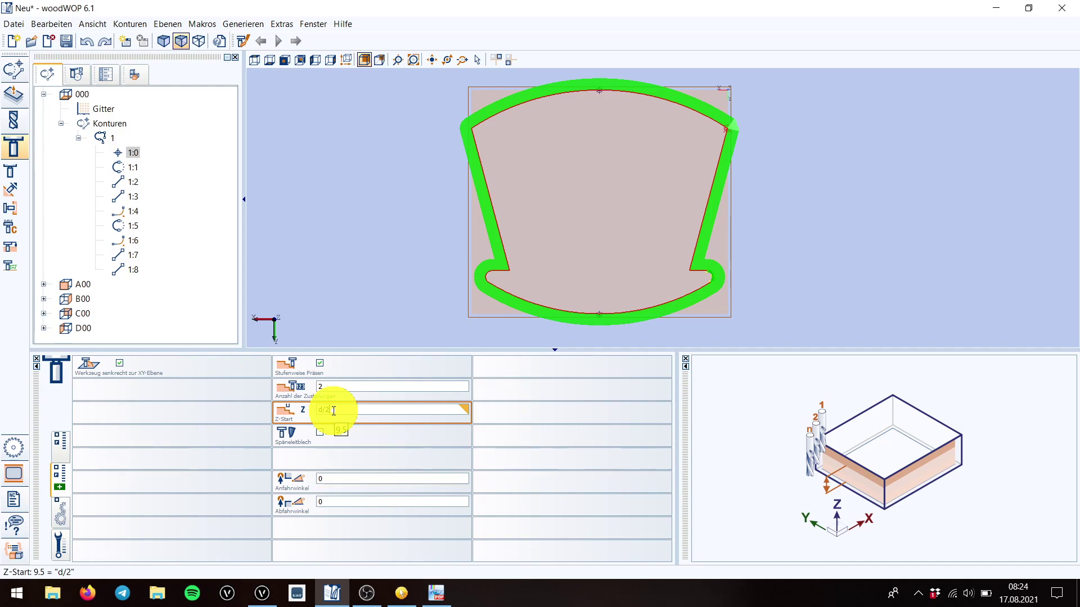
key(F1)
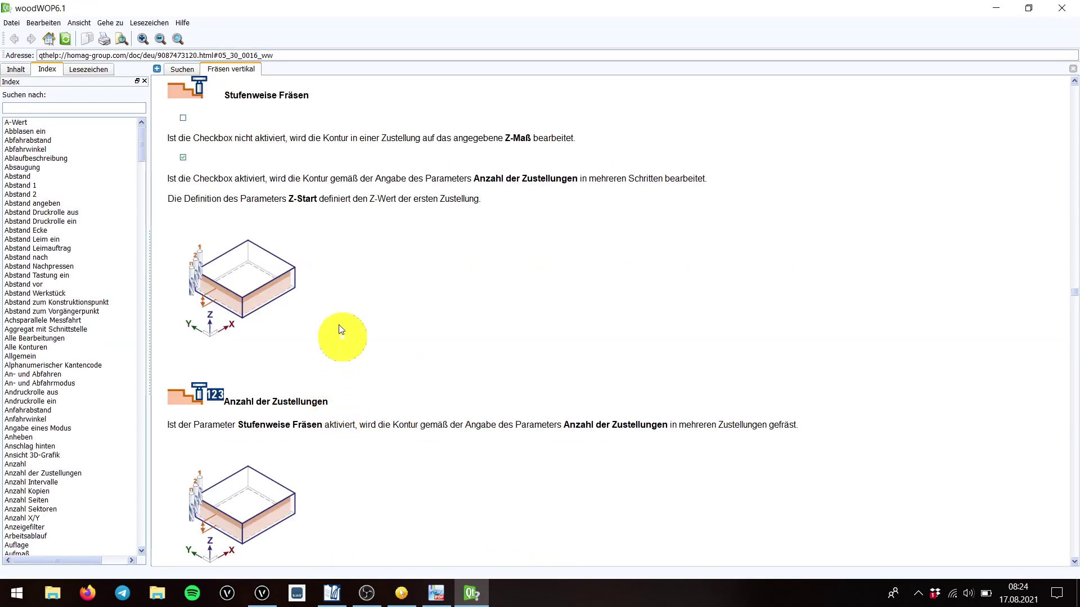
scroll(254, 404, down, 10)
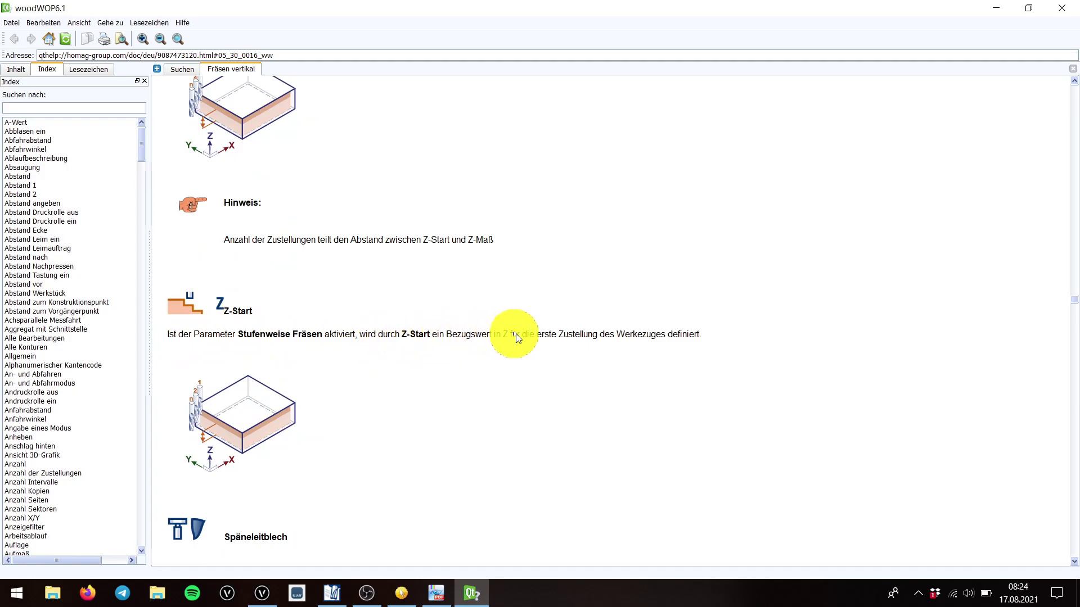
drag(537, 334, 666, 334)
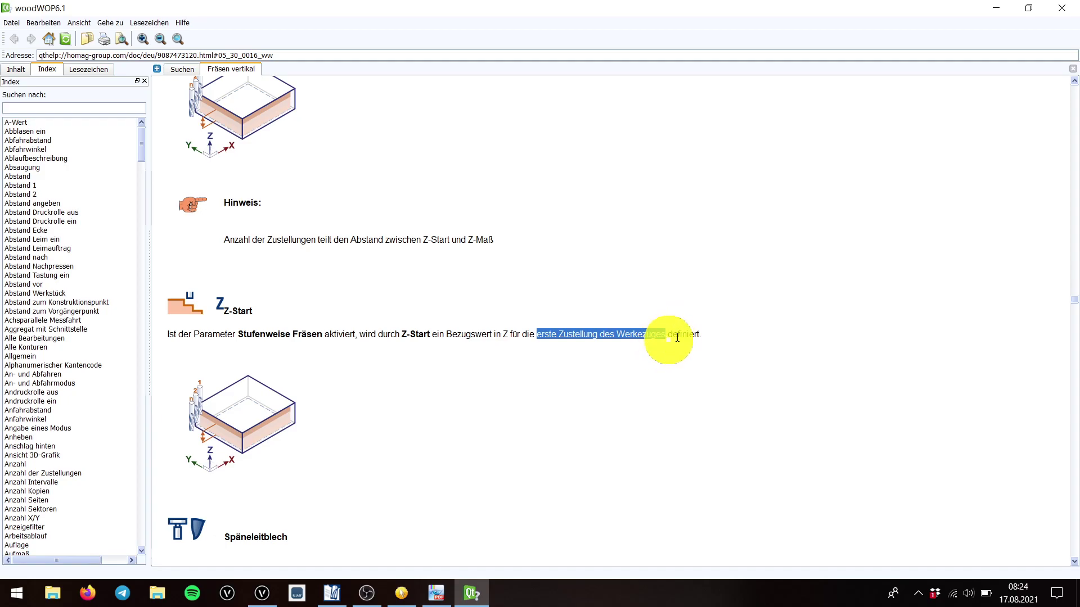
click(1075, 6)
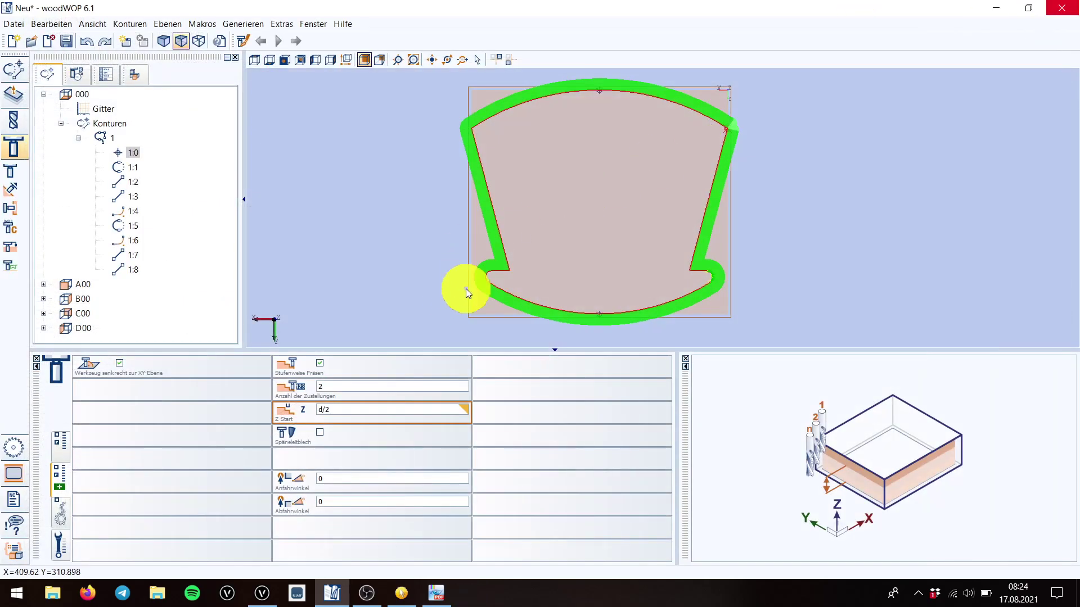
Compare the vertical milling's Z-Start with its final depth Z-Maß.
click(337, 414)
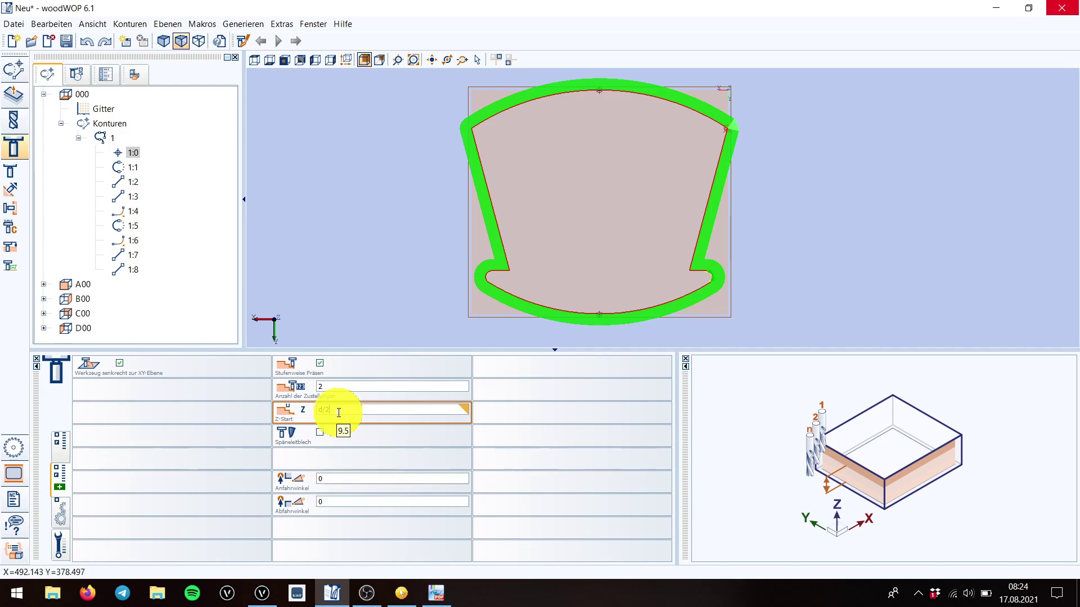
click(61, 441)
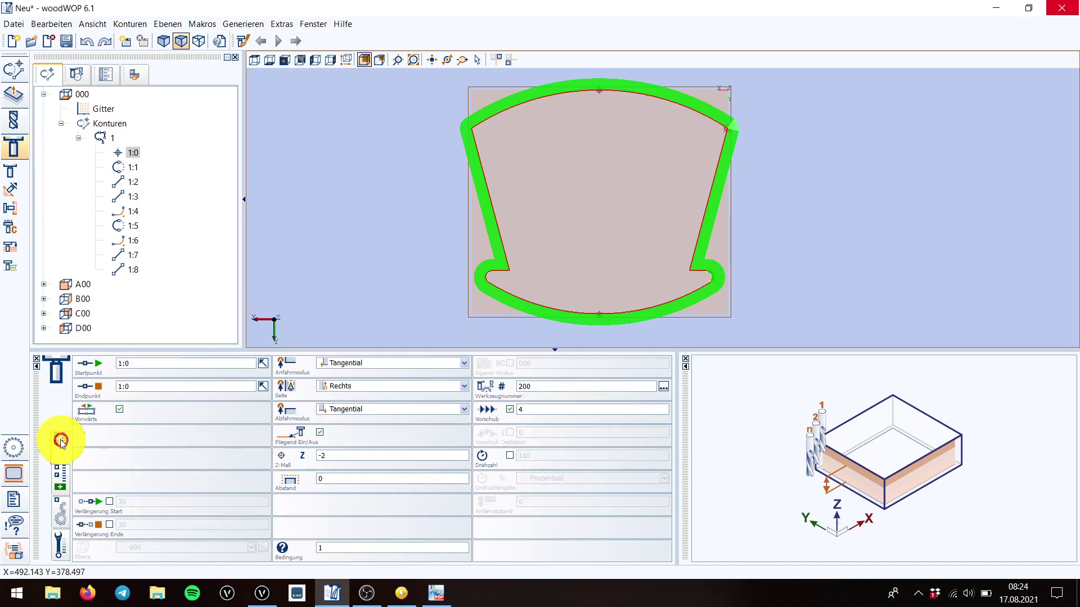
click(331, 455)
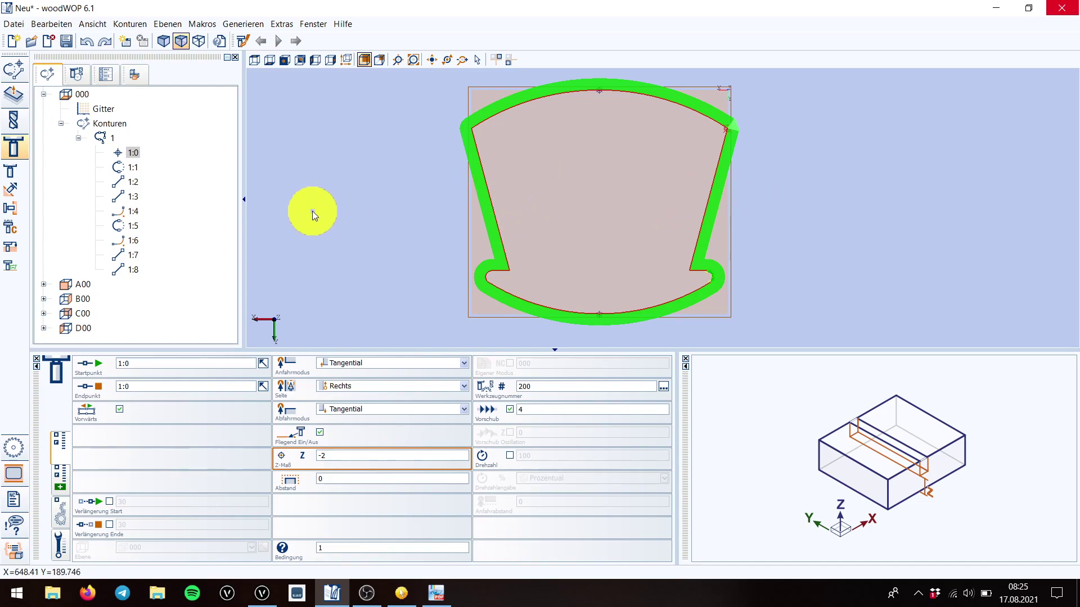
scroll(317, 248, down, 1)
scroll(649, 95, up, 1)
scroll(651, 90, down, 1)
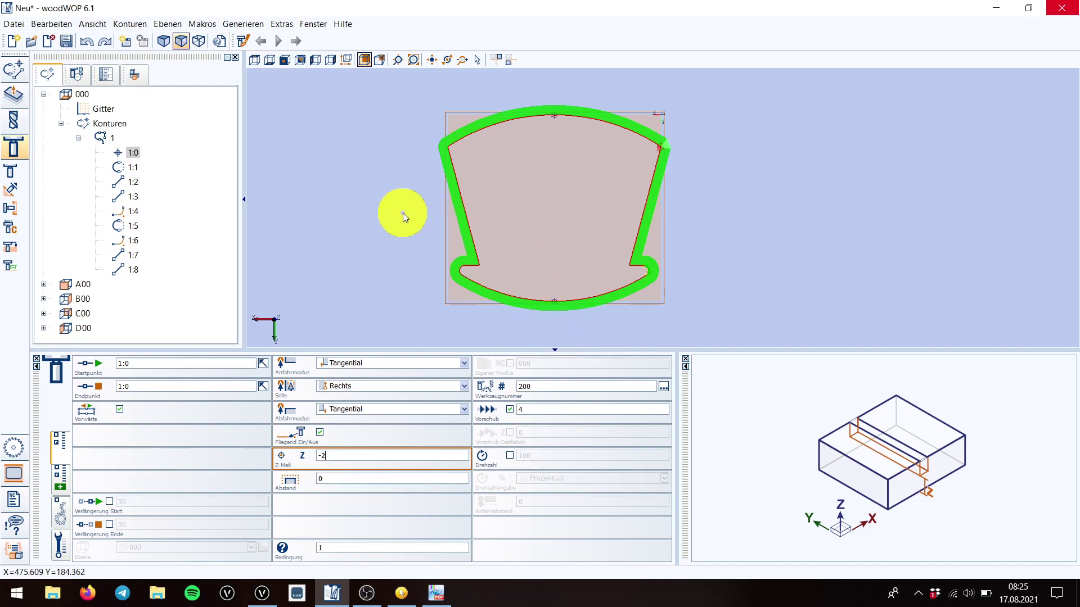
Delete the vertical milling operation (Fräsen vertikal) from the list of machining operations.
click(69, 75)
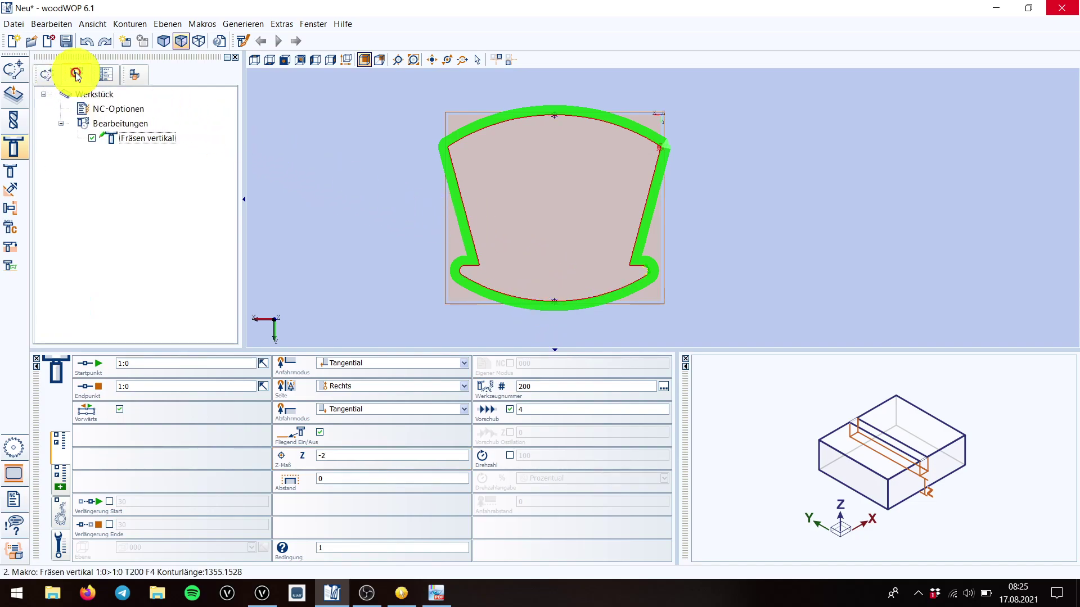
click(137, 141)
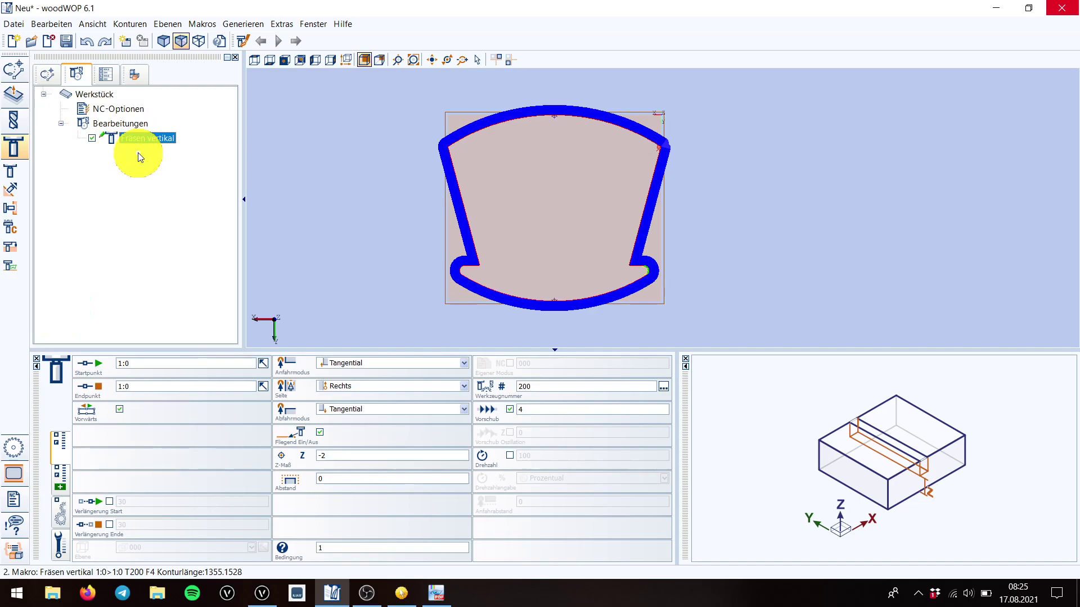
key(Delete)
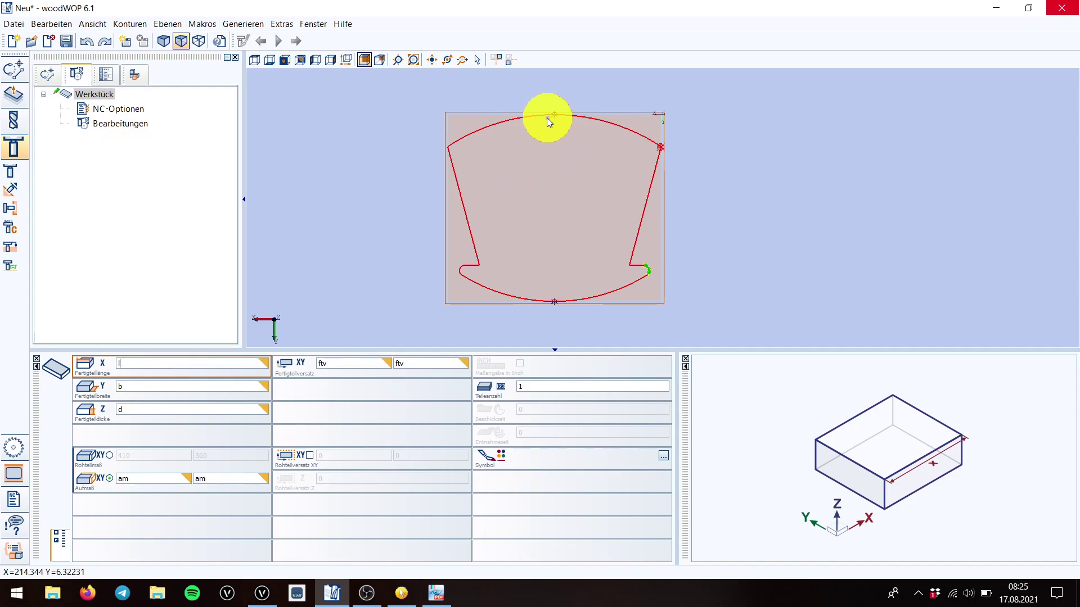
Examine the contour's top arc, upper corners and lower rounded ends to find a suitable approach point for the cutter.
click(562, 116)
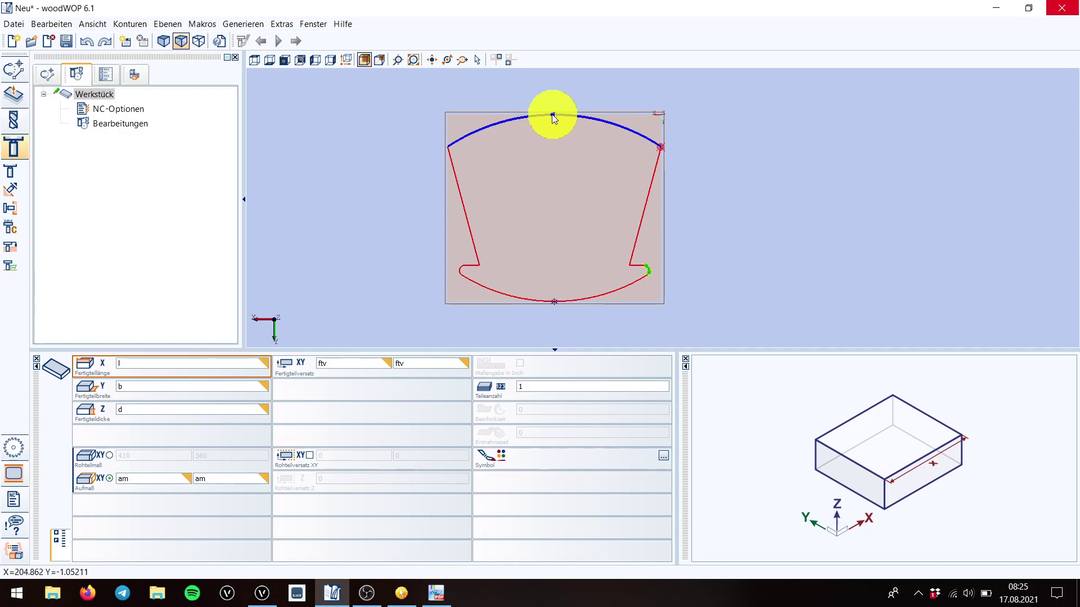
click(560, 116)
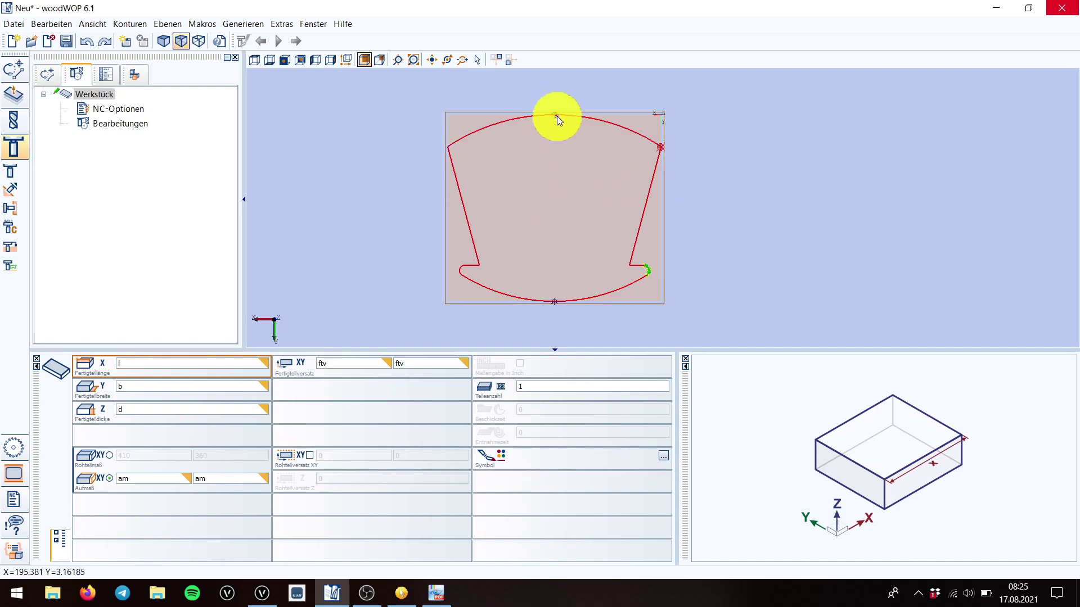
scroll(539, 76, up, 1)
scroll(540, 79, up, 1)
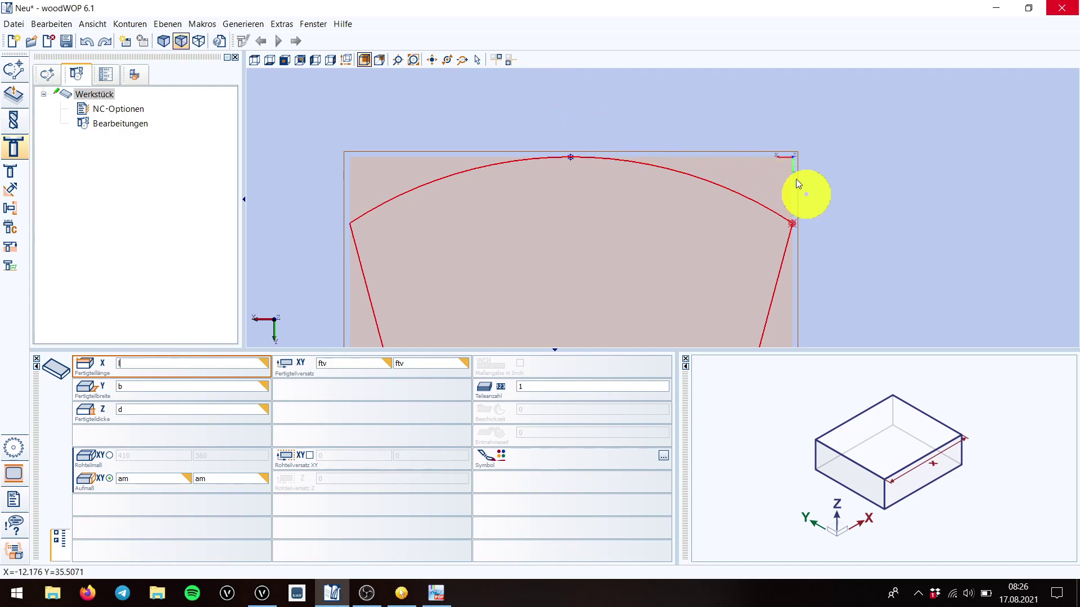
scroll(731, 123, down, 1)
scroll(730, 119, down, 3)
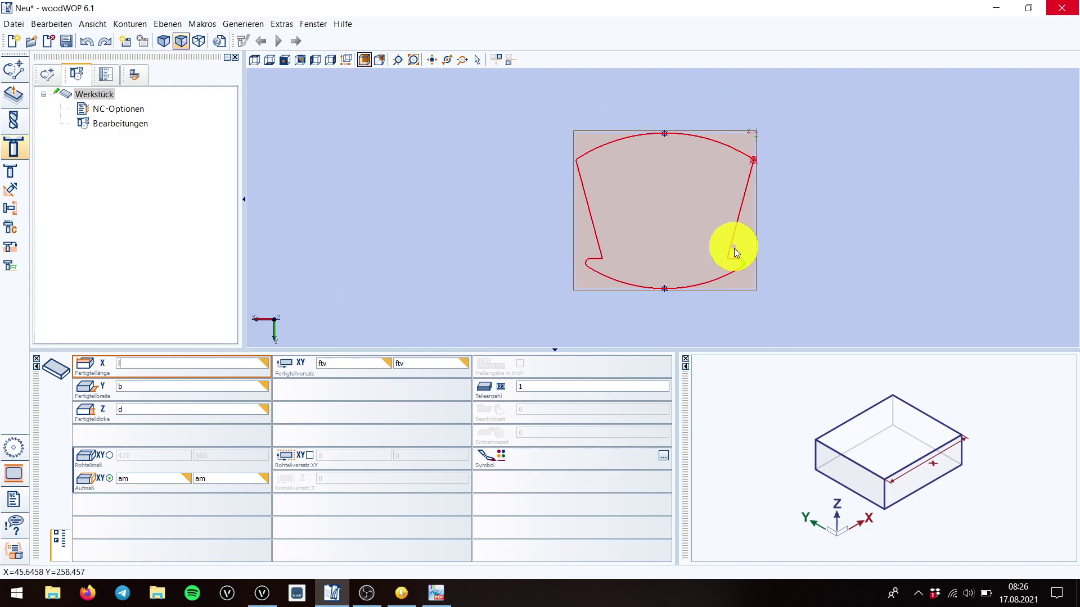
scroll(738, 250, up, 3)
scroll(757, 256, up, 2)
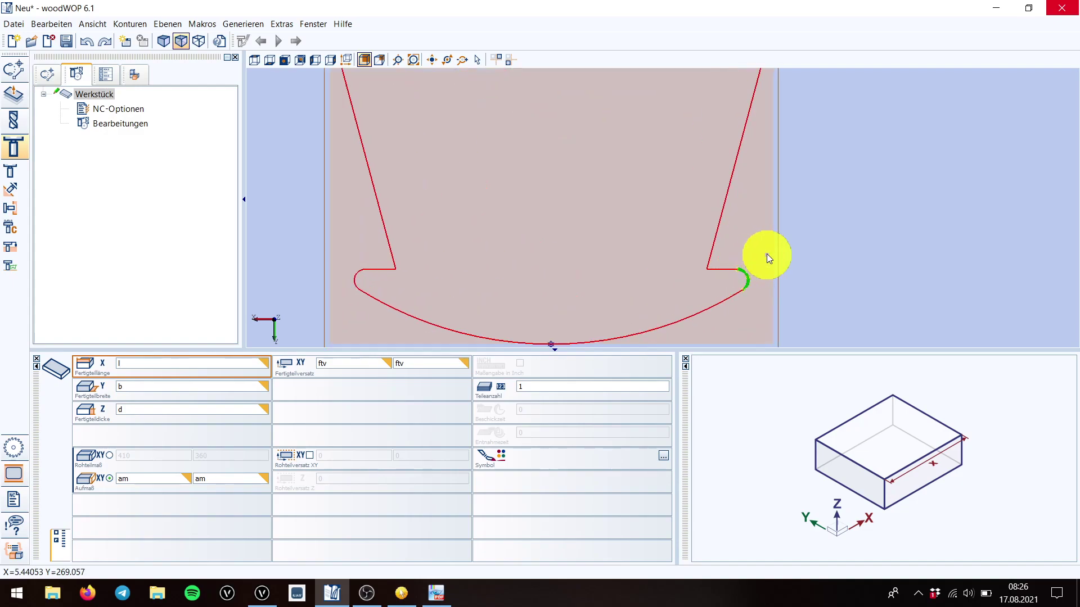
scroll(736, 254, down, 3)
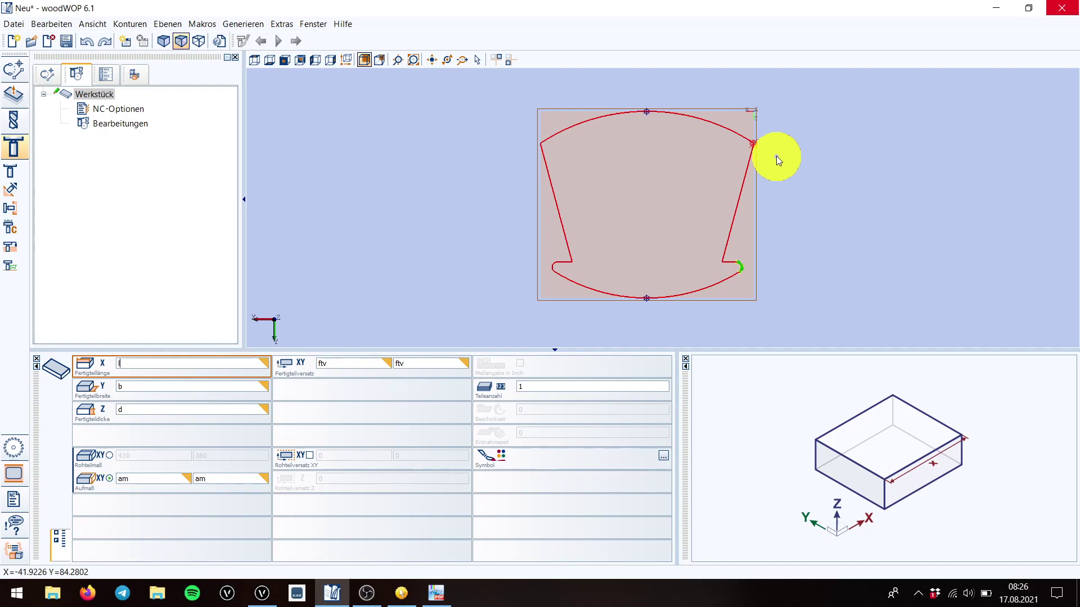
scroll(686, 72, up, 3)
scroll(675, 82, down, 1)
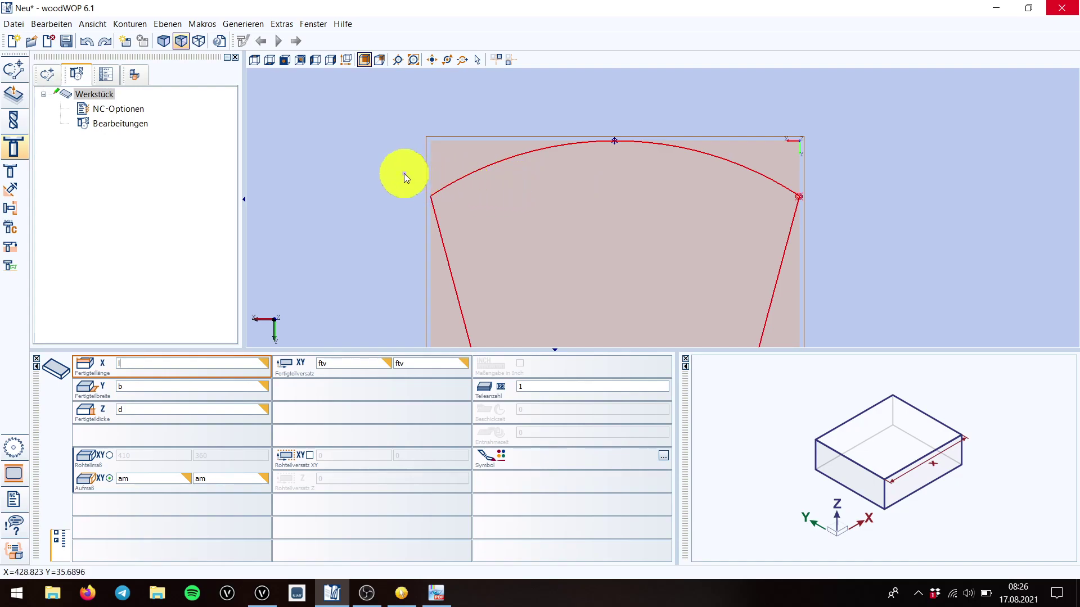
scroll(362, 147, down, 3)
scroll(511, 150, up, 1)
scroll(511, 149, down, 1)
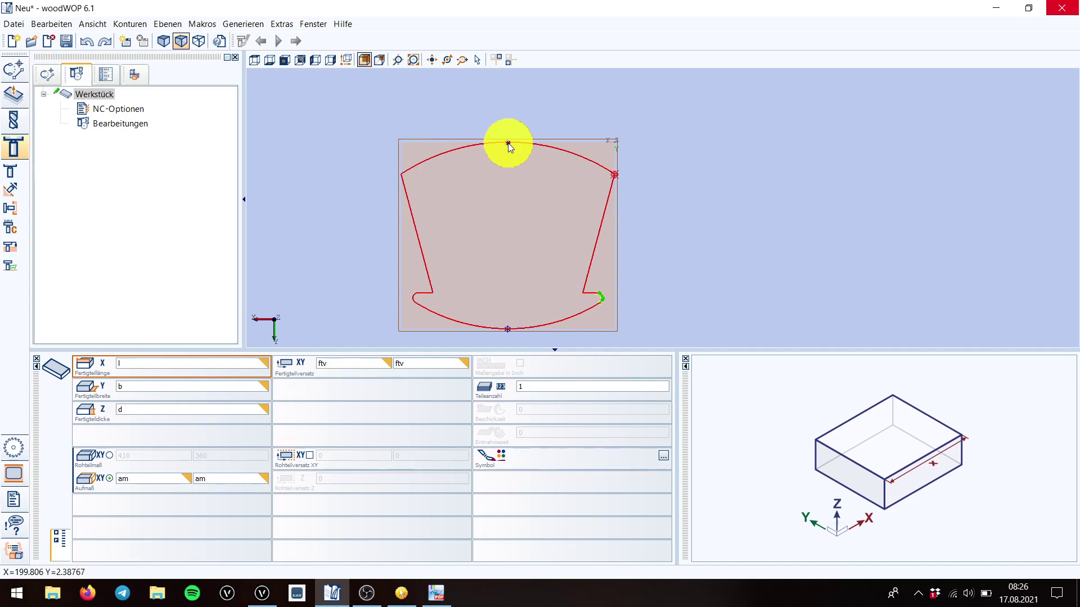
Insert a start point element on the contour's top arc, element 1:1.
click(48, 74)
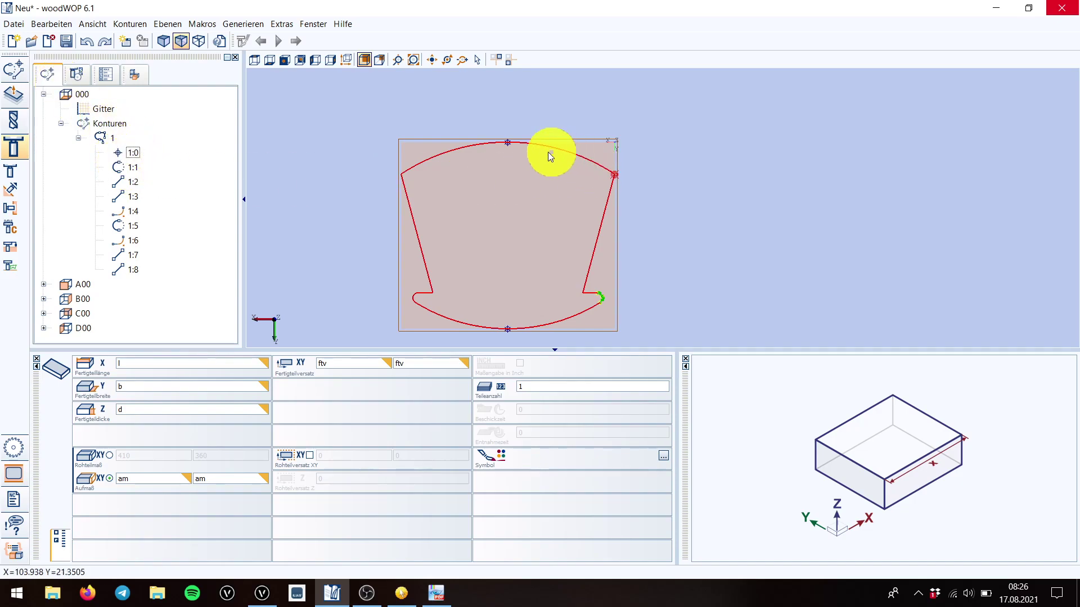
click(477, 149)
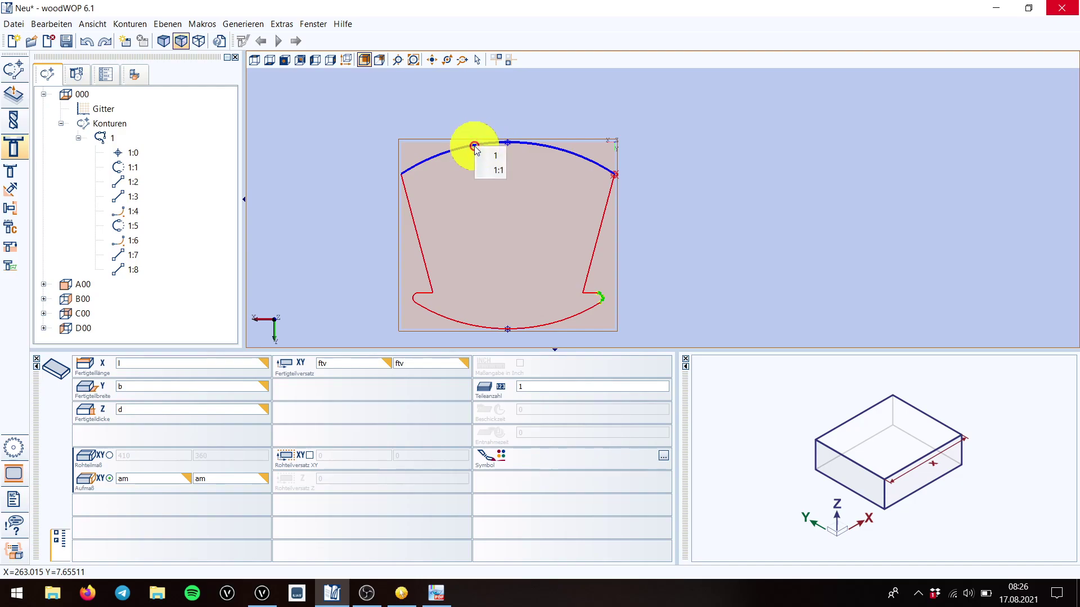
click(489, 164)
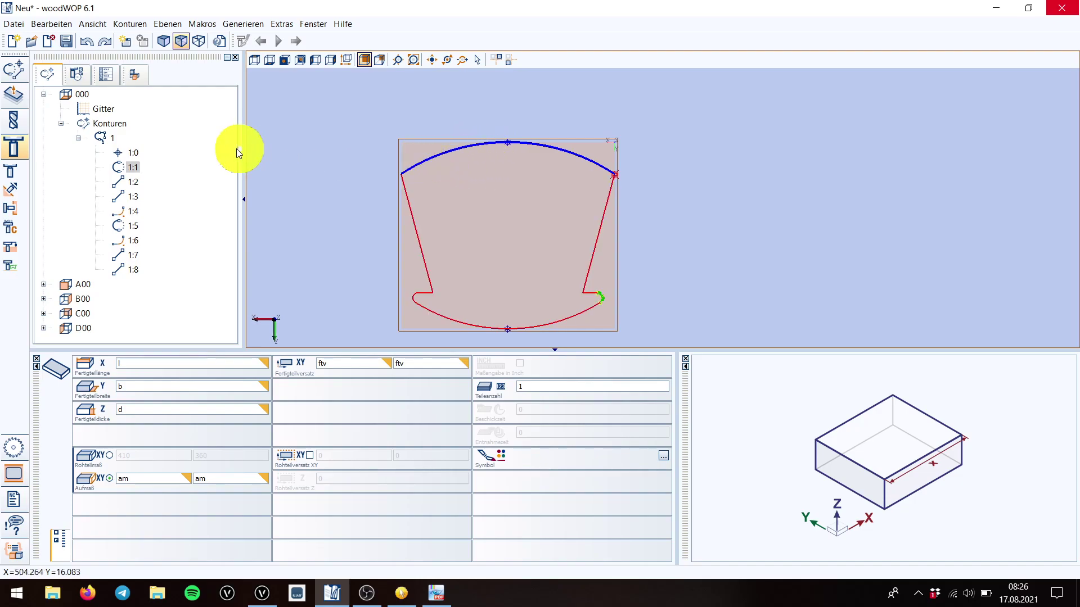
double_click(117, 168)
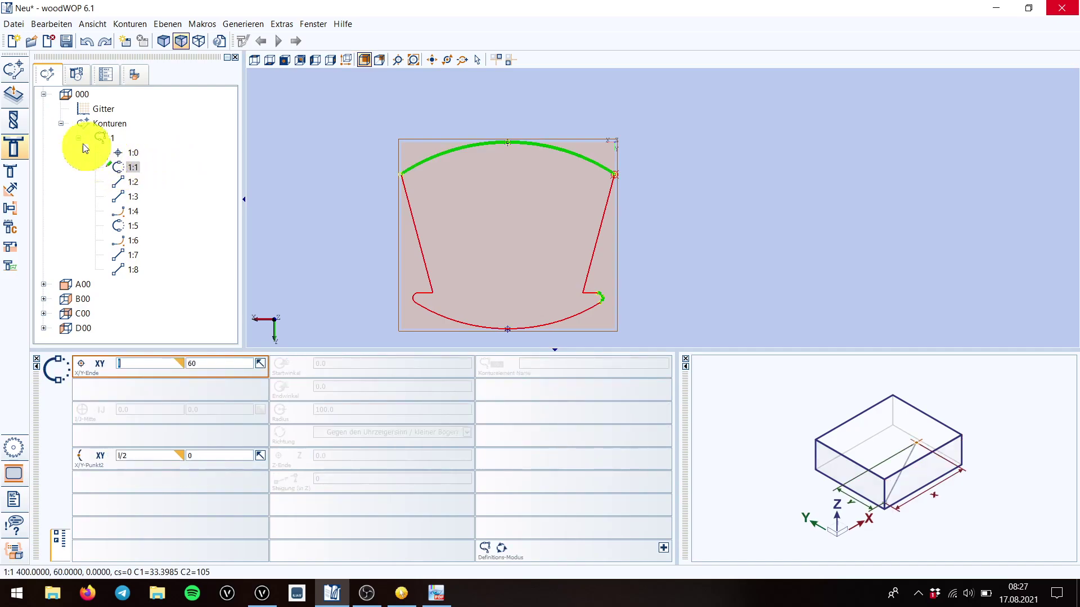
click(15, 73)
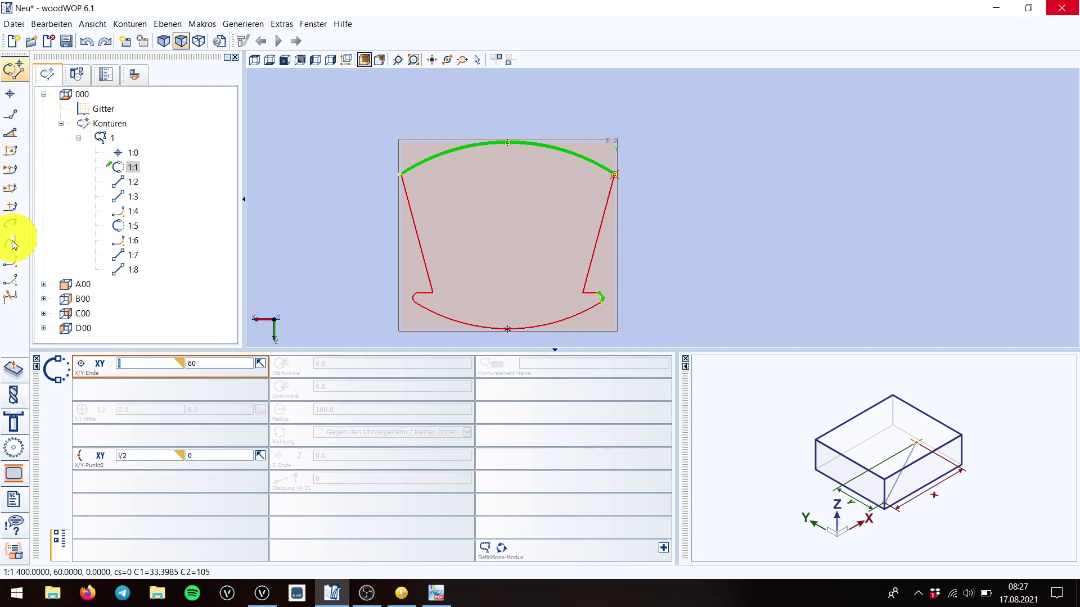
click(15, 300)
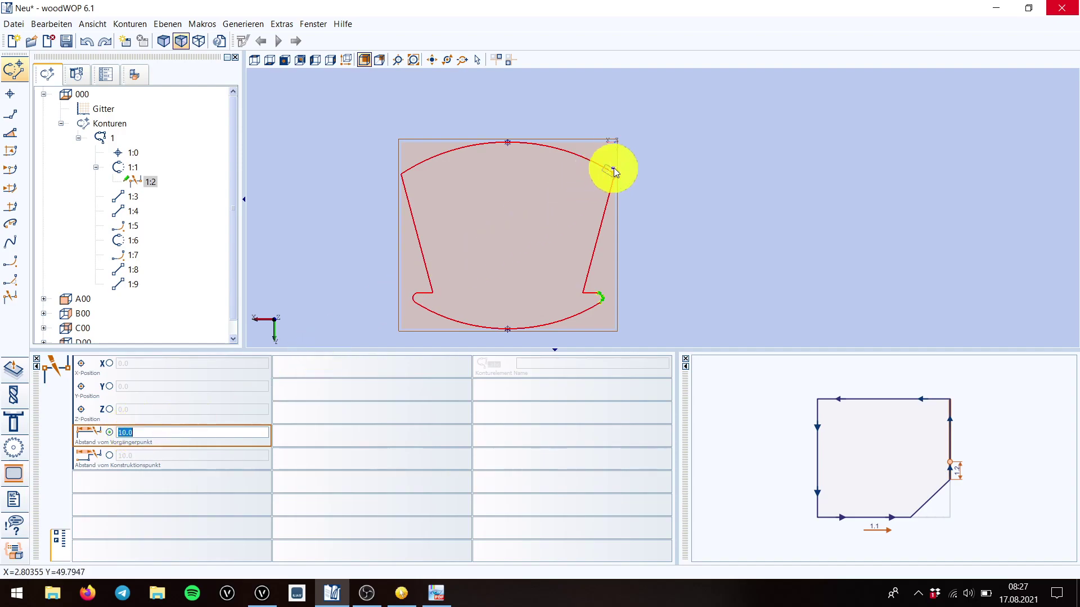
Define the inserted start point by its X position and set it to l/2, the middle of the top arc.
scroll(614, 169, up, 3)
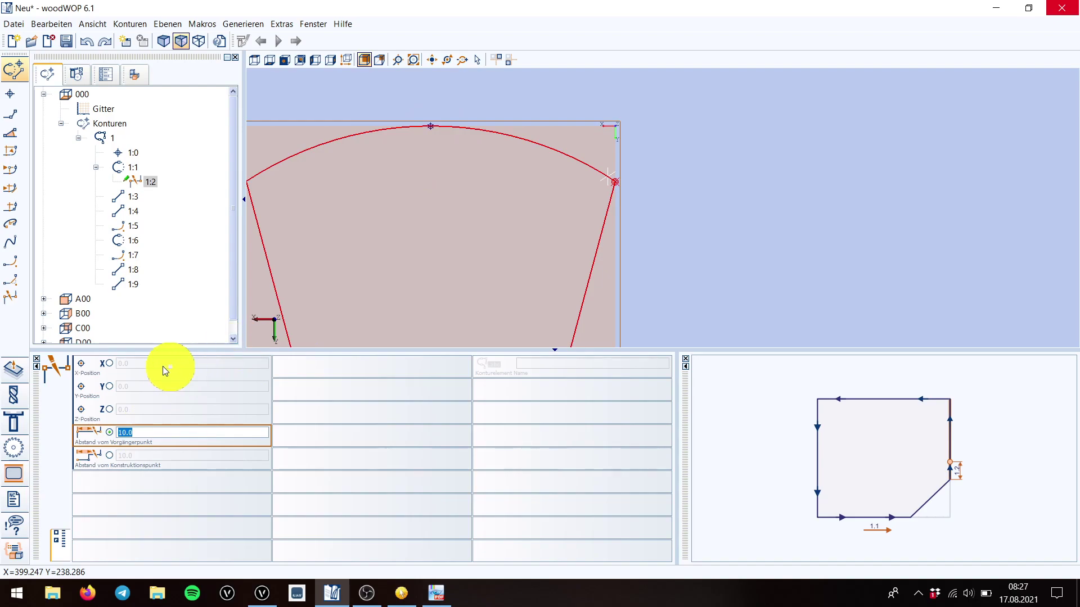
click(110, 363)
click(110, 364)
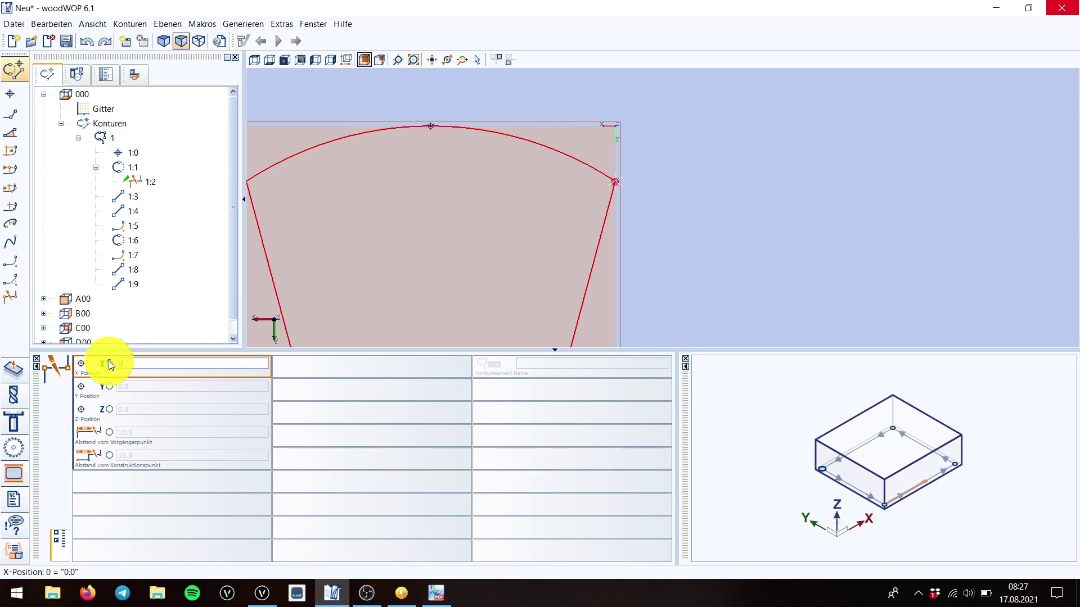
key(Return)
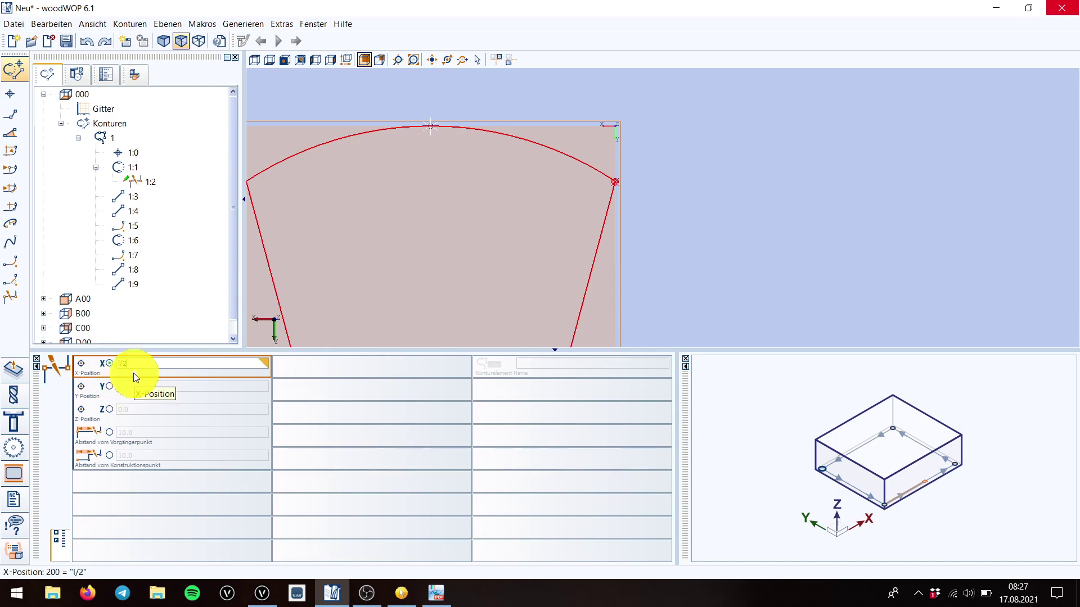
scroll(412, 146, down, 2)
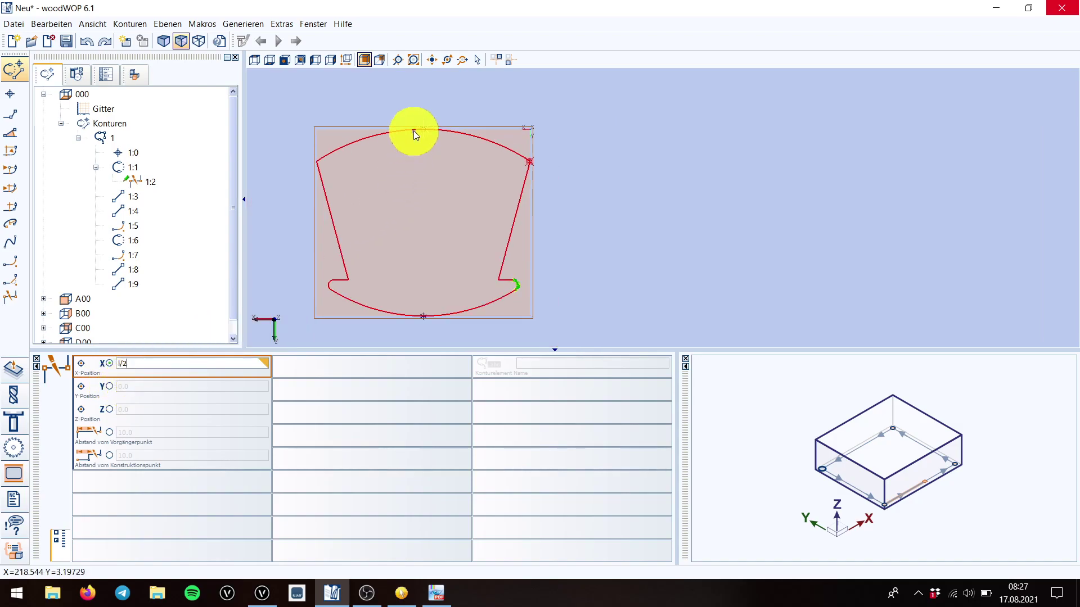
scroll(427, 129, up, 2)
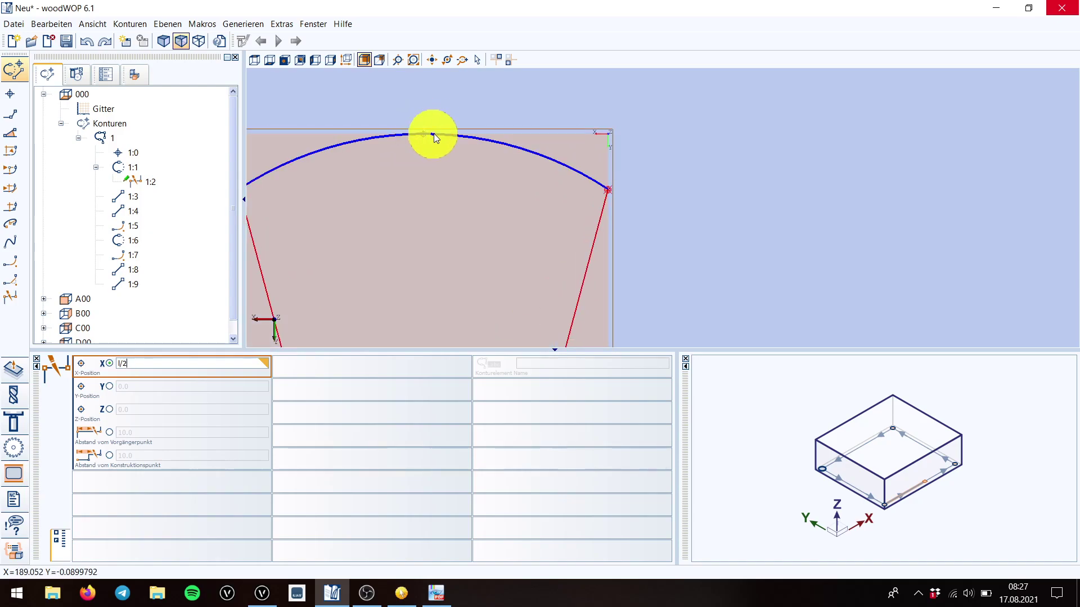
scroll(424, 129, down, 2)
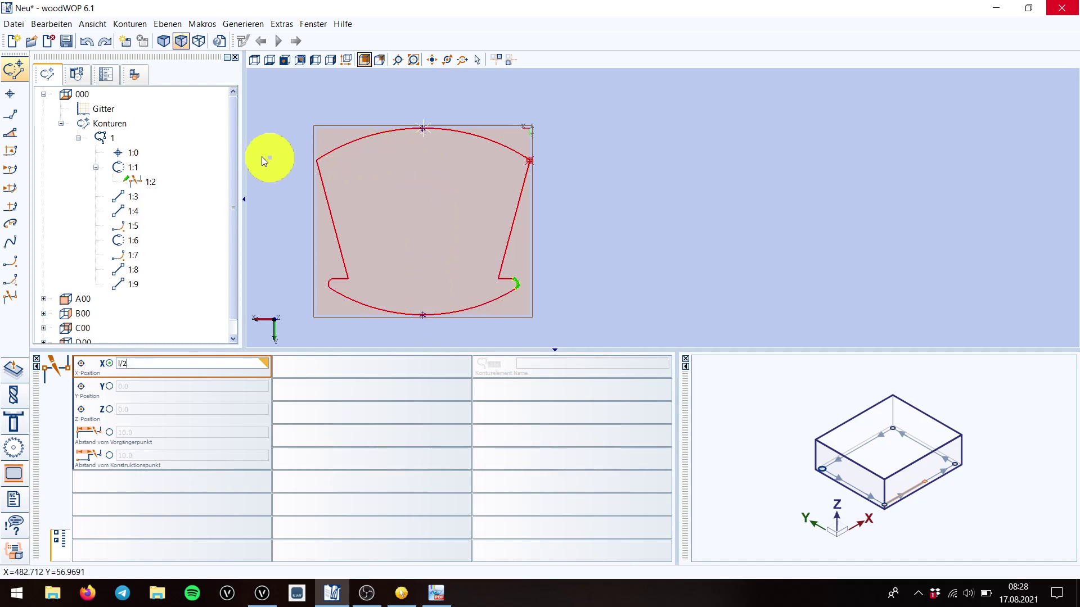
Copy start point element 1:2 onto the contour's bottom arc, element 1:6.
click(138, 182)
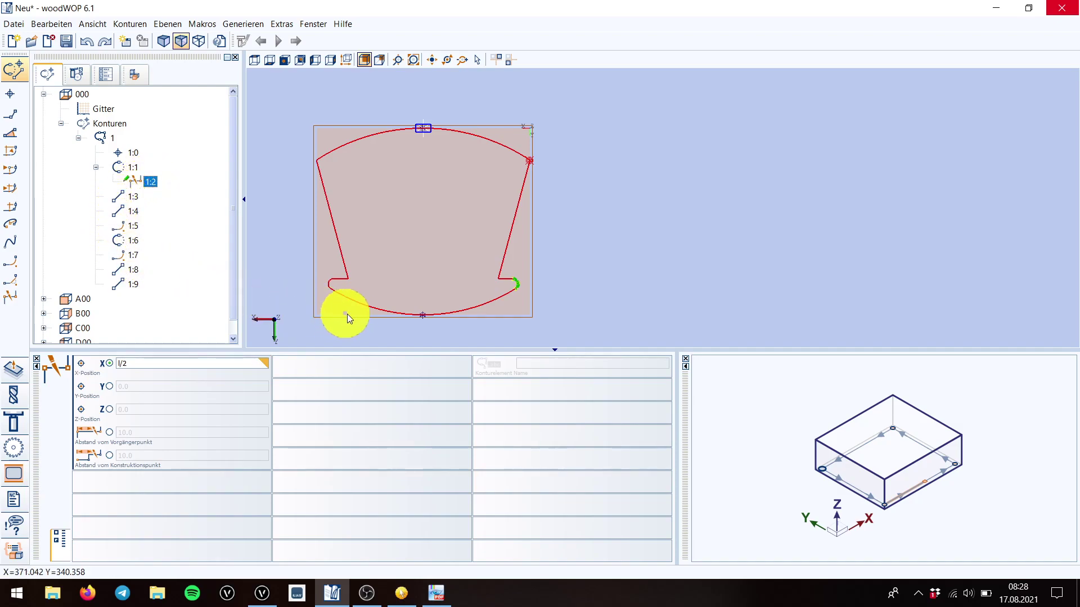
click(376, 312)
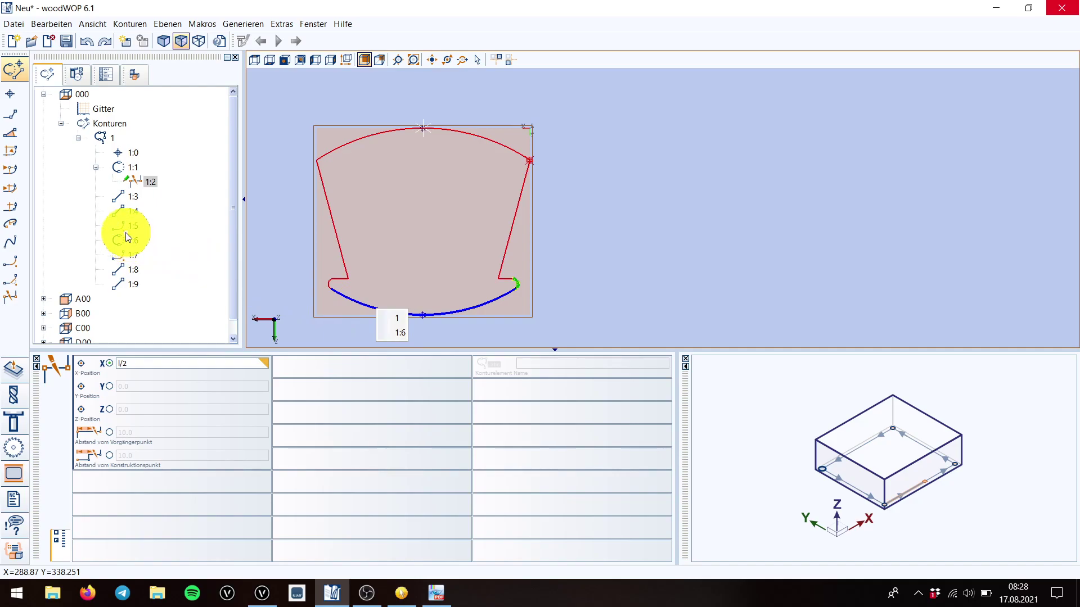
drag(138, 181, 145, 237)
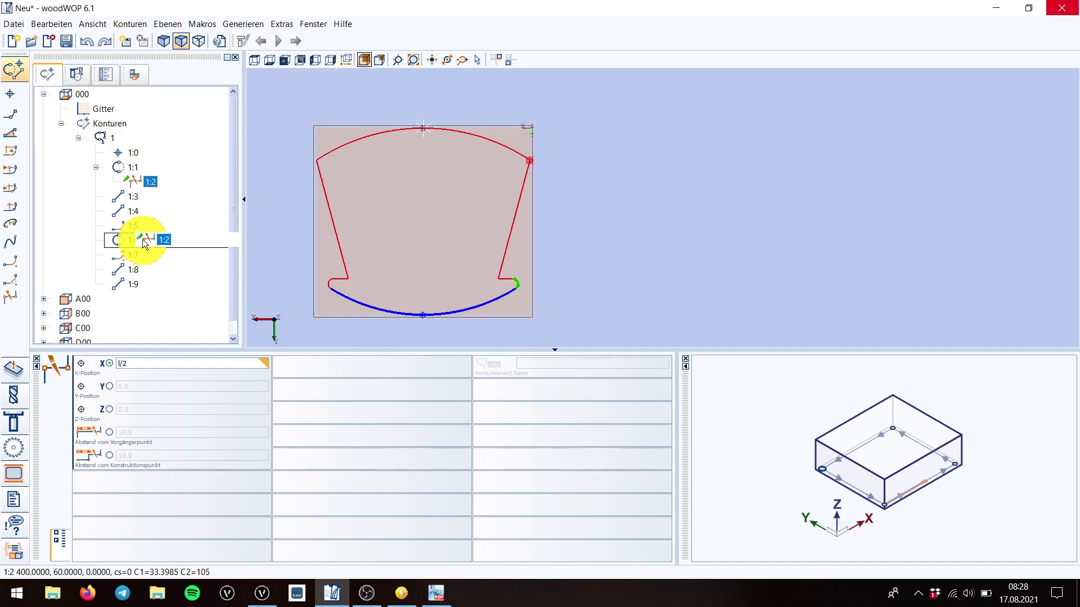
drag(143, 238, 143, 240)
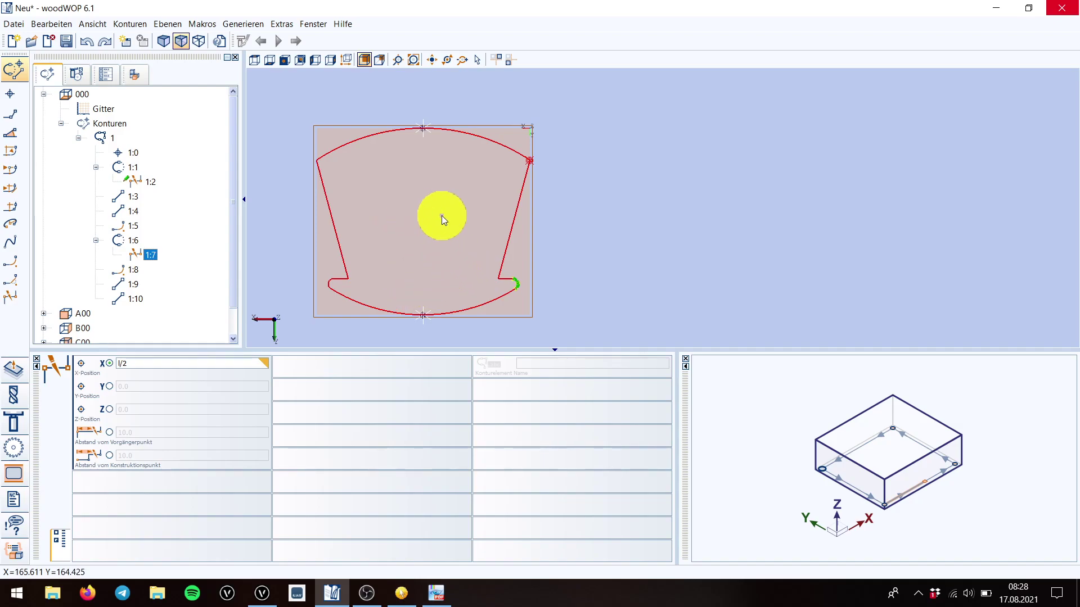
scroll(360, 102, up, 1)
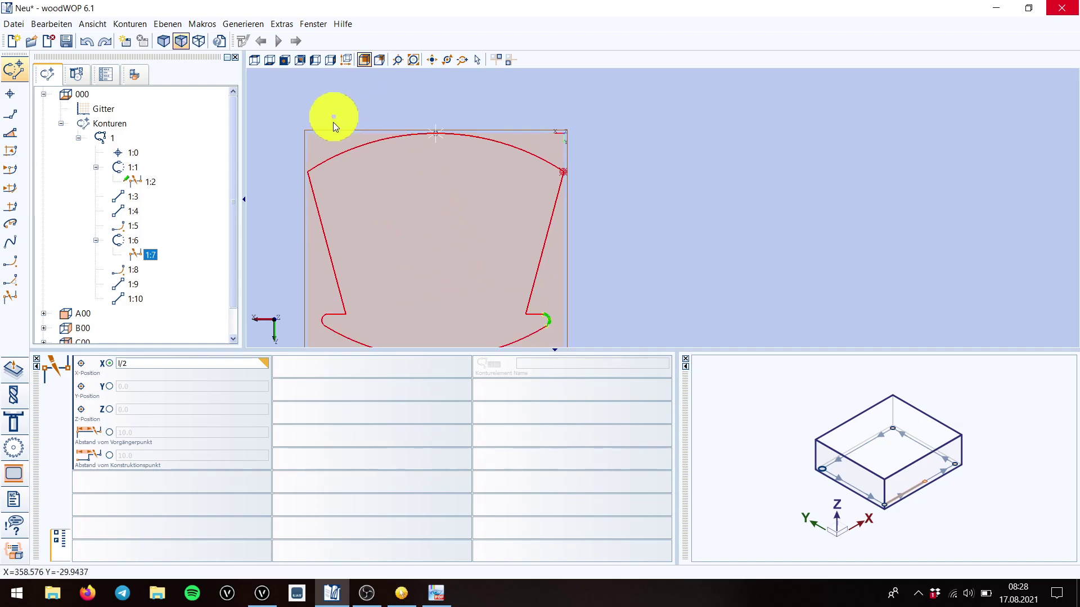
scroll(326, 126, up, 1)
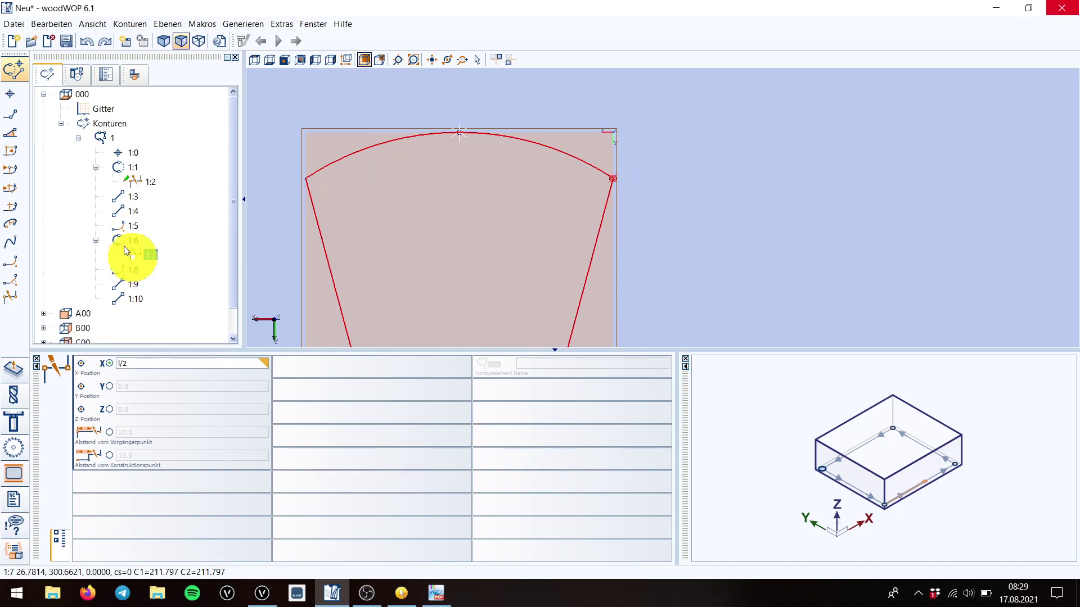
Add a vertical milling operation and choose point 1:2 on the top arc as its start point.
click(15, 422)
click(15, 178)
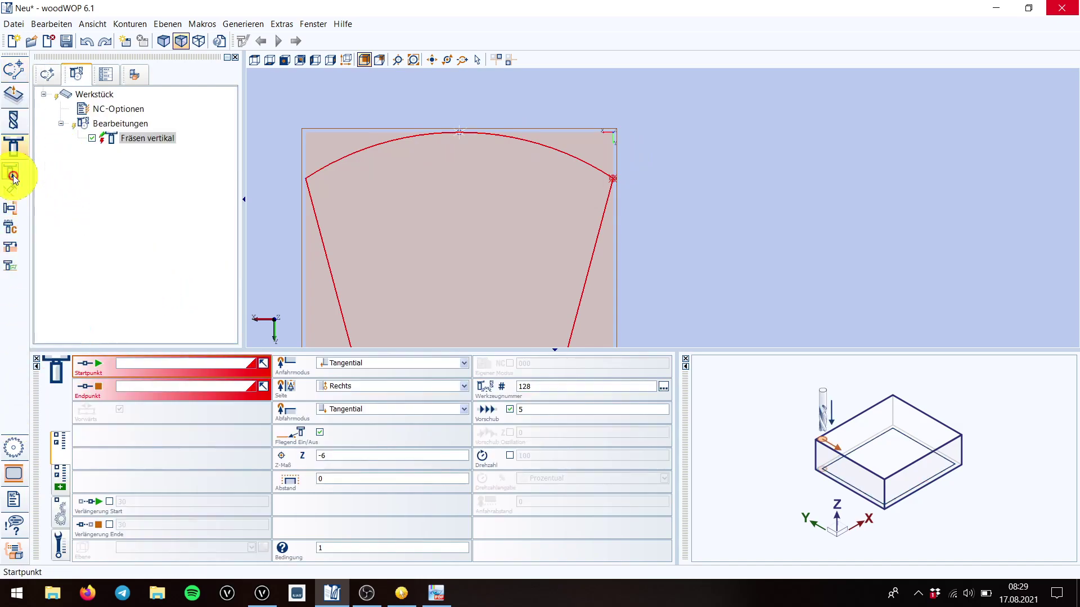
click(264, 367)
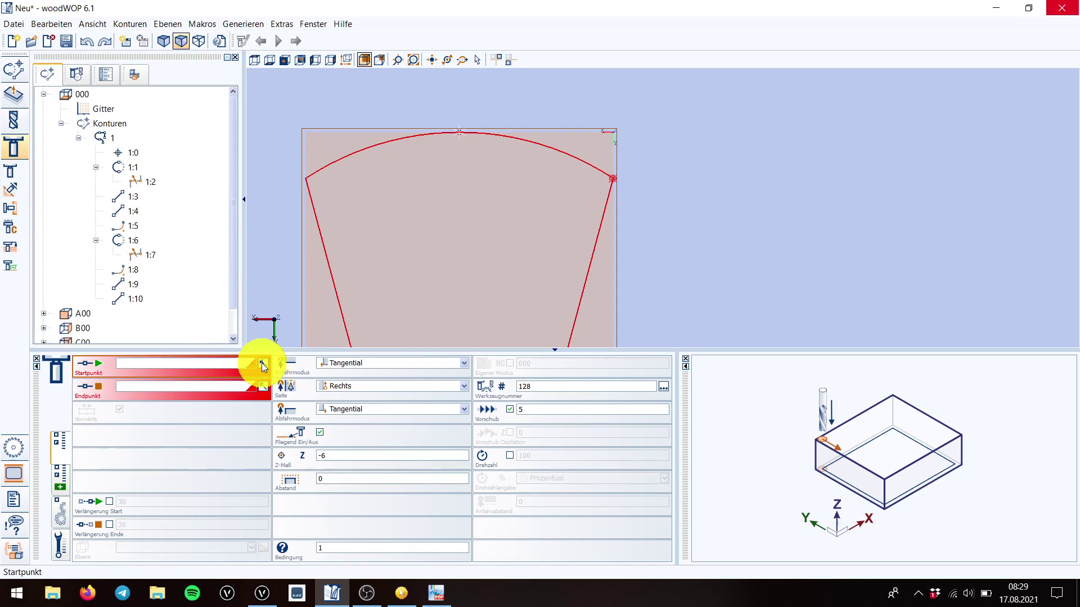
click(148, 182)
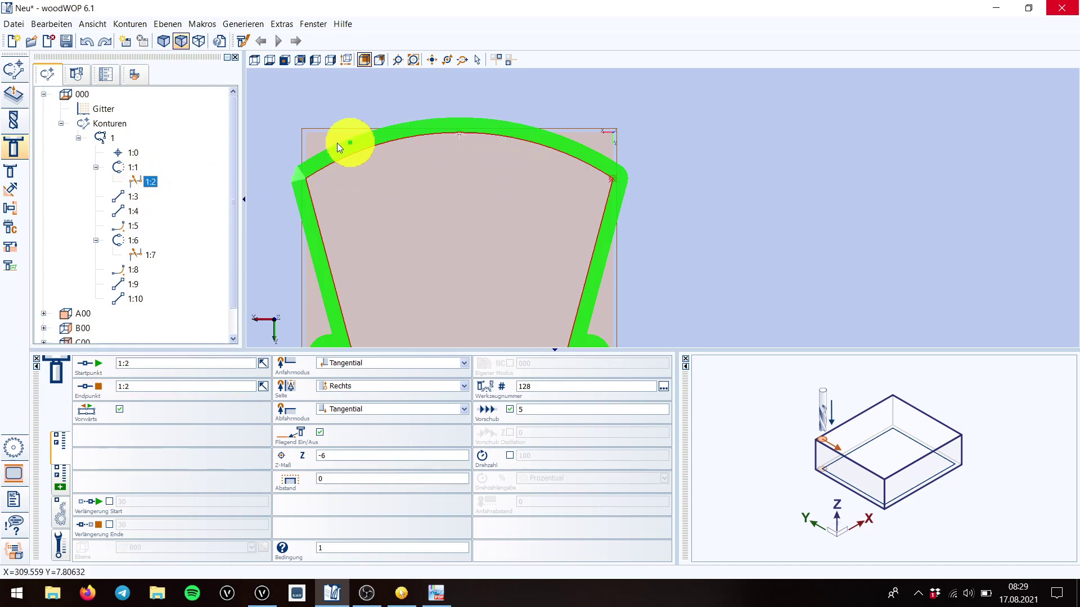
Set the vertical milling's end point to contour element 1:3.
click(263, 387)
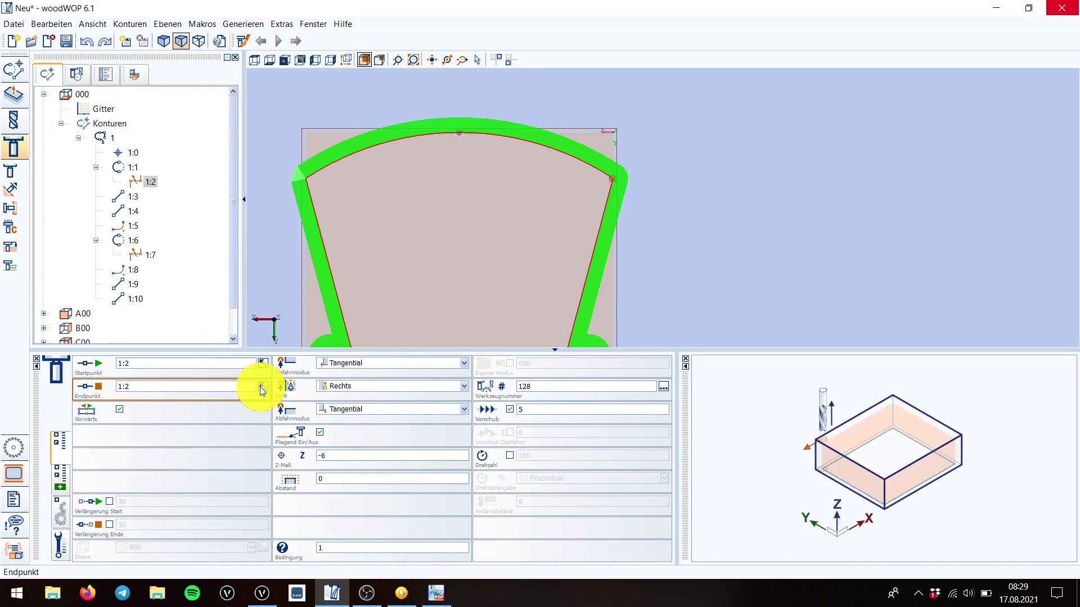
click(134, 198)
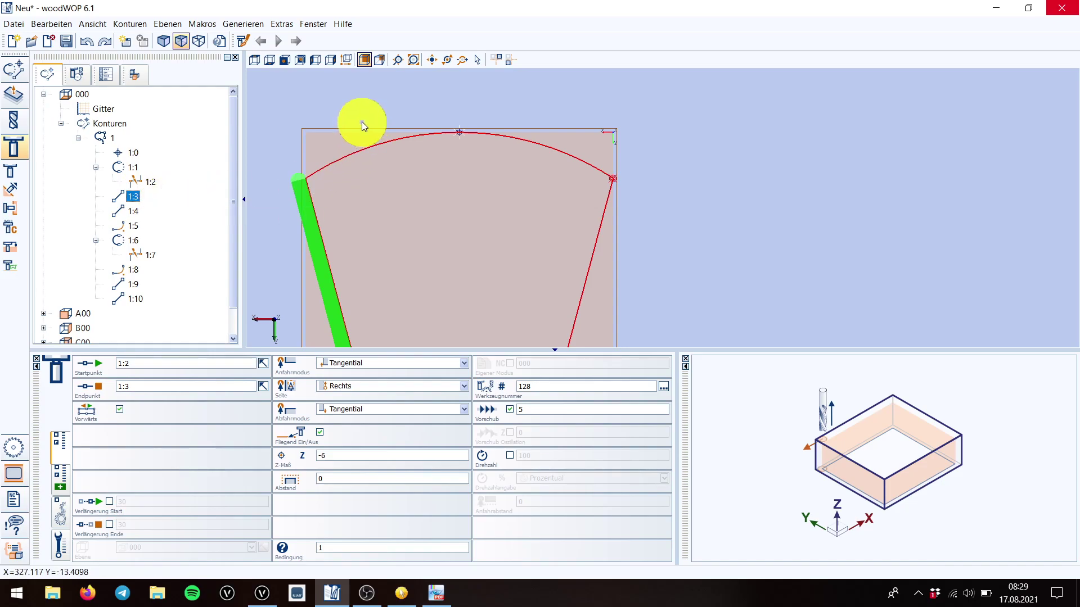
scroll(346, 114, down, 2)
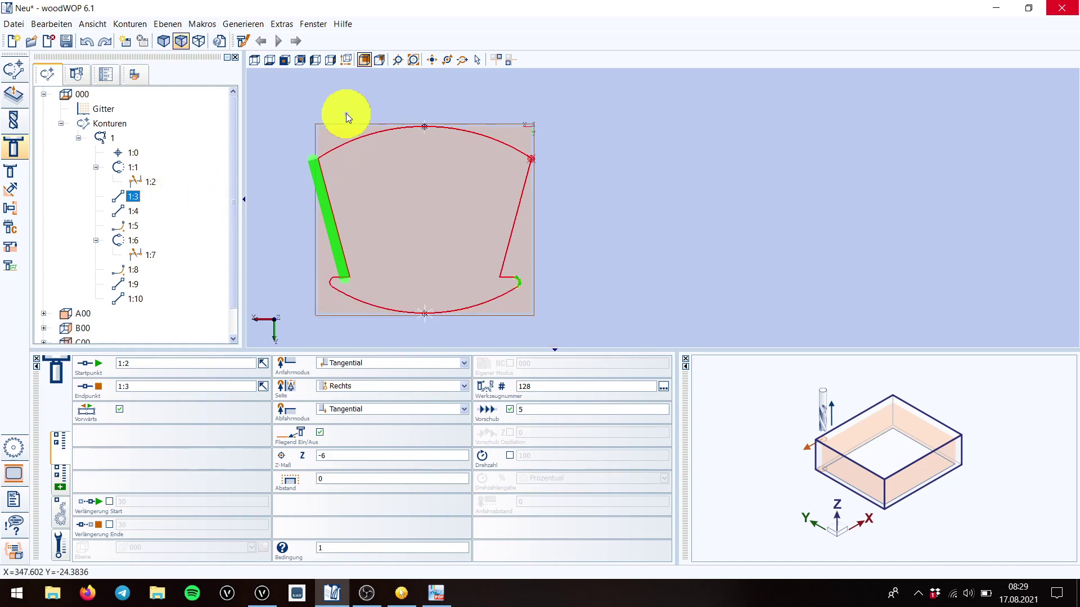
scroll(346, 113, up, 2)
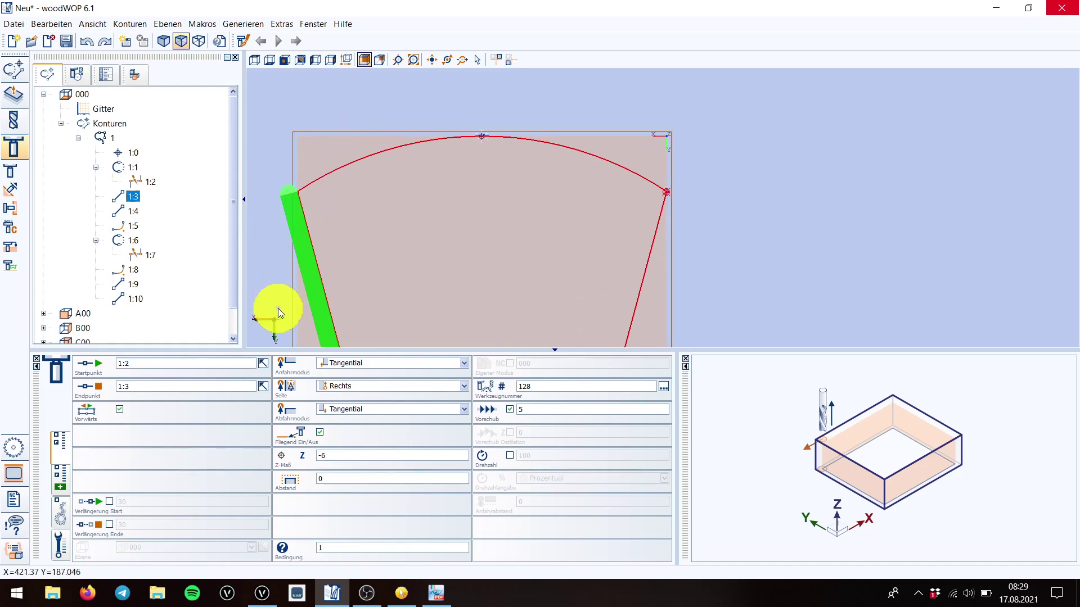
Set the vertical milling's start point to element 1:1 and its end point to element 1:2.
click(262, 363)
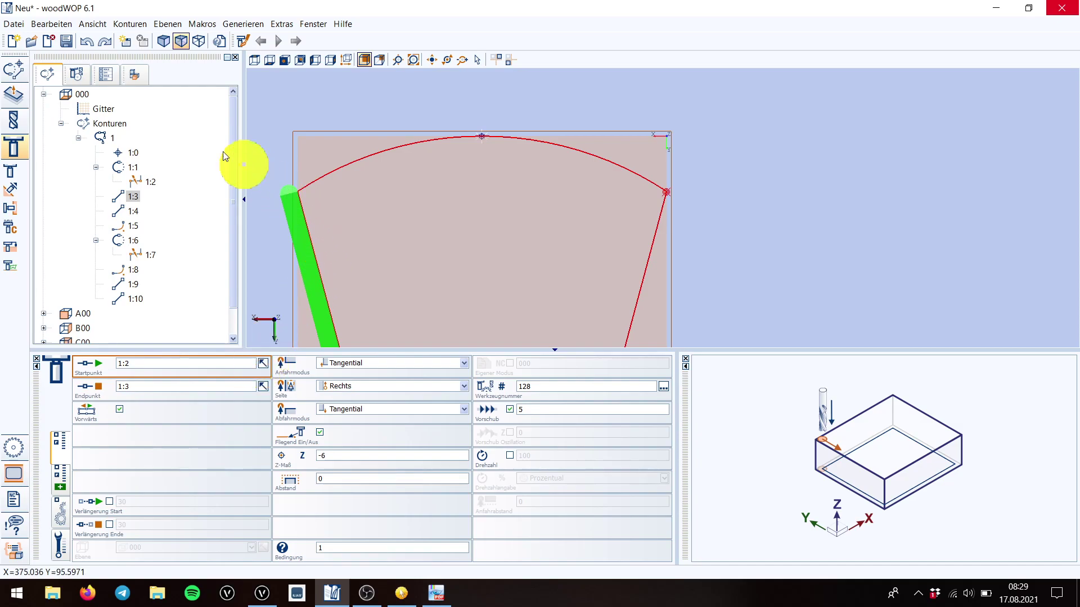
mouse_move(120, 168)
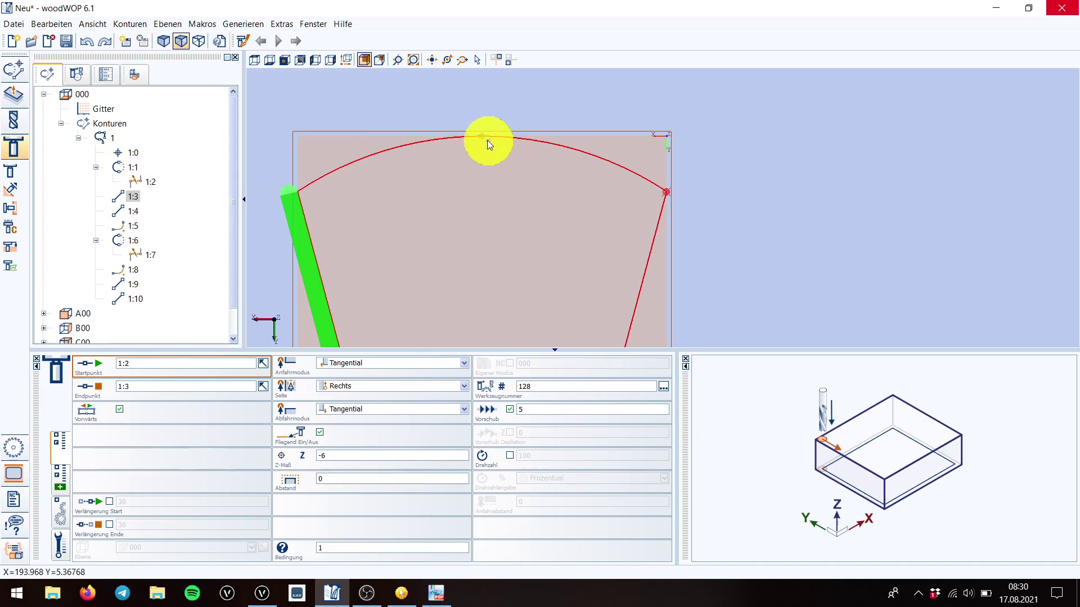
click(126, 166)
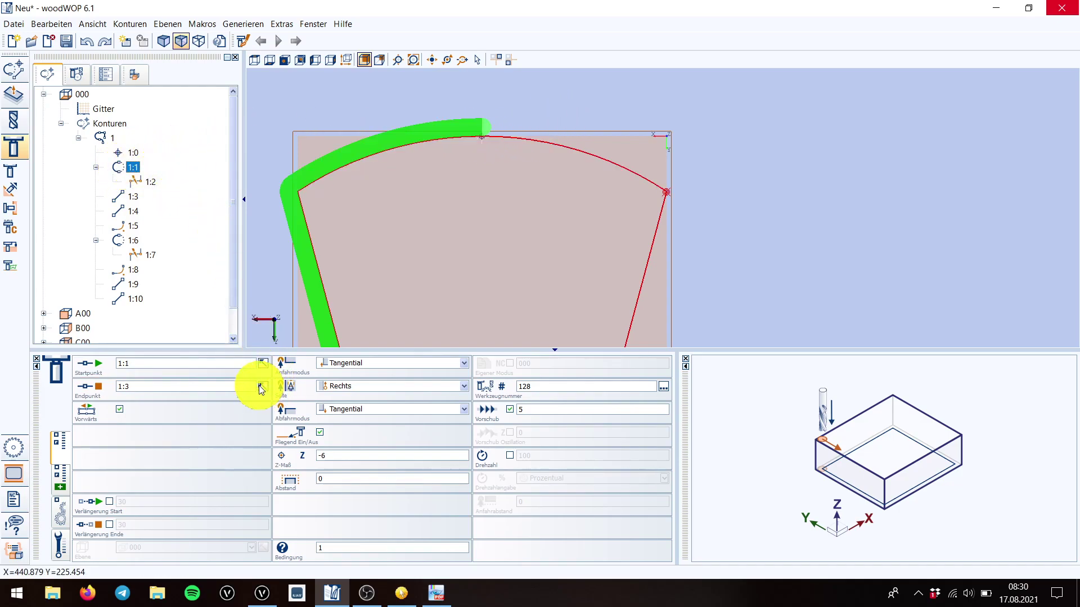
click(262, 387)
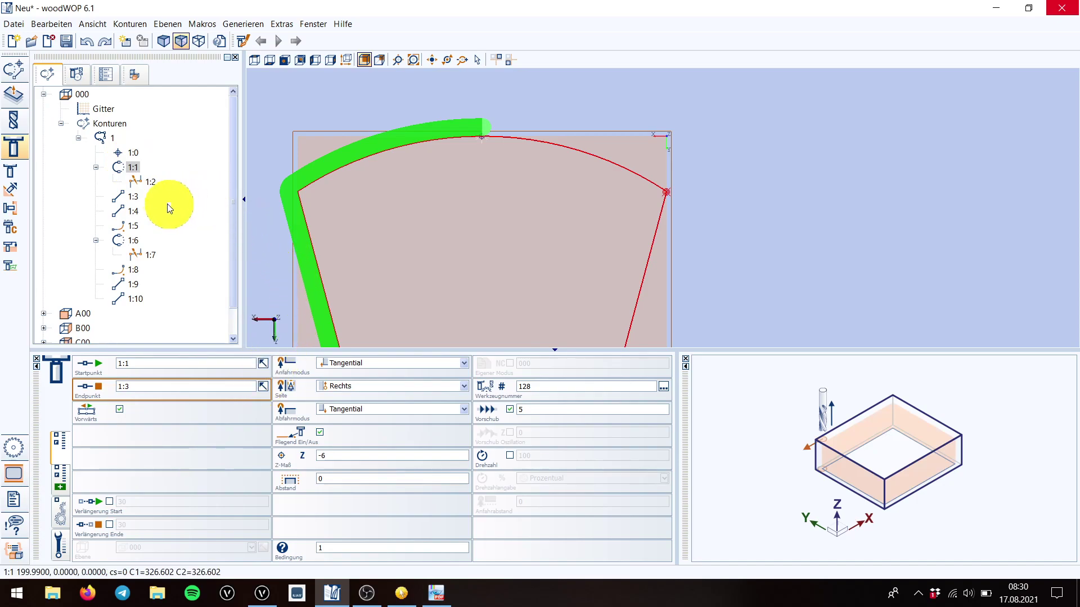
click(141, 182)
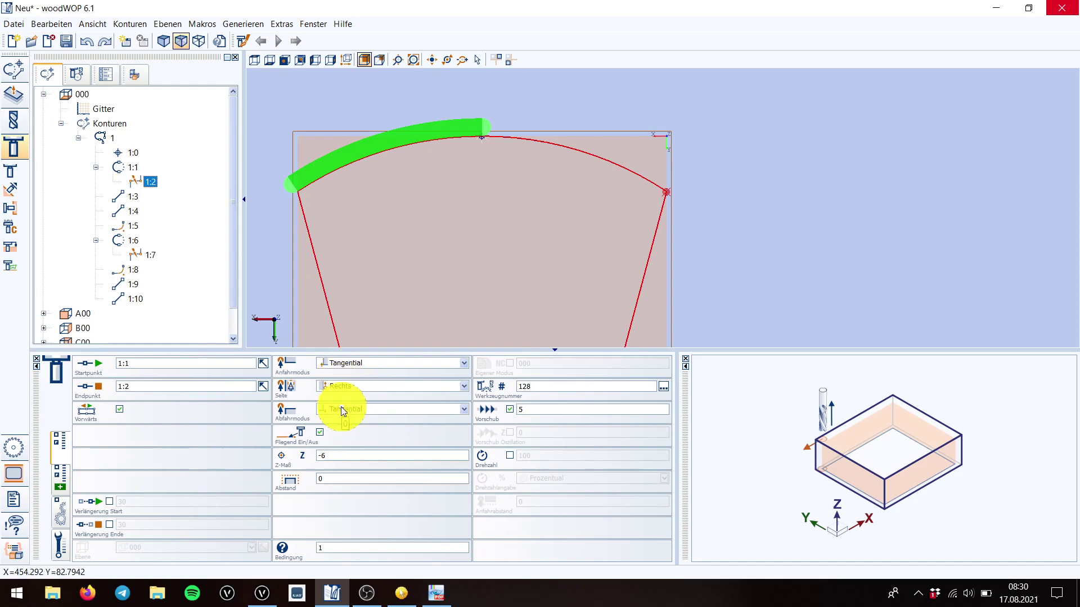
Set the vertical milling's distance from the contour (Abstand) to 1.
click(331, 454)
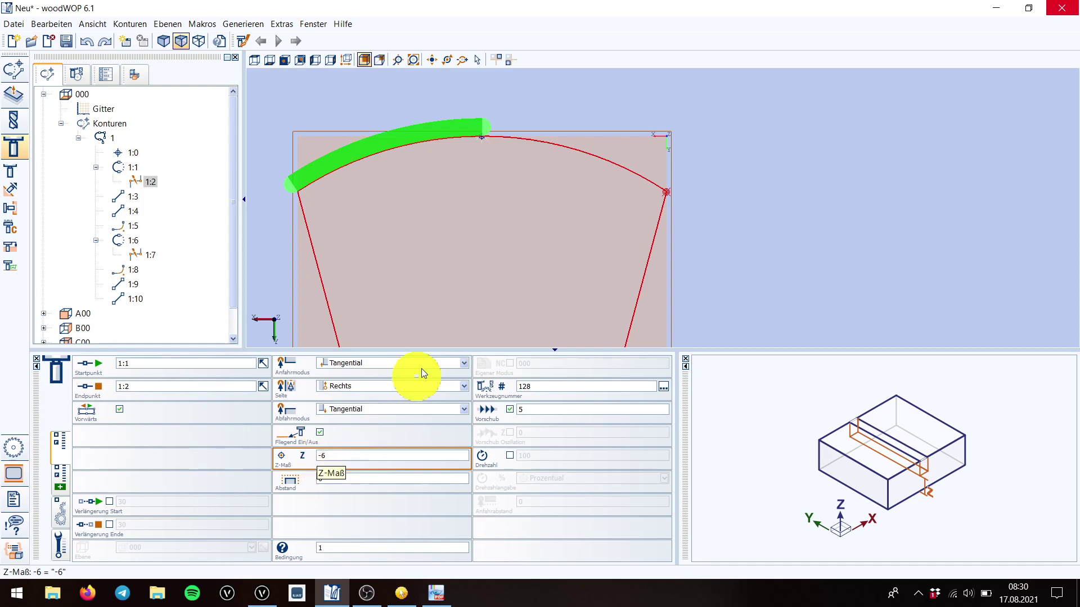
click(327, 476)
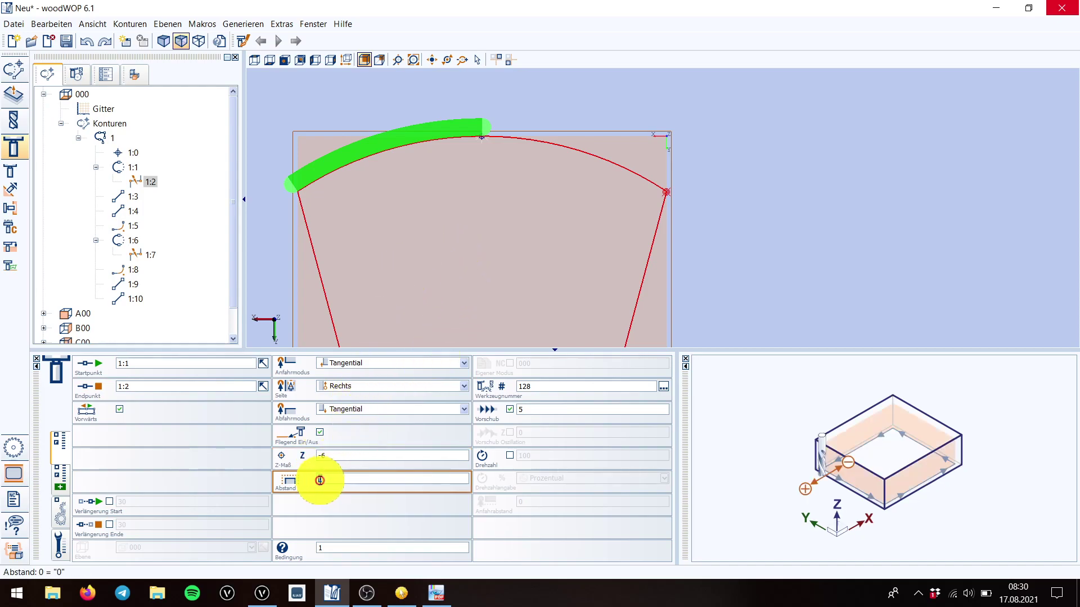
text(1)
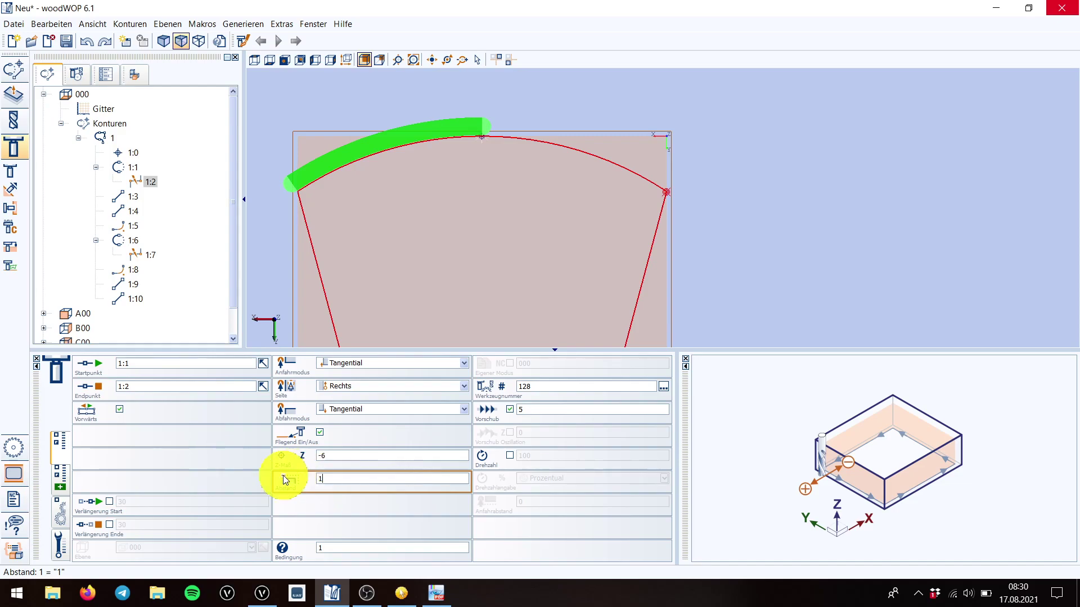
Assign tool 128, VHM Schruppfräser D20 NL80, to the vertical milling and set its feed rate to 6 m/min.
click(664, 387)
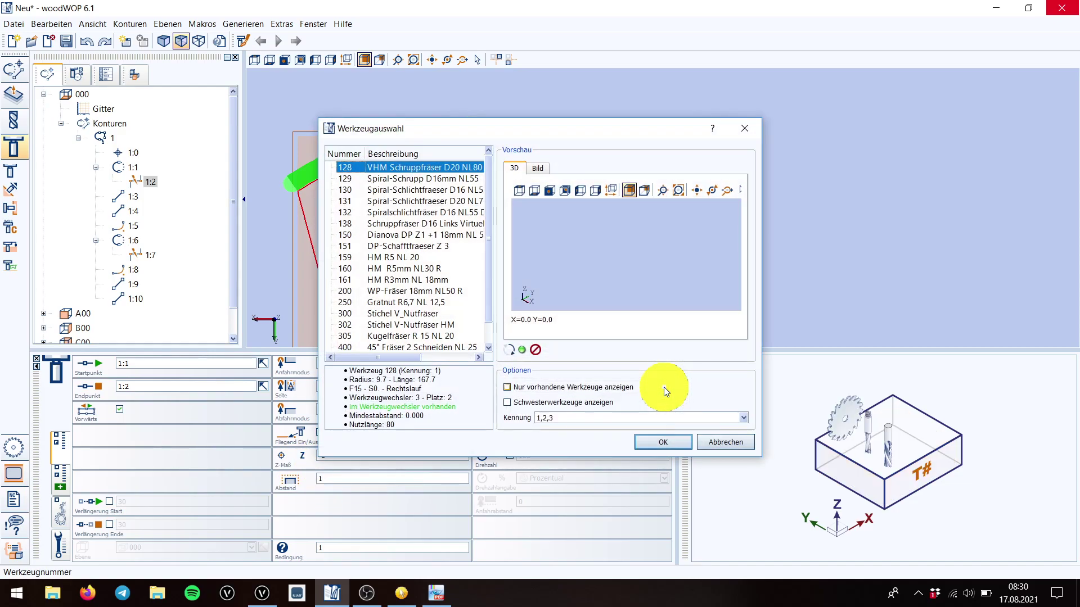
click(401, 167)
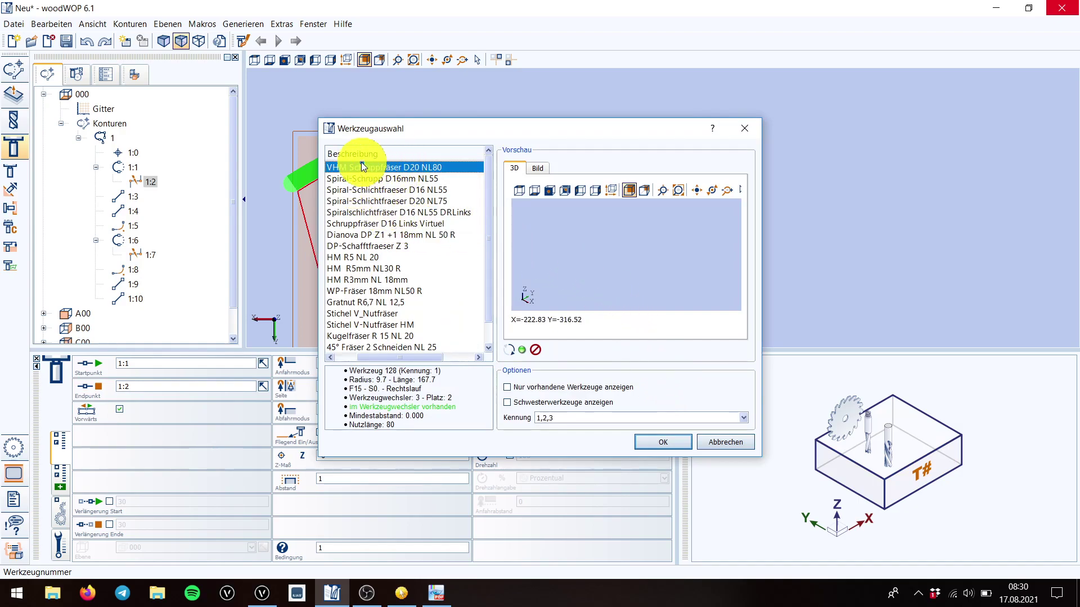
click(653, 439)
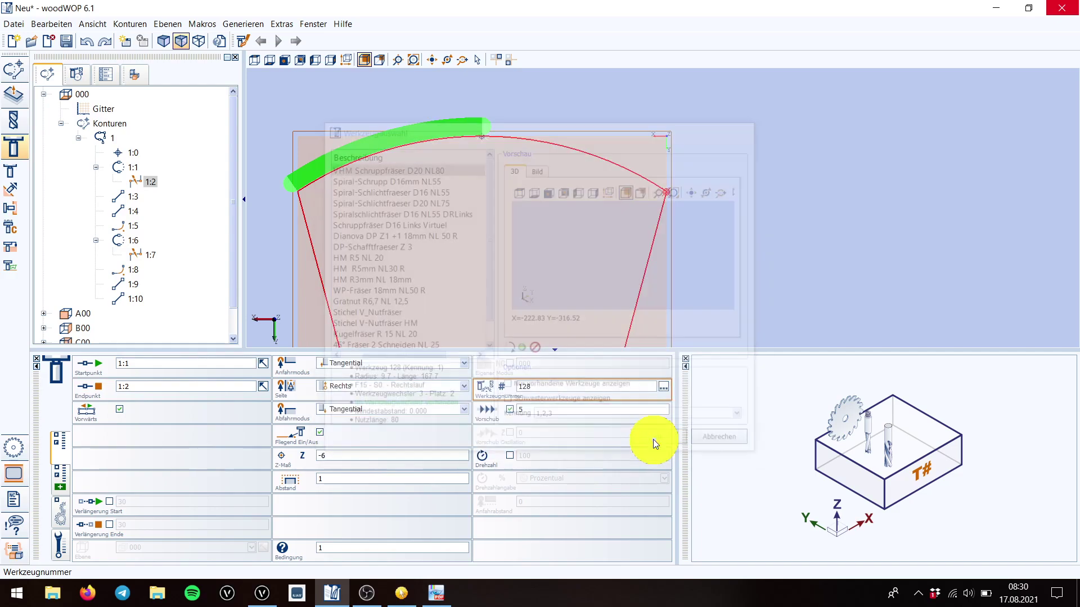
click(517, 410)
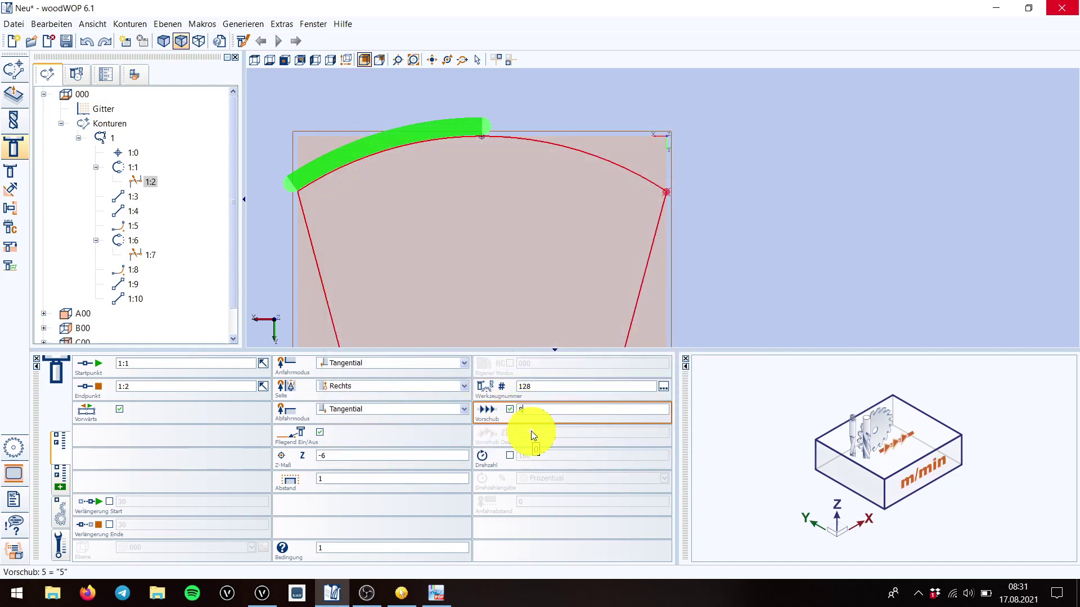
click(511, 410)
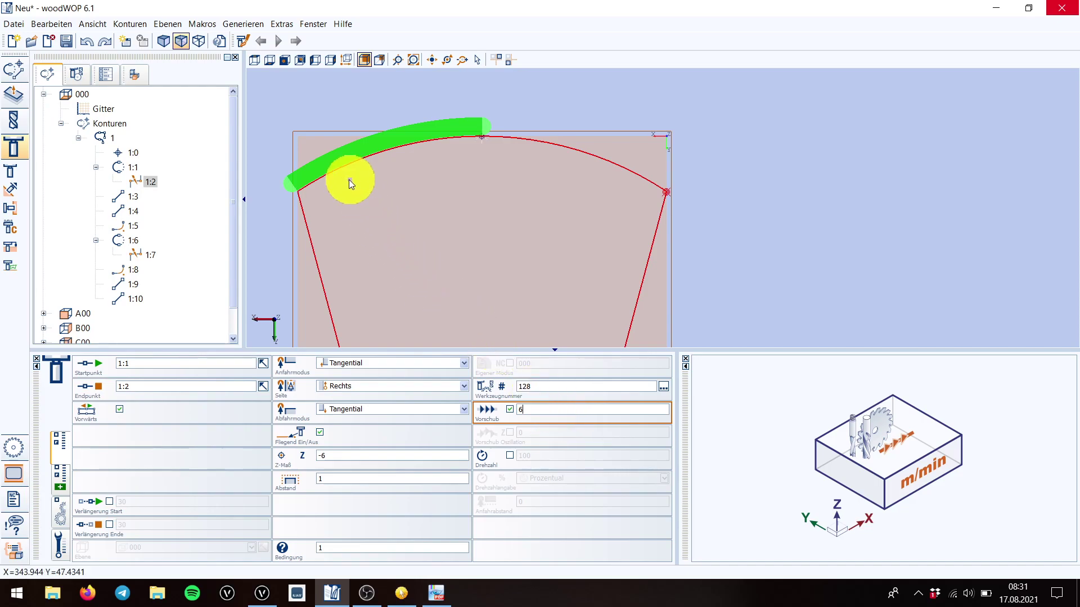
Enable the vertical milling's start and end extensions (Verlängerung Start and Ende) at 30 each.
scroll(310, 180, up, 4)
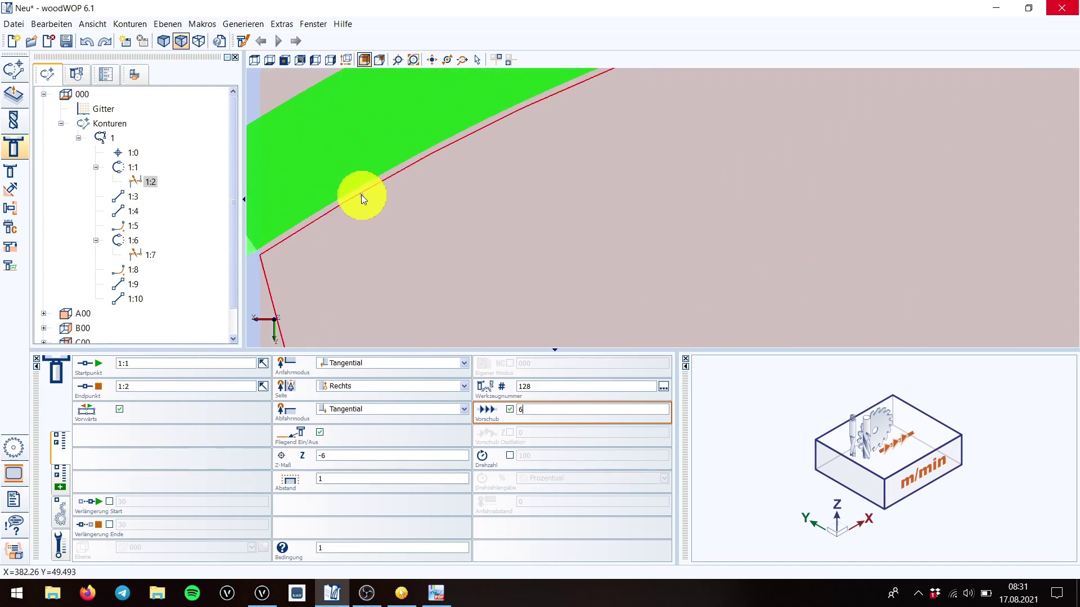
scroll(361, 195, down, 4)
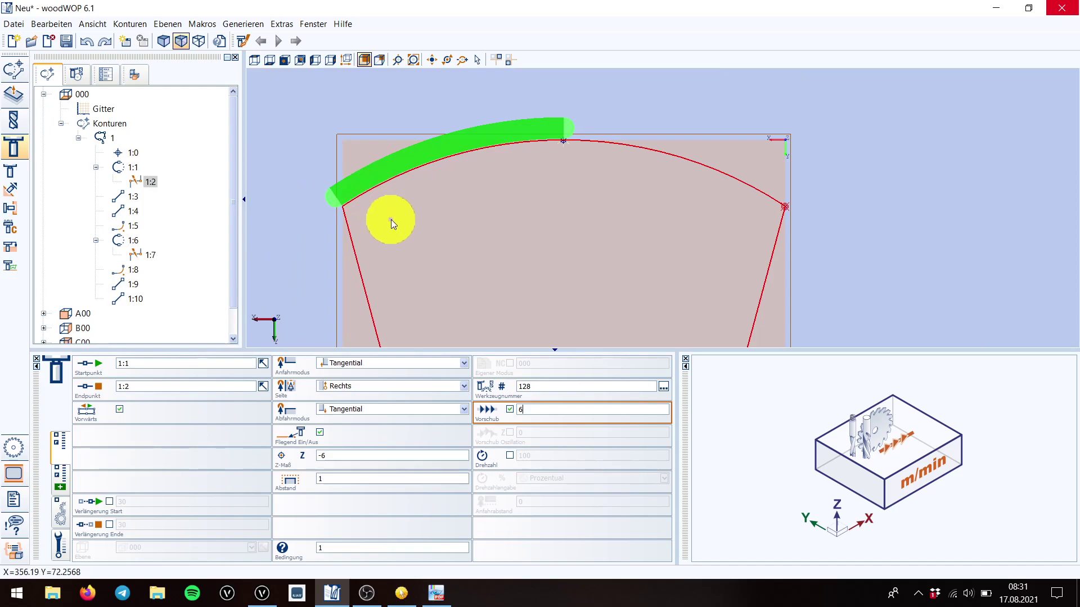
click(108, 501)
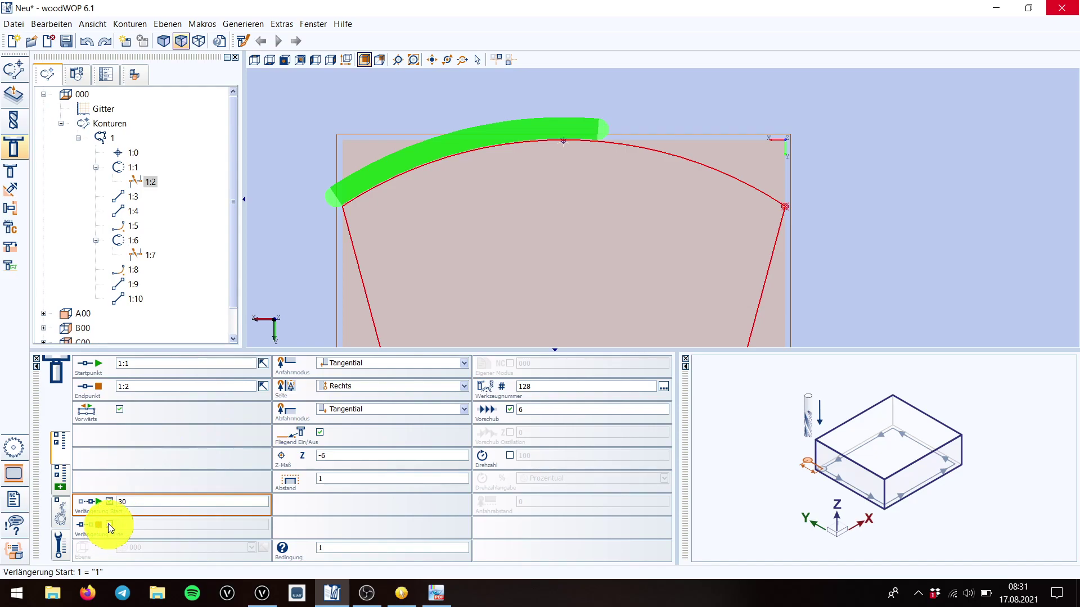
click(109, 525)
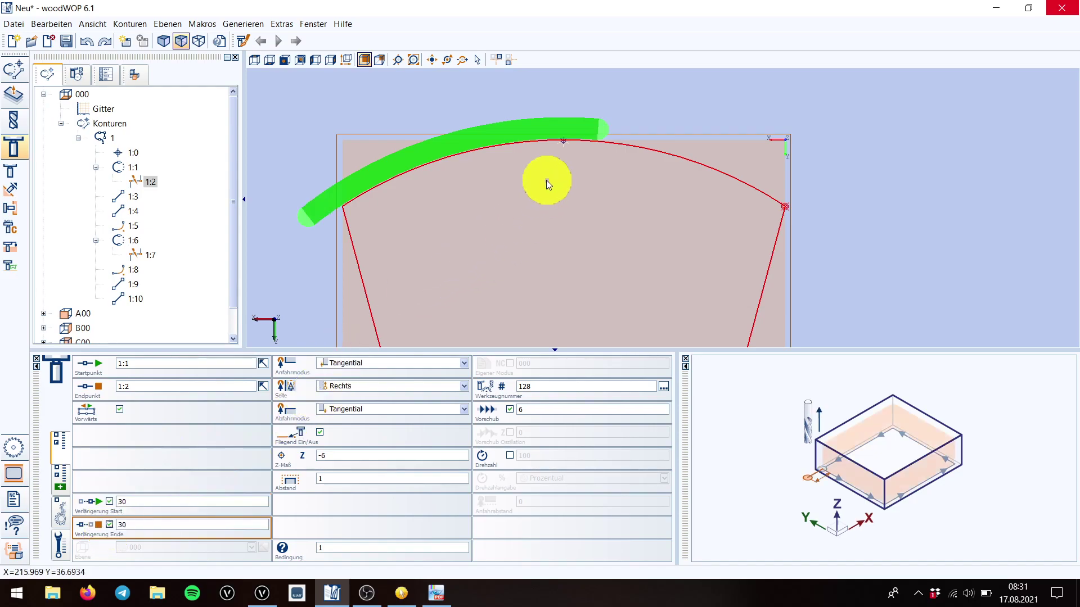
scroll(582, 130, up, 2)
scroll(582, 130, up, 1)
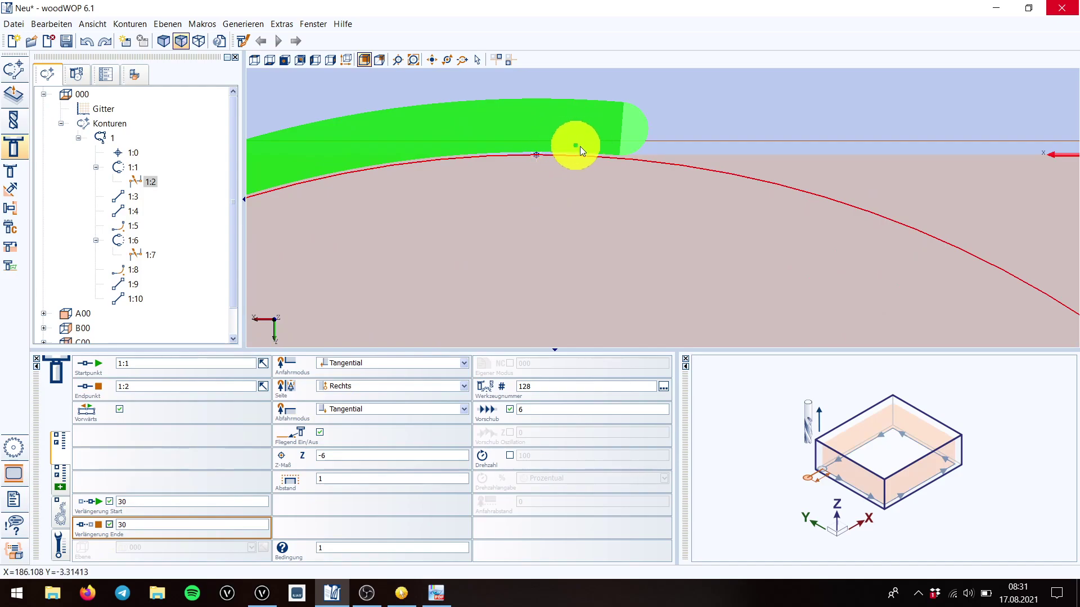
scroll(632, 162, up, 2)
scroll(635, 150, down, 2)
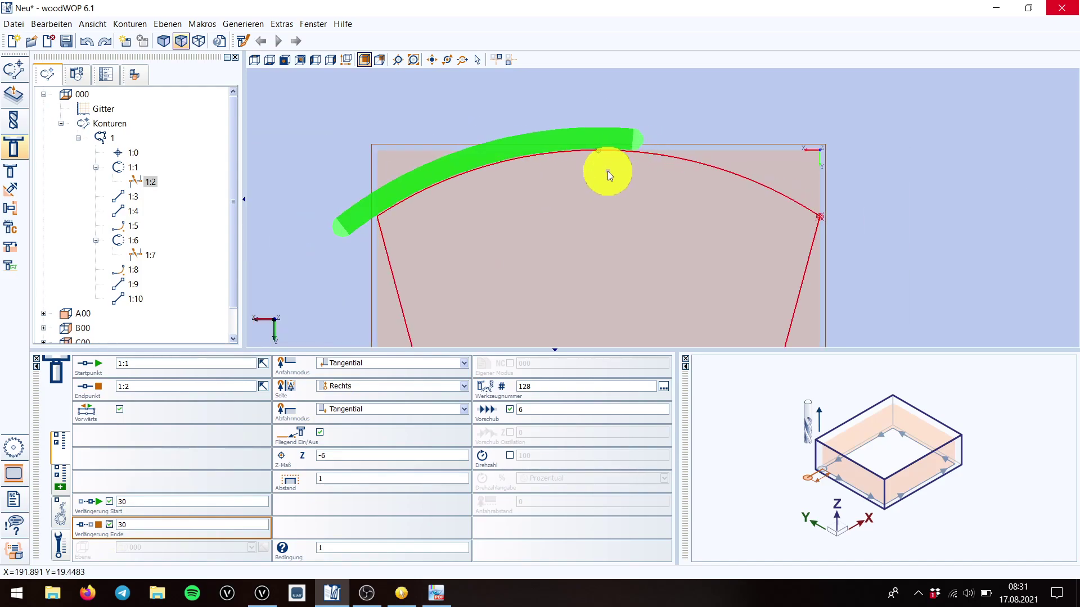
scroll(448, 99, down, 2)
scroll(514, 120, up, 2)
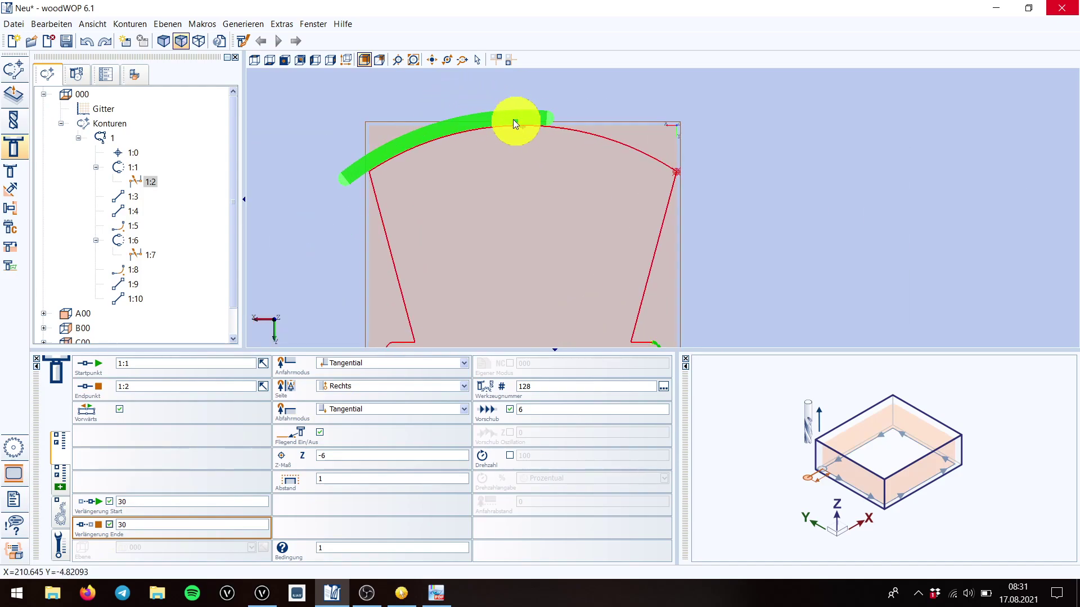
scroll(564, 110, up, 1)
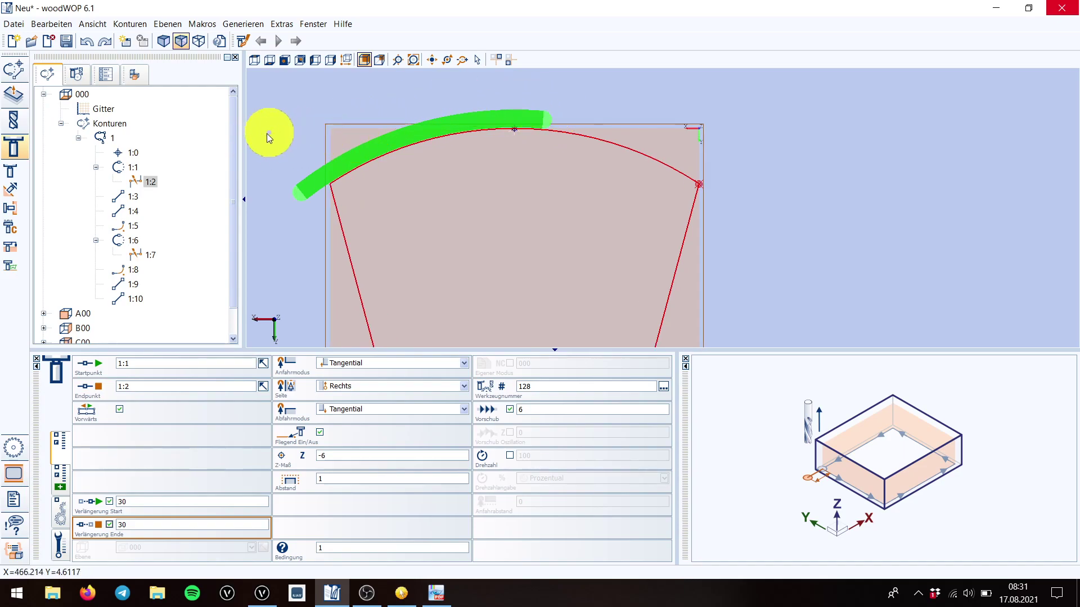
Duplicate the vertical milling operation of the top arc in the list of machining operations.
click(77, 74)
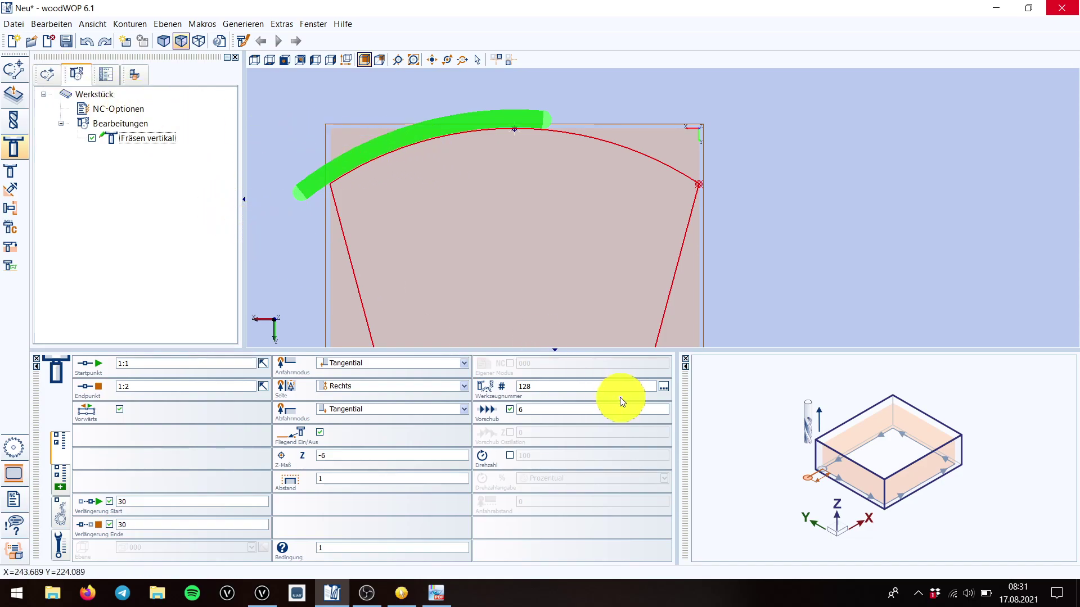
click(552, 387)
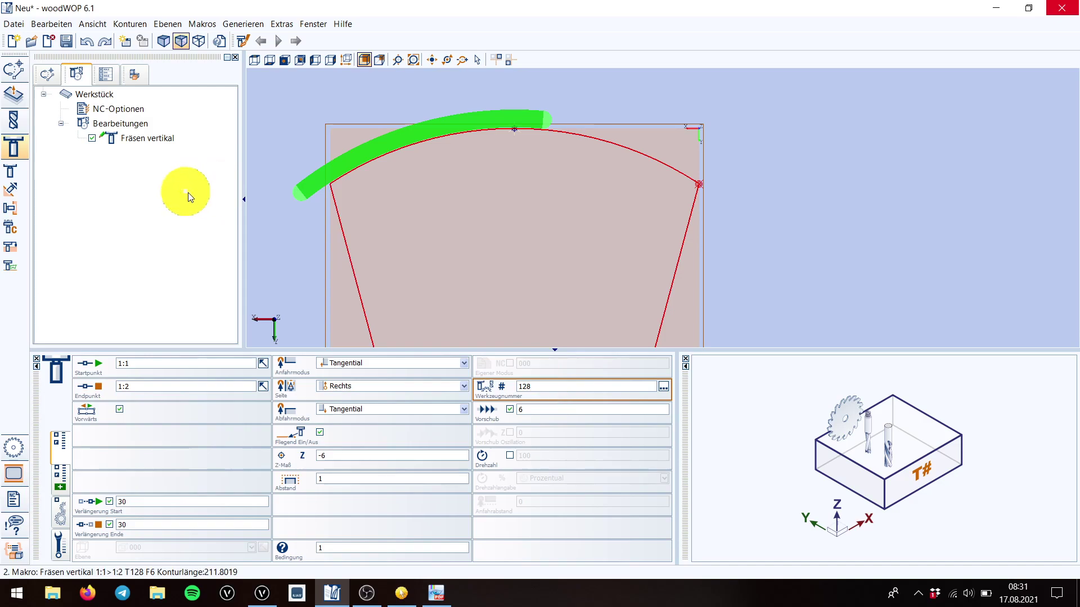
right_click(138, 140)
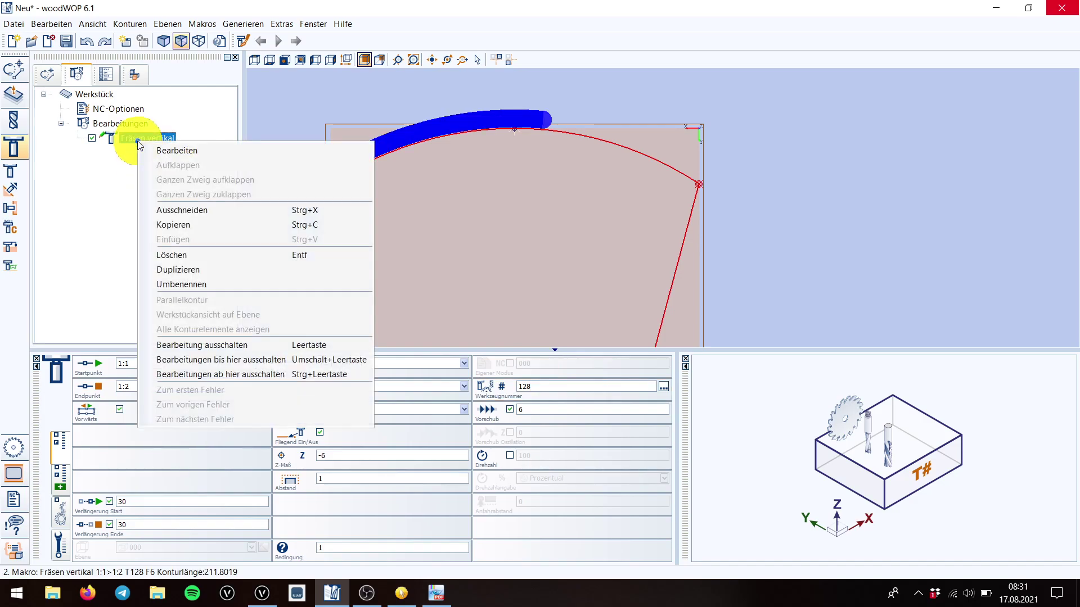
click(201, 268)
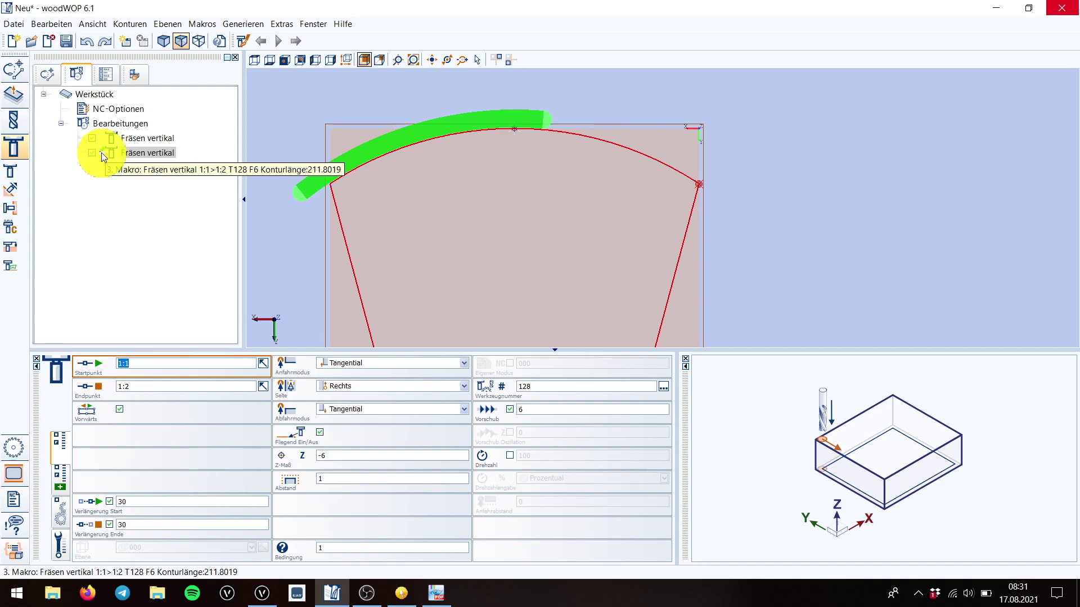
Rename the first of the two milling operations as "Fräsen vertikal Schrupp".
click(147, 140)
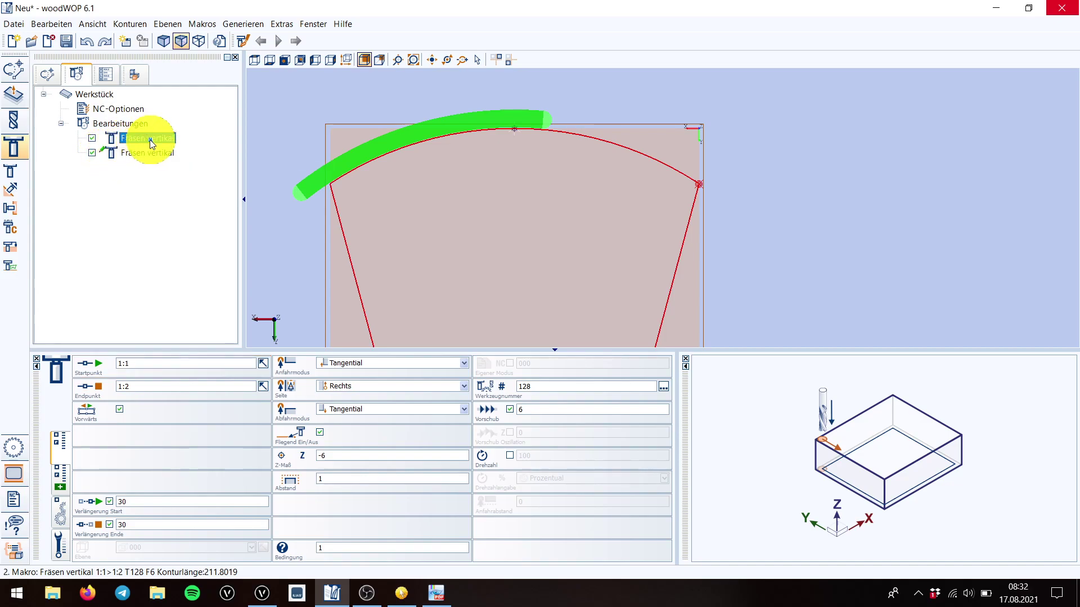
click(171, 138)
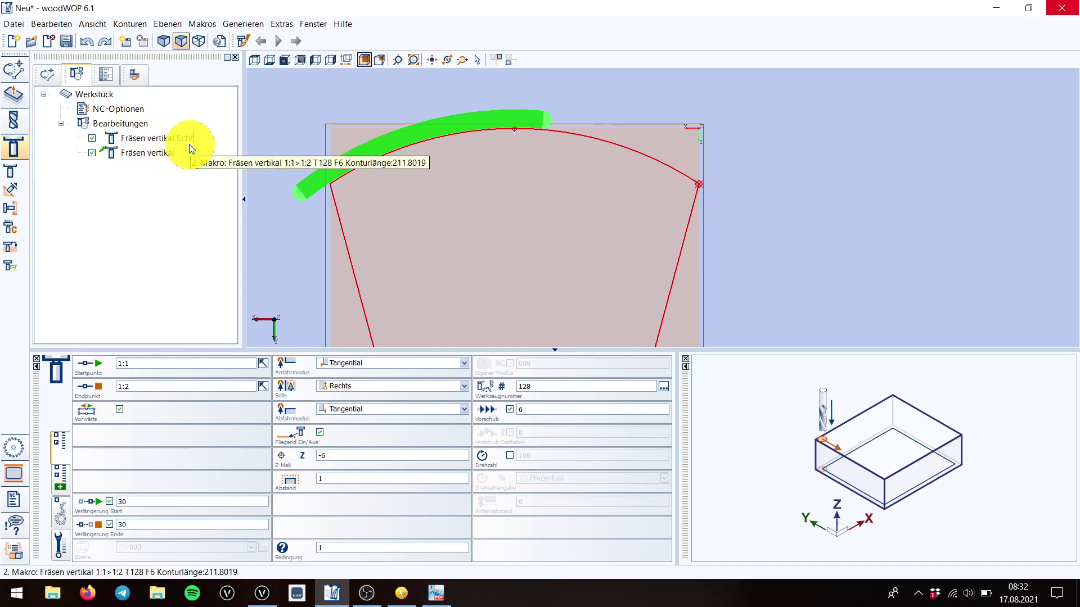
text(Schrupp)
key(Return)
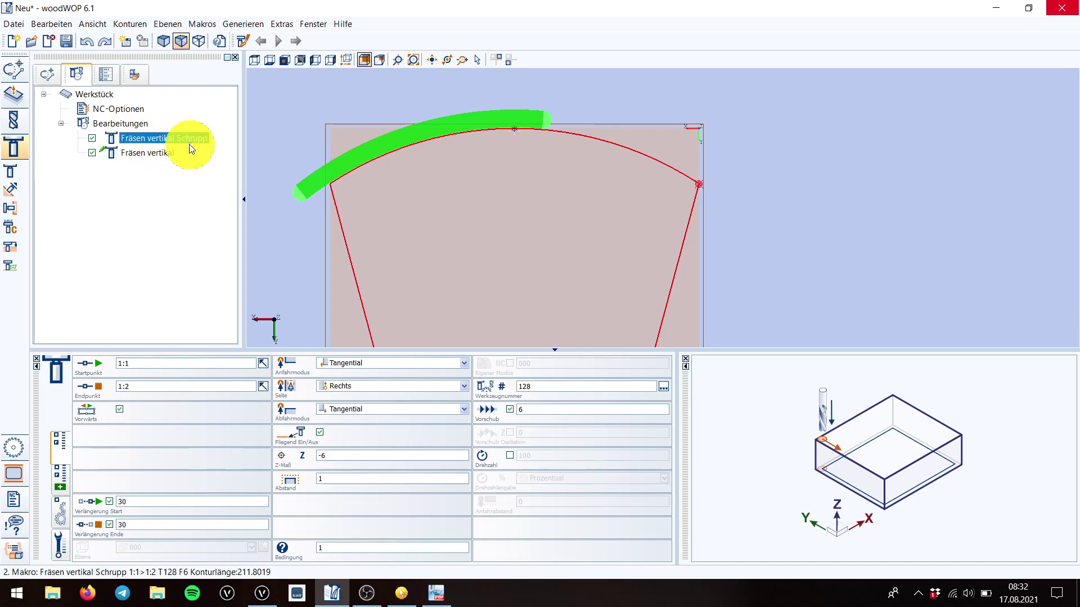
Set the second vertical milling's distance from the contour (Abstand) to 0 and its feed rate to 8 m/min.
click(153, 157)
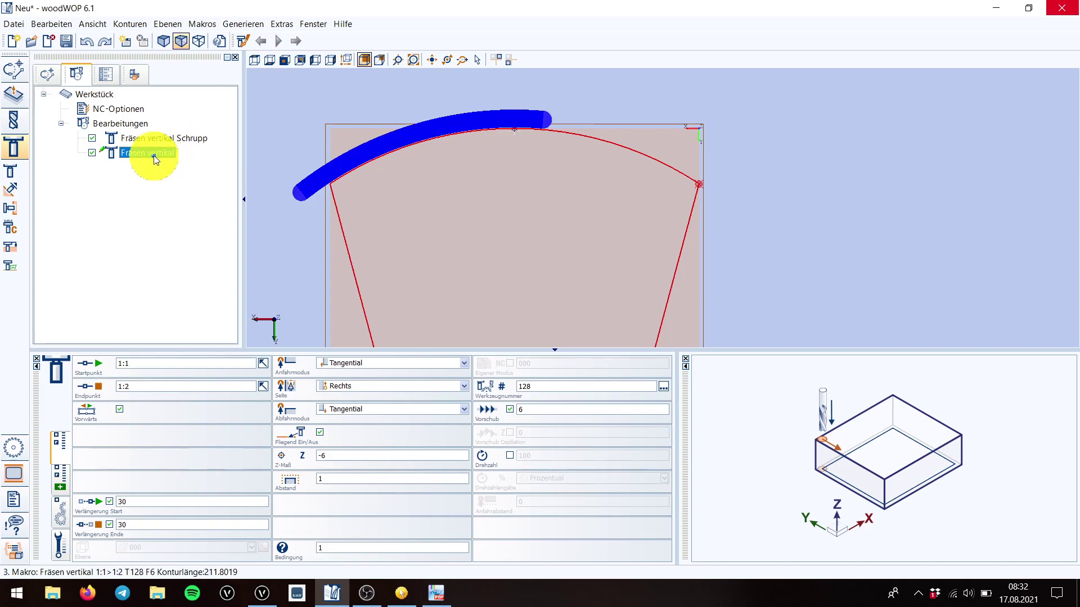
click(344, 482)
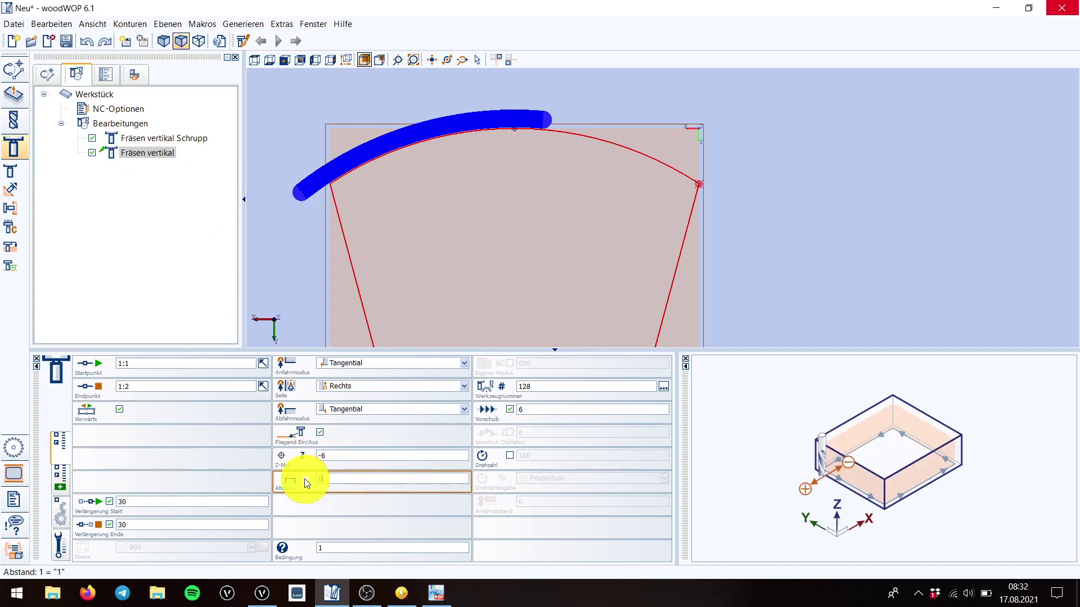
text(0)
click(531, 409)
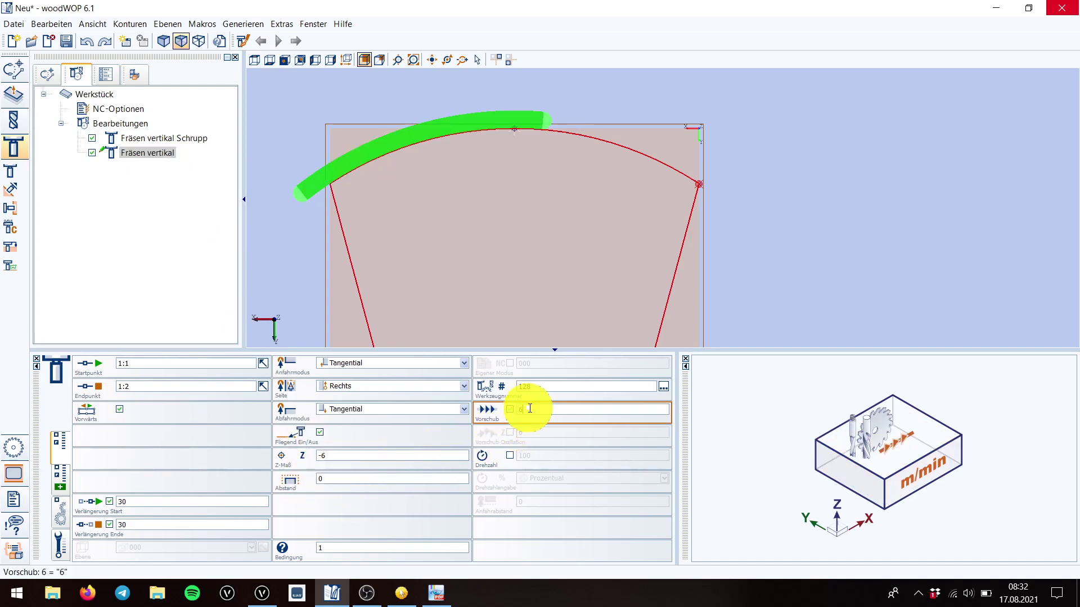
drag(531, 408, 513, 409)
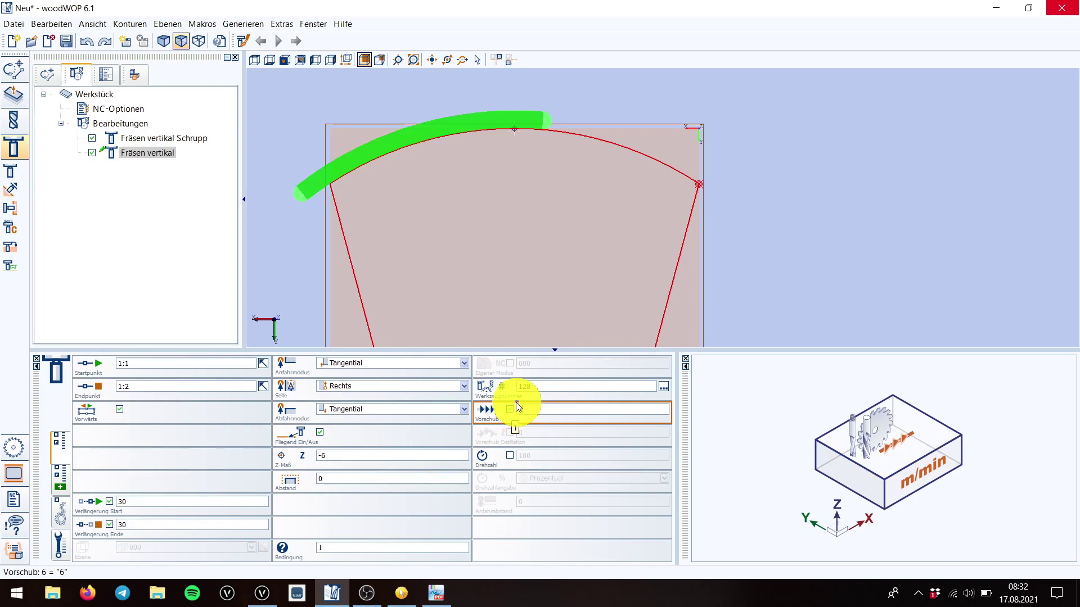
Assign finishing tool 131, Spiral-Schlichtfraeser D20 NL75, to the second vertical milling.
click(663, 387)
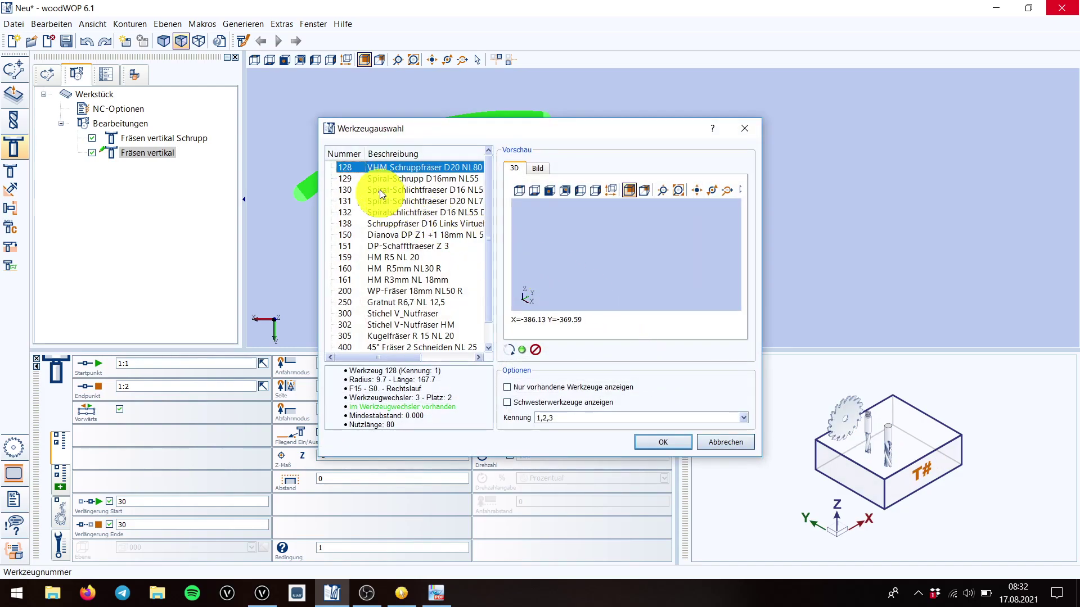
click(388, 201)
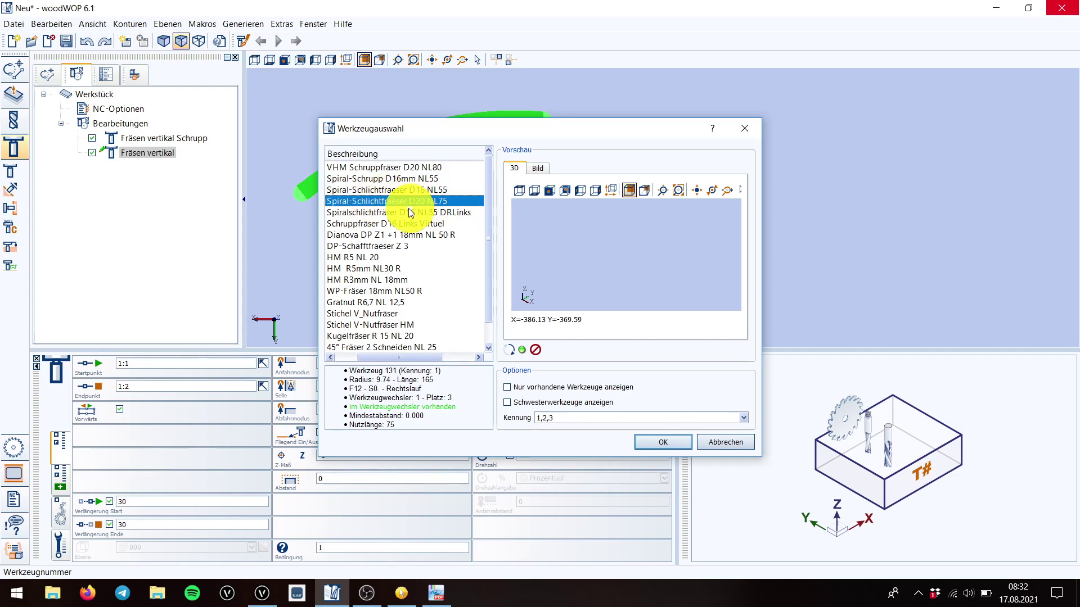
click(651, 444)
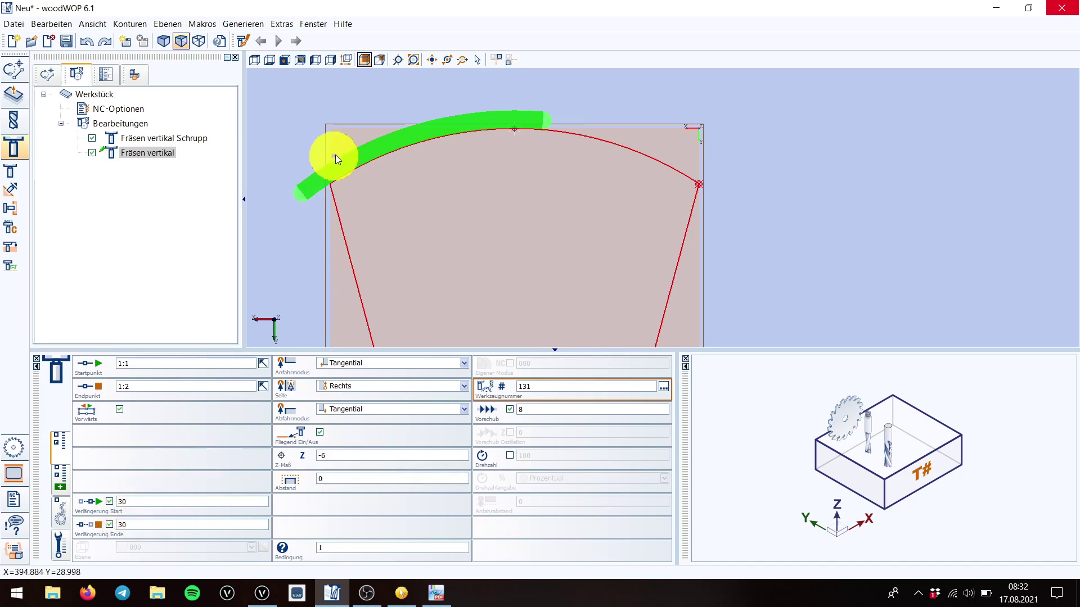
Set the second vertical milling's start extension (Verlängerung Start) to 10.
scroll(333, 155, up, 1)
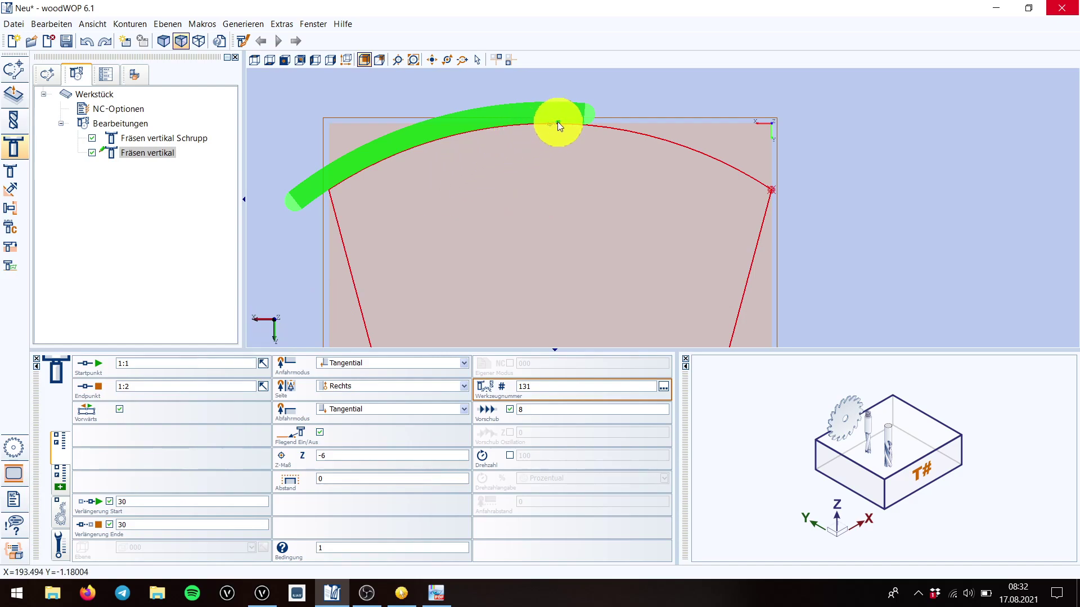
scroll(558, 121, up, 1)
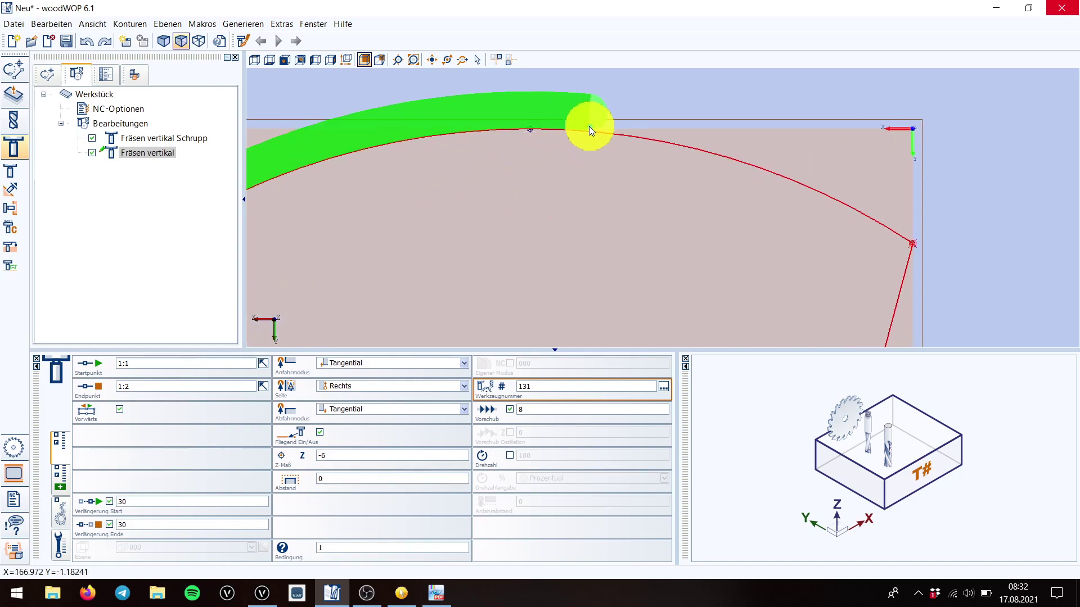
click(575, 132)
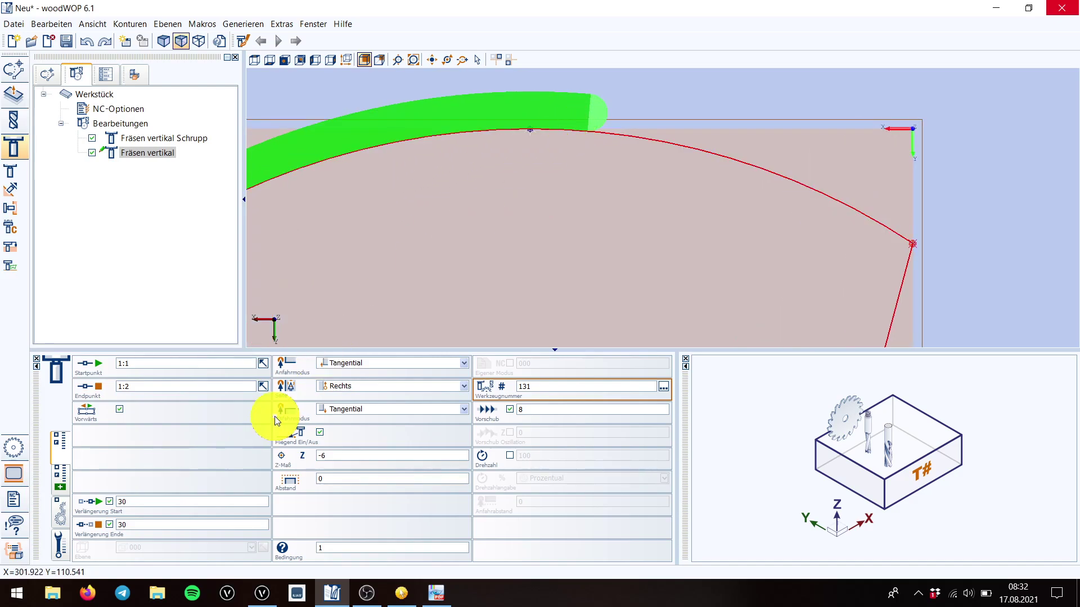
click(120, 502)
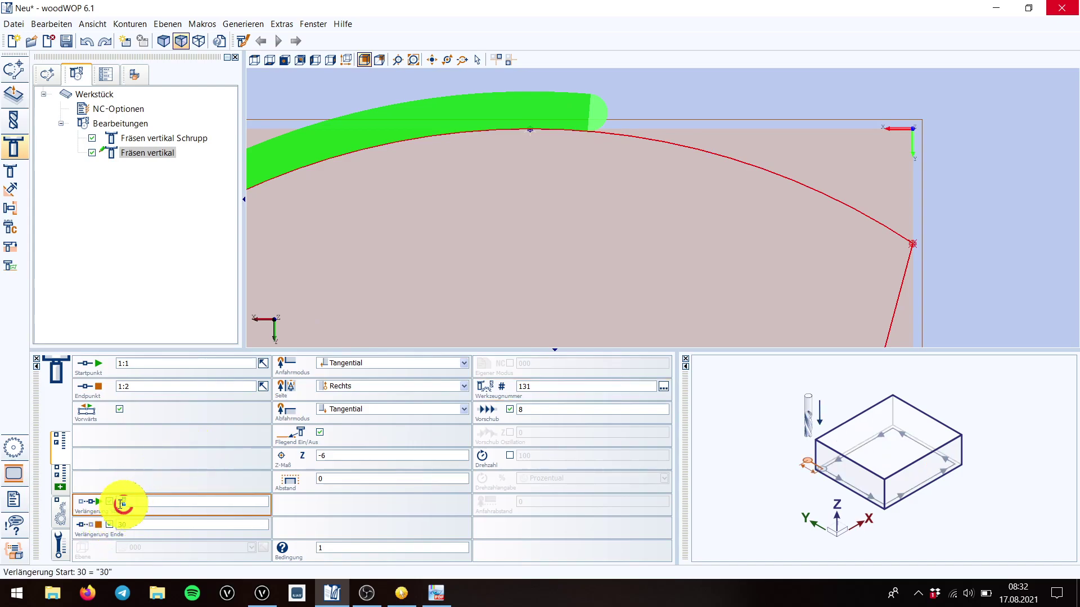
text(10)
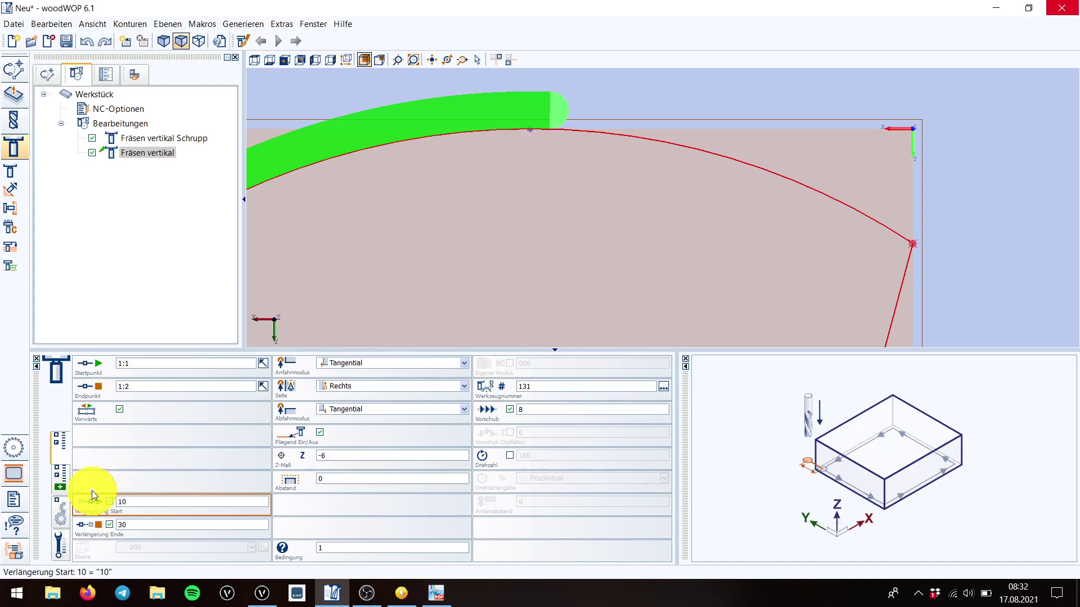
scroll(629, 204, down, 1)
scroll(628, 204, down, 1)
scroll(506, 201, up, 1)
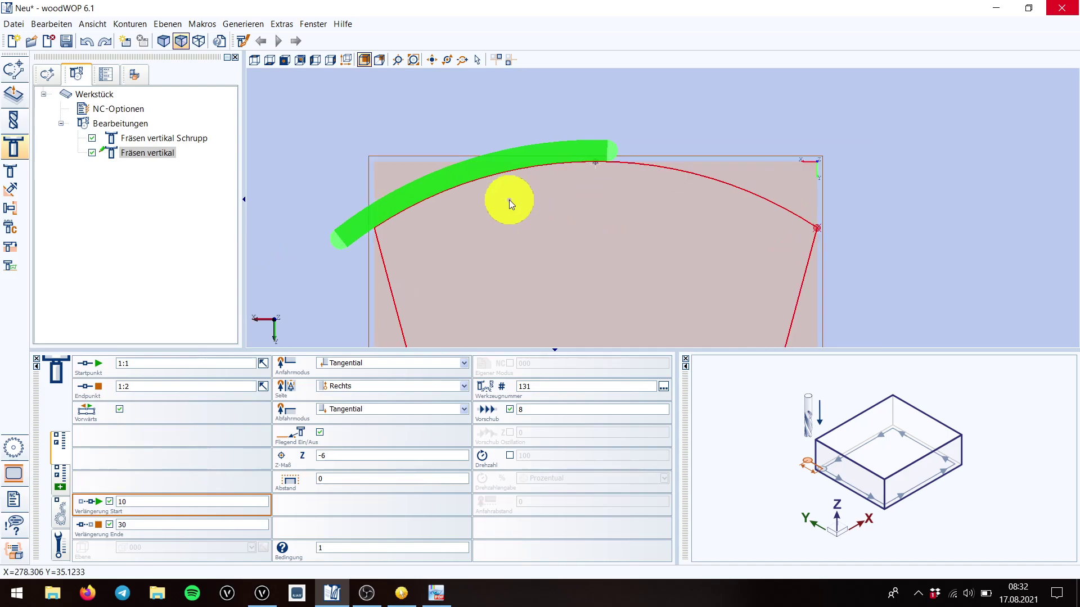
scroll(503, 204, up, 1)
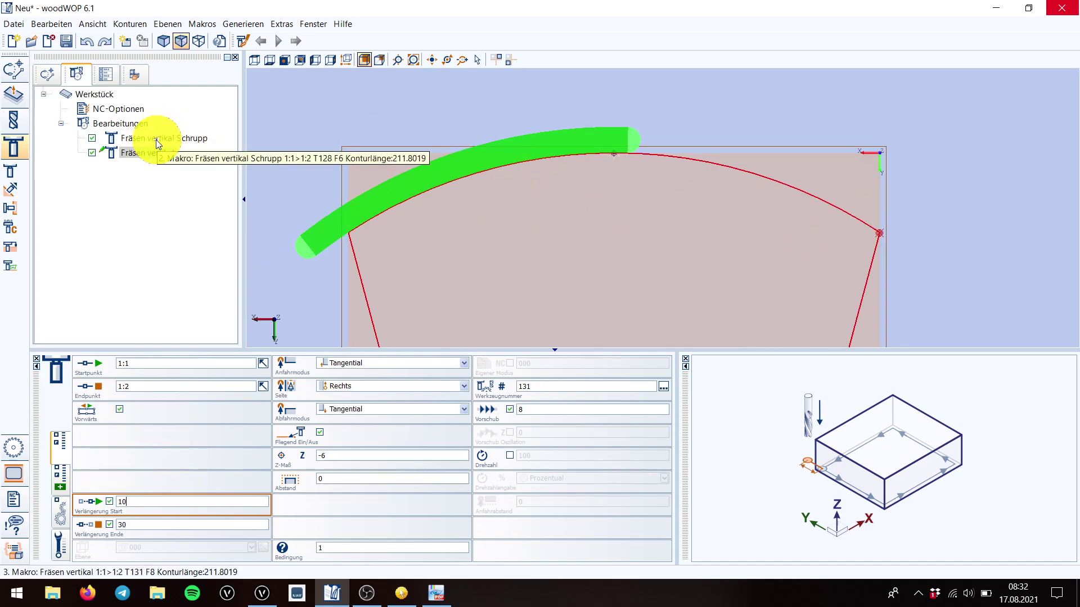
scroll(674, 134, down, 1)
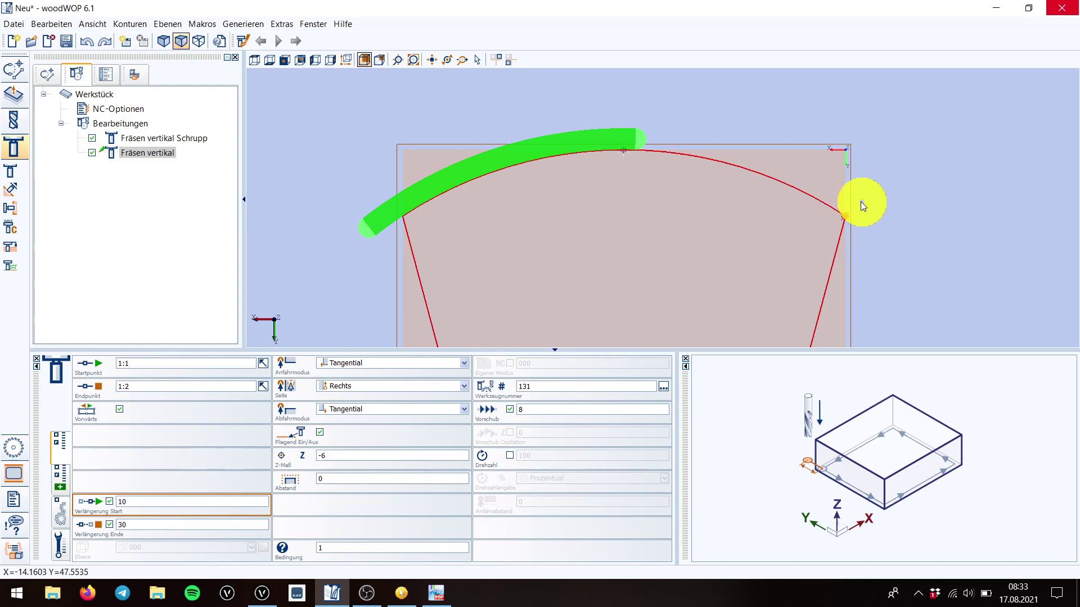
Switch off the two existing vertical millings and add a new vertical milling operation.
click(91, 142)
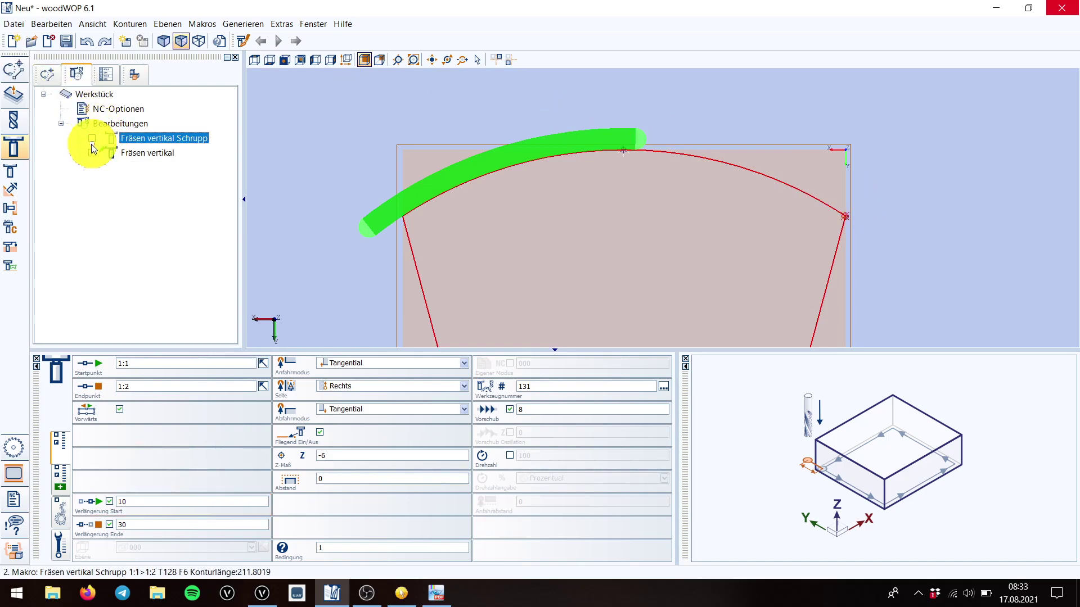
click(93, 153)
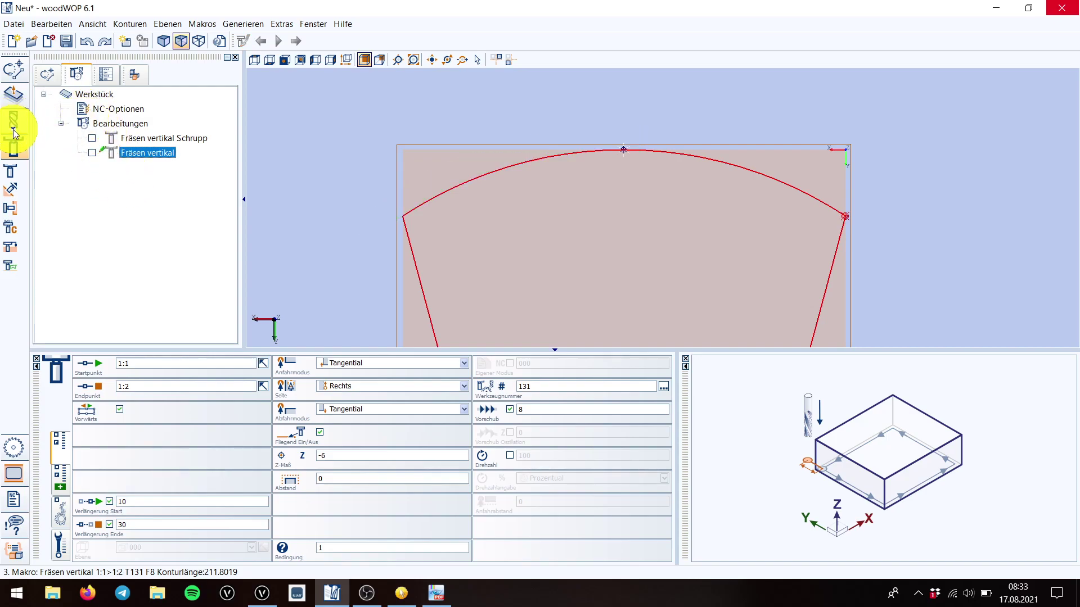
click(14, 148)
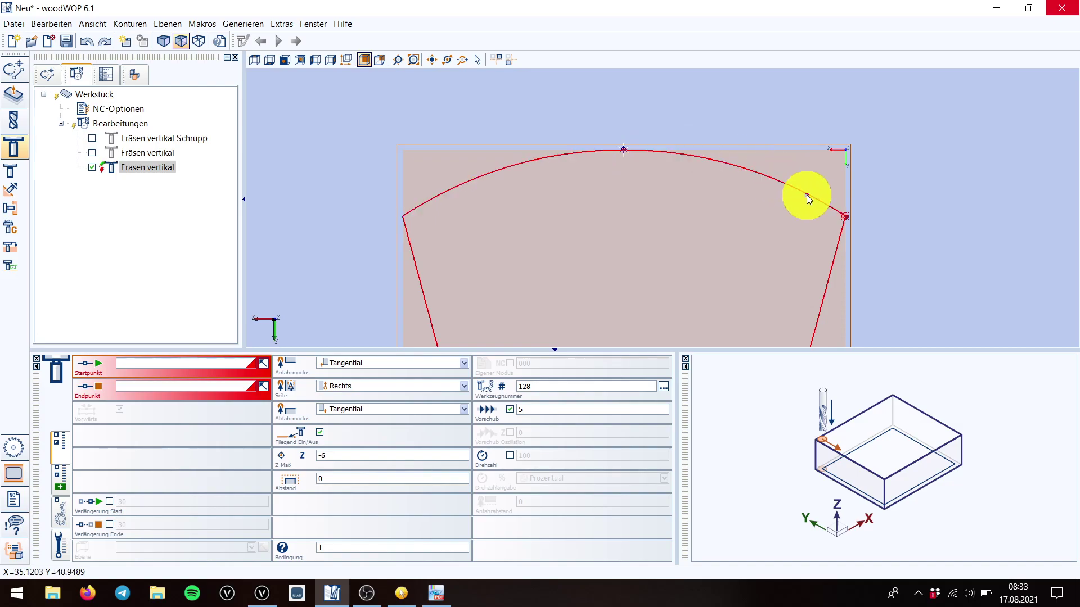
Set the new vertical milling's start point to contour element 1:1 and its end point to 1:0.
click(629, 158)
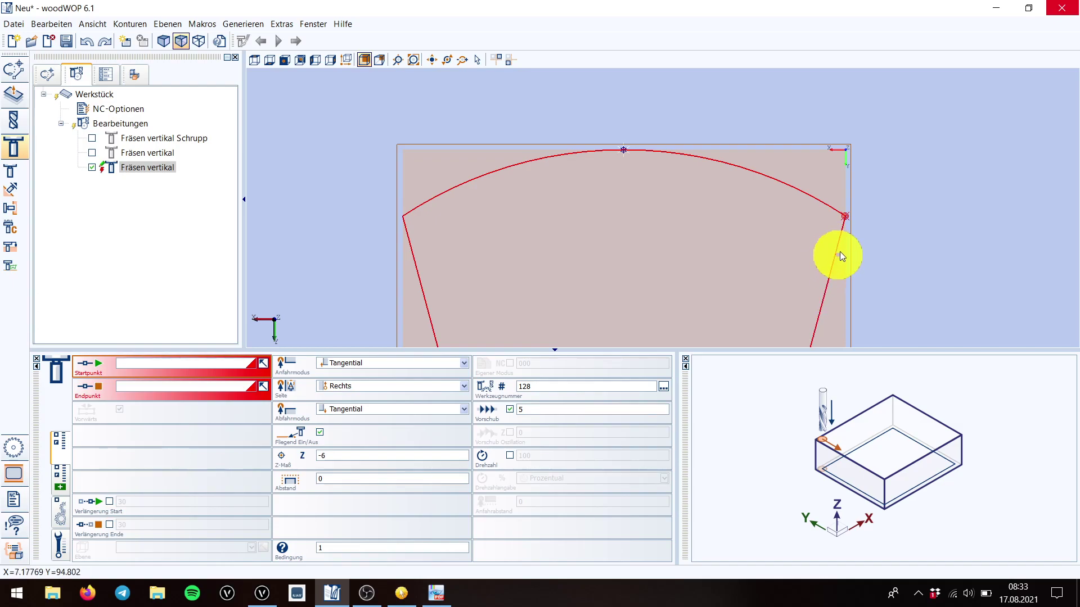
click(845, 217)
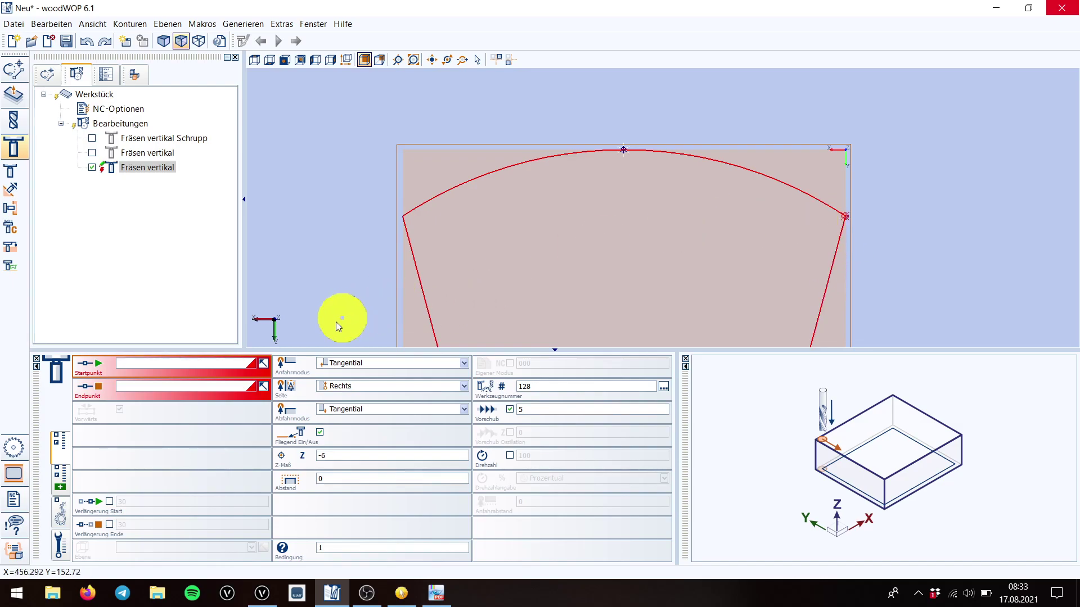
click(262, 365)
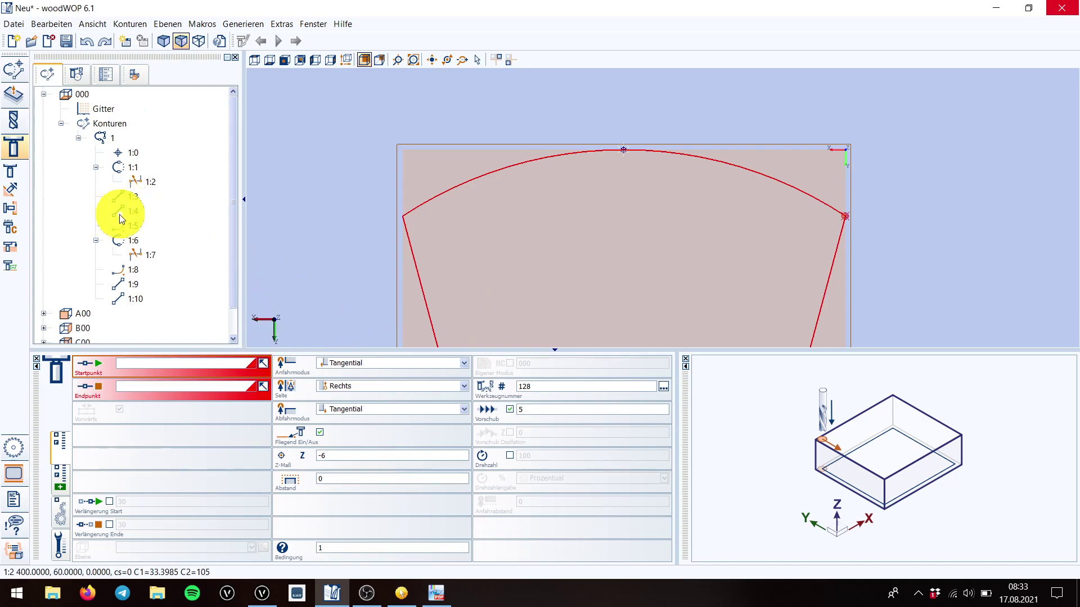
click(132, 168)
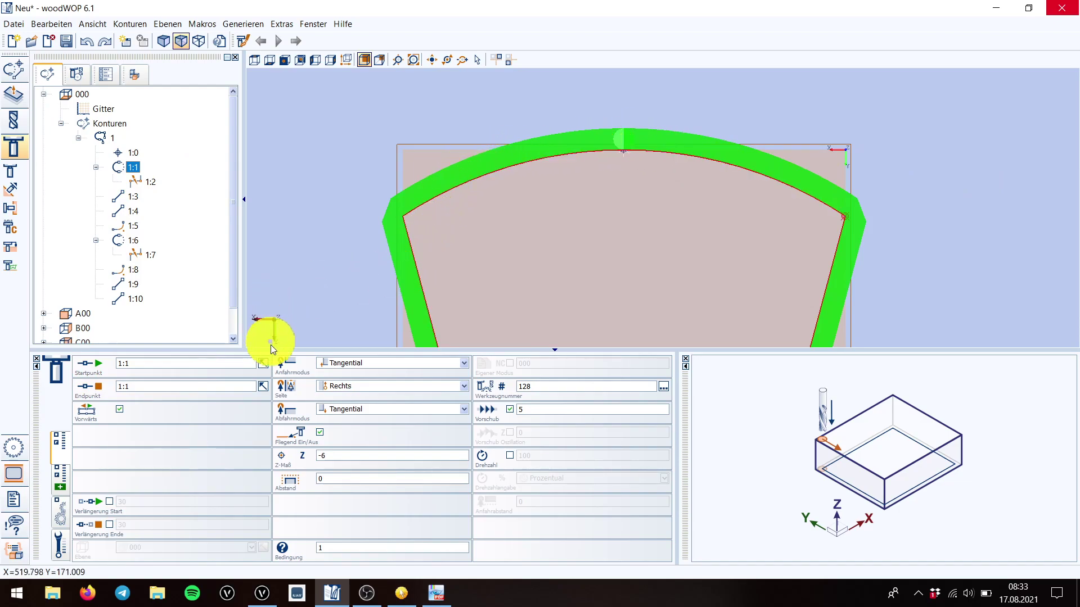
click(264, 392)
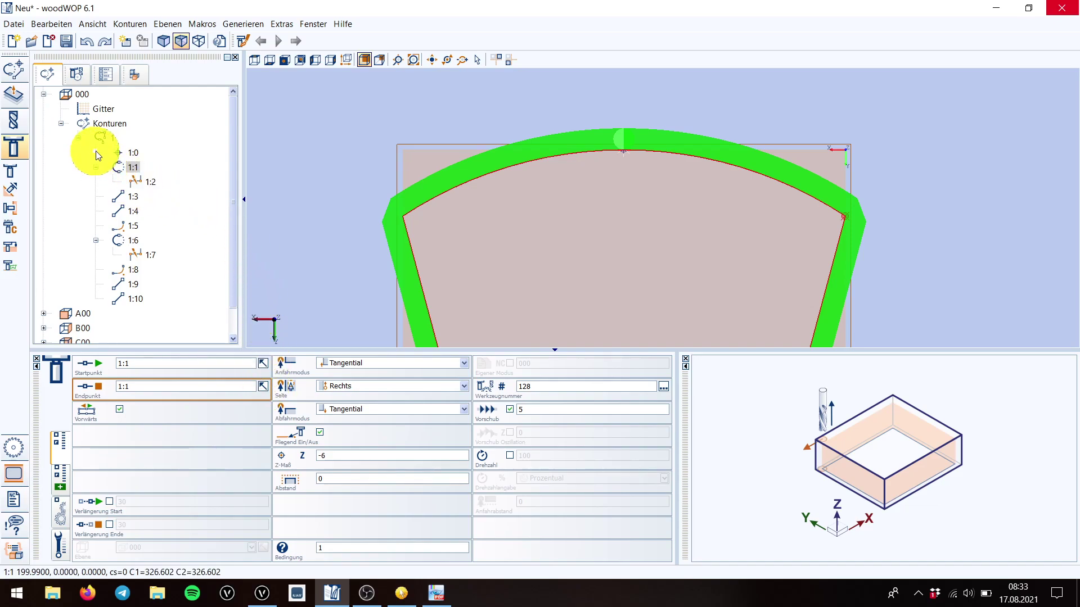
click(117, 154)
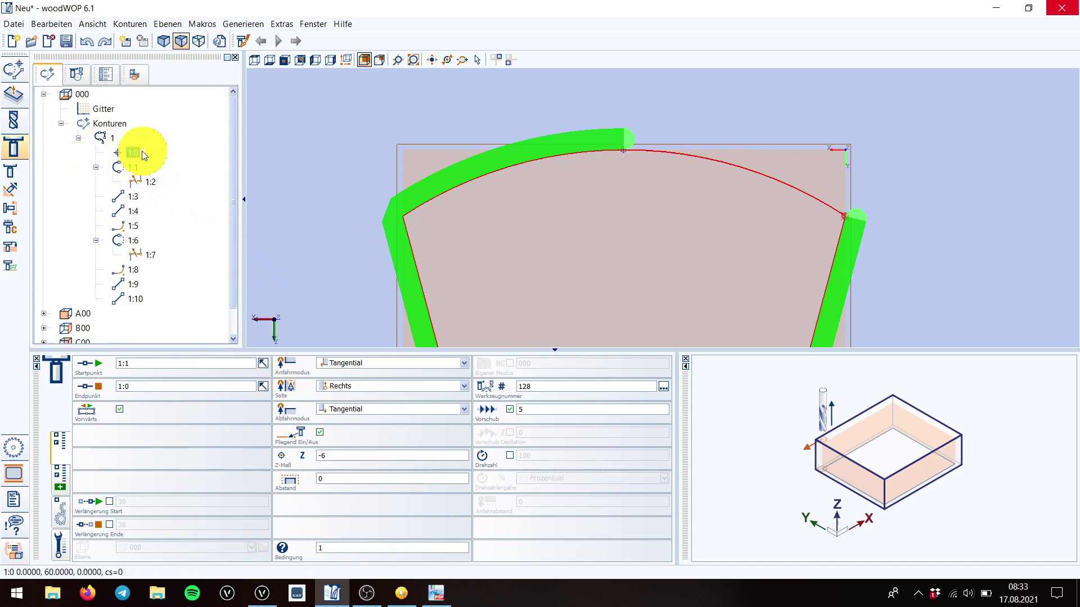
scroll(375, 96, down, 2)
scroll(444, 105, up, 1)
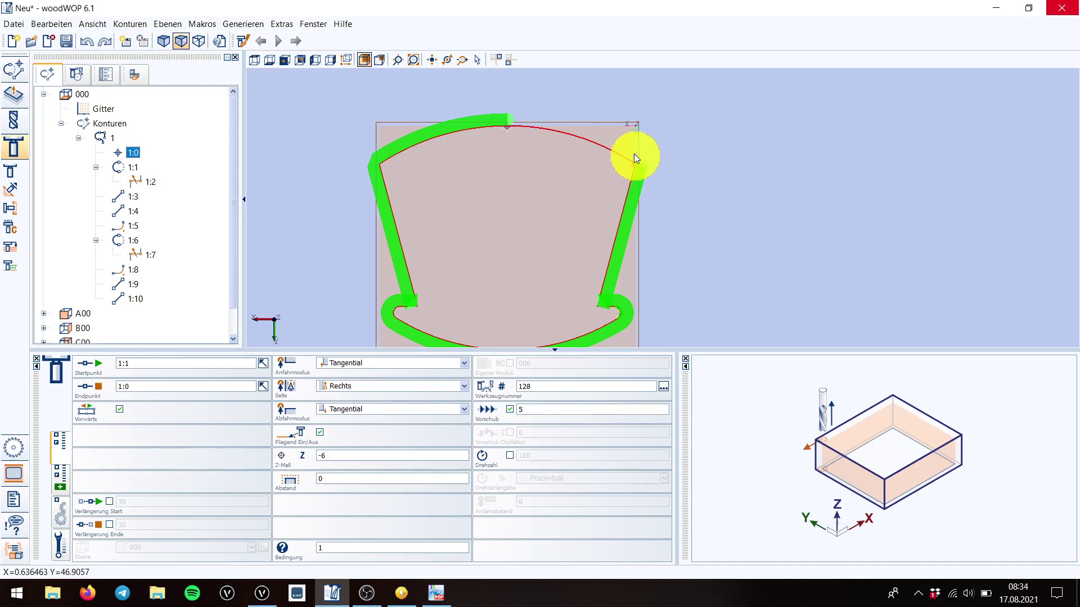
scroll(635, 155, up, 1)
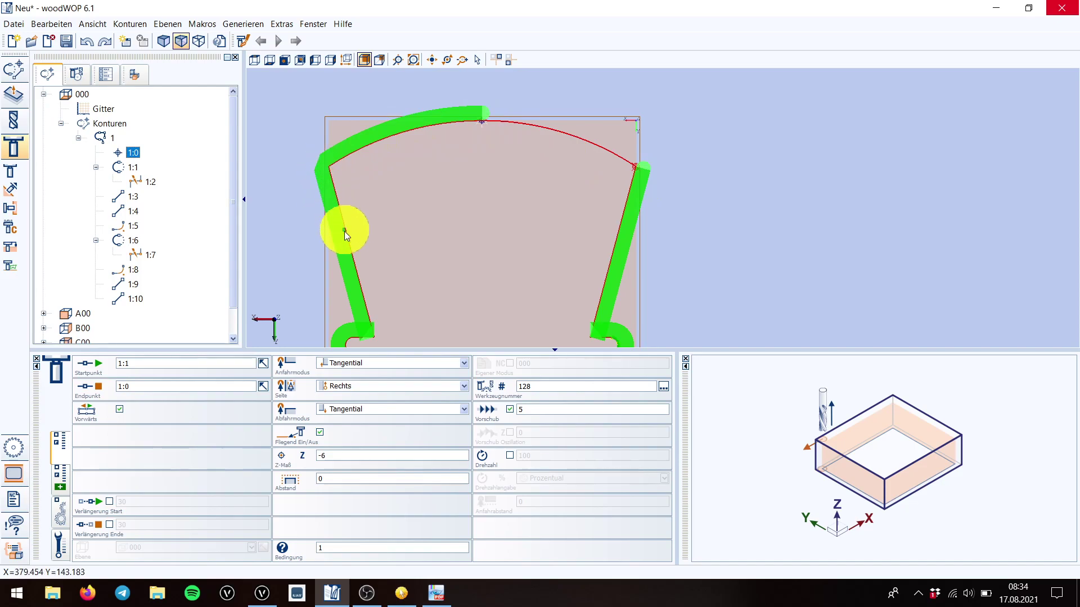
Reverse the milling direction by disabling Vorwärts and set the machining side (Seite) to Links.
click(121, 410)
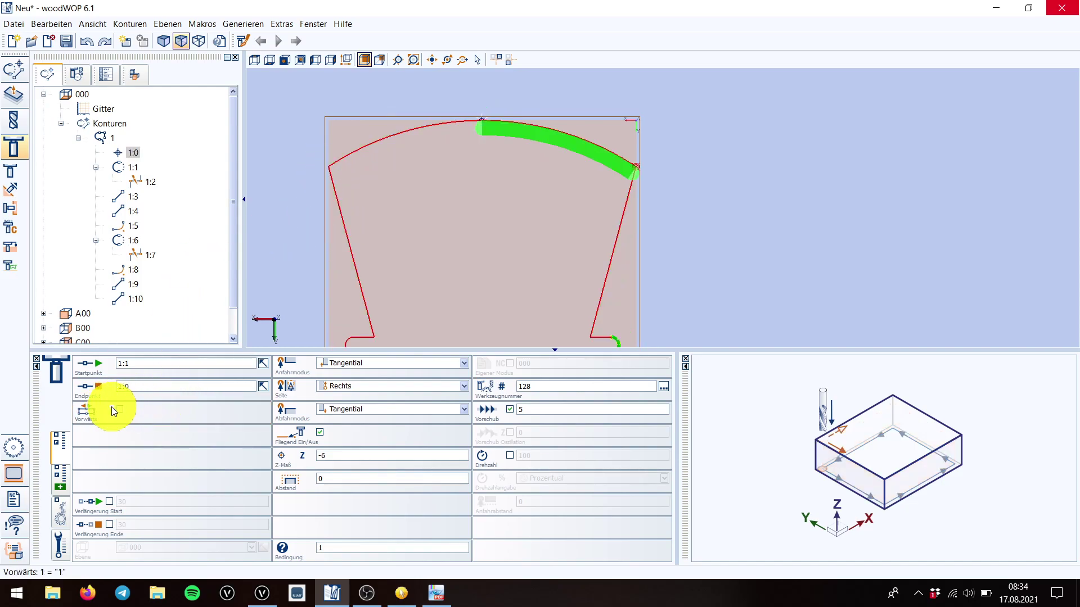
scroll(522, 103, up, 2)
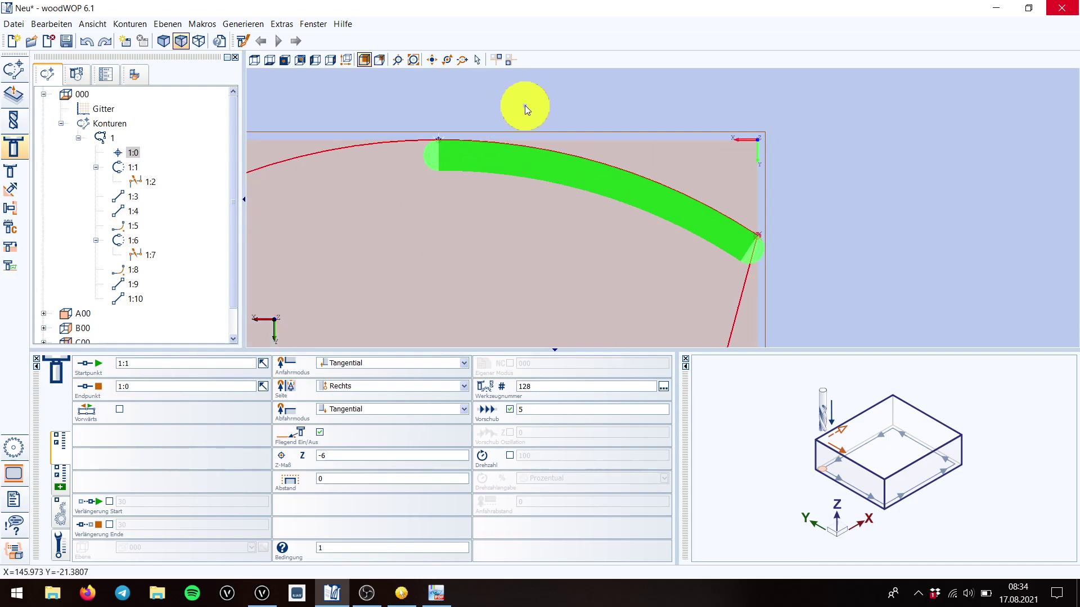
click(365, 387)
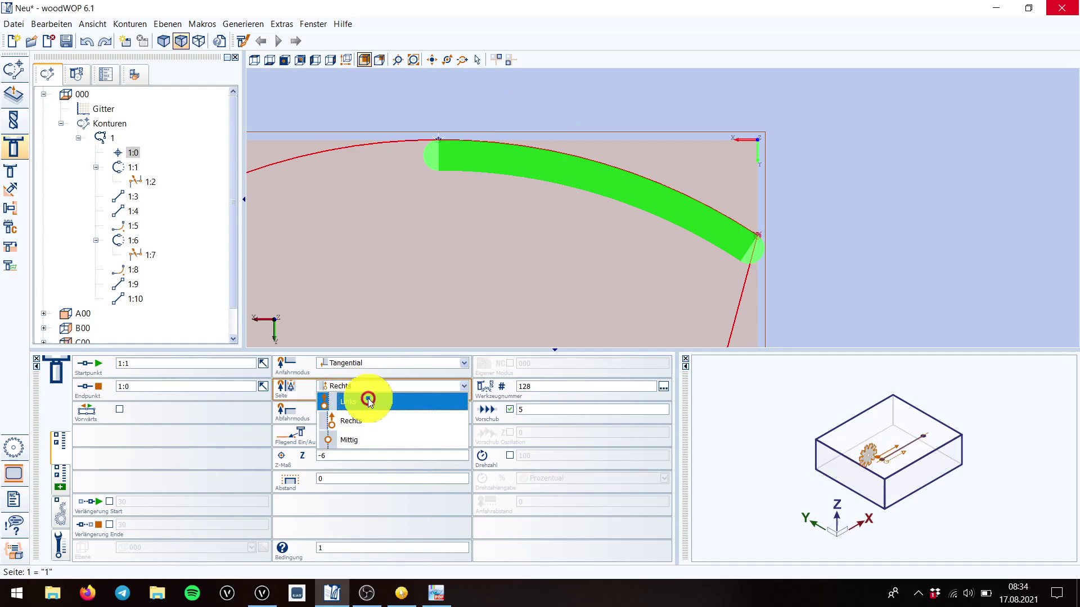
click(368, 398)
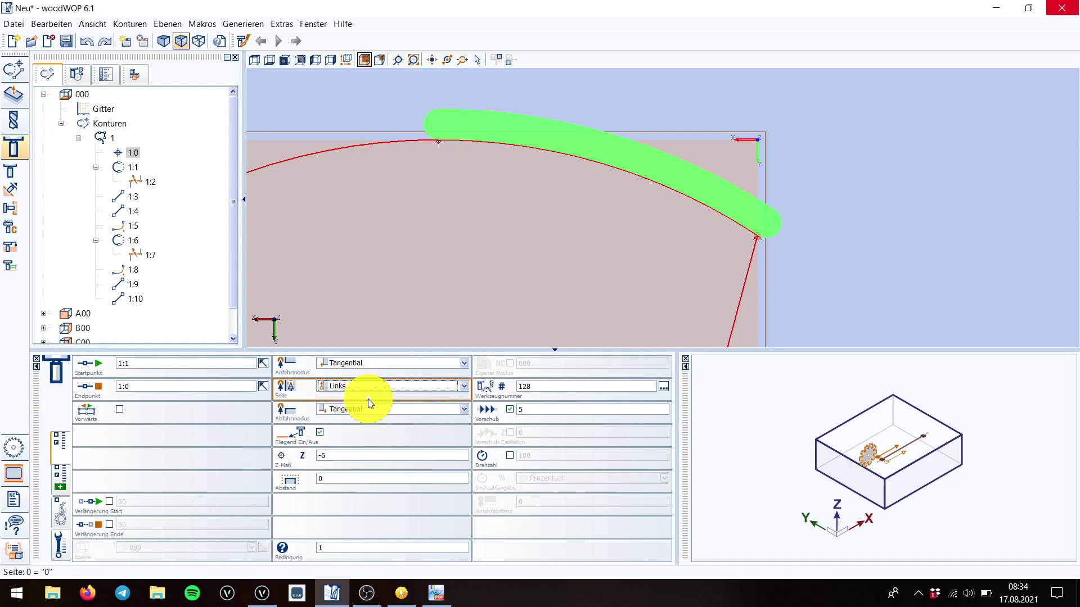
Set the new milling's distance from the contour (Abstand) to 1 and assign roughing tool 138, Schruppfräser D16 Links Virtuel.
click(326, 478)
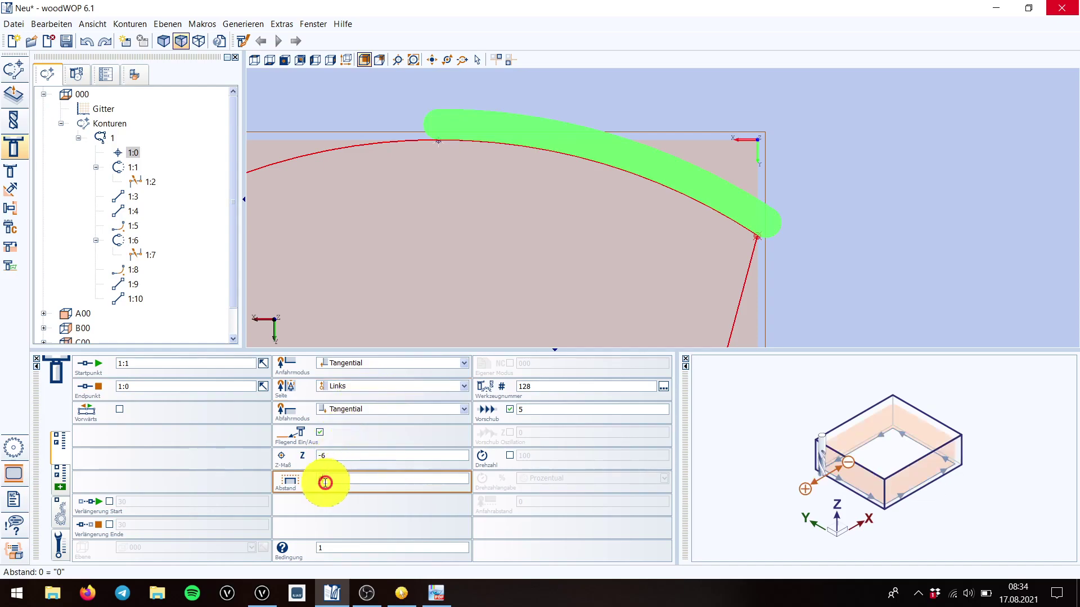
text(1)
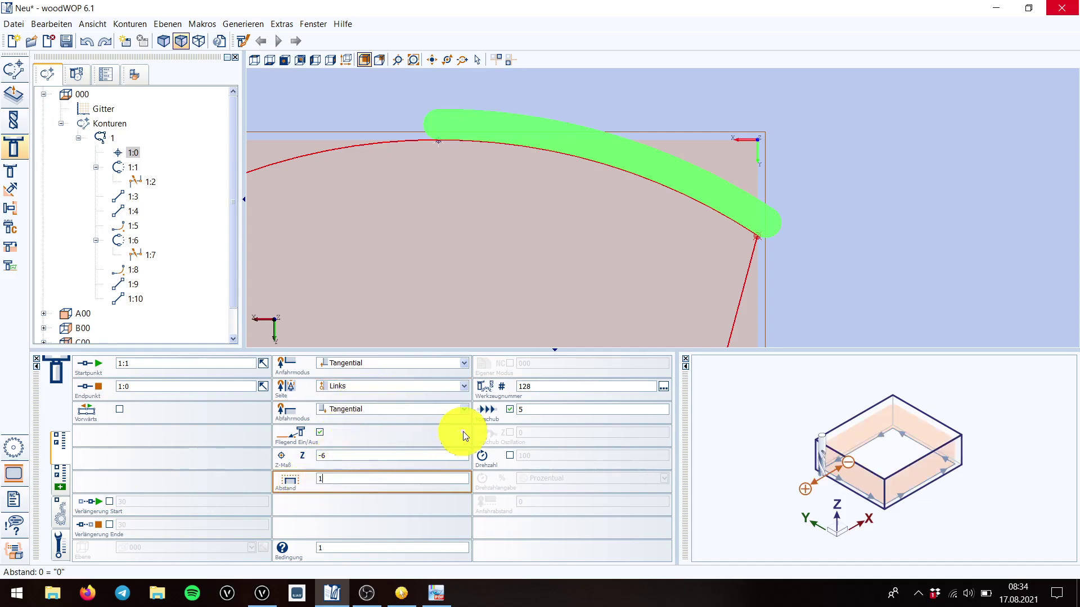
click(538, 394)
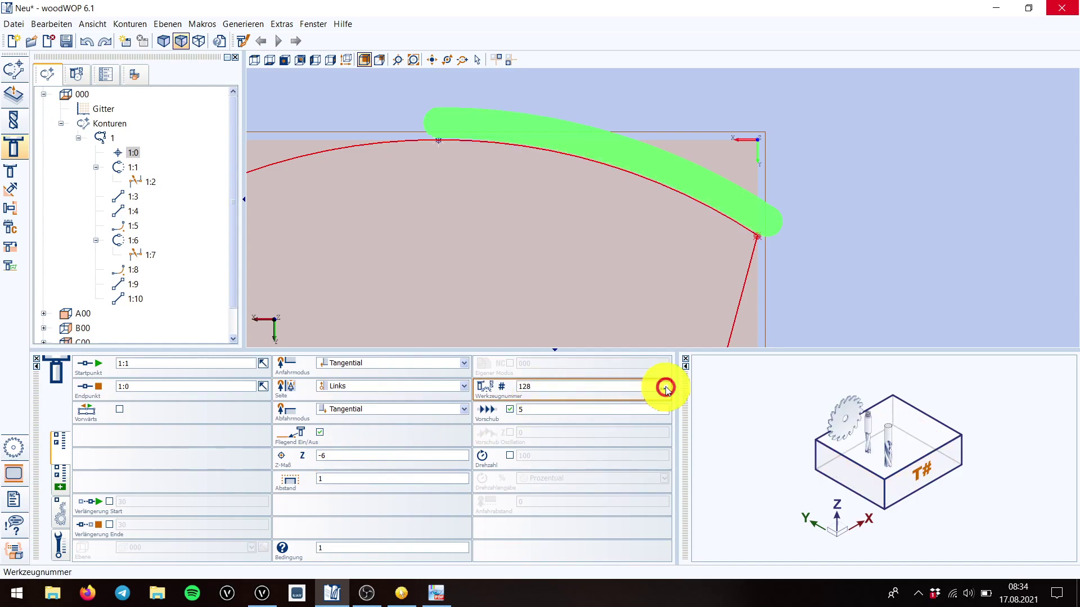
click(666, 387)
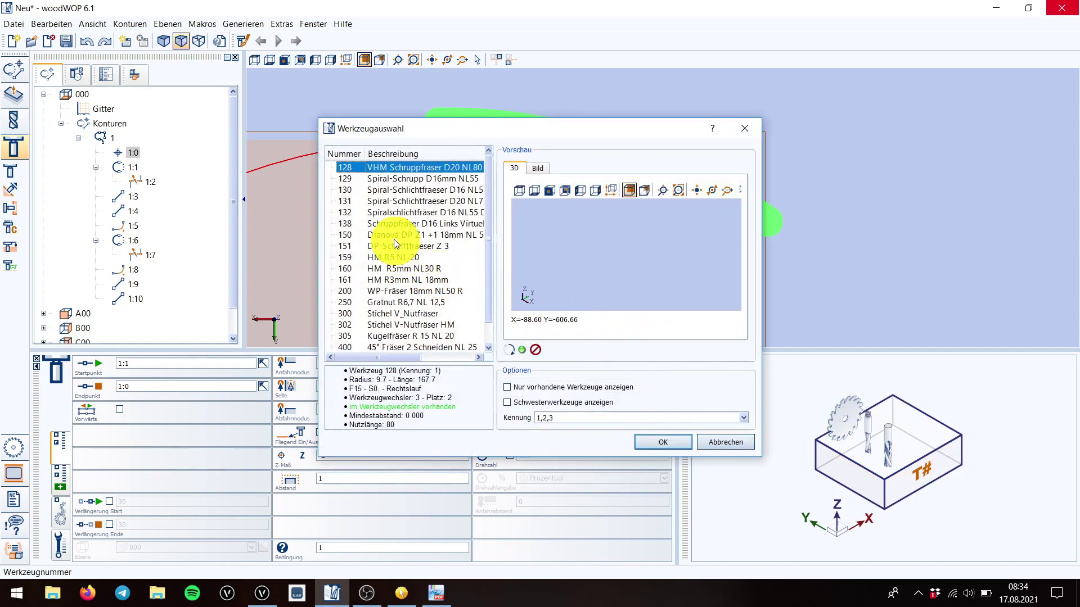
click(387, 225)
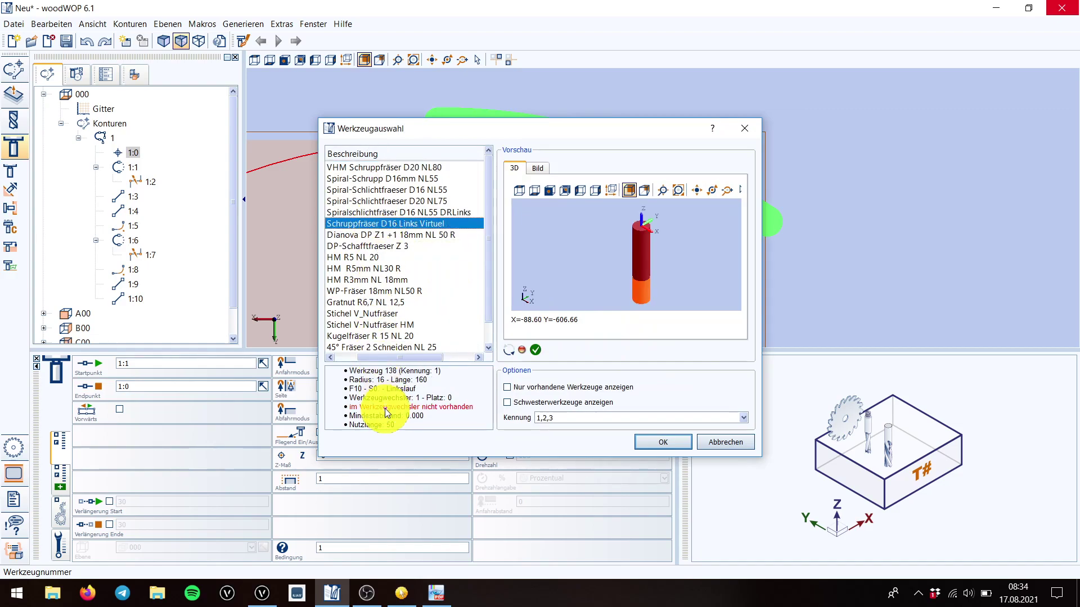
drag(384, 354, 361, 356)
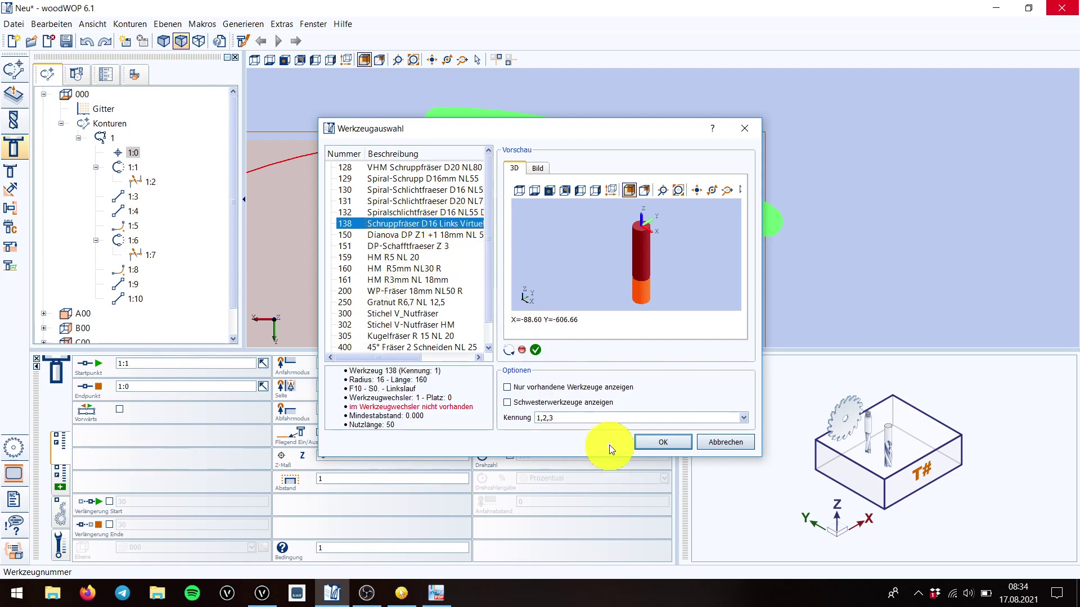
click(656, 443)
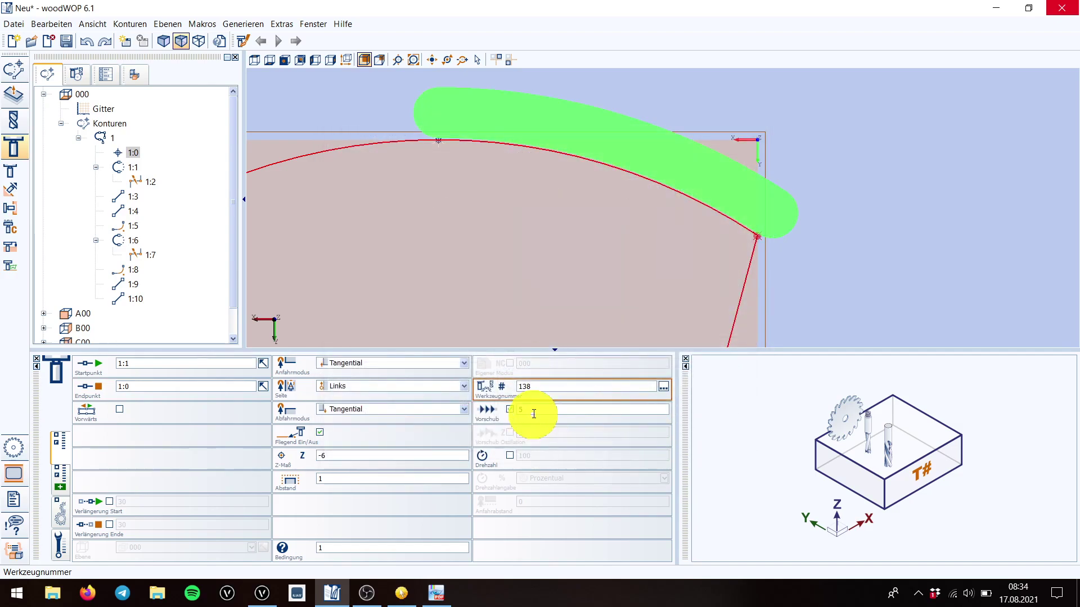
click(510, 409)
scroll(664, 278, down, 1)
scroll(663, 278, down, 1)
scroll(569, 218, up, 2)
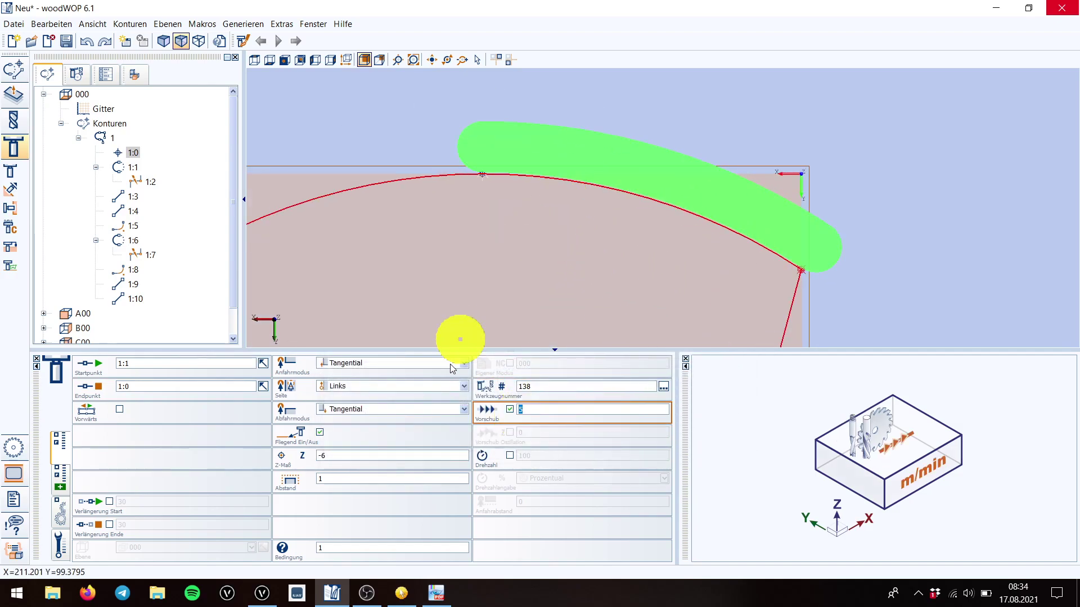
click(362, 477)
scroll(455, 253, down, 1)
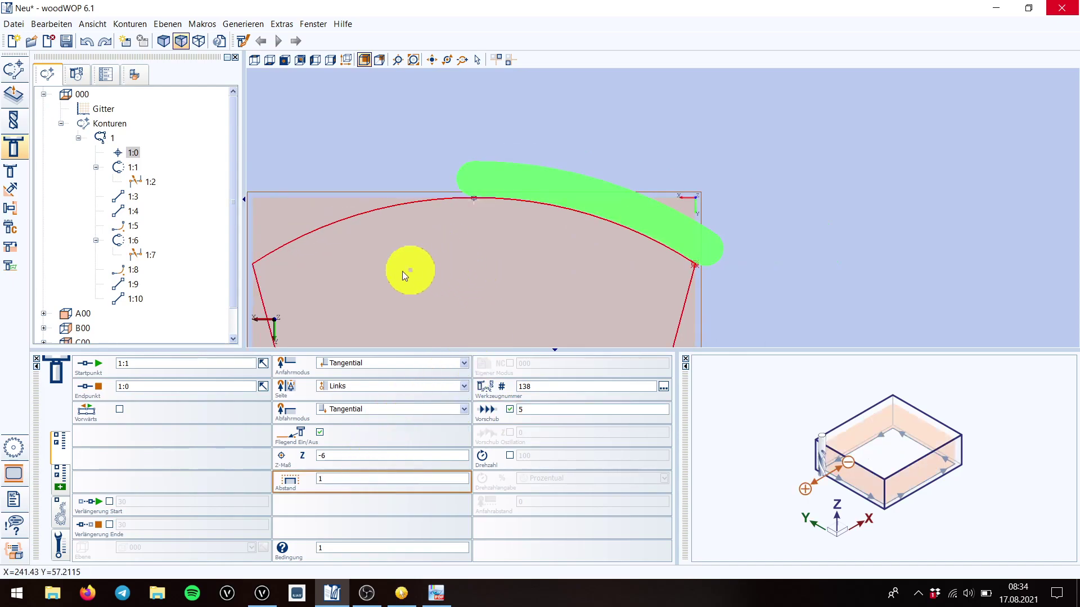
Duplicate the new left-side vertical milling and set the duplicate's distance from the contour (Abstand) to 0.
click(78, 74)
right_click(134, 169)
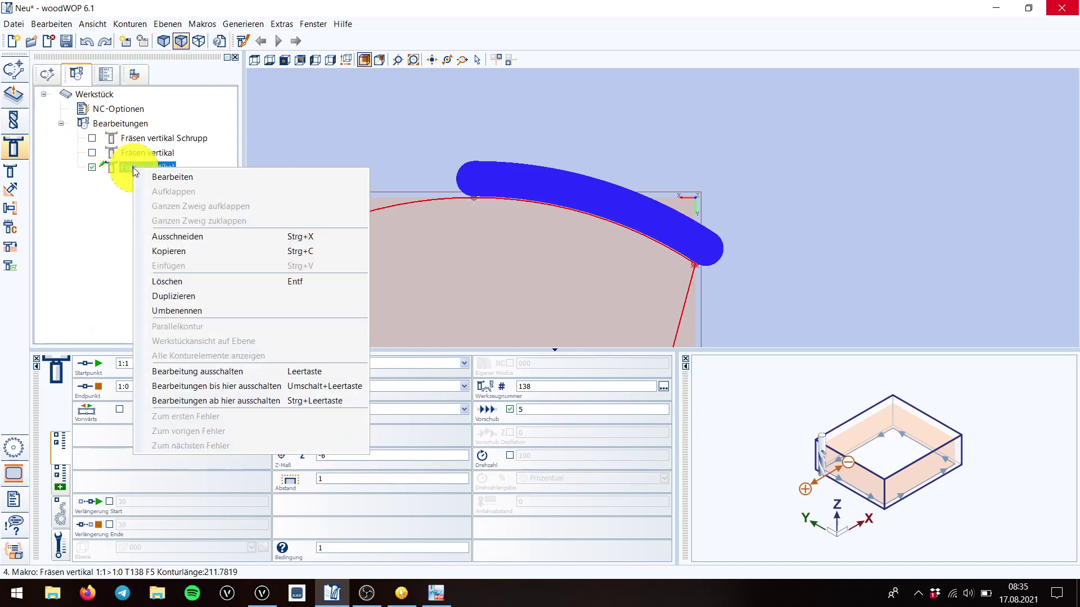
click(167, 296)
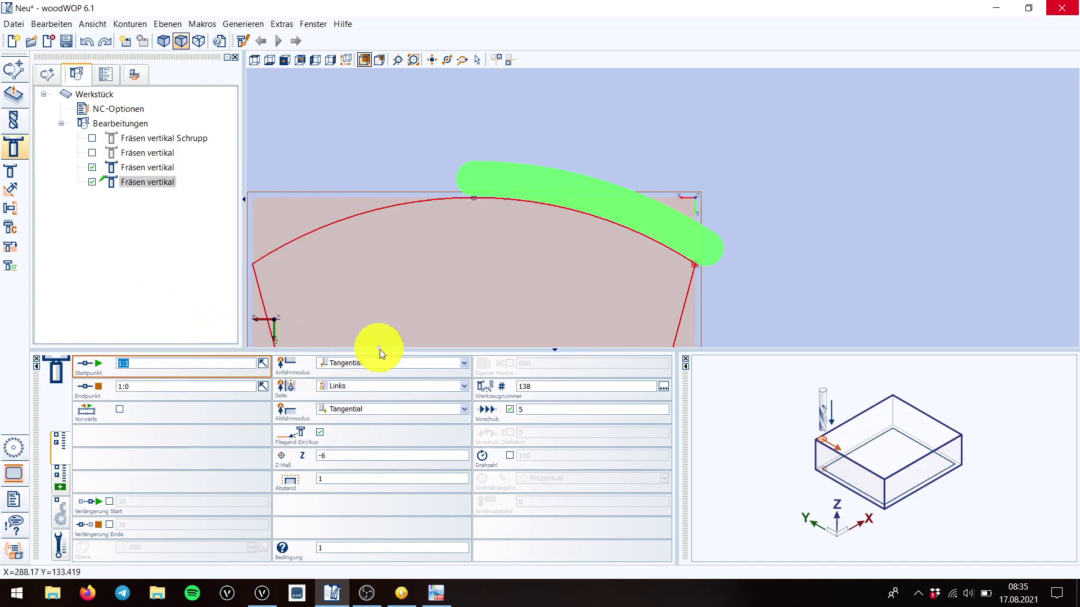
click(318, 482)
text(0)
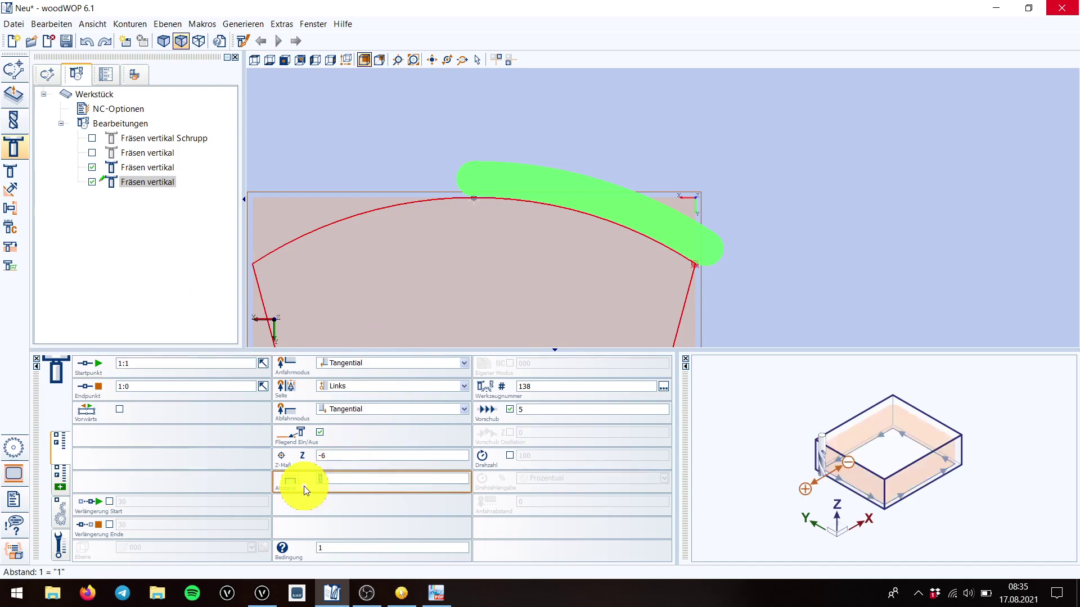
Assign finishing tool 132, Spiralschlichtfräser D16 NL55 DRLinks, to the duplicated vertical milling.
click(663, 389)
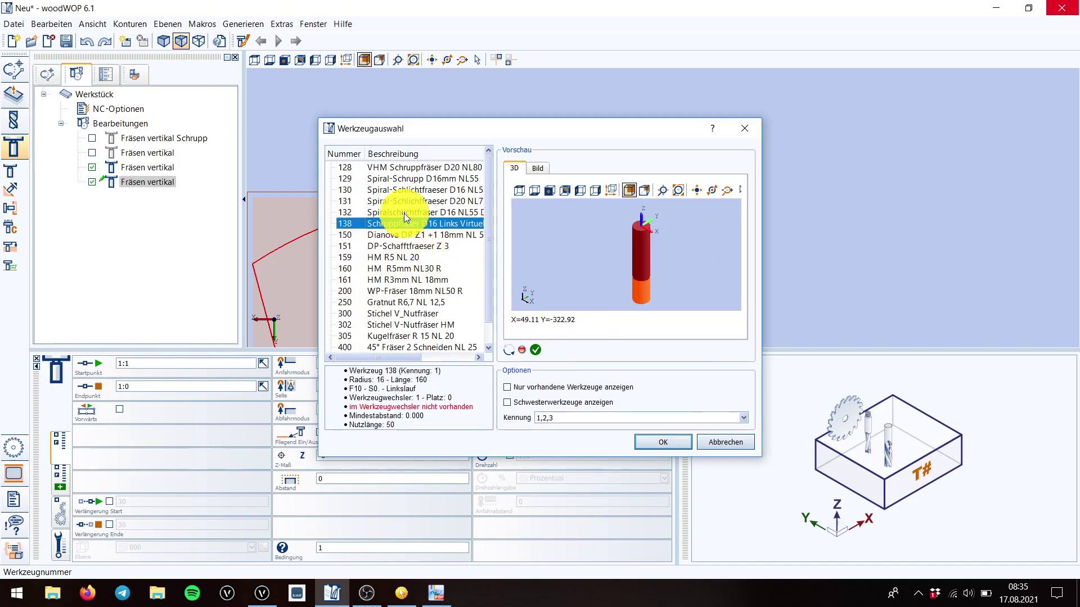
mouse_move(404, 356)
mouse_down()
mouse_move(427, 356)
mouse_move(417, 357)
mouse_up()
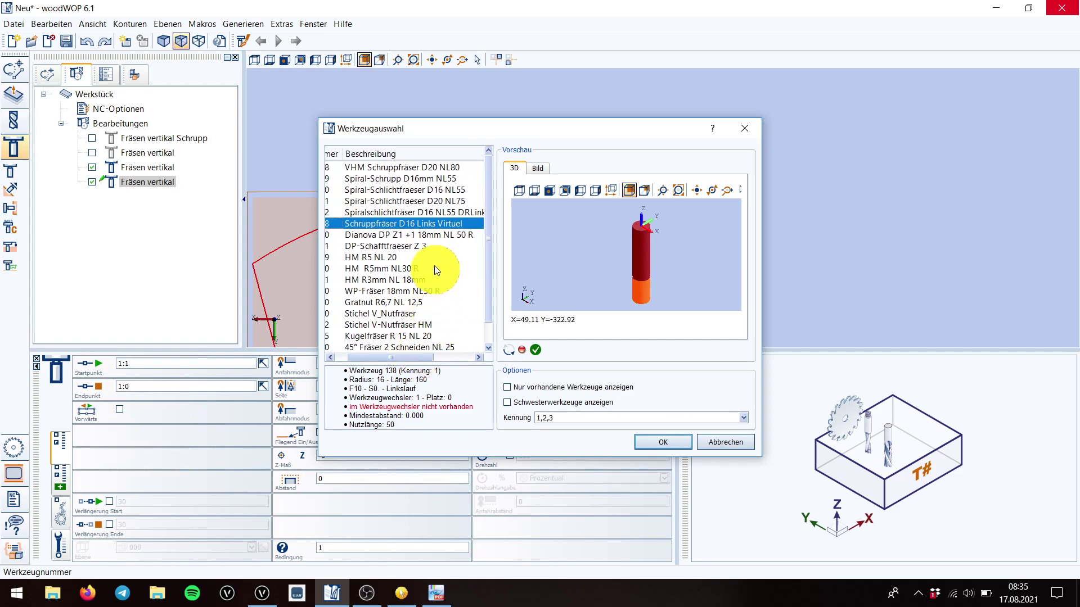
click(450, 212)
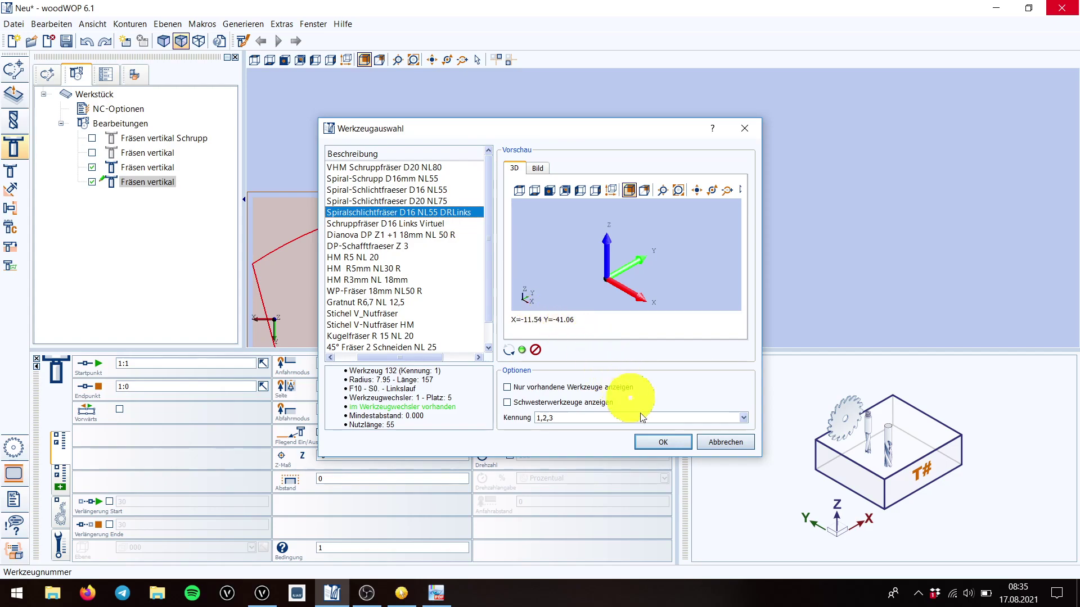
click(663, 442)
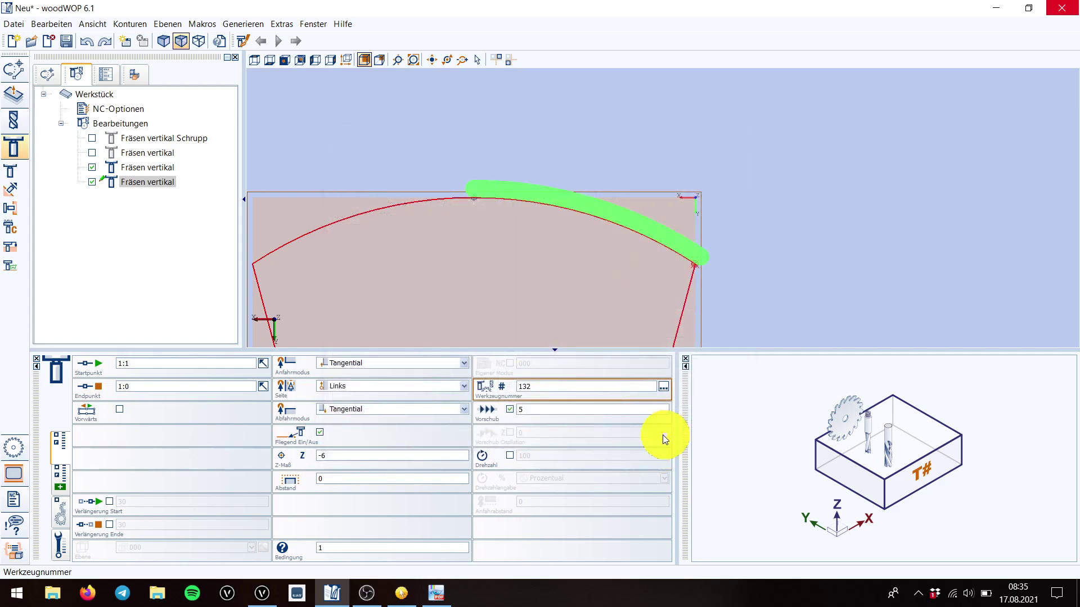
Set the duplicated vertical milling's feed rate (Vorschub) to 8 m/min.
click(502, 414)
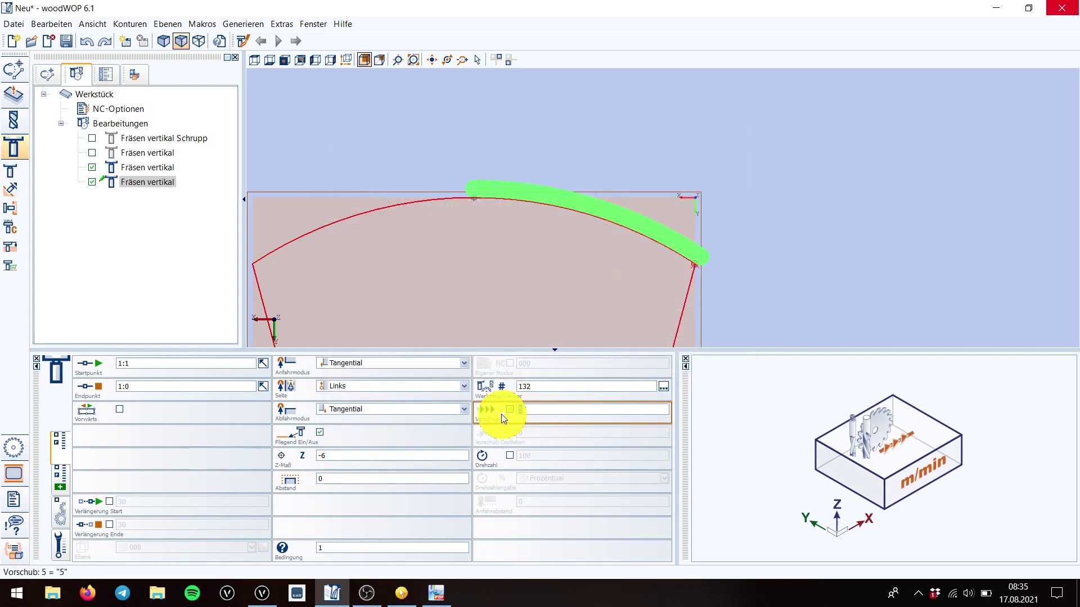
click(509, 409)
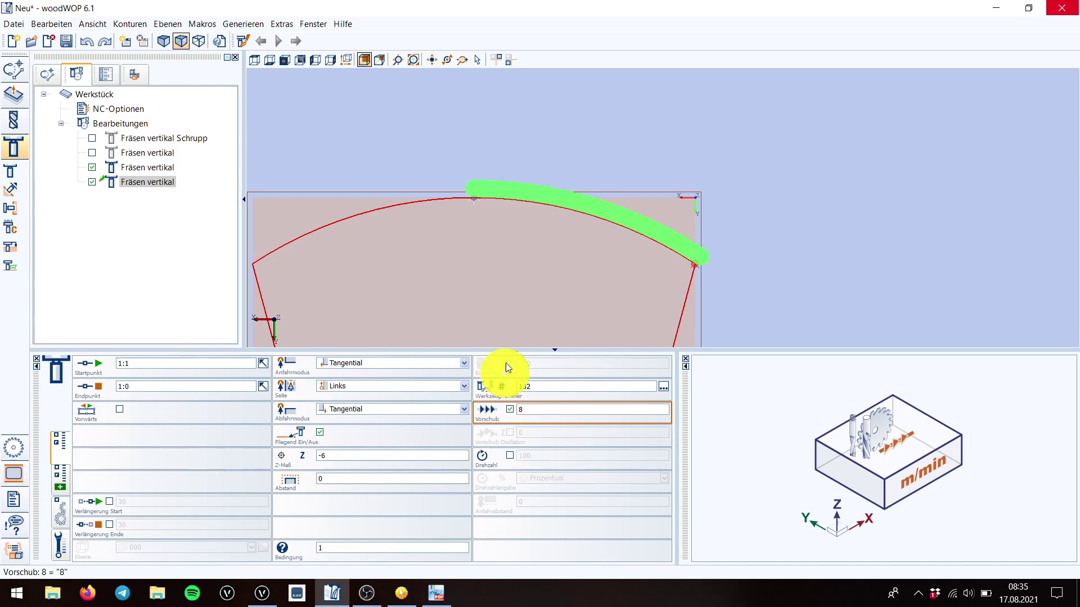
scroll(596, 158, down, 5)
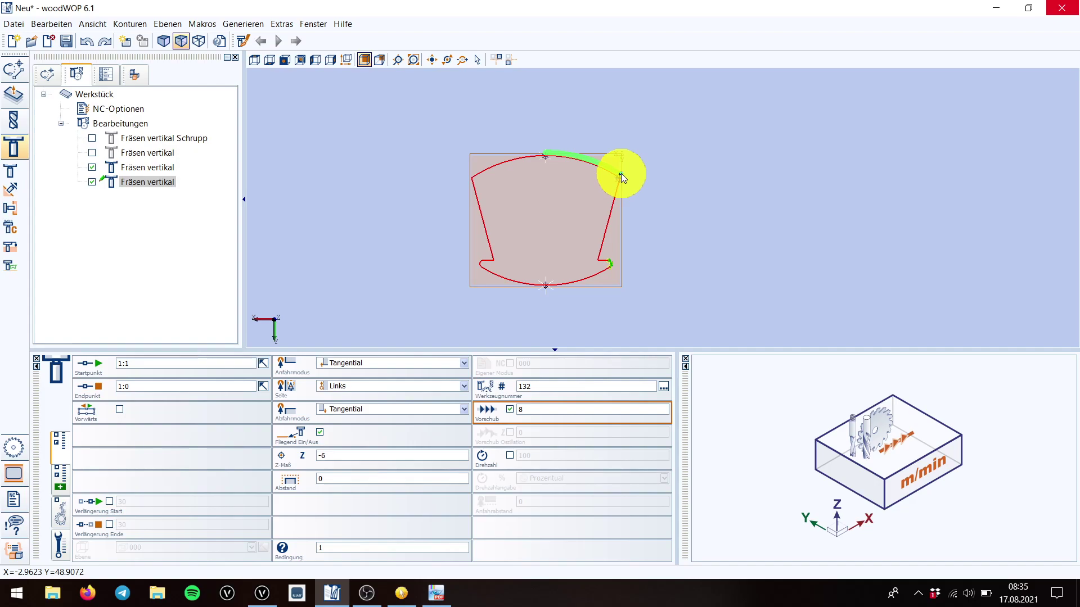
scroll(535, 158, up, 1)
scroll(557, 156, up, 3)
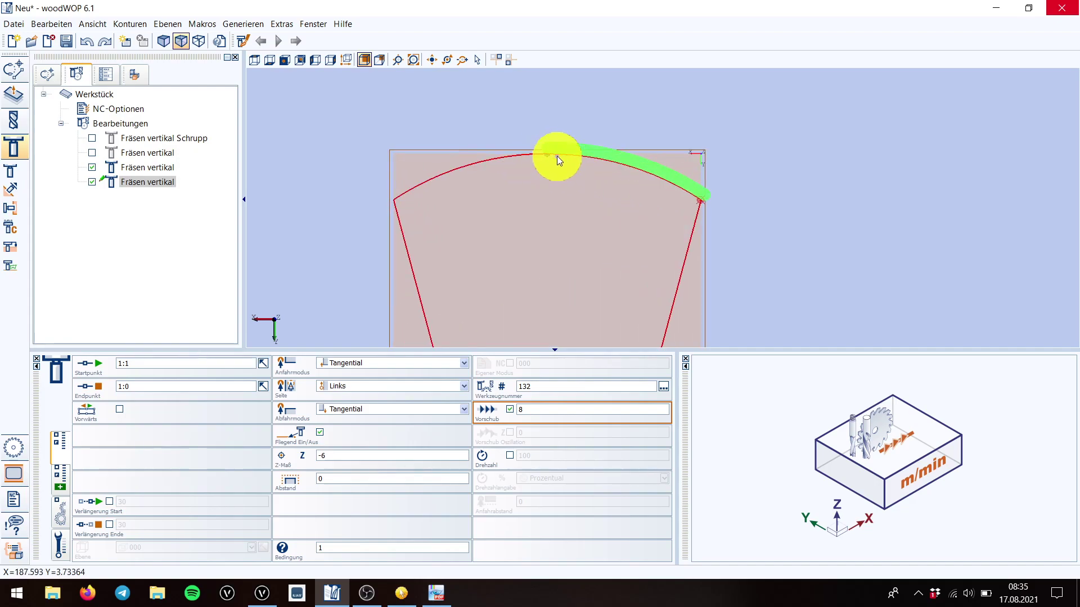
Reactivate the first two vertical millings, the roughing pass (Fräsen vertikal Schrupp) and its finishing pass.
scroll(539, 144, up, 1)
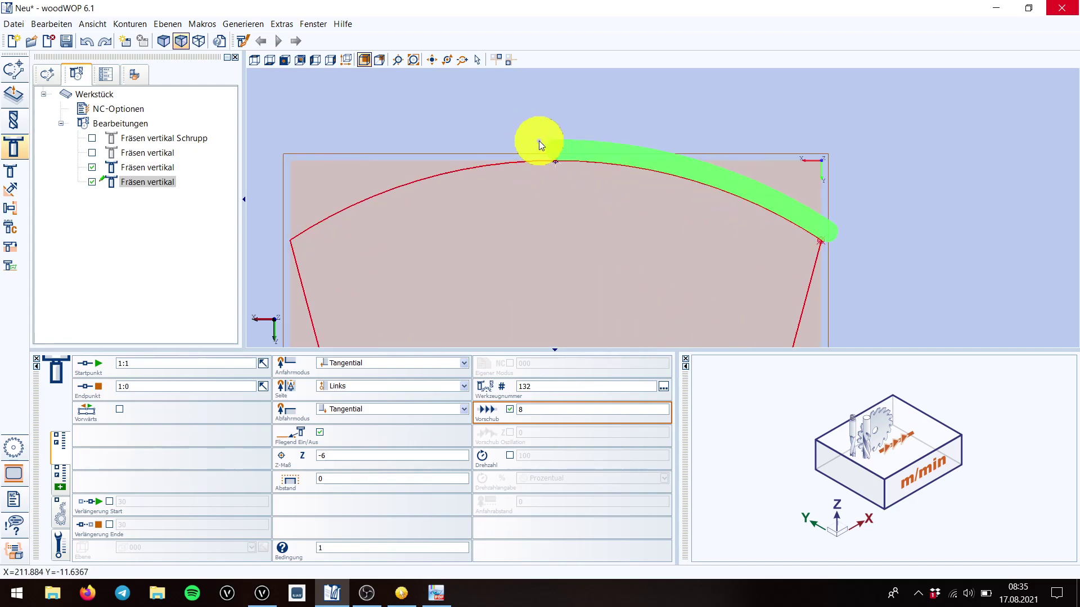
click(96, 137)
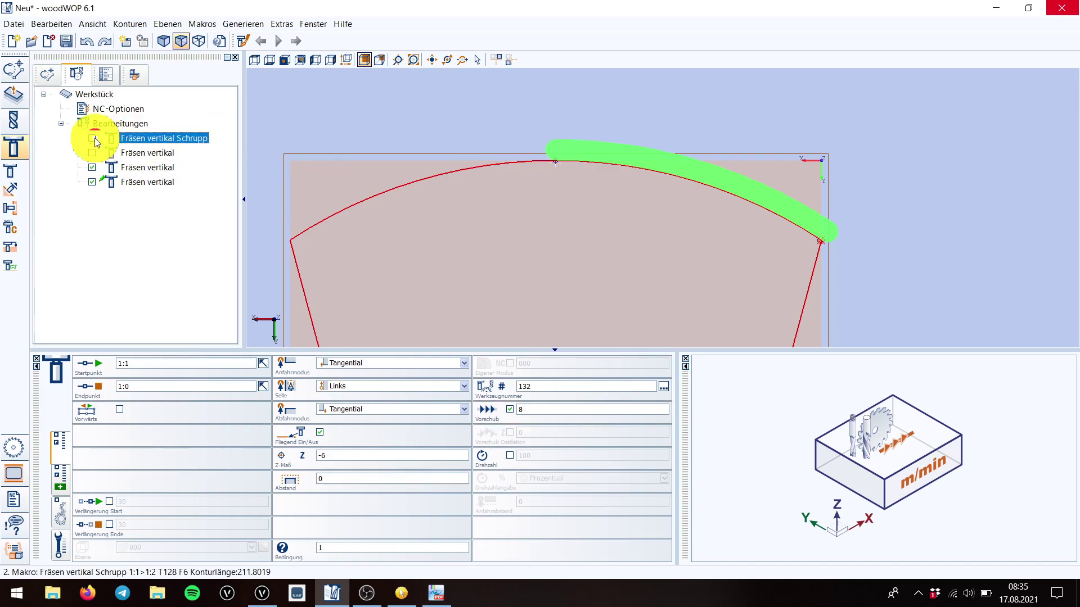
click(93, 151)
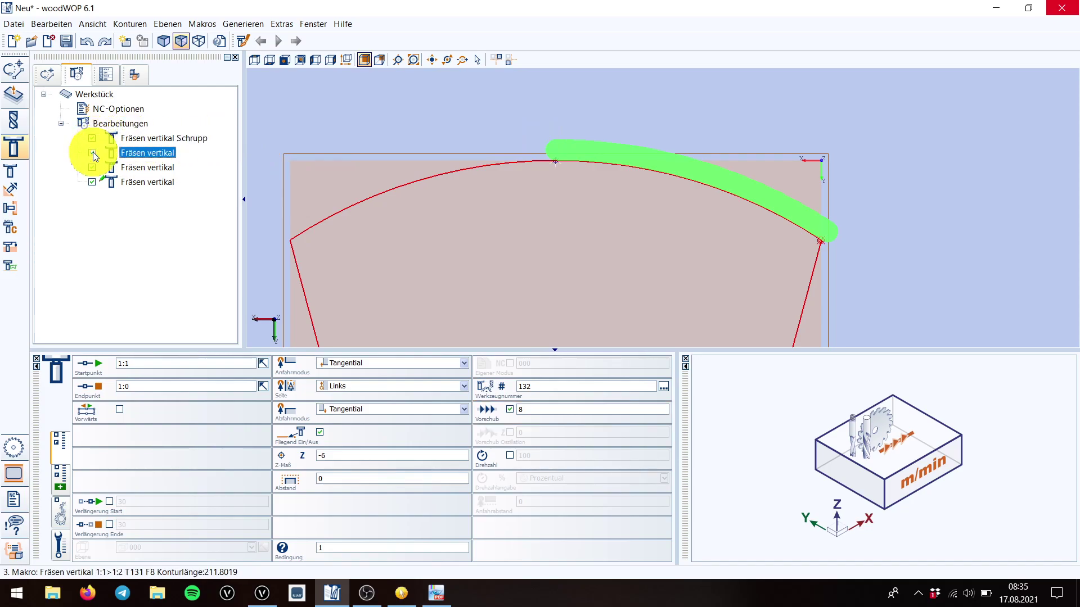
Simulate the right-side roughing and finishing millings one by one to check the tool's travel and rotation direction.
click(240, 44)
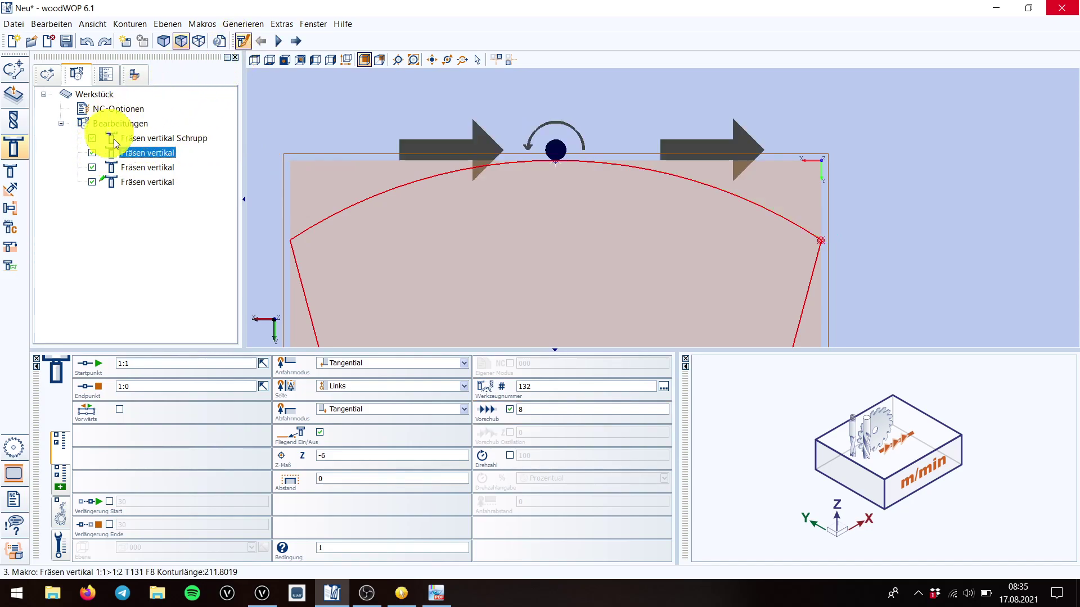
click(133, 141)
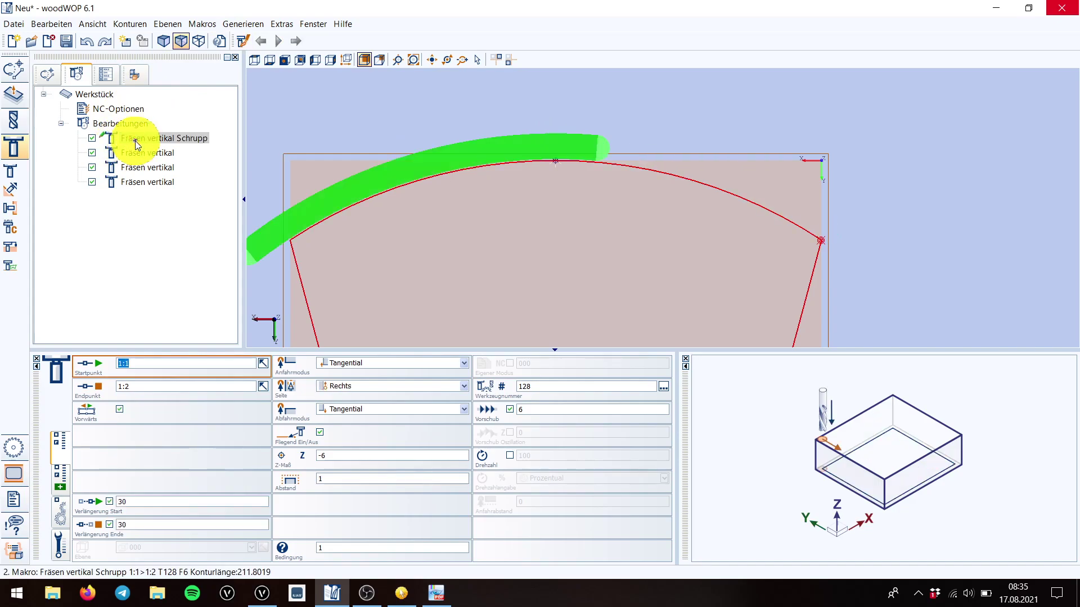
click(243, 42)
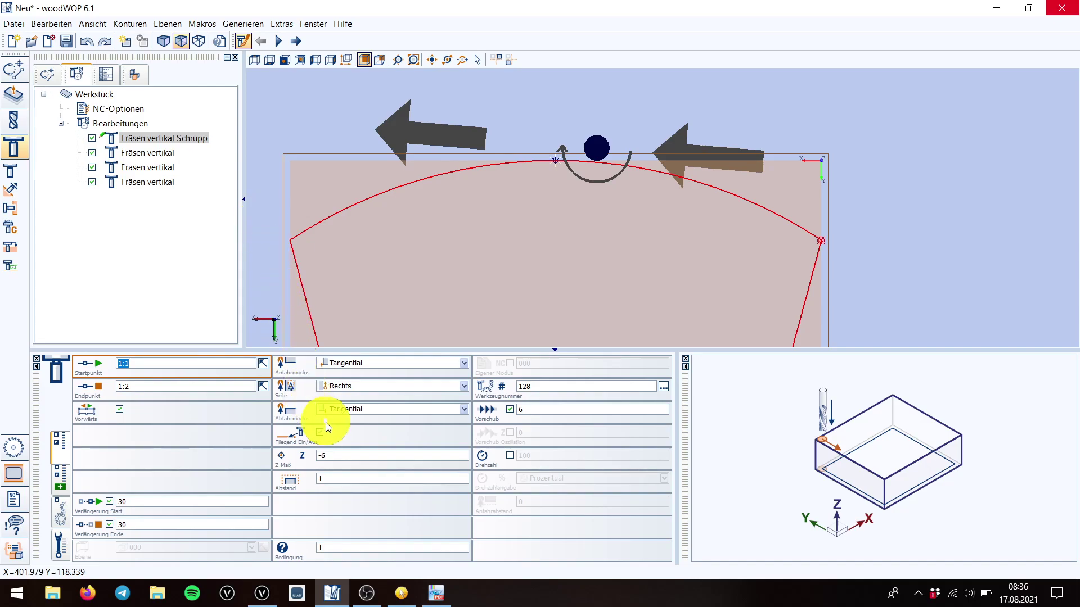
click(139, 154)
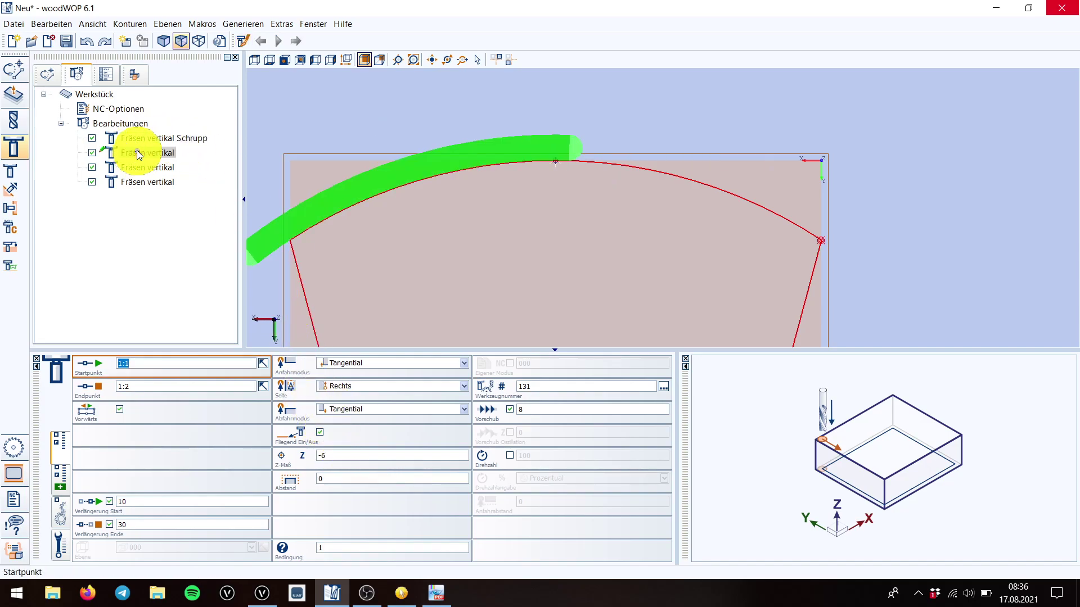
click(240, 44)
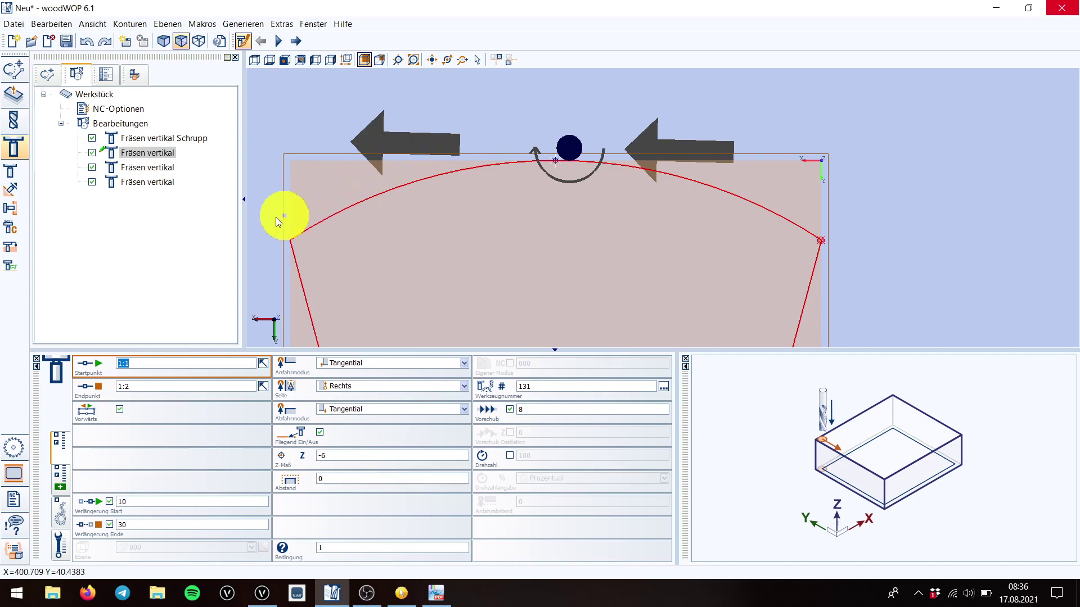
Examine the left-side roughing and finishing toolpaths along the upper arc, and simulate the finishing pass to check its tool position.
click(131, 171)
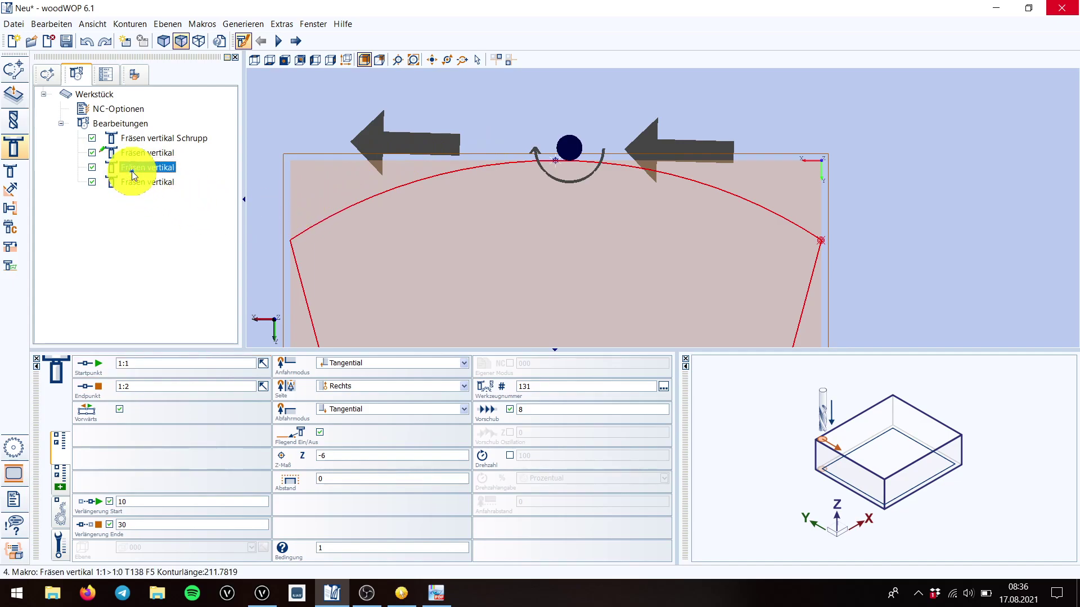
click(131, 170)
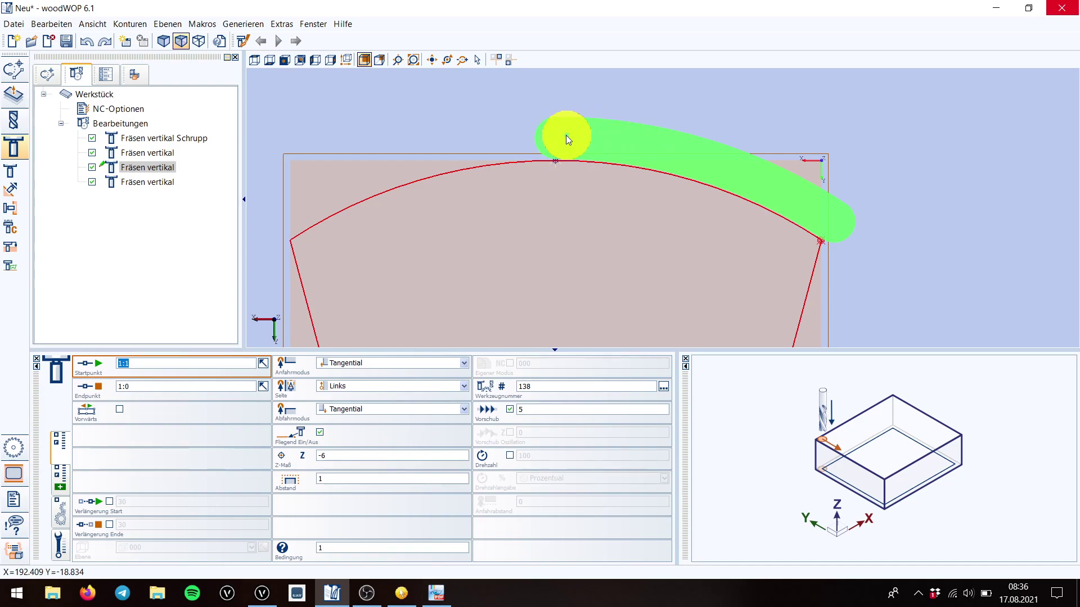
scroll(576, 151, up, 2)
scroll(579, 153, up, 1)
scroll(475, 211, down, 3)
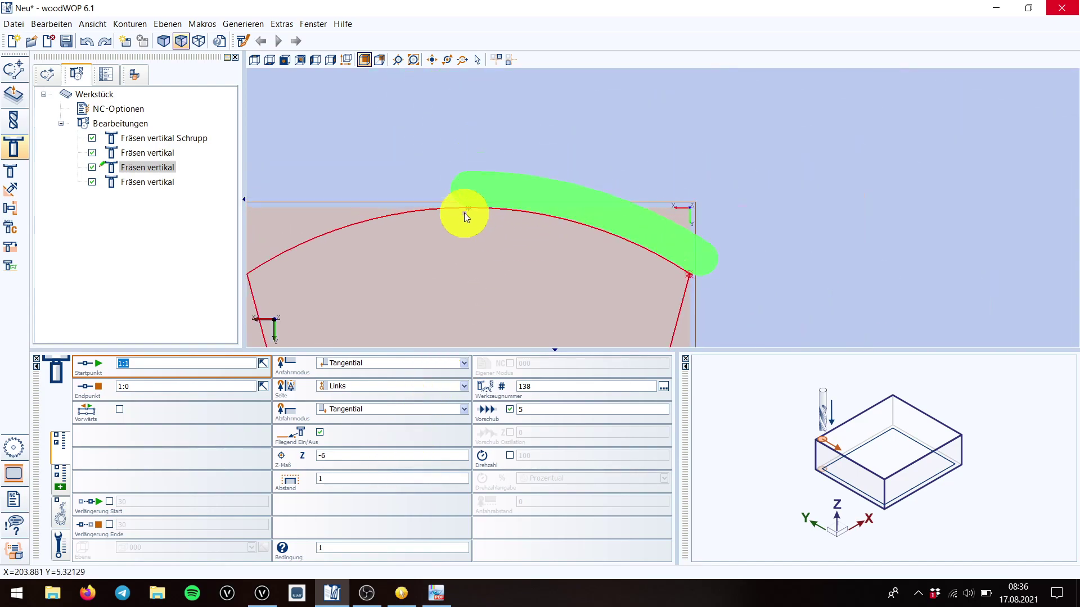
scroll(466, 212, down, 2)
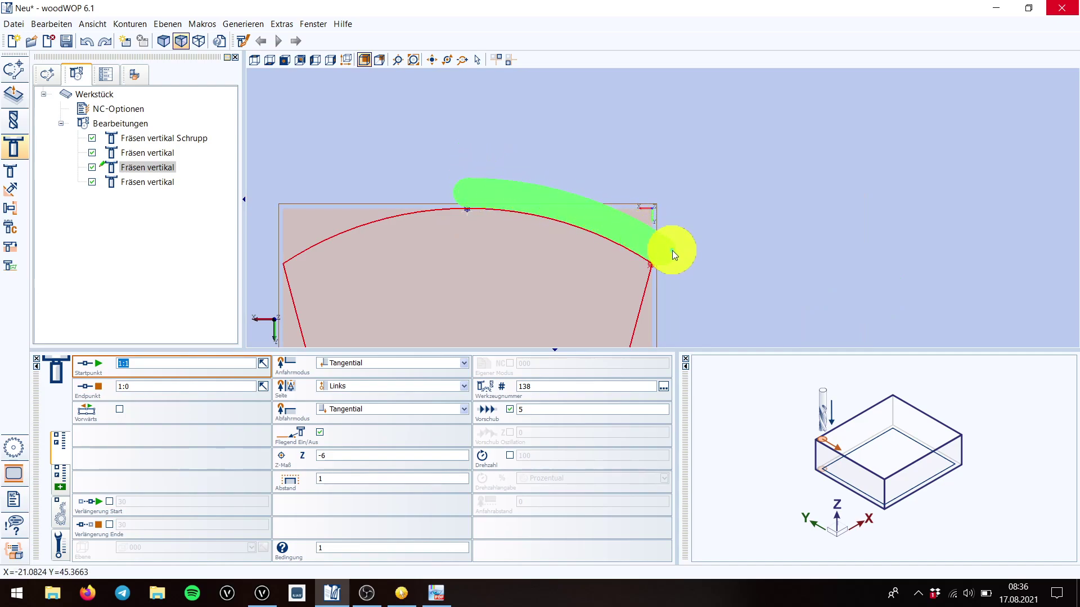
click(145, 182)
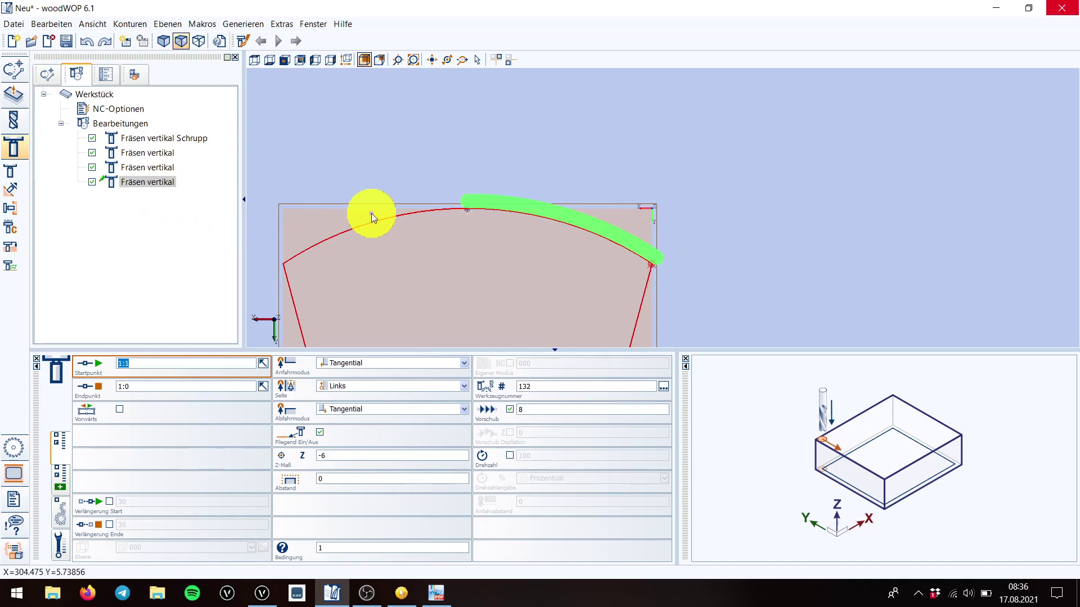
scroll(508, 214, up, 3)
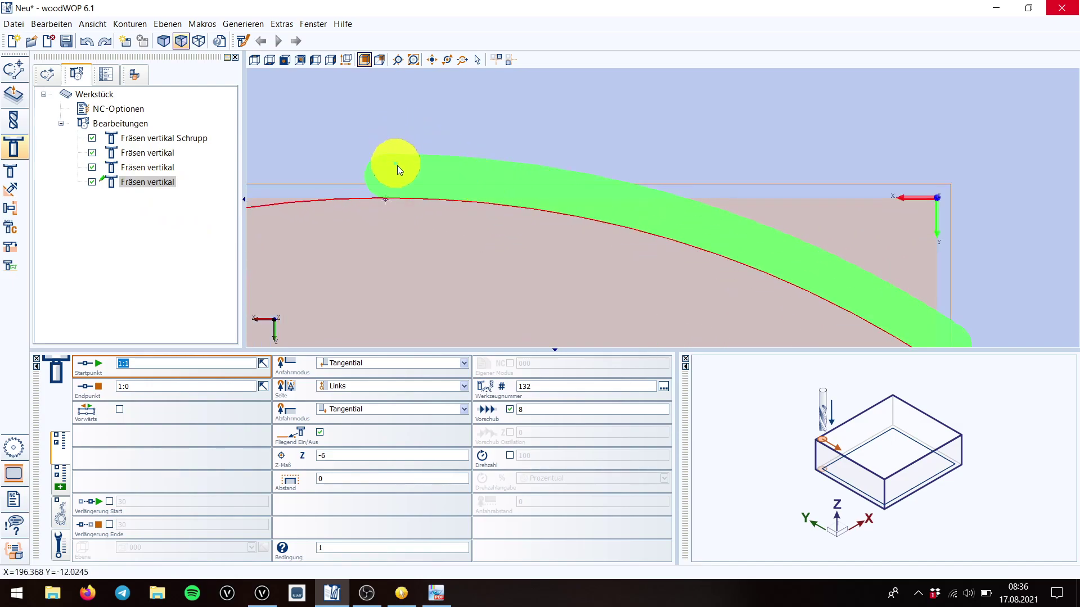
scroll(417, 173, down, 2)
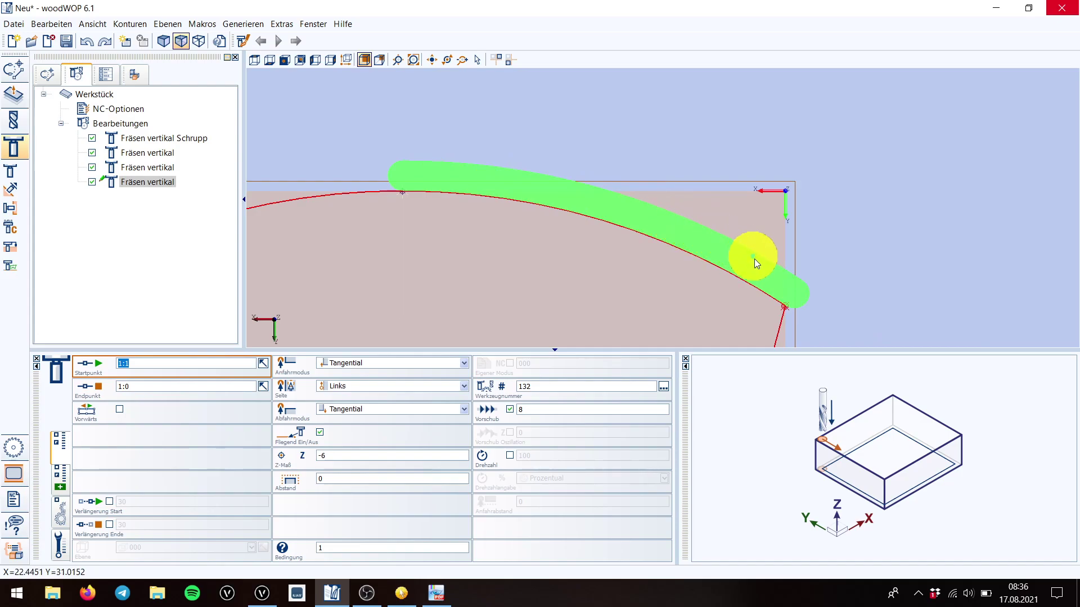
click(242, 43)
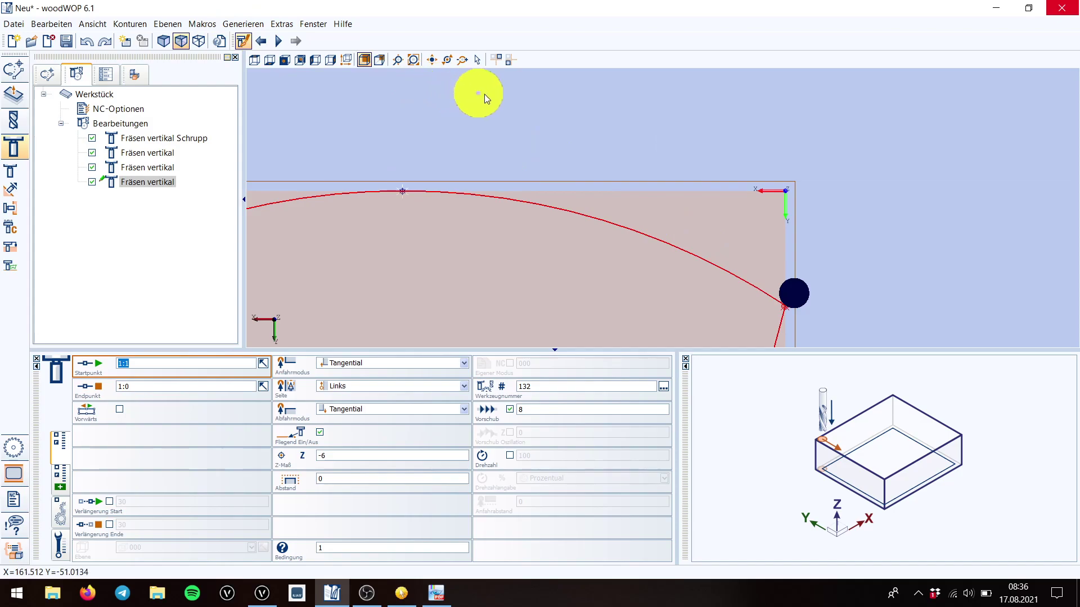
scroll(557, 86, down, 3)
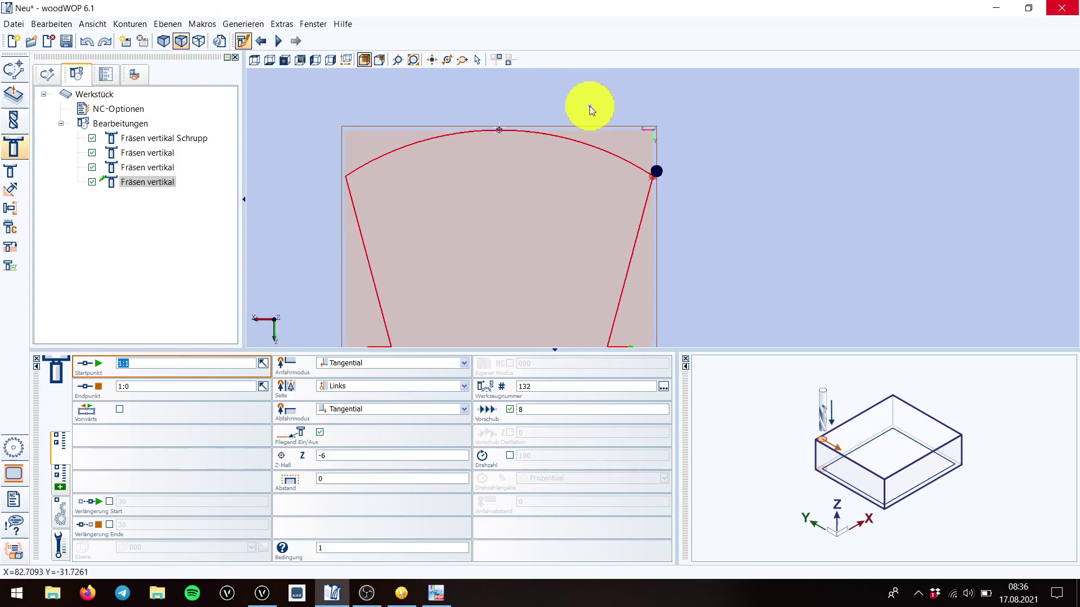
scroll(562, 117, down, 2)
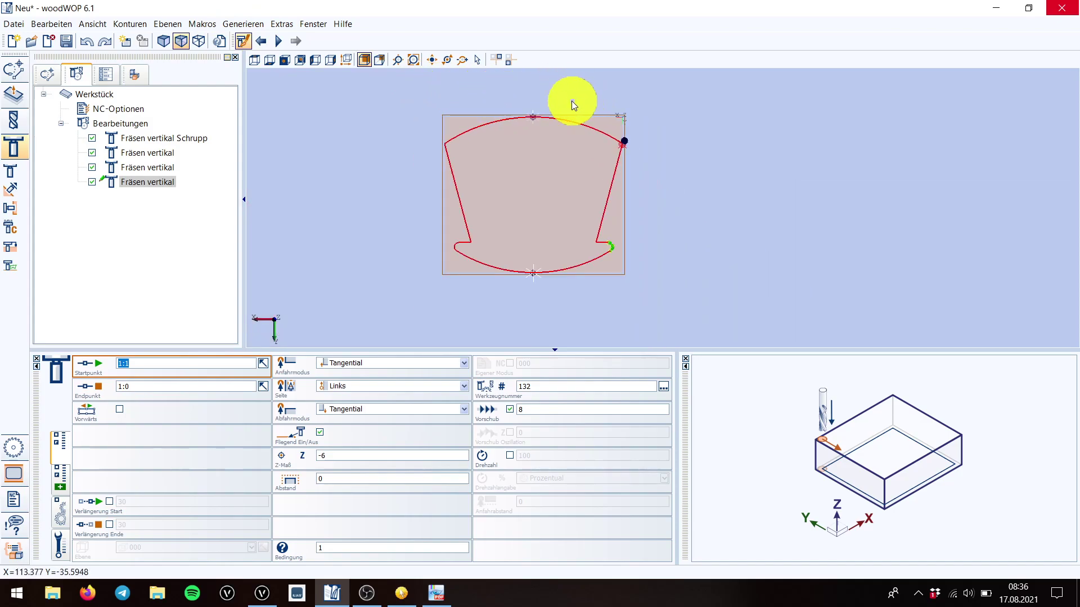
scroll(544, 144, up, 1)
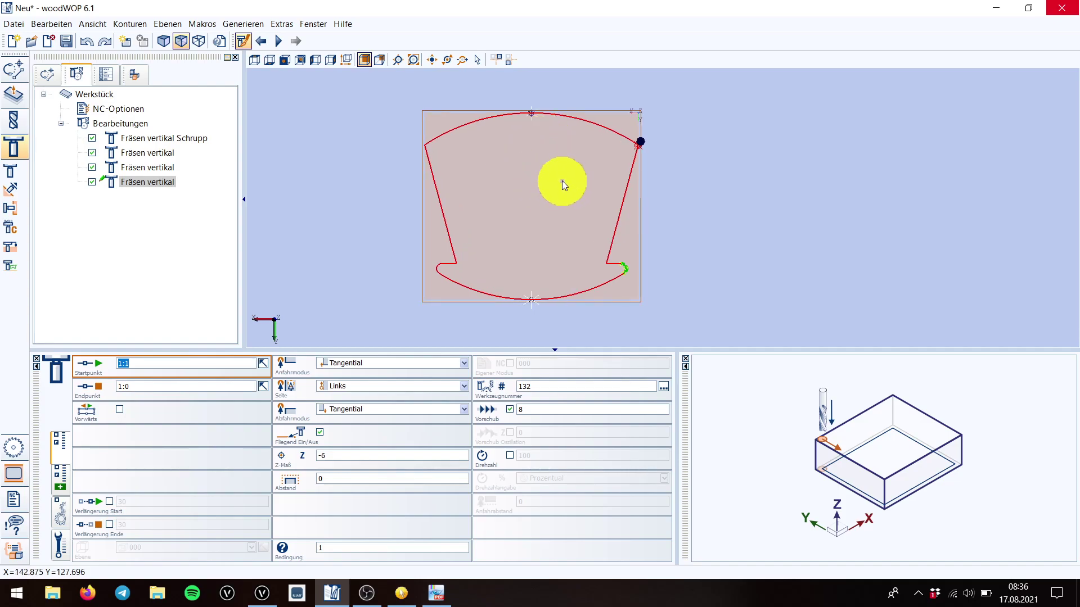
scroll(538, 140, up, 2)
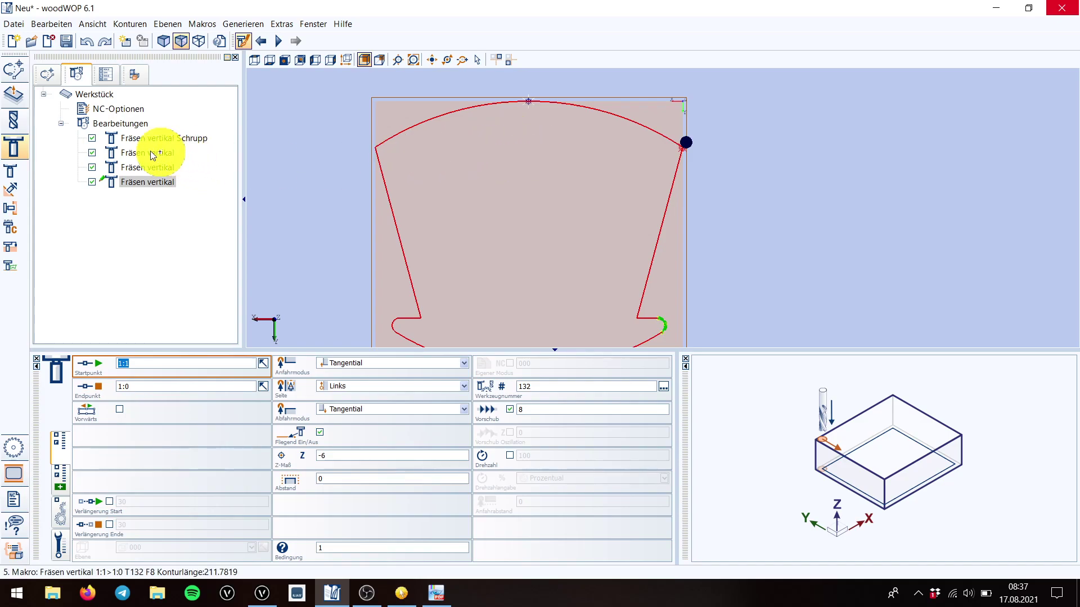
Add a vertical pocket milling (Fräsen Tasche vertikal) centred at X l/2 and Y 50.
click(19, 481)
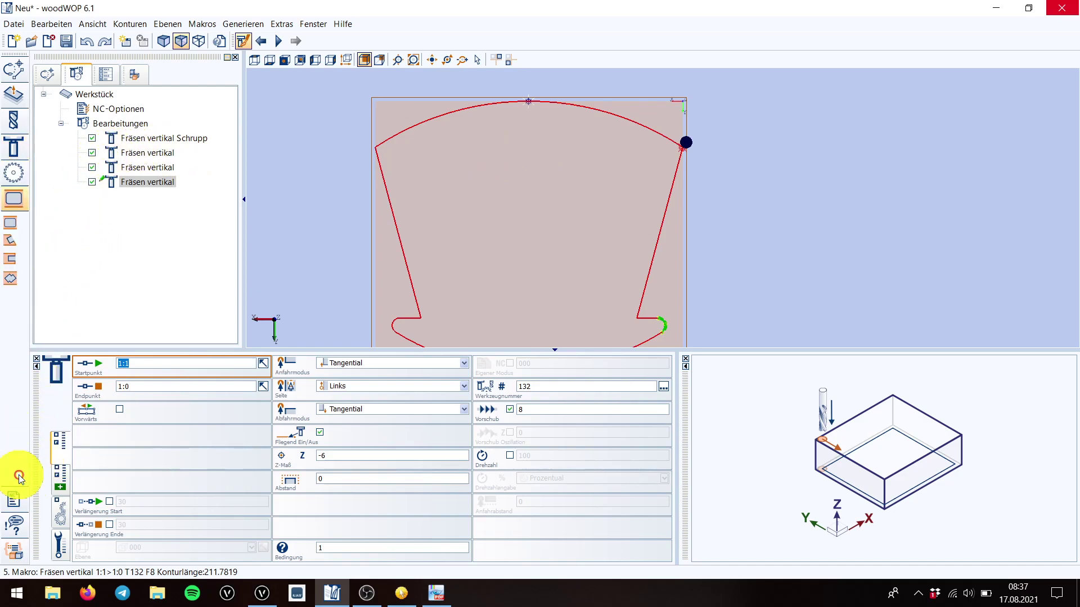
click(9, 221)
click(135, 364)
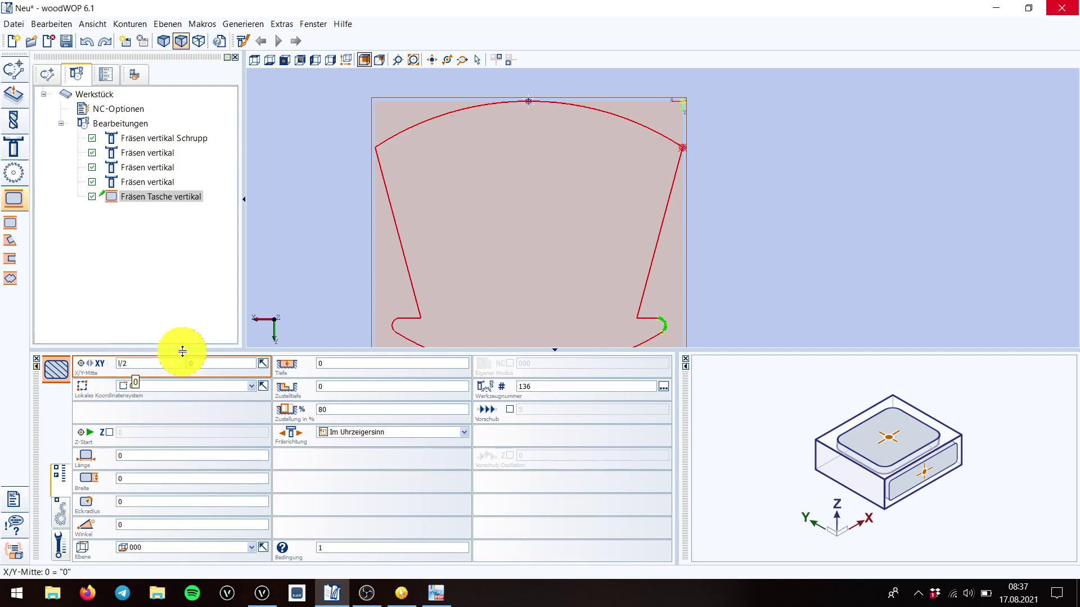
key(Tab)
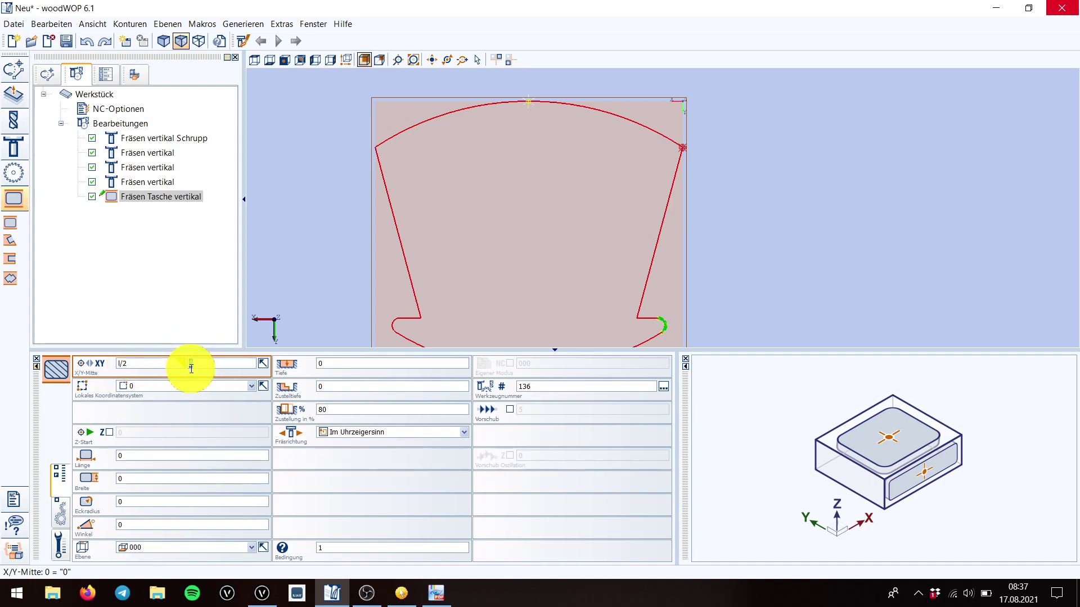
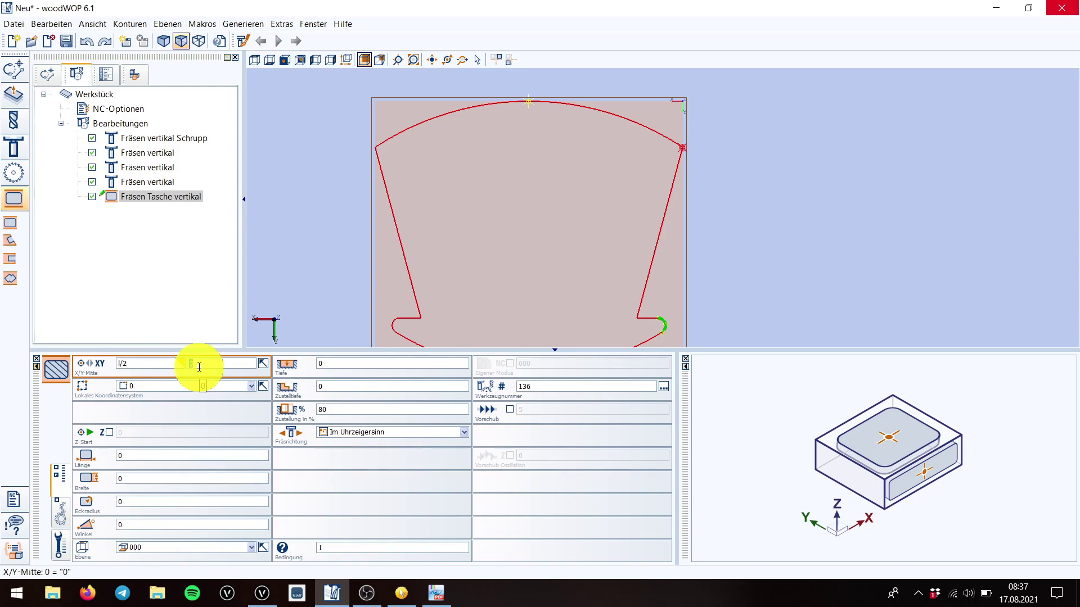
click(199, 367)
Set the pocket's length (Länge) to 40, width (Breite) to 40 and corner radius (Eckradius) to 20.
click(128, 458)
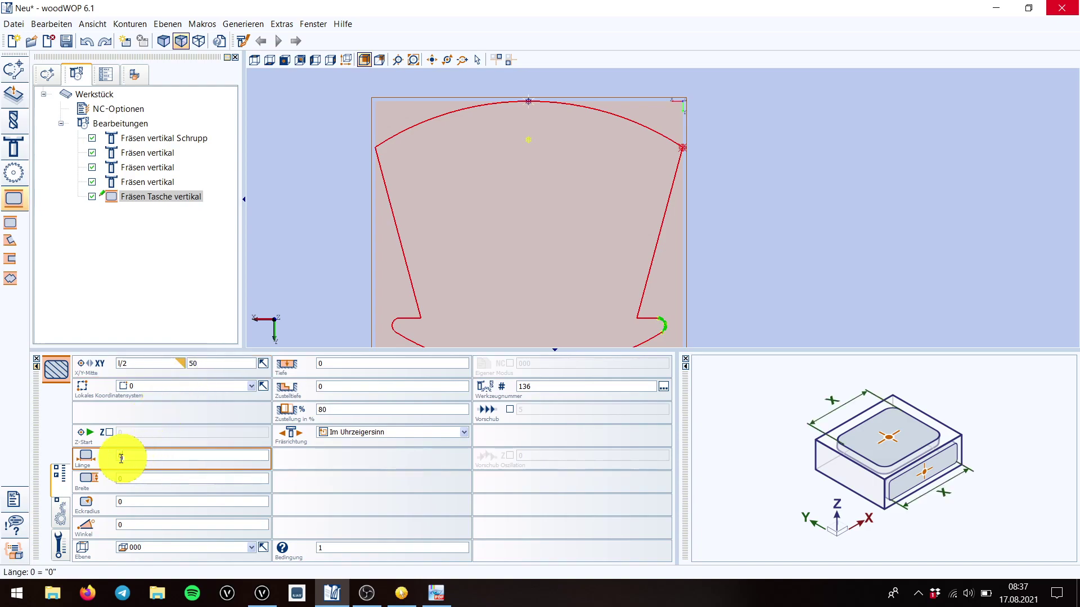
text(4)
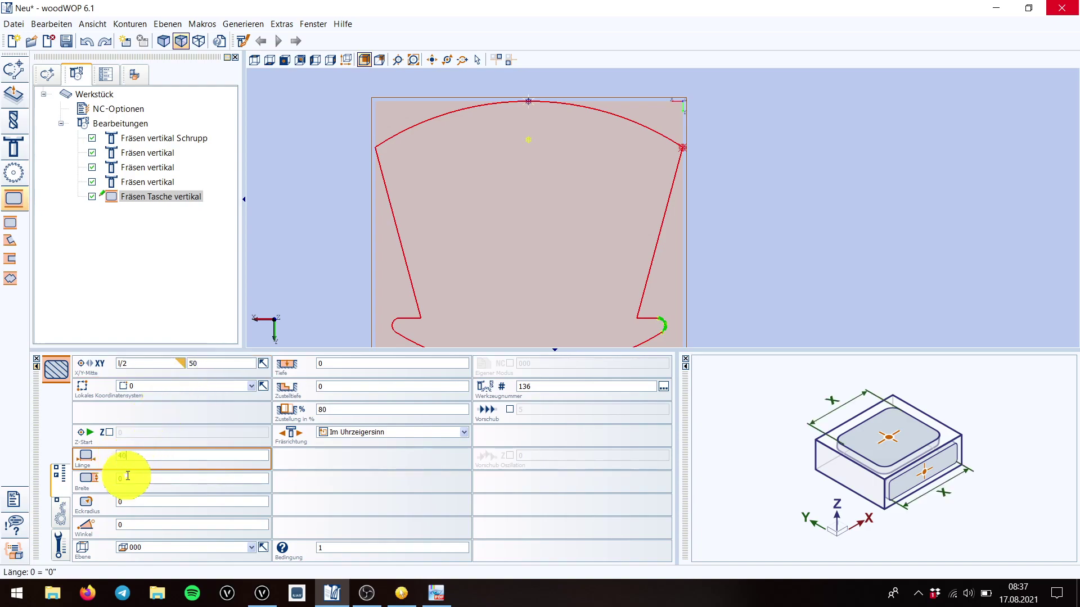
text(0)
click(123, 478)
text(40)
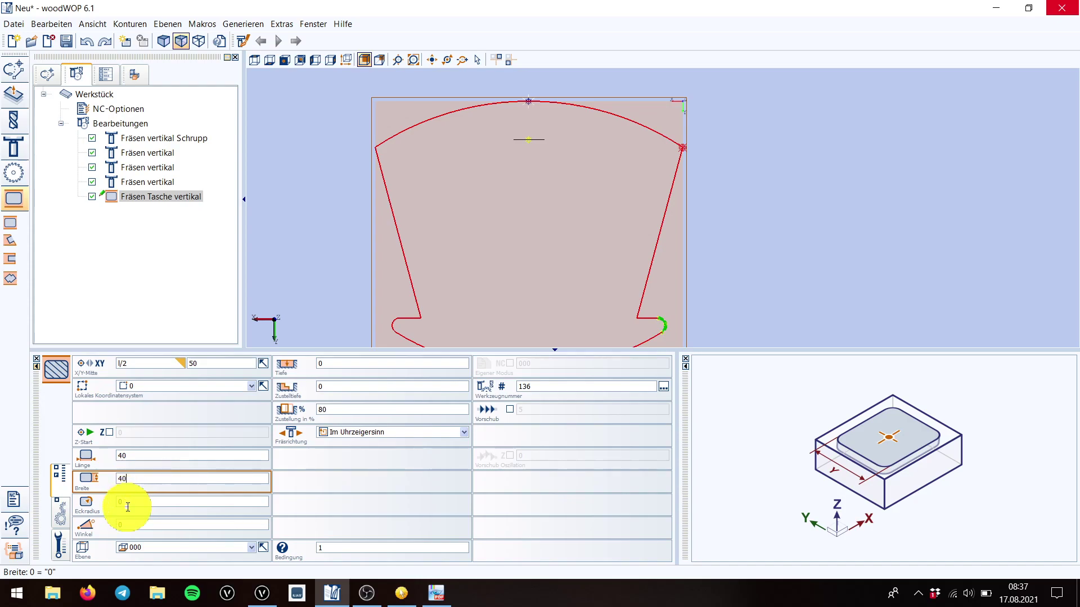
click(133, 500)
text(20)
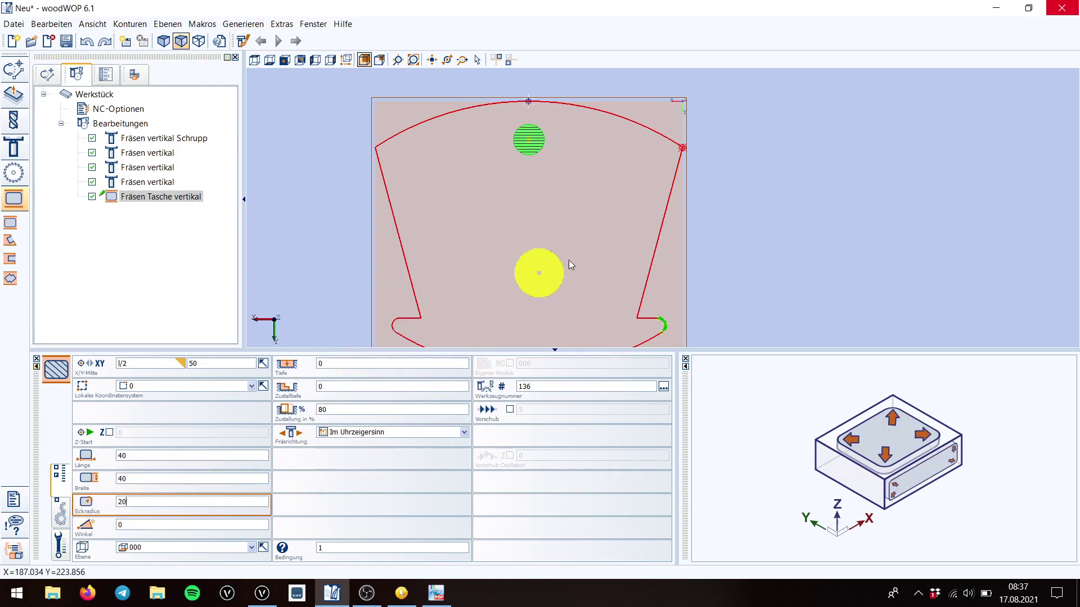
Set the pocket's depth (Tiefe) to d+1 so it cuts through the panel.
scroll(539, 109, up, 2)
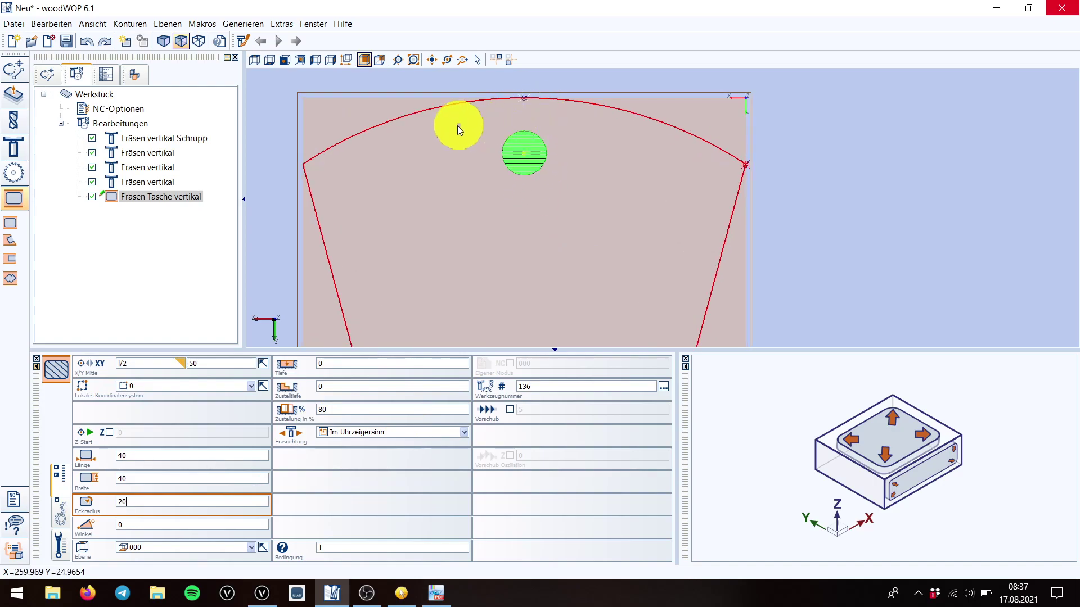
click(323, 366)
text(d)
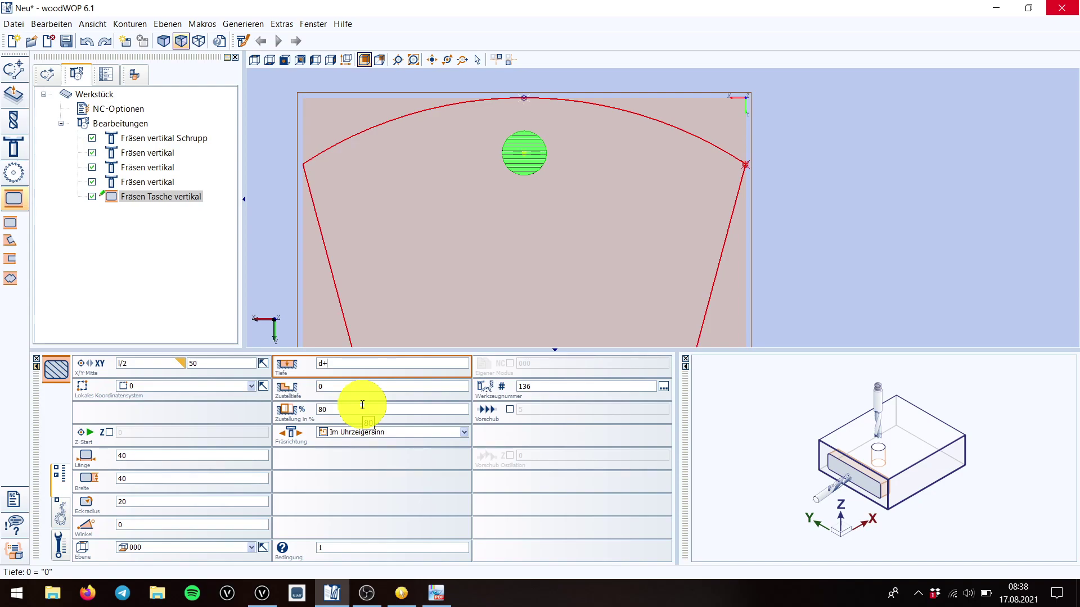
text(+1)
key(Return)
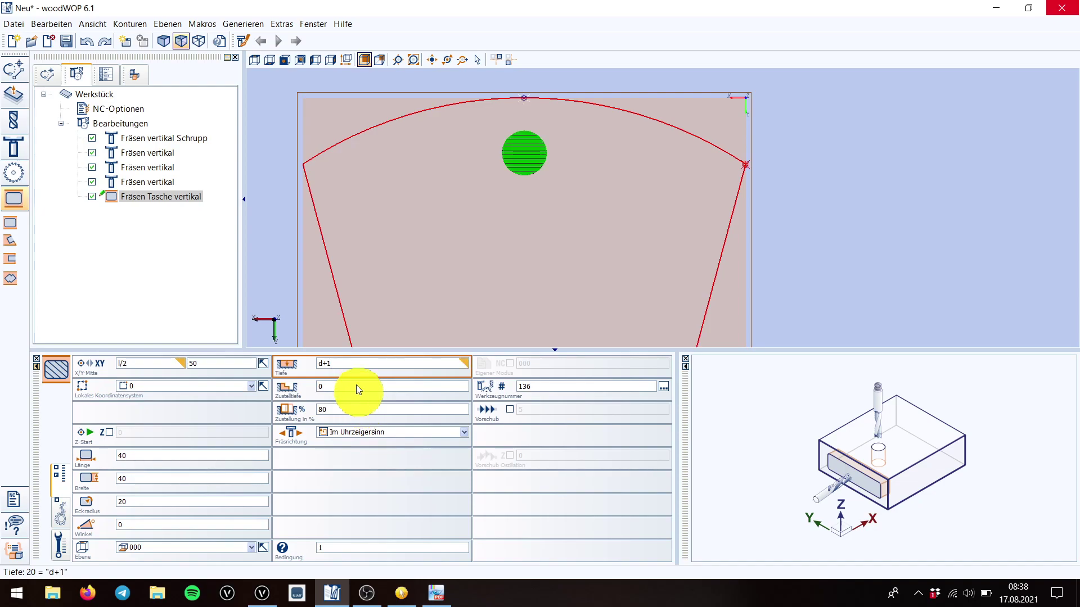
Assign tool 160 (HM R5mm NL30 R) from the tool selection to the vertical pocket milling.
click(334, 386)
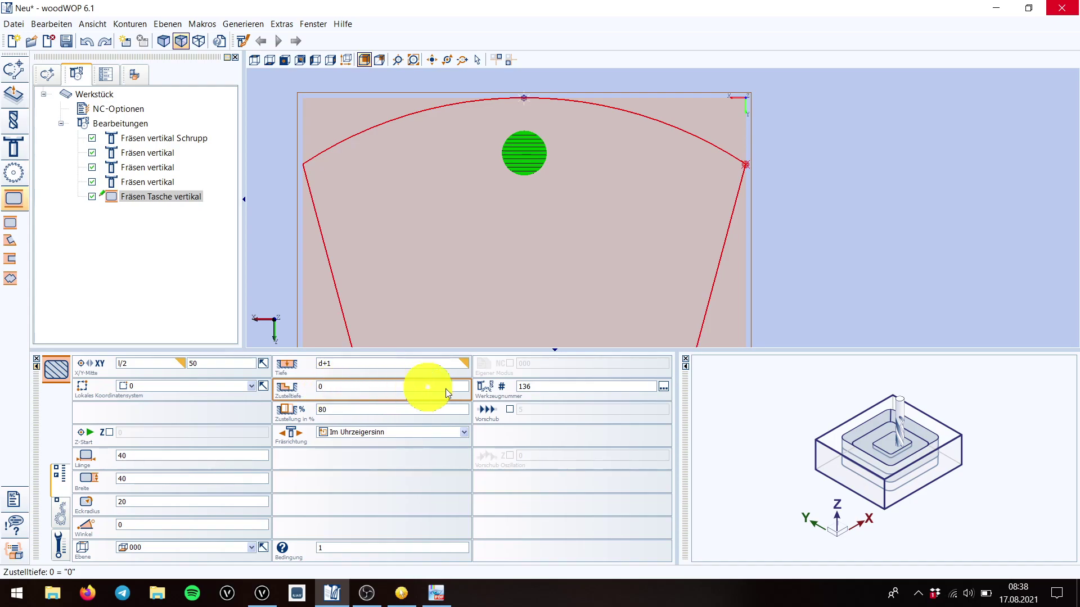
click(663, 388)
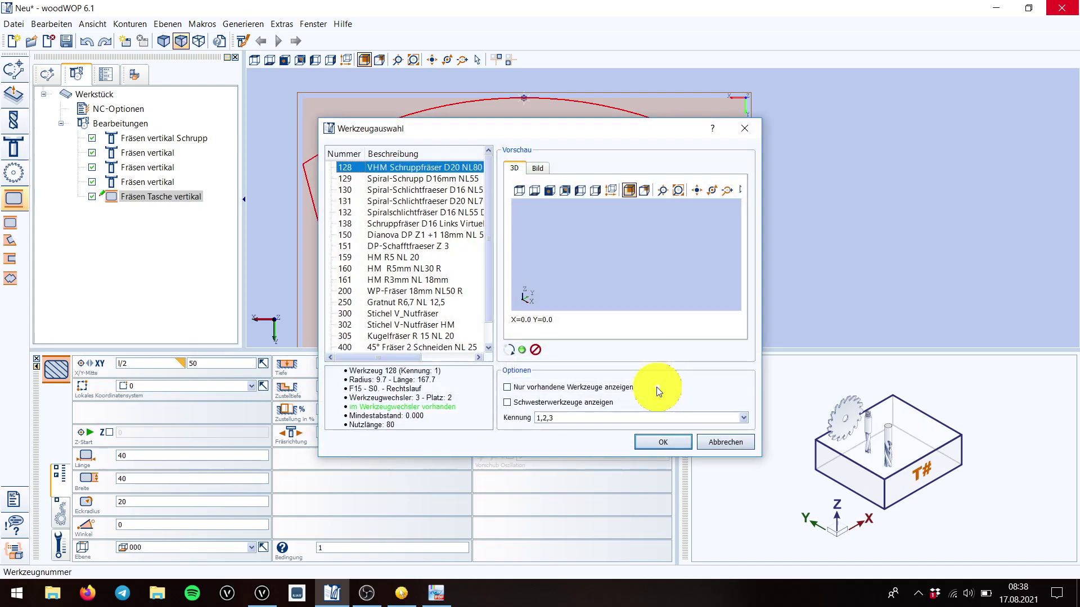
drag(528, 133, 827, 243)
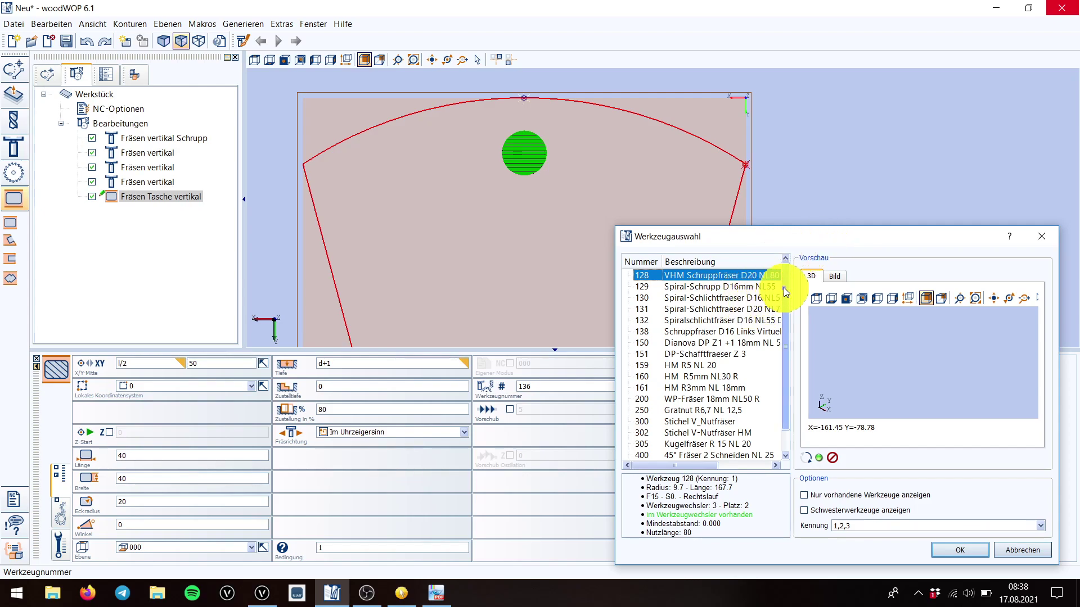
click(720, 298)
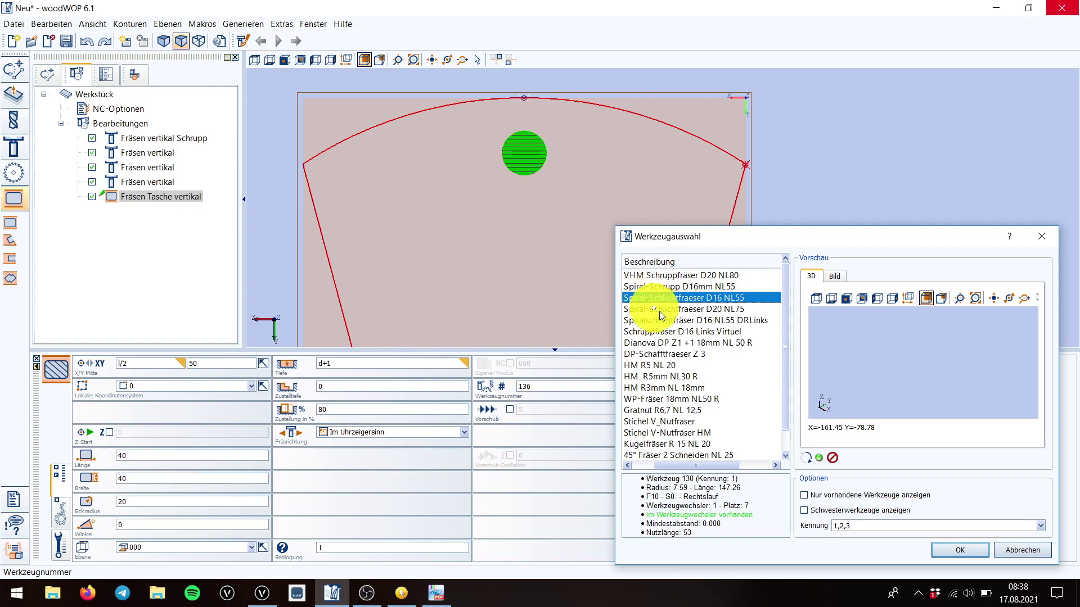
drag(683, 467, 653, 467)
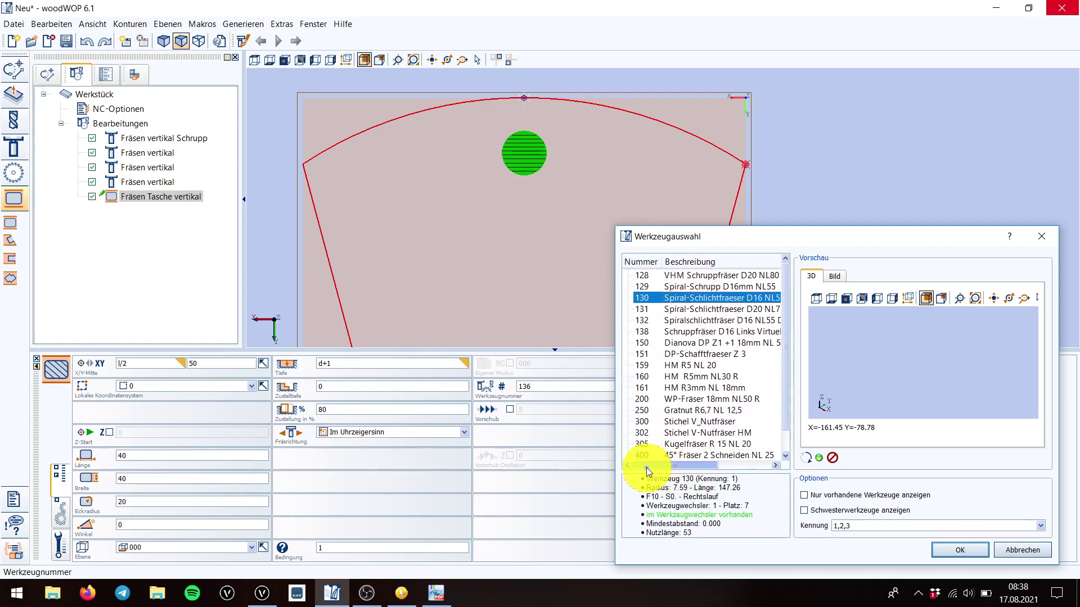
click(710, 377)
click(698, 378)
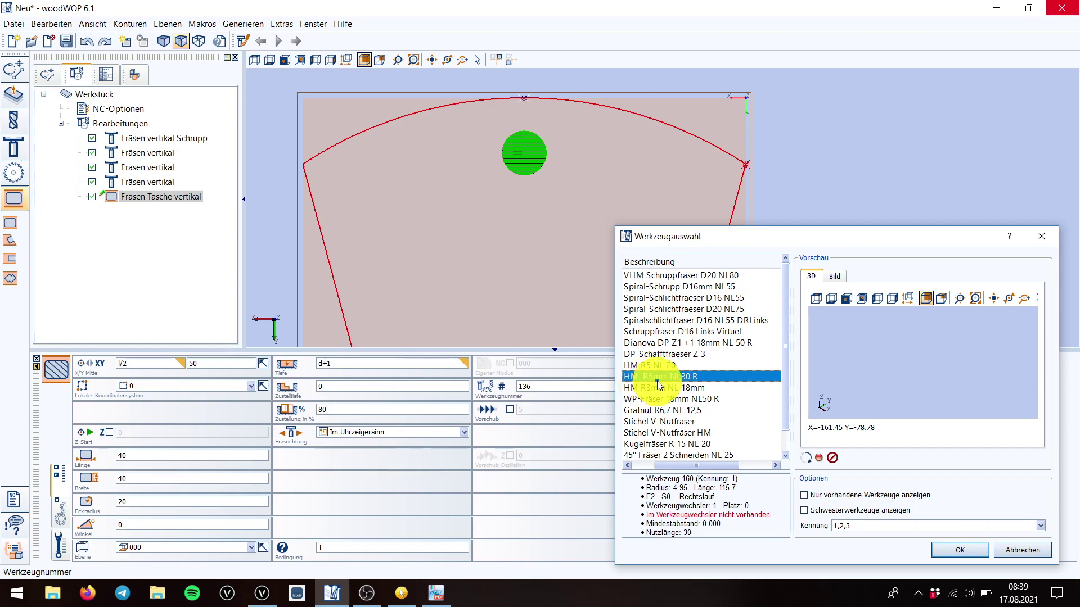
click(963, 551)
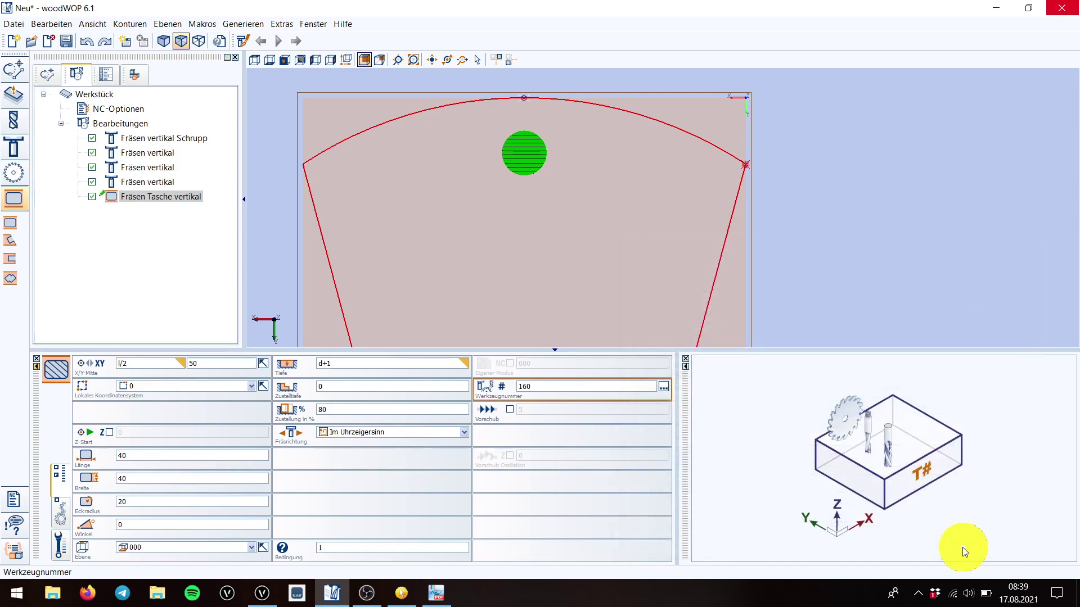
click(529, 154)
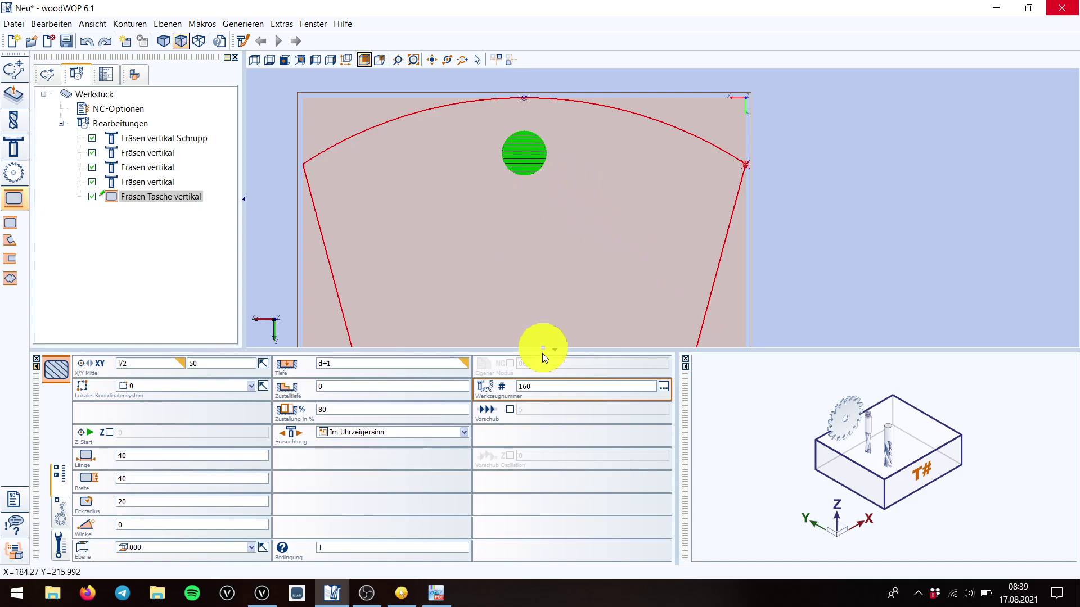
click(537, 387)
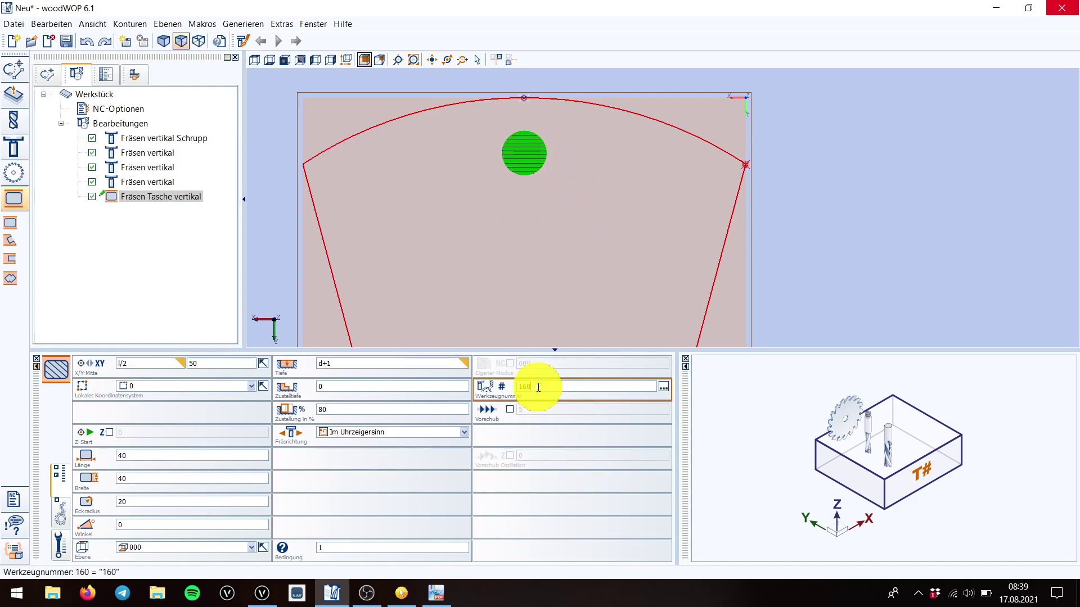
text(160)
Set the pocket's infeed depth per pass (Zustelltiefe) to 4.
click(329, 390)
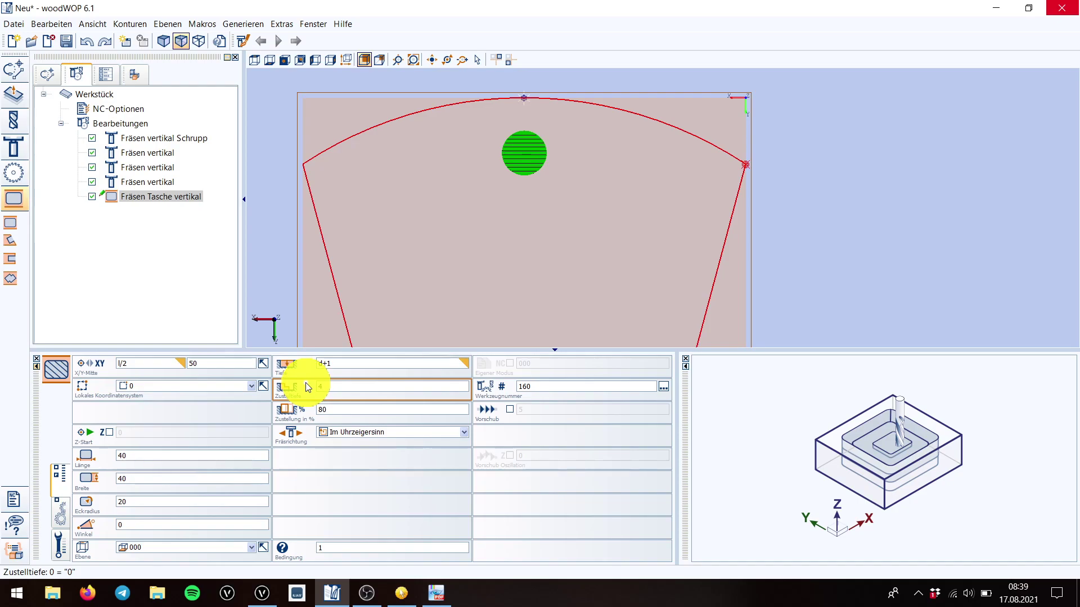
click(323, 386)
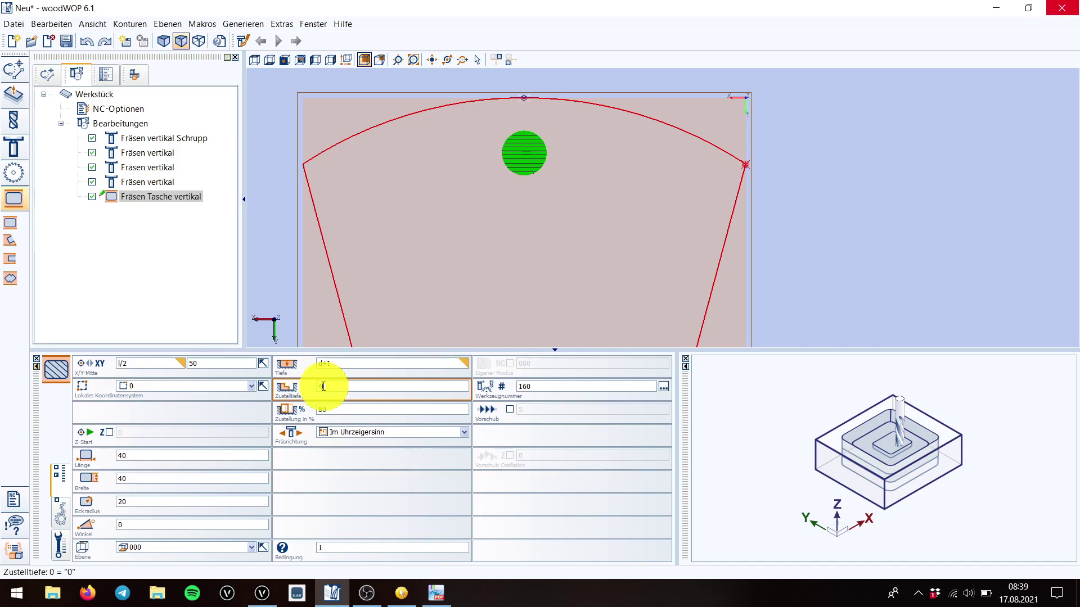
mouse_move(330, 367)
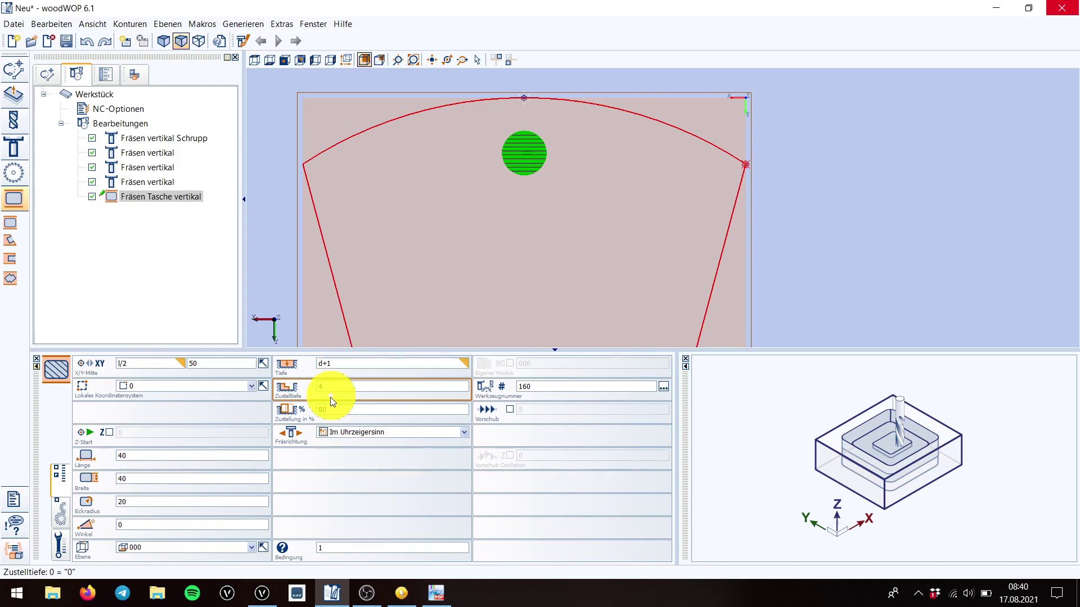
click(336, 411)
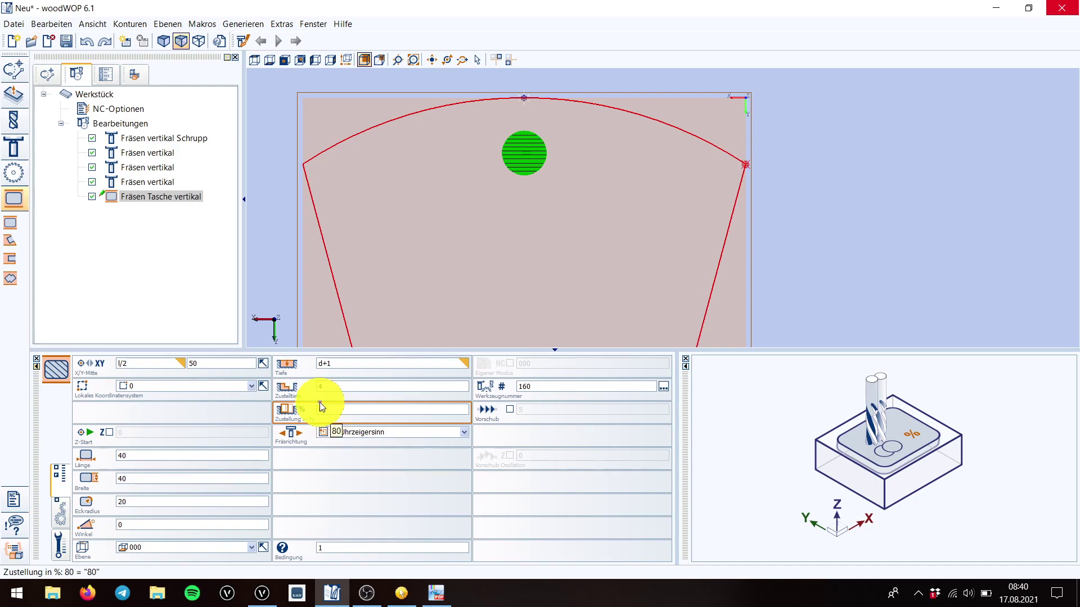
Examine the round pocket up close and check its placement within the end panel's contour.
scroll(519, 163, up, 6)
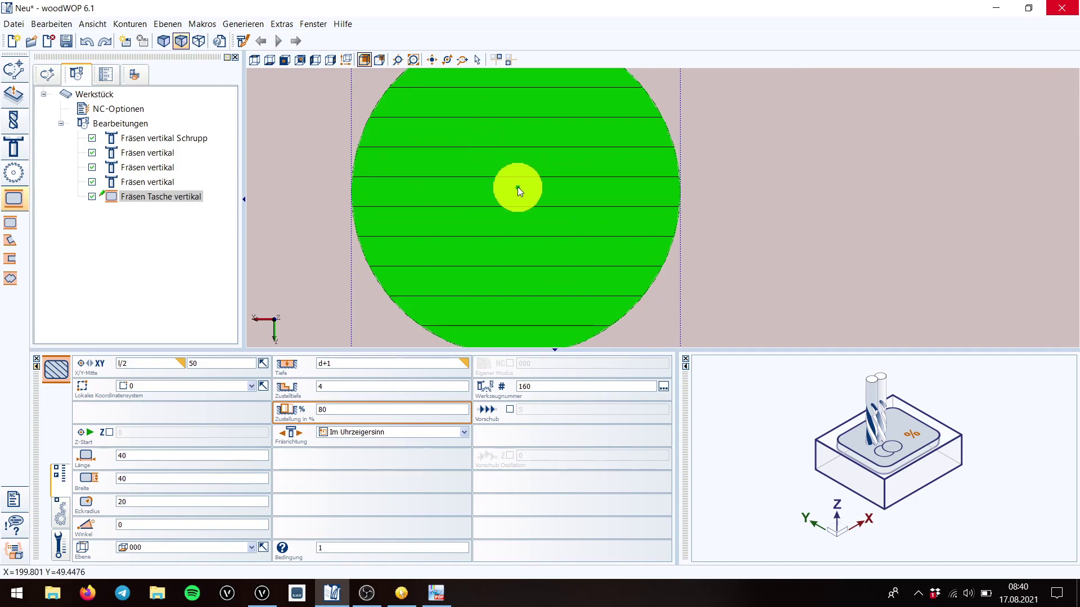
scroll(514, 187, down, 1)
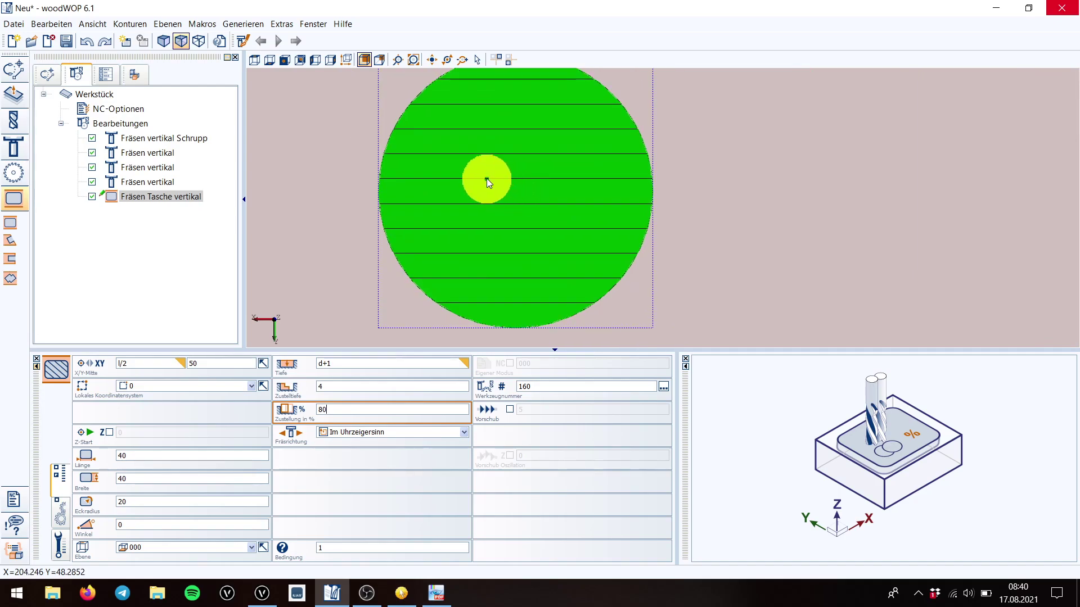
scroll(500, 190, up, 1)
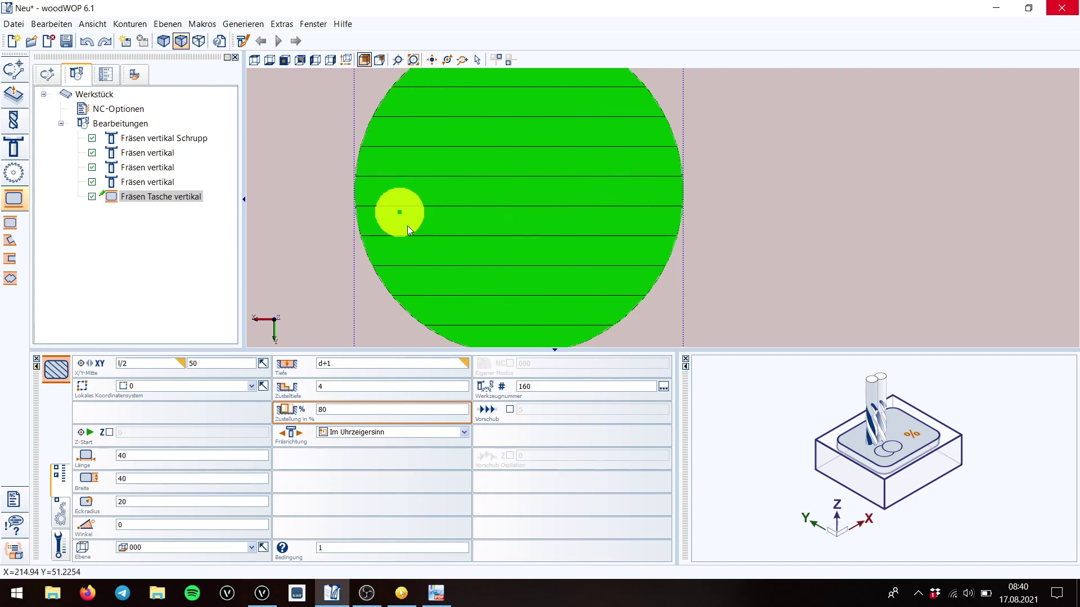
scroll(471, 184, down, 2)
scroll(493, 176, down, 1)
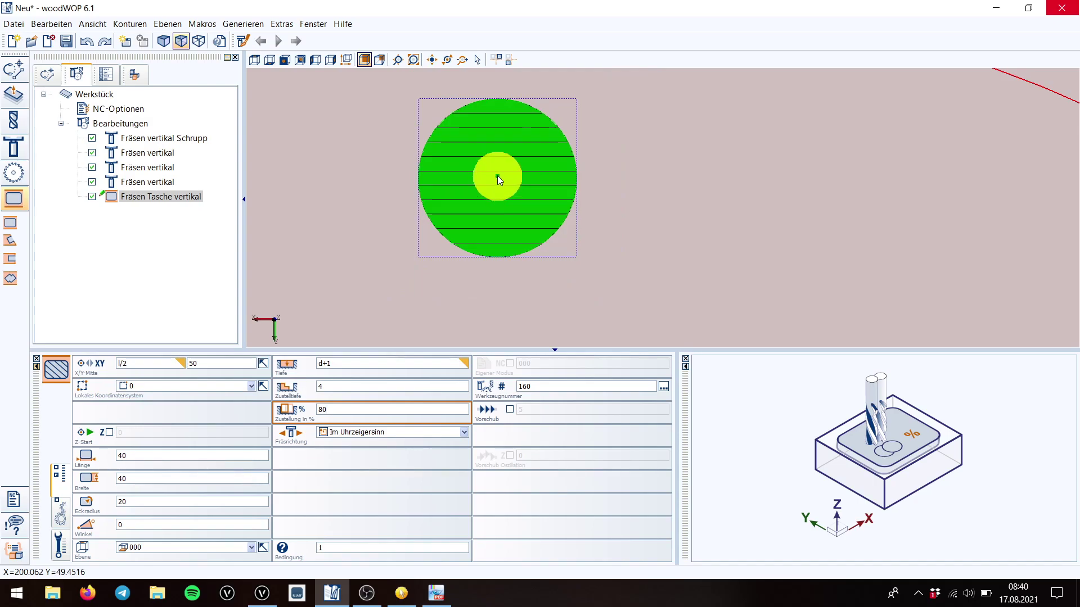
scroll(497, 176, up, 1)
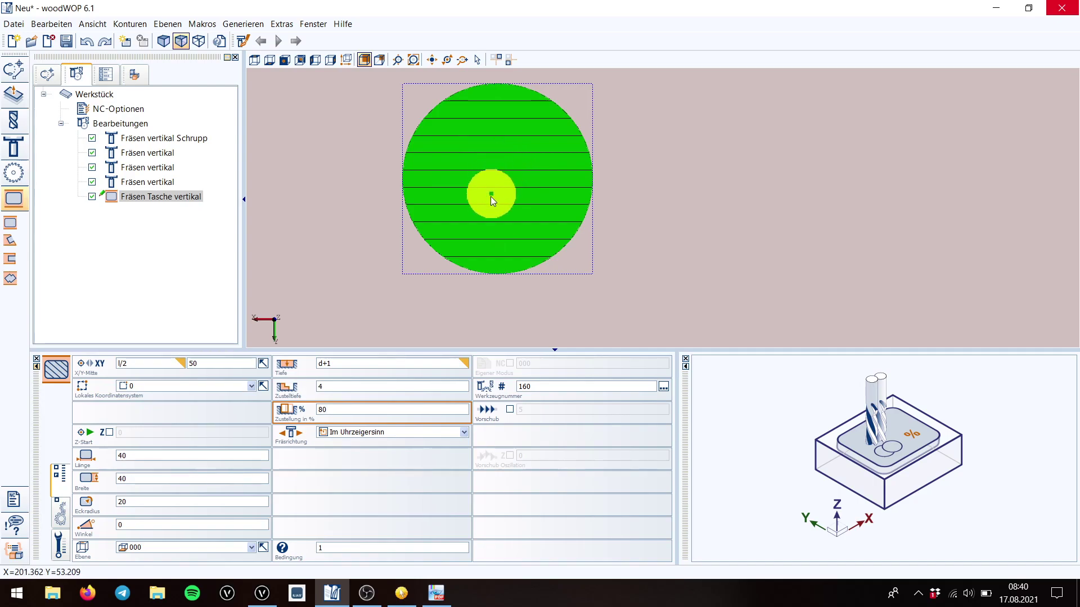
scroll(500, 169, down, 5)
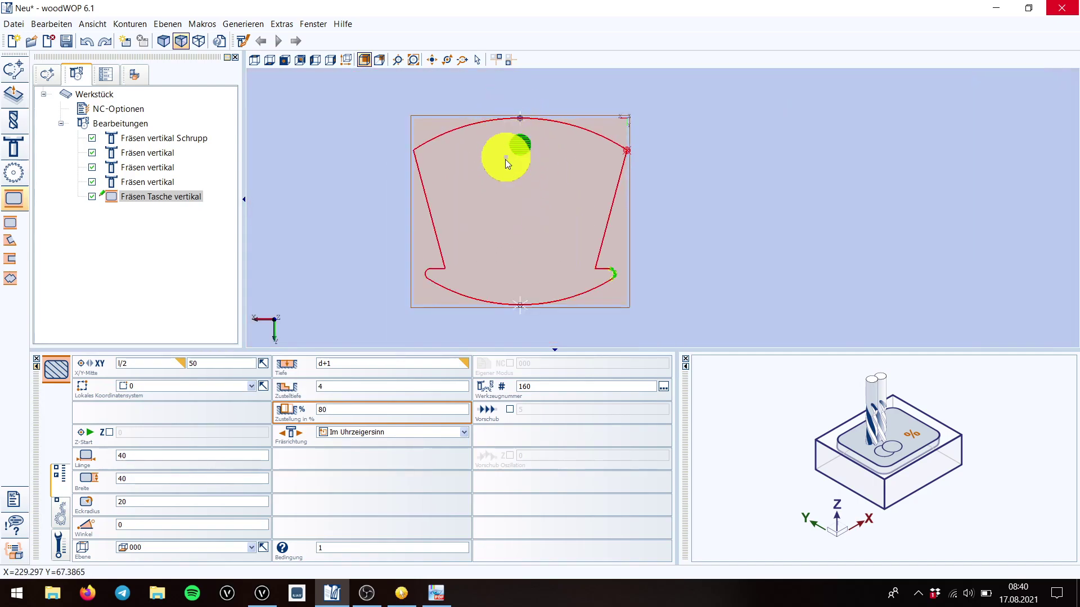
scroll(515, 216, up, 1)
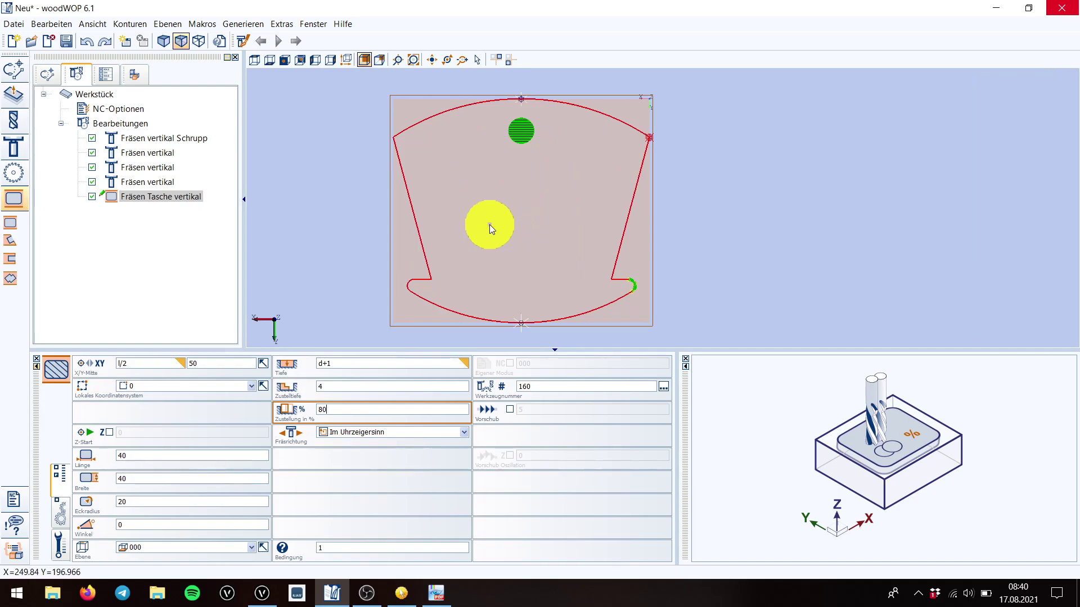